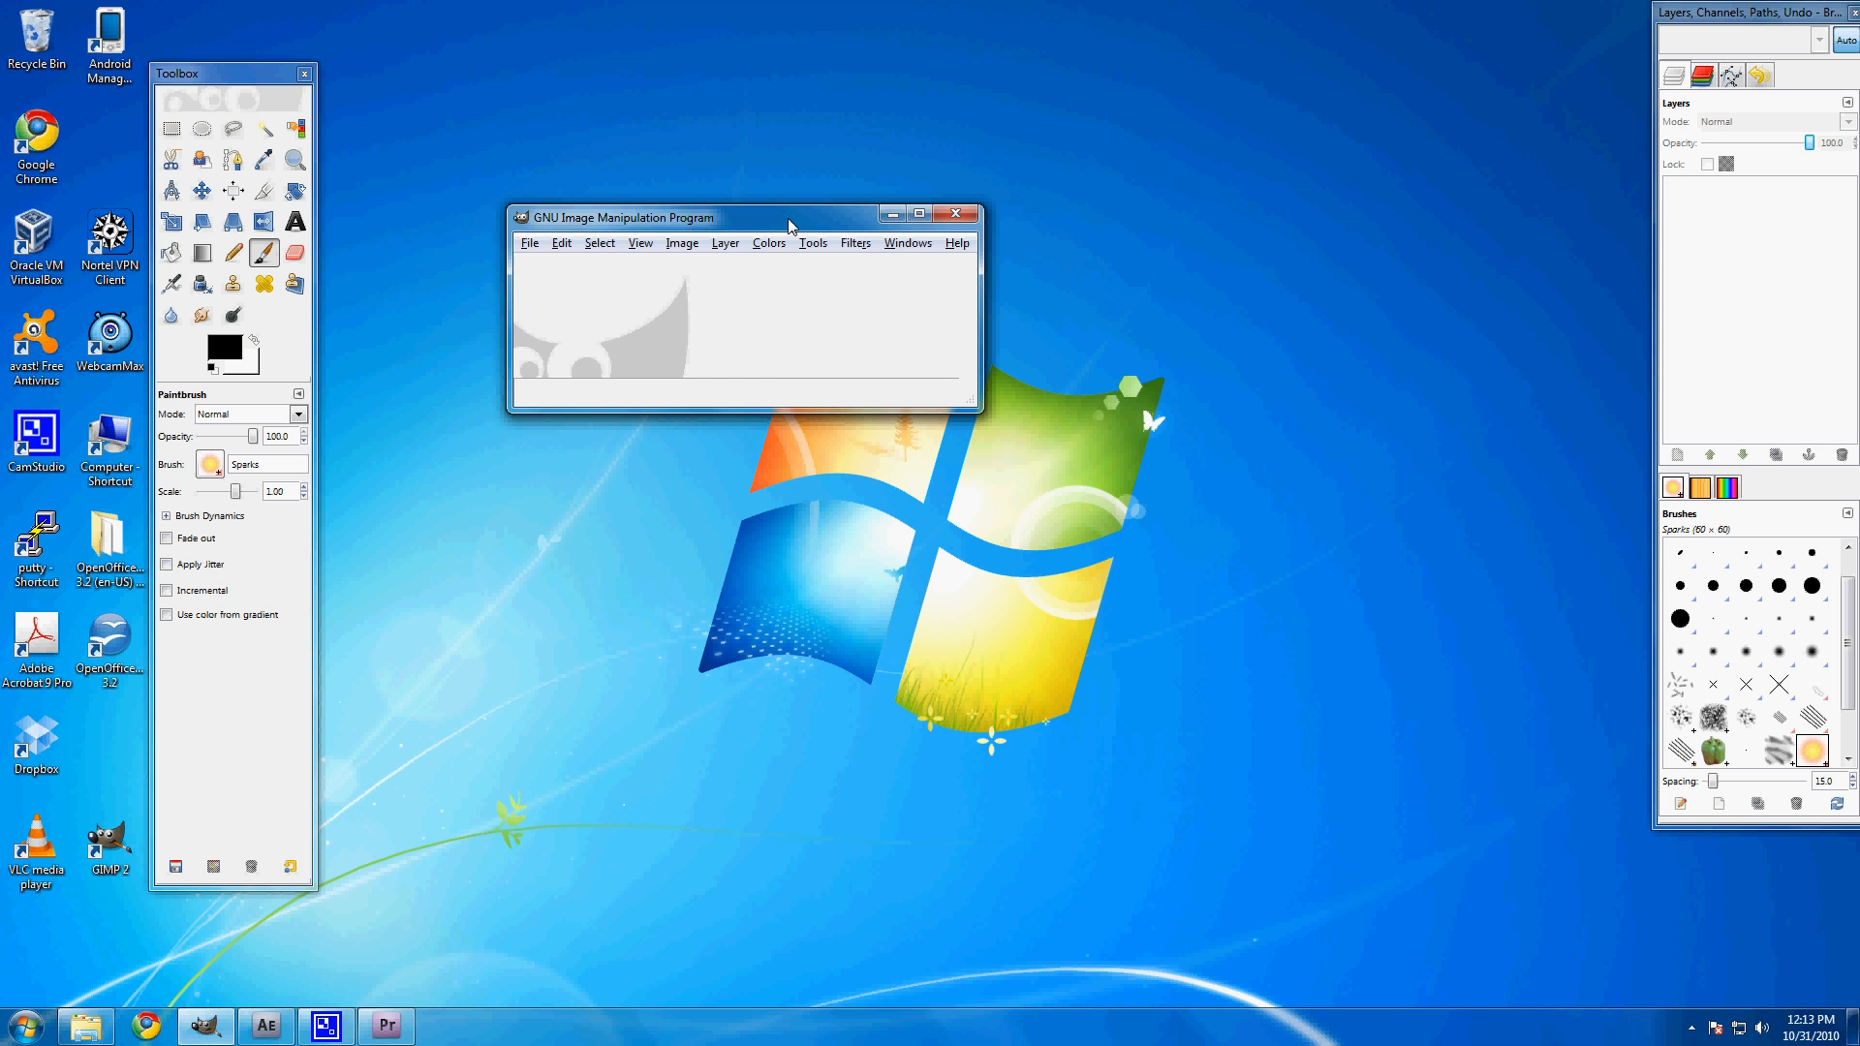
Step: Create a new 720 × 480 pixel image
left_click_drag(790, 226, 793, 95)
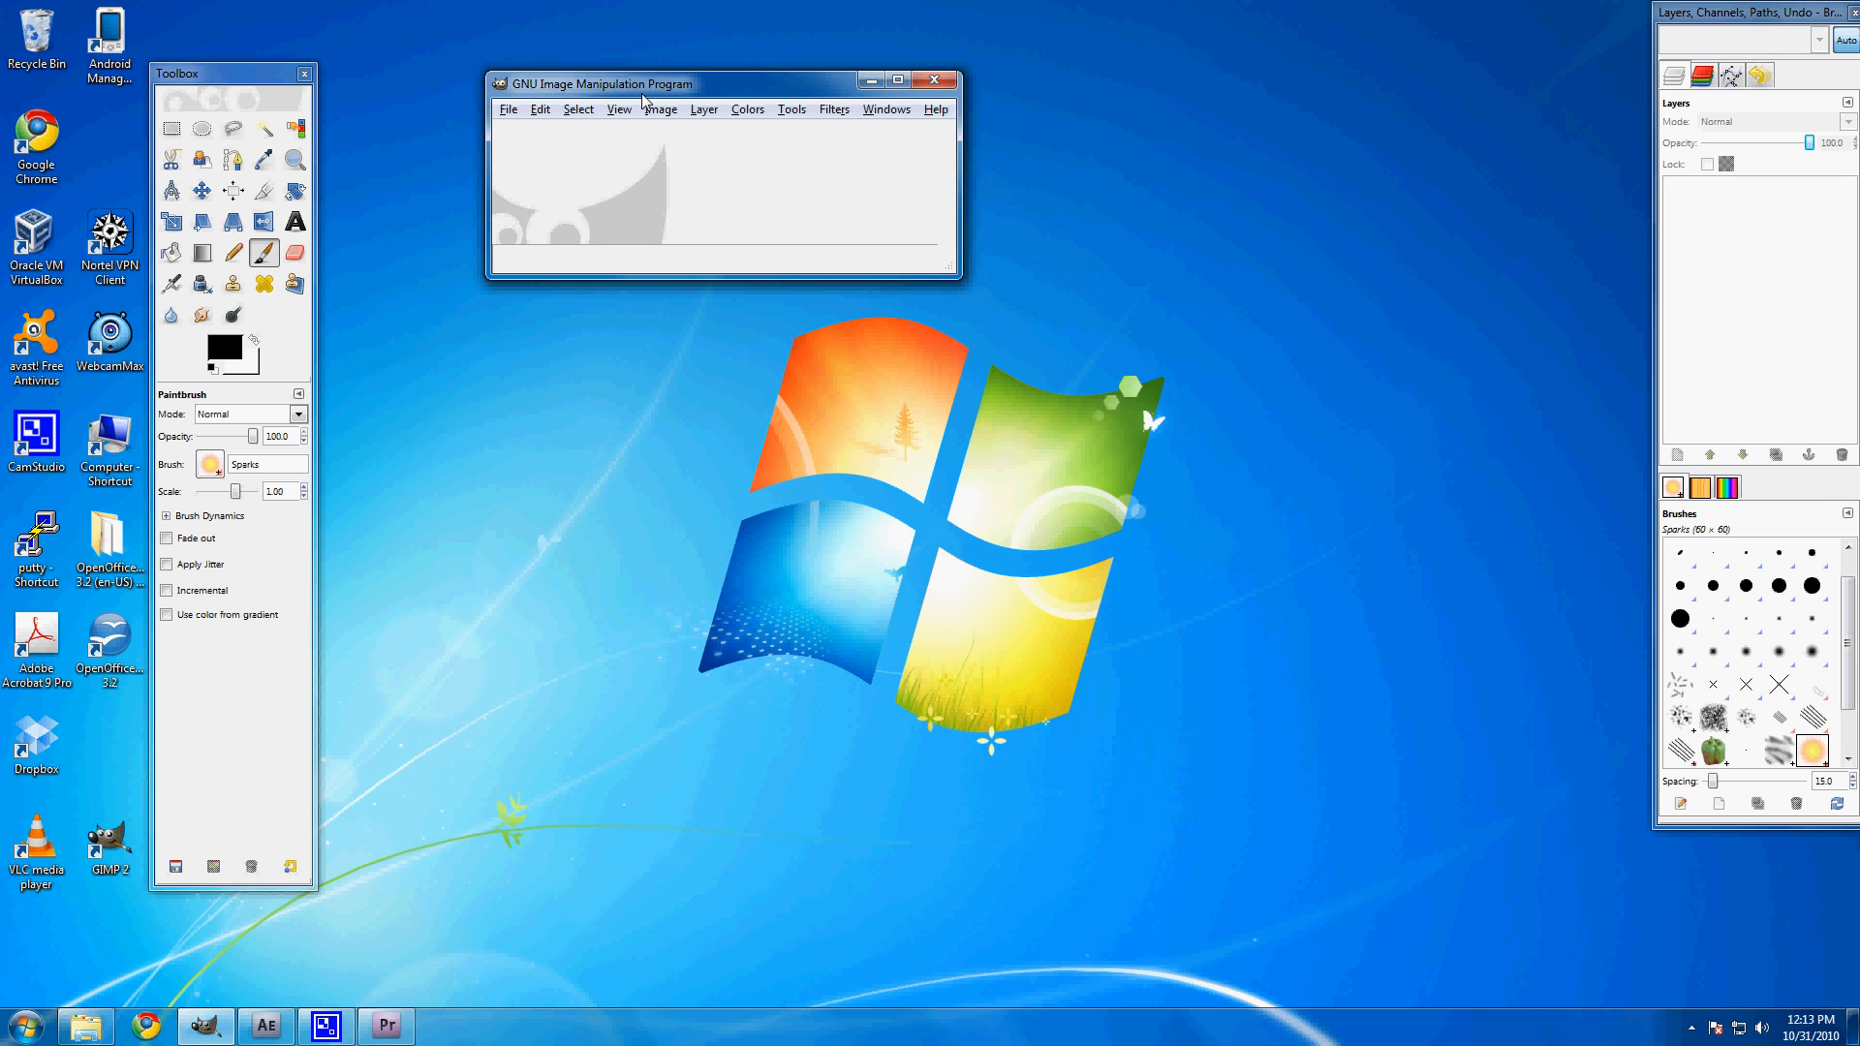
left_click(511, 113)
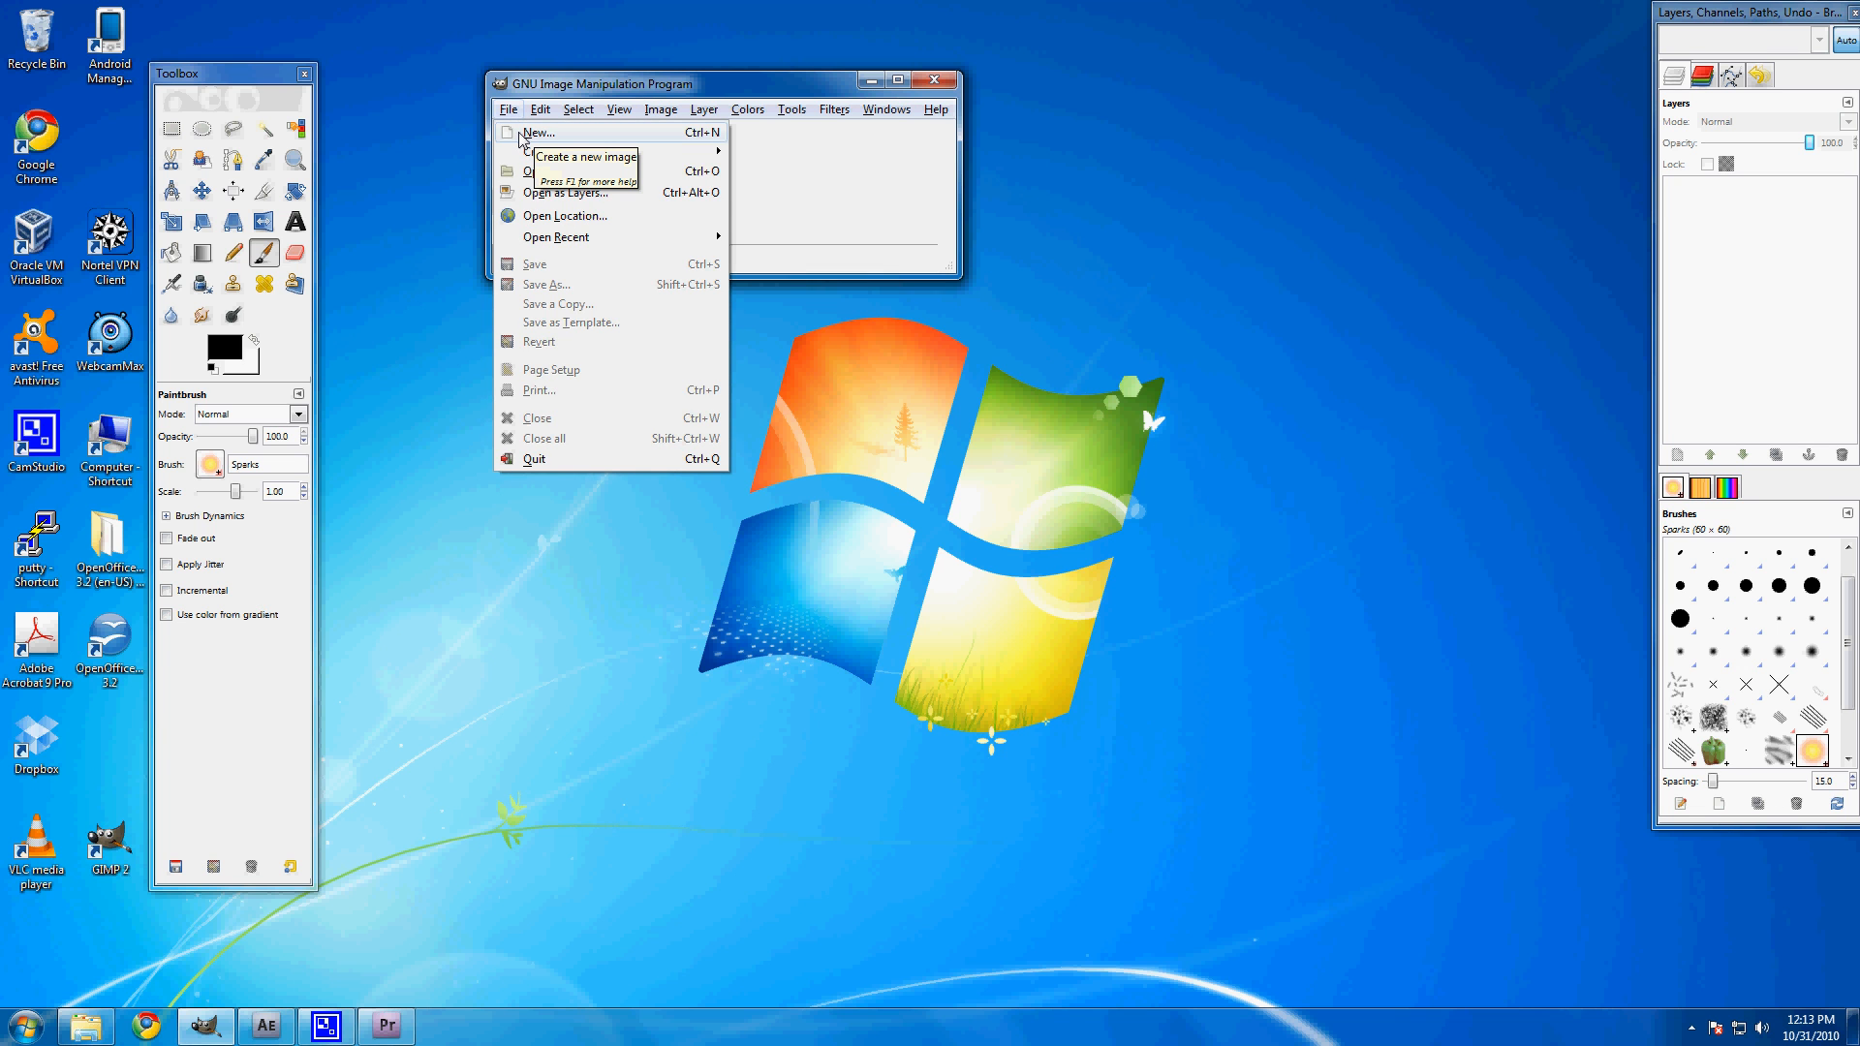
left_click(533, 133)
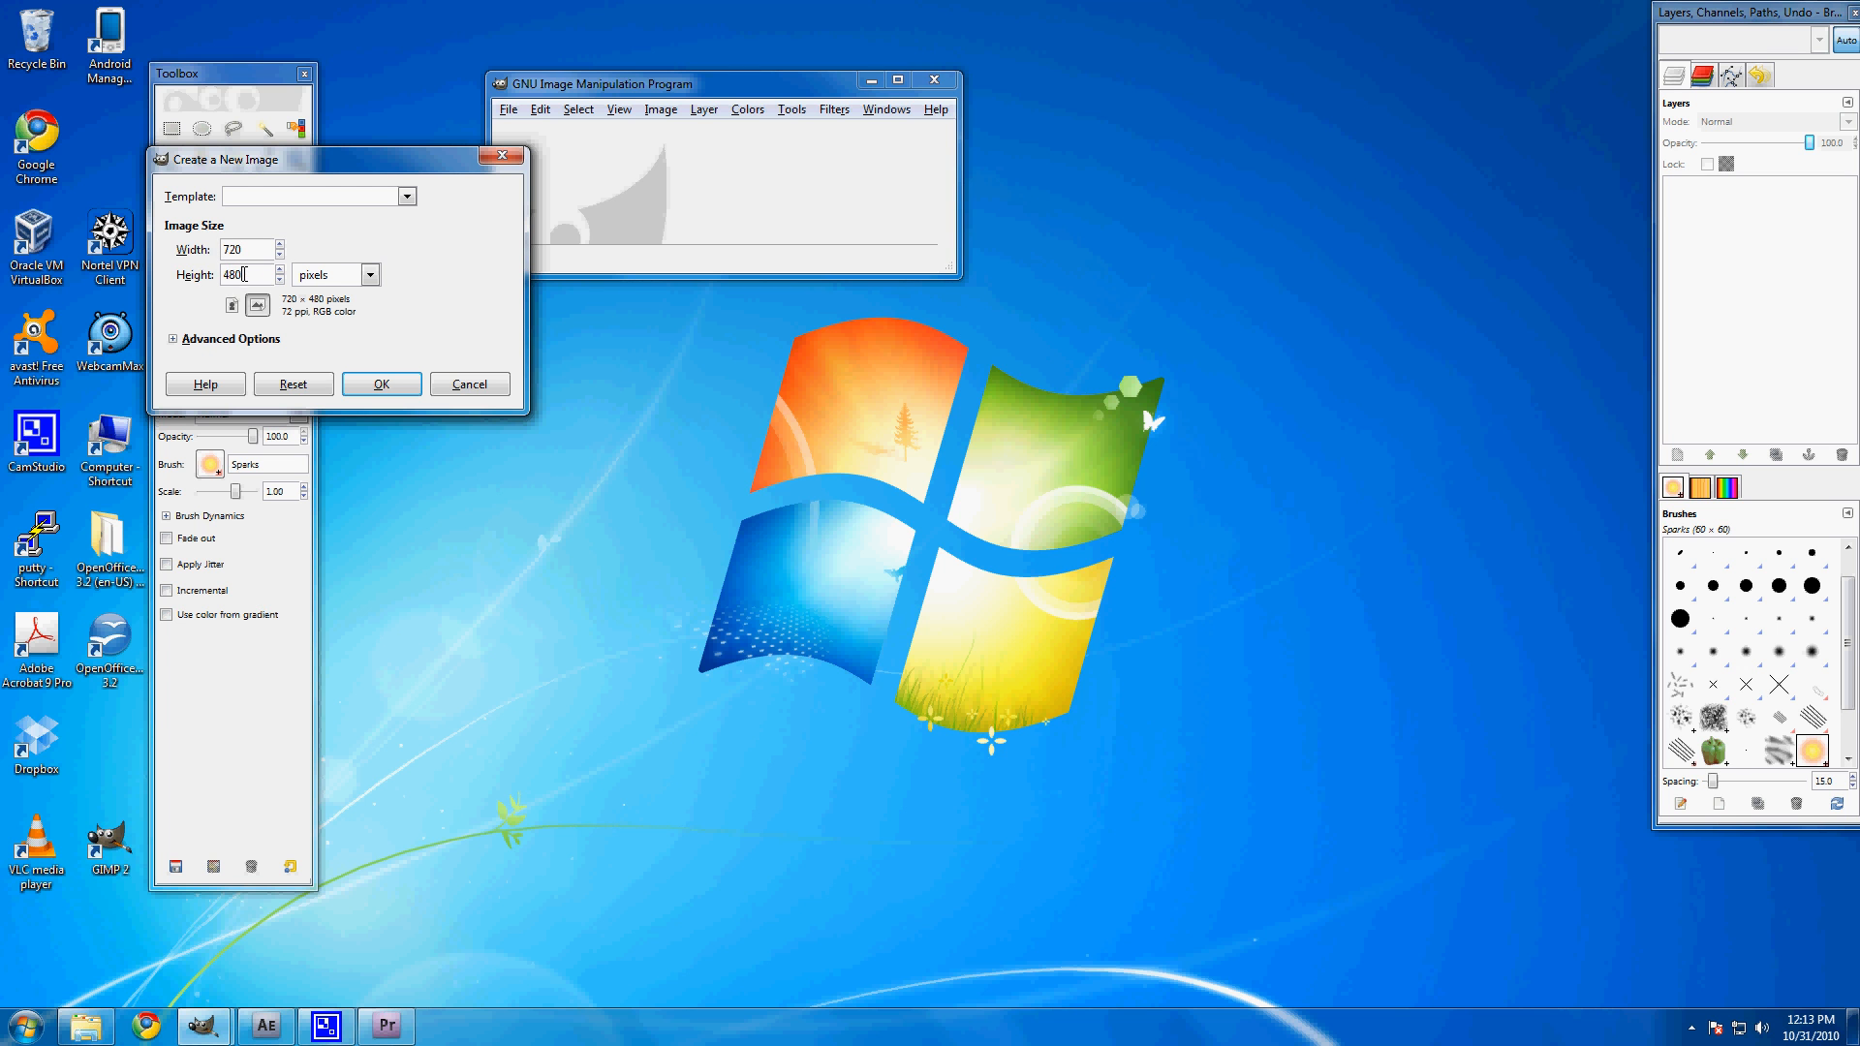
left_click(398, 386)
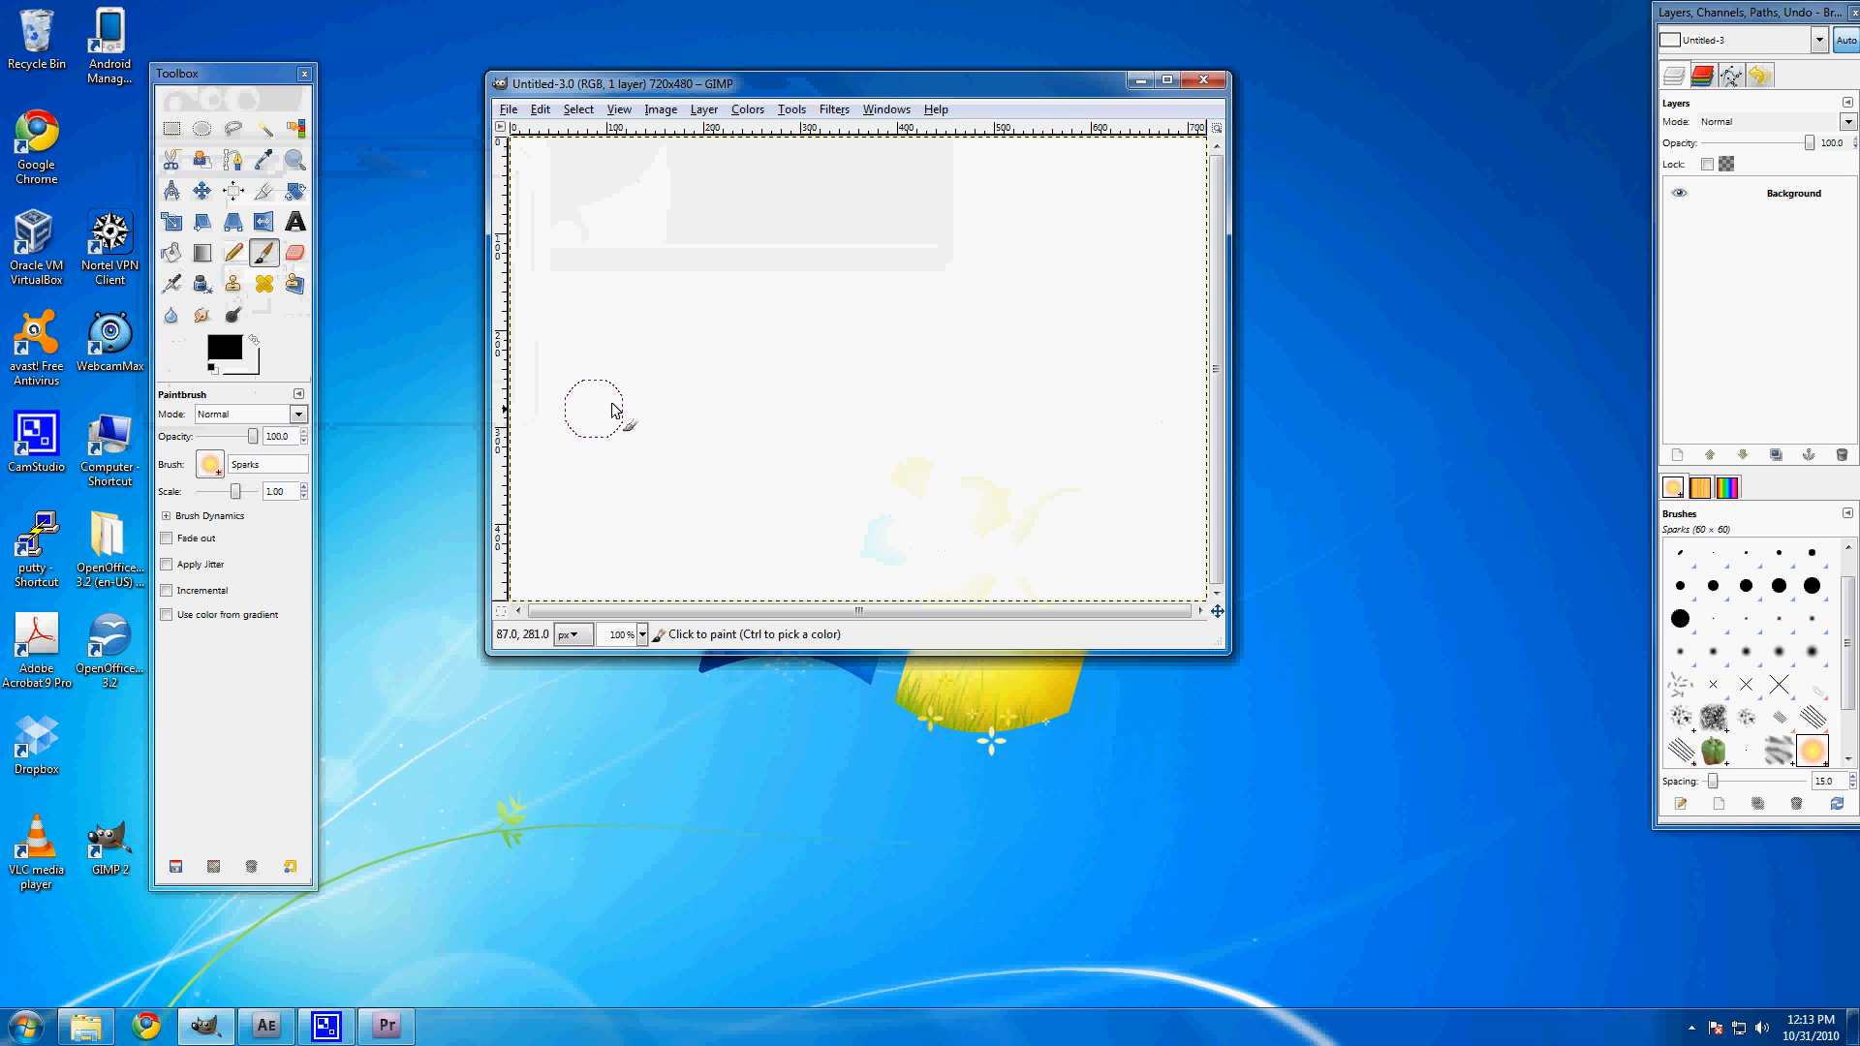
Step: Fill the canvas with a diagonal linear rainbow gradient and paint Sparks brush strokes all over it
left_click(201, 253)
left_click_drag(615, 531, 1124, 305)
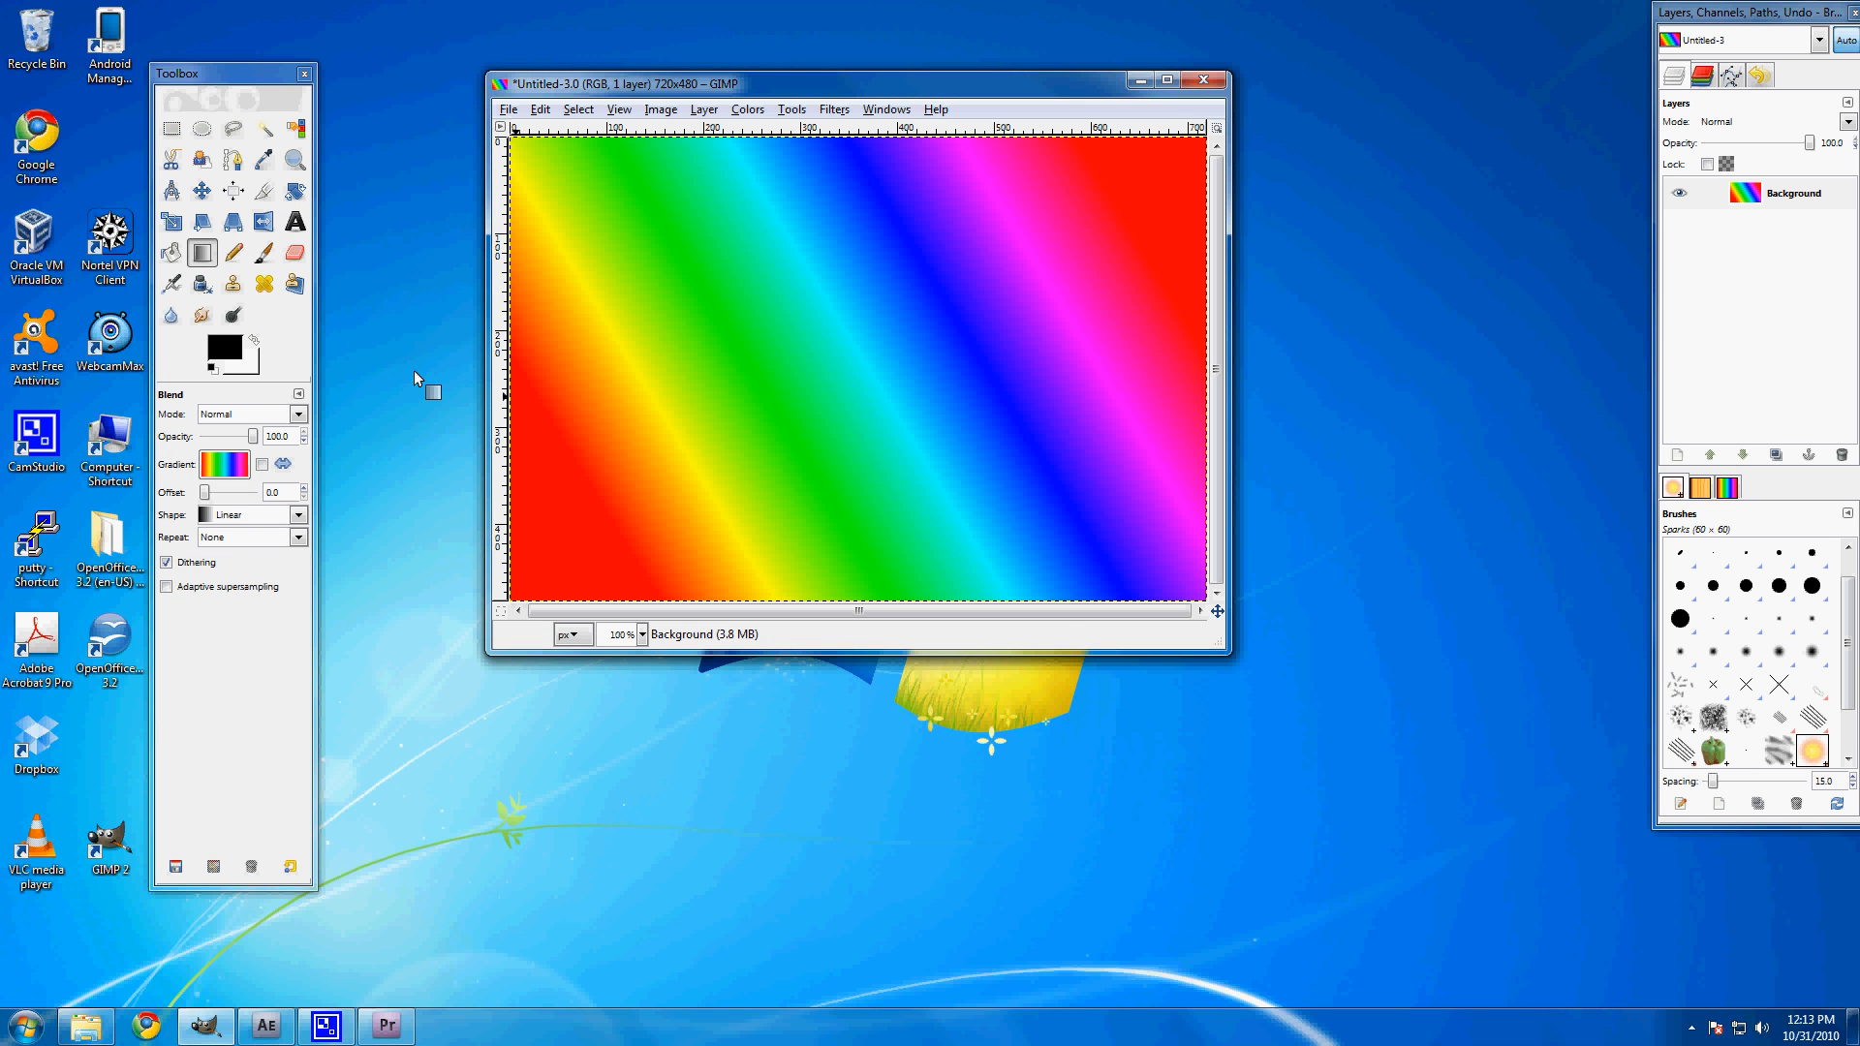
left_click(263, 253)
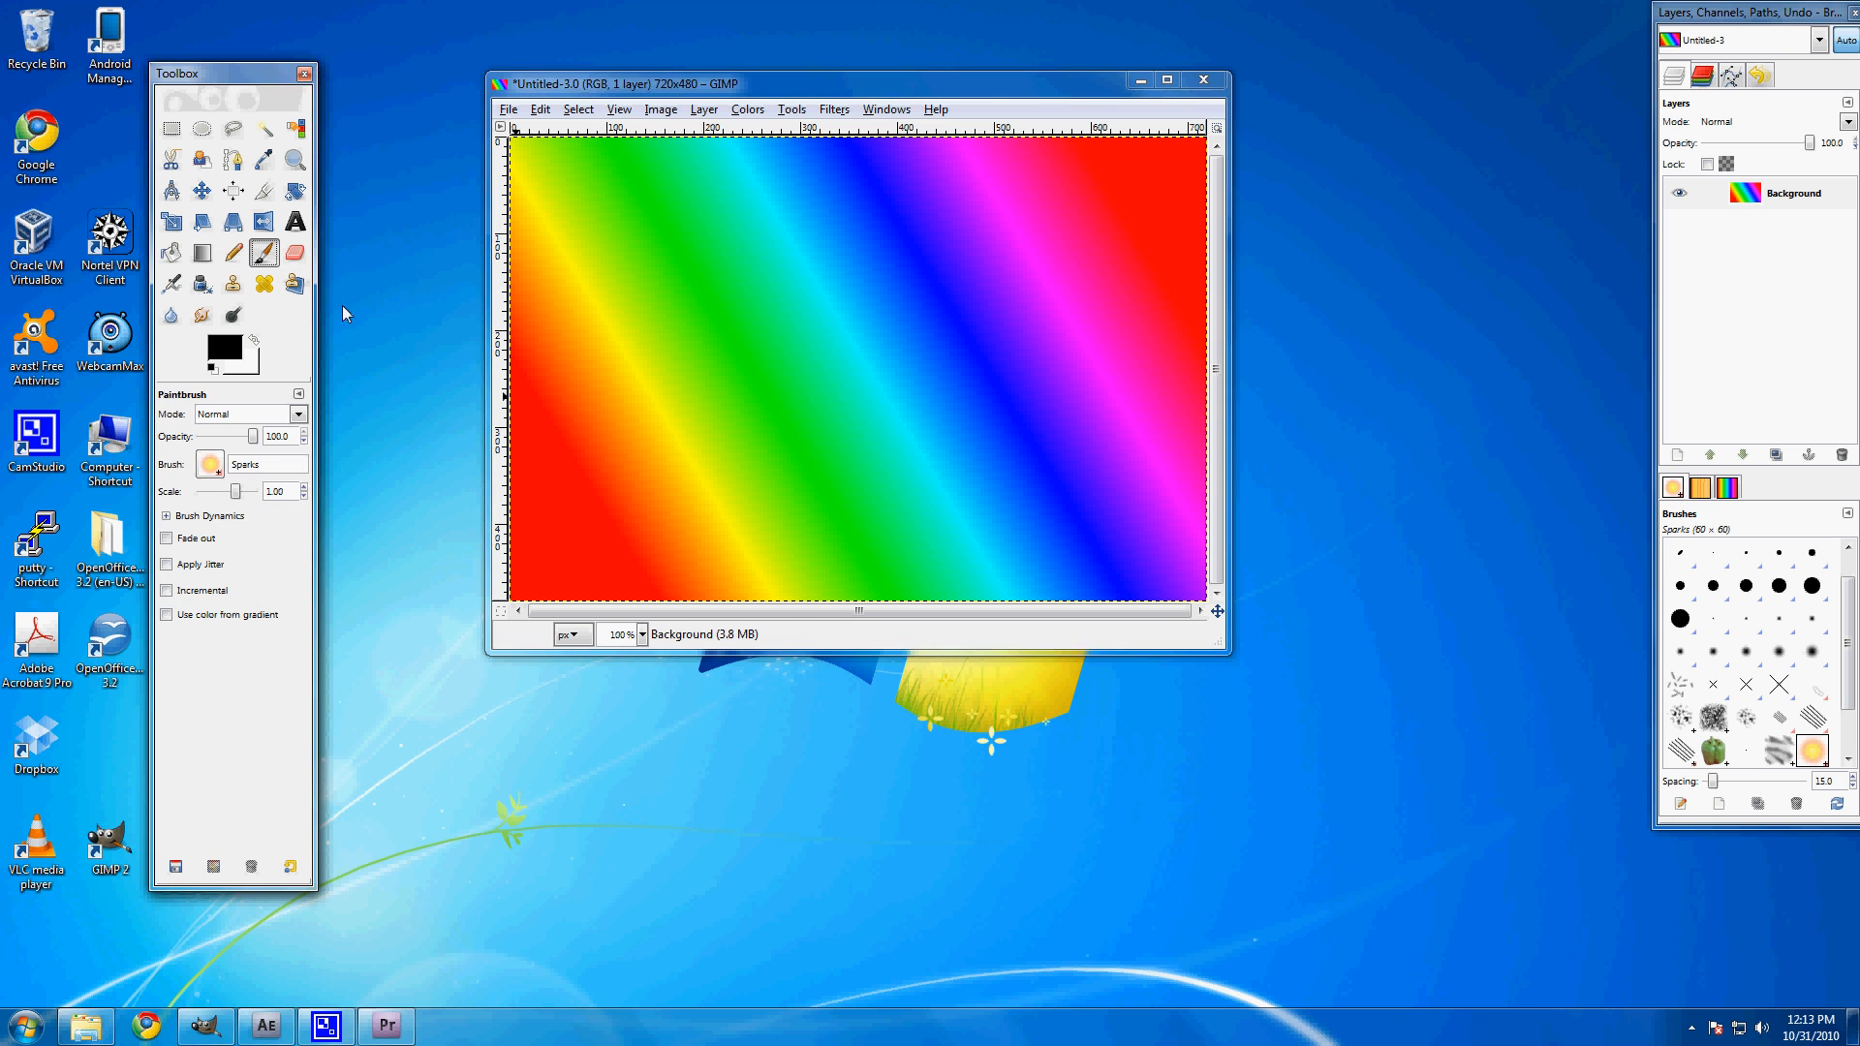
mouse_move(599, 197)
left_mouse_down()
mouse_move(1052, 187)
mouse_move(1123, 216)
mouse_move(985, 257)
mouse_move(674, 300)
mouse_move(786, 339)
mouse_move(931, 255)
mouse_move(1099, 367)
mouse_move(1146, 300)
mouse_move(1080, 520)
mouse_move(1028, 391)
mouse_move(984, 457)
mouse_move(845, 470)
mouse_move(986, 302)
mouse_move(1043, 362)
mouse_move(830, 367)
mouse_move(661, 424)
mouse_move(732, 469)
mouse_move(577, 548)
mouse_move(554, 262)
mouse_move(614, 183)
mouse_move(626, 223)
mouse_move(712, 288)
mouse_move(703, 406)
mouse_move(853, 495)
mouse_move(835, 516)
mouse_move(757, 479)
mouse_move(767, 495)
mouse_move(1114, 563)
mouse_move(1194, 387)
mouse_move(1149, 197)
left_mouse_up()
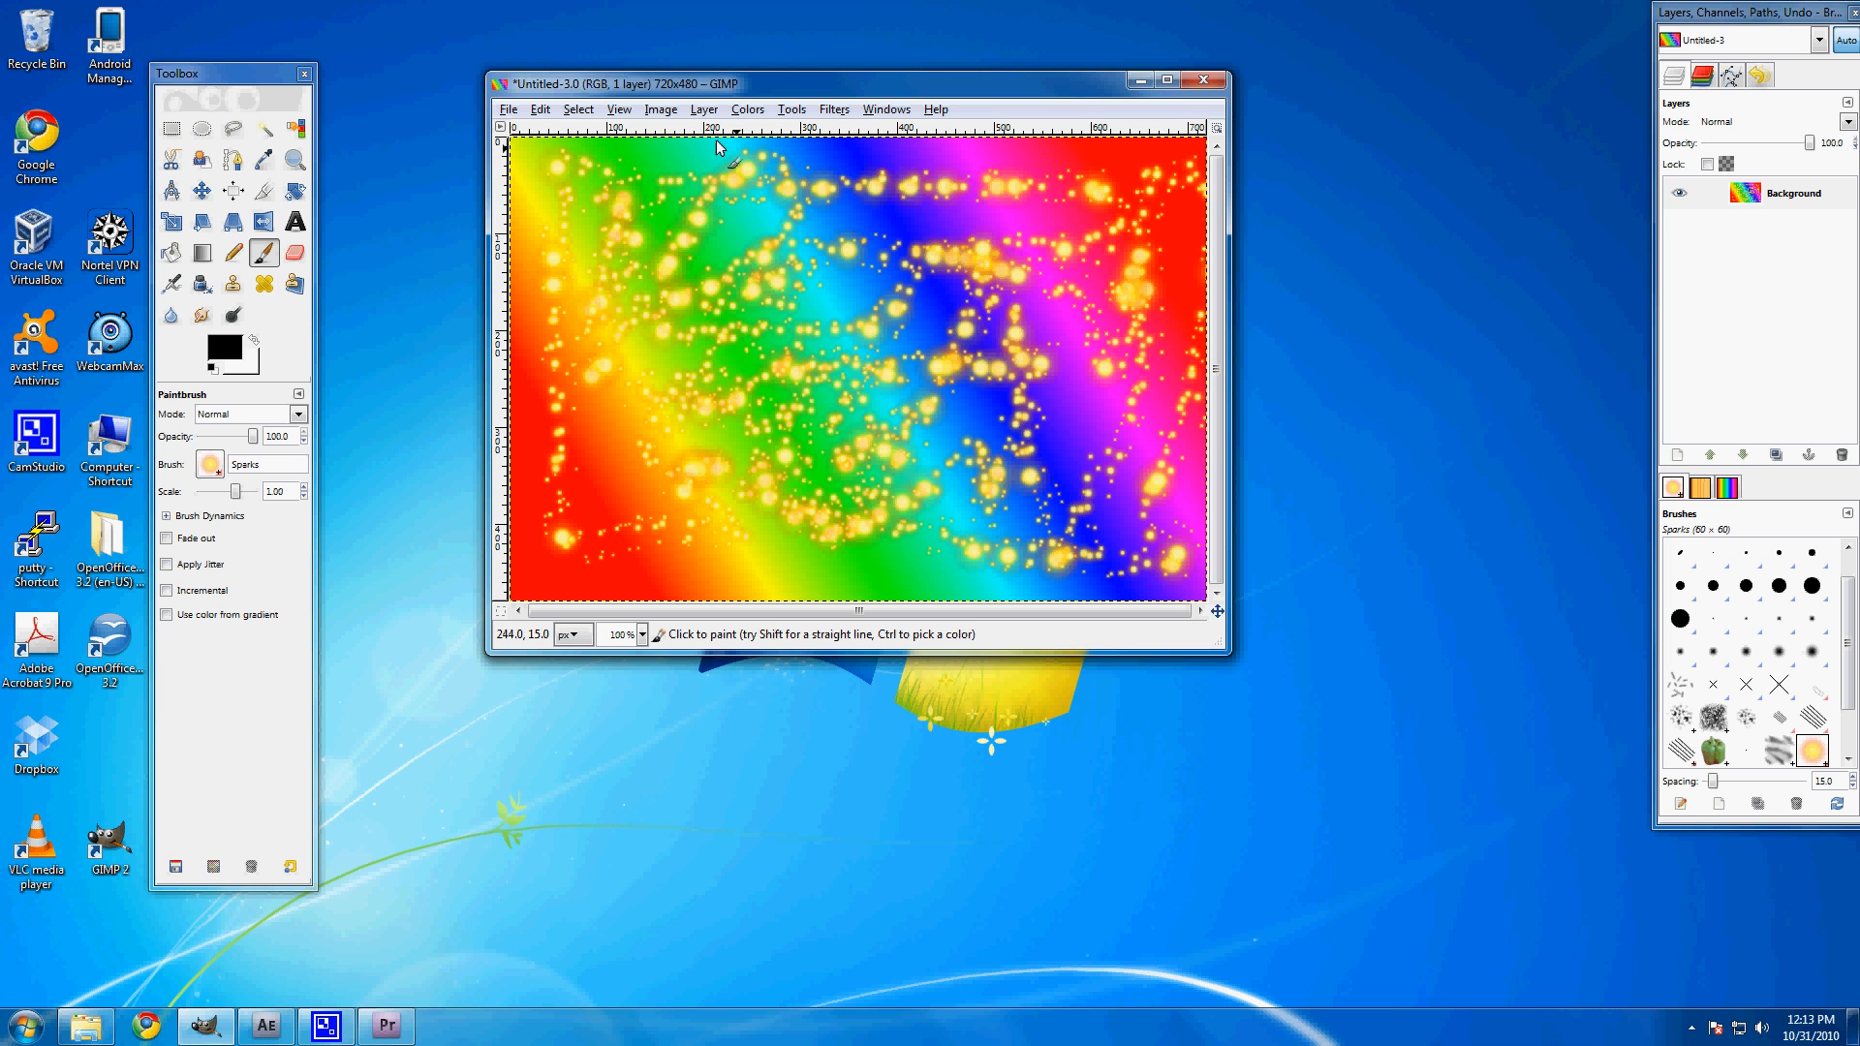
Step: Save the image as background.png in the workfolder folder
left_click(509, 109)
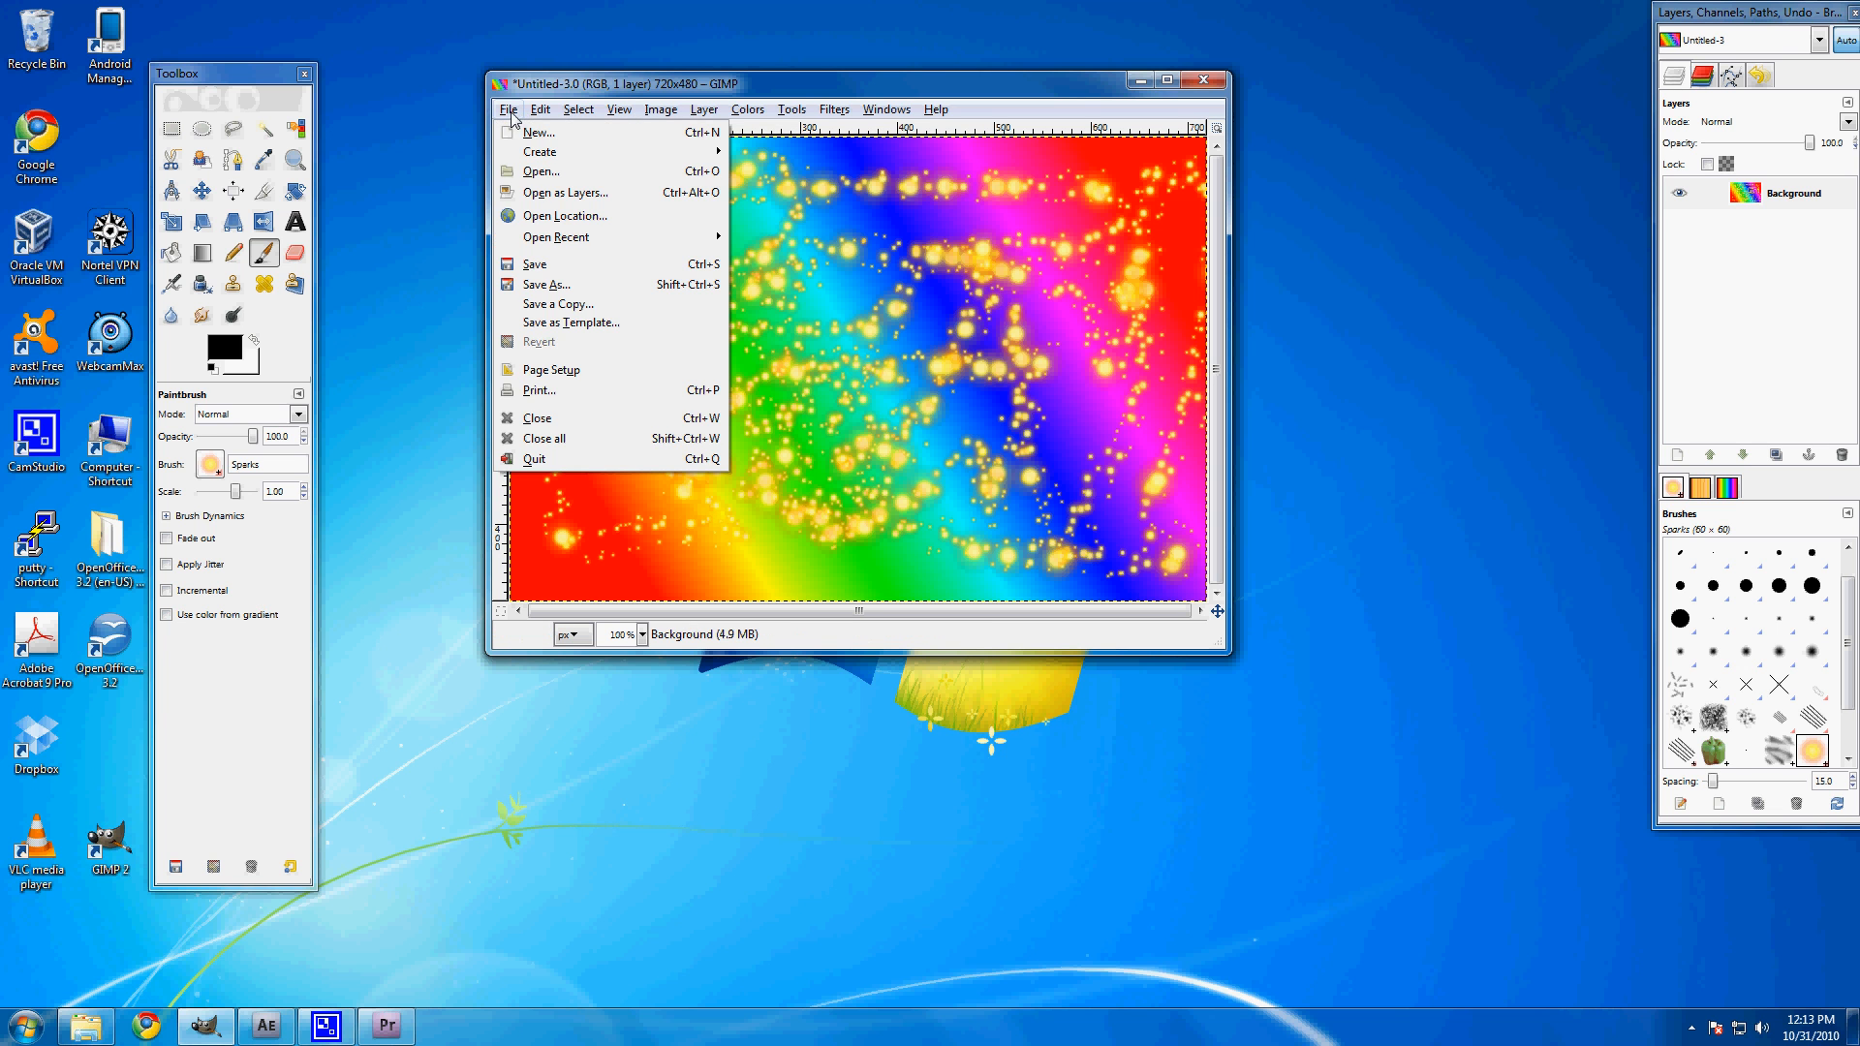
left_click(565, 291)
left_click(609, 279)
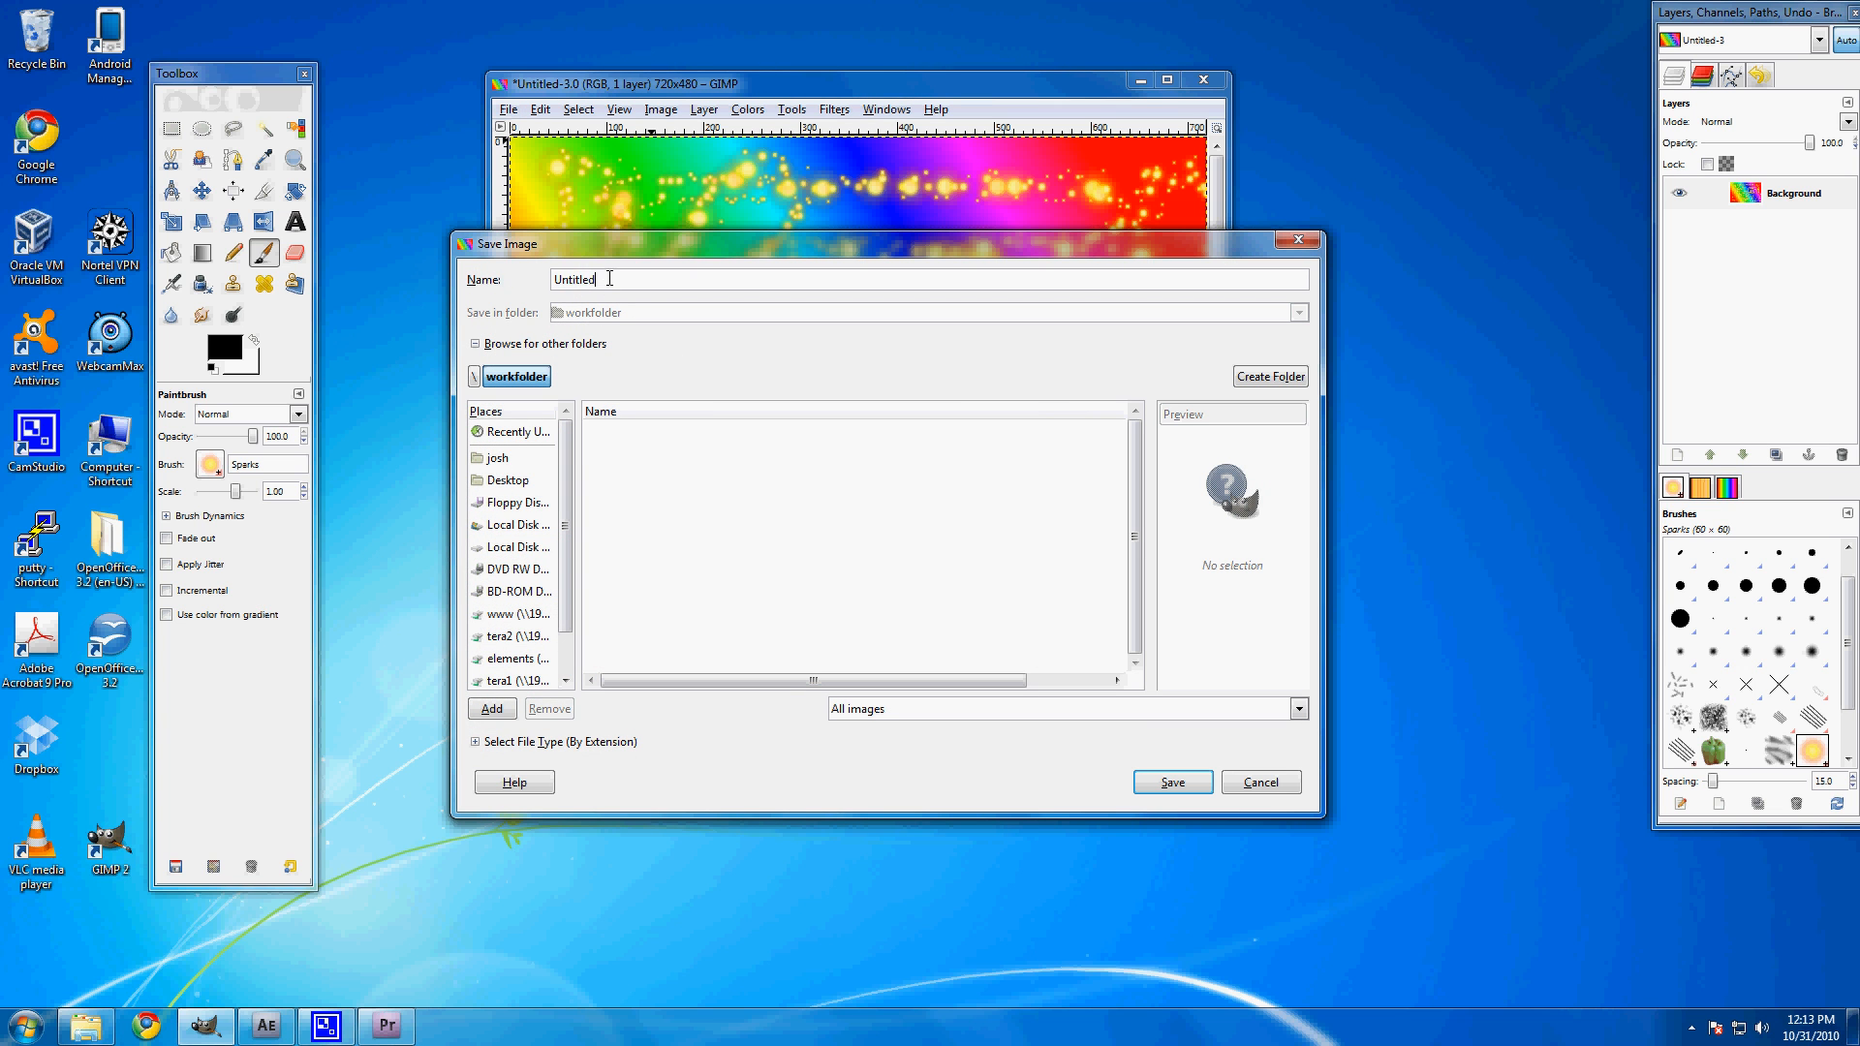
double_click(610, 278)
key("BackSpace")
left_click(1174, 783)
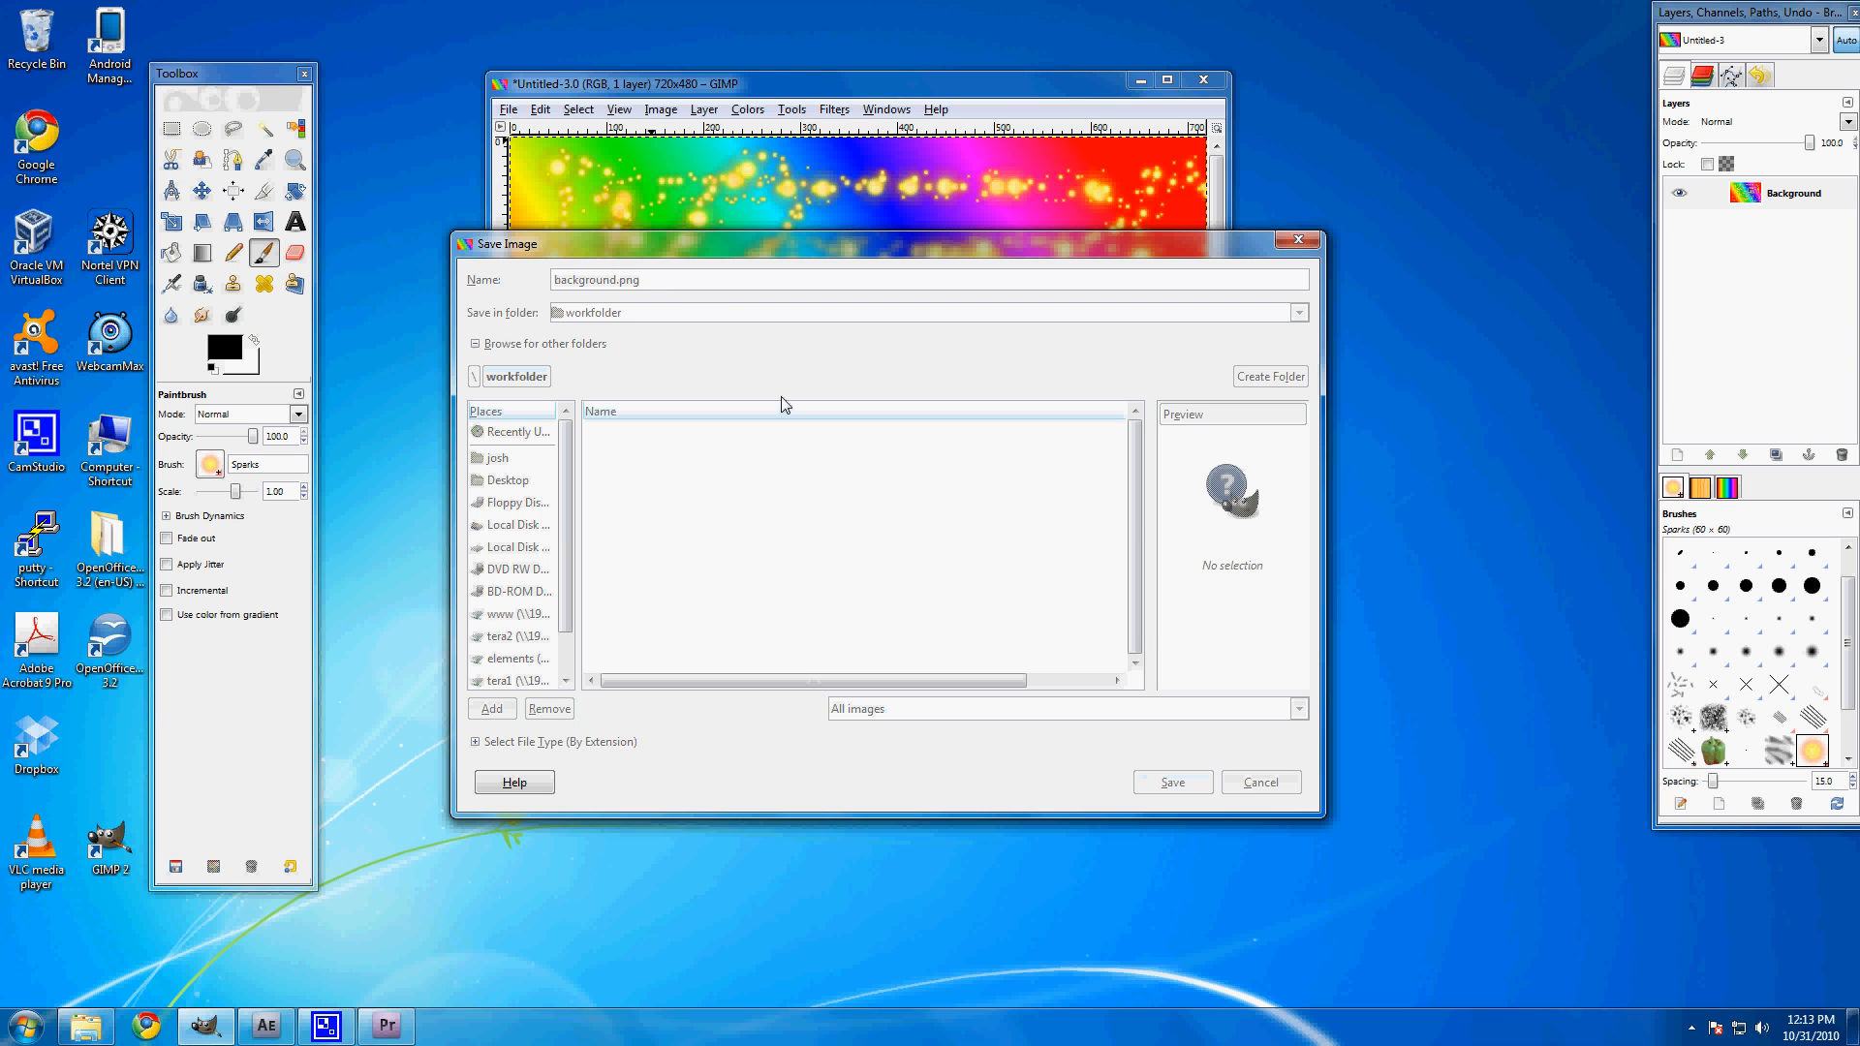
left_click(189, 371)
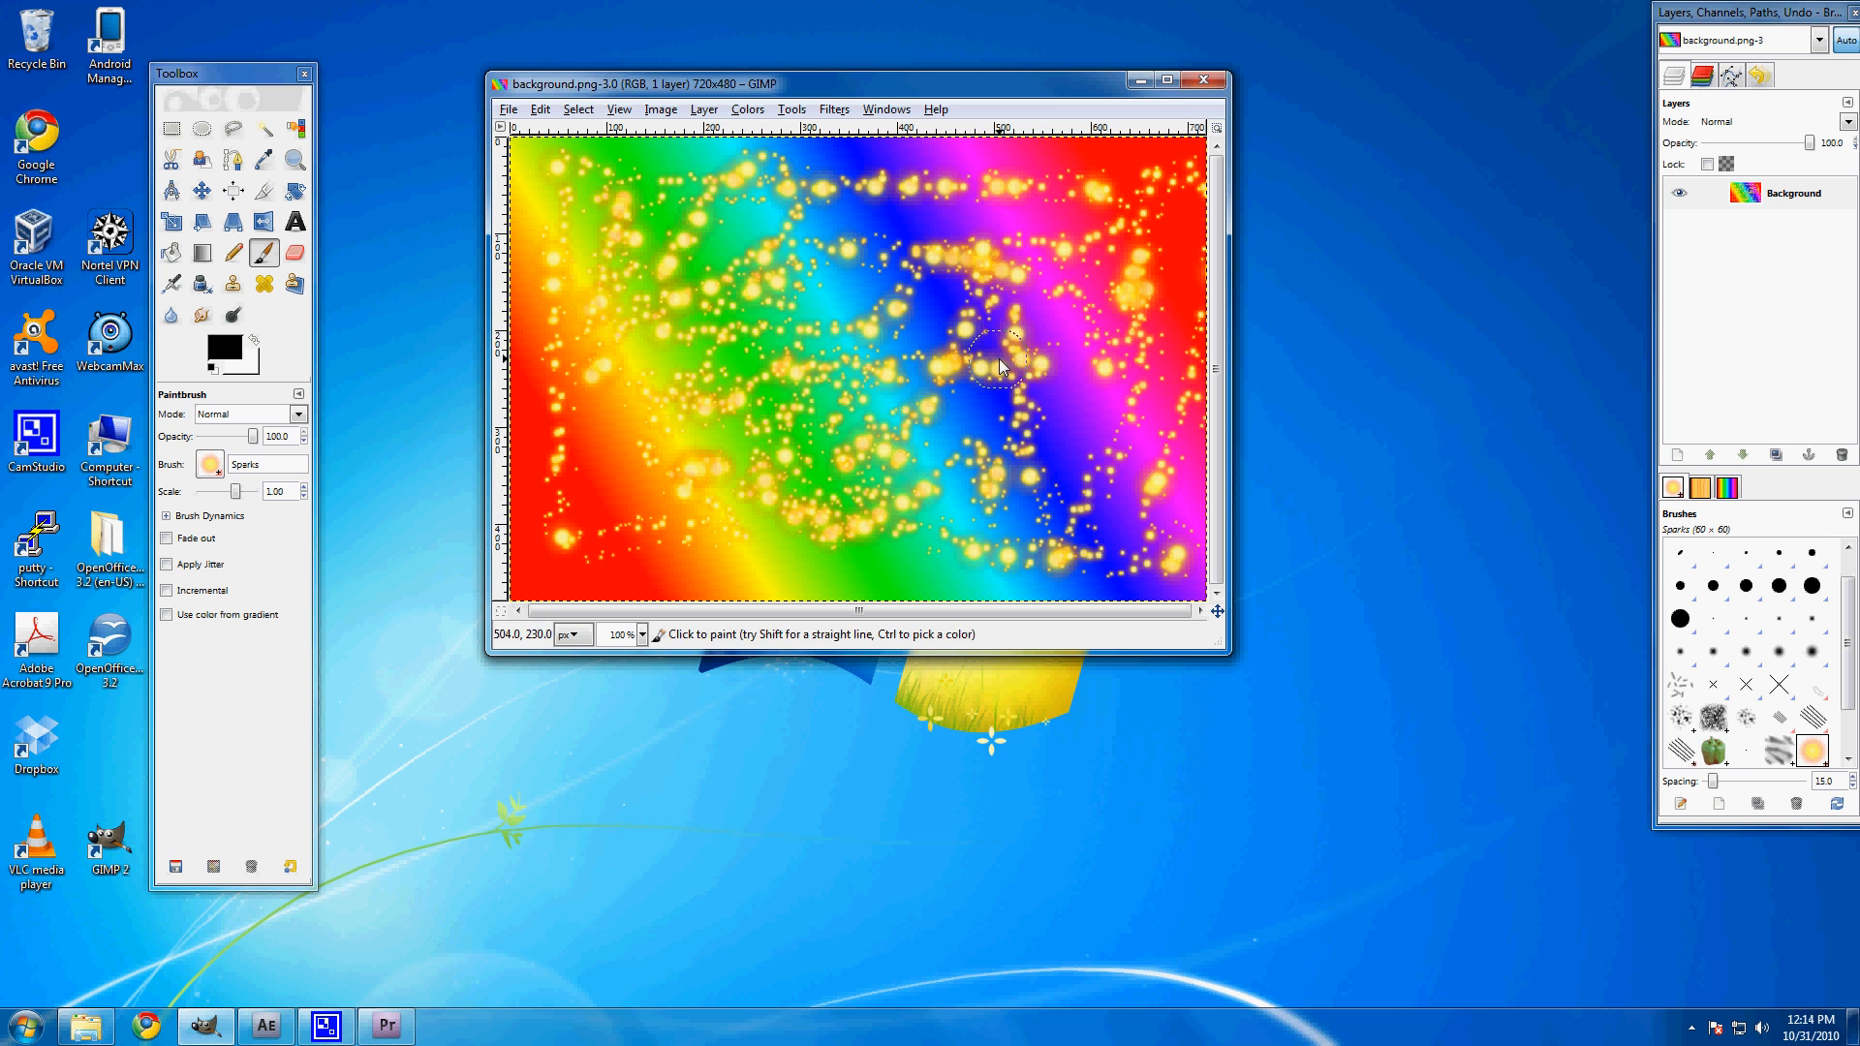
Step: Switch to After Effects and remove the CC Mr. Mercury and CC Sphere effects from the old background.png layer
left_click(266, 1025)
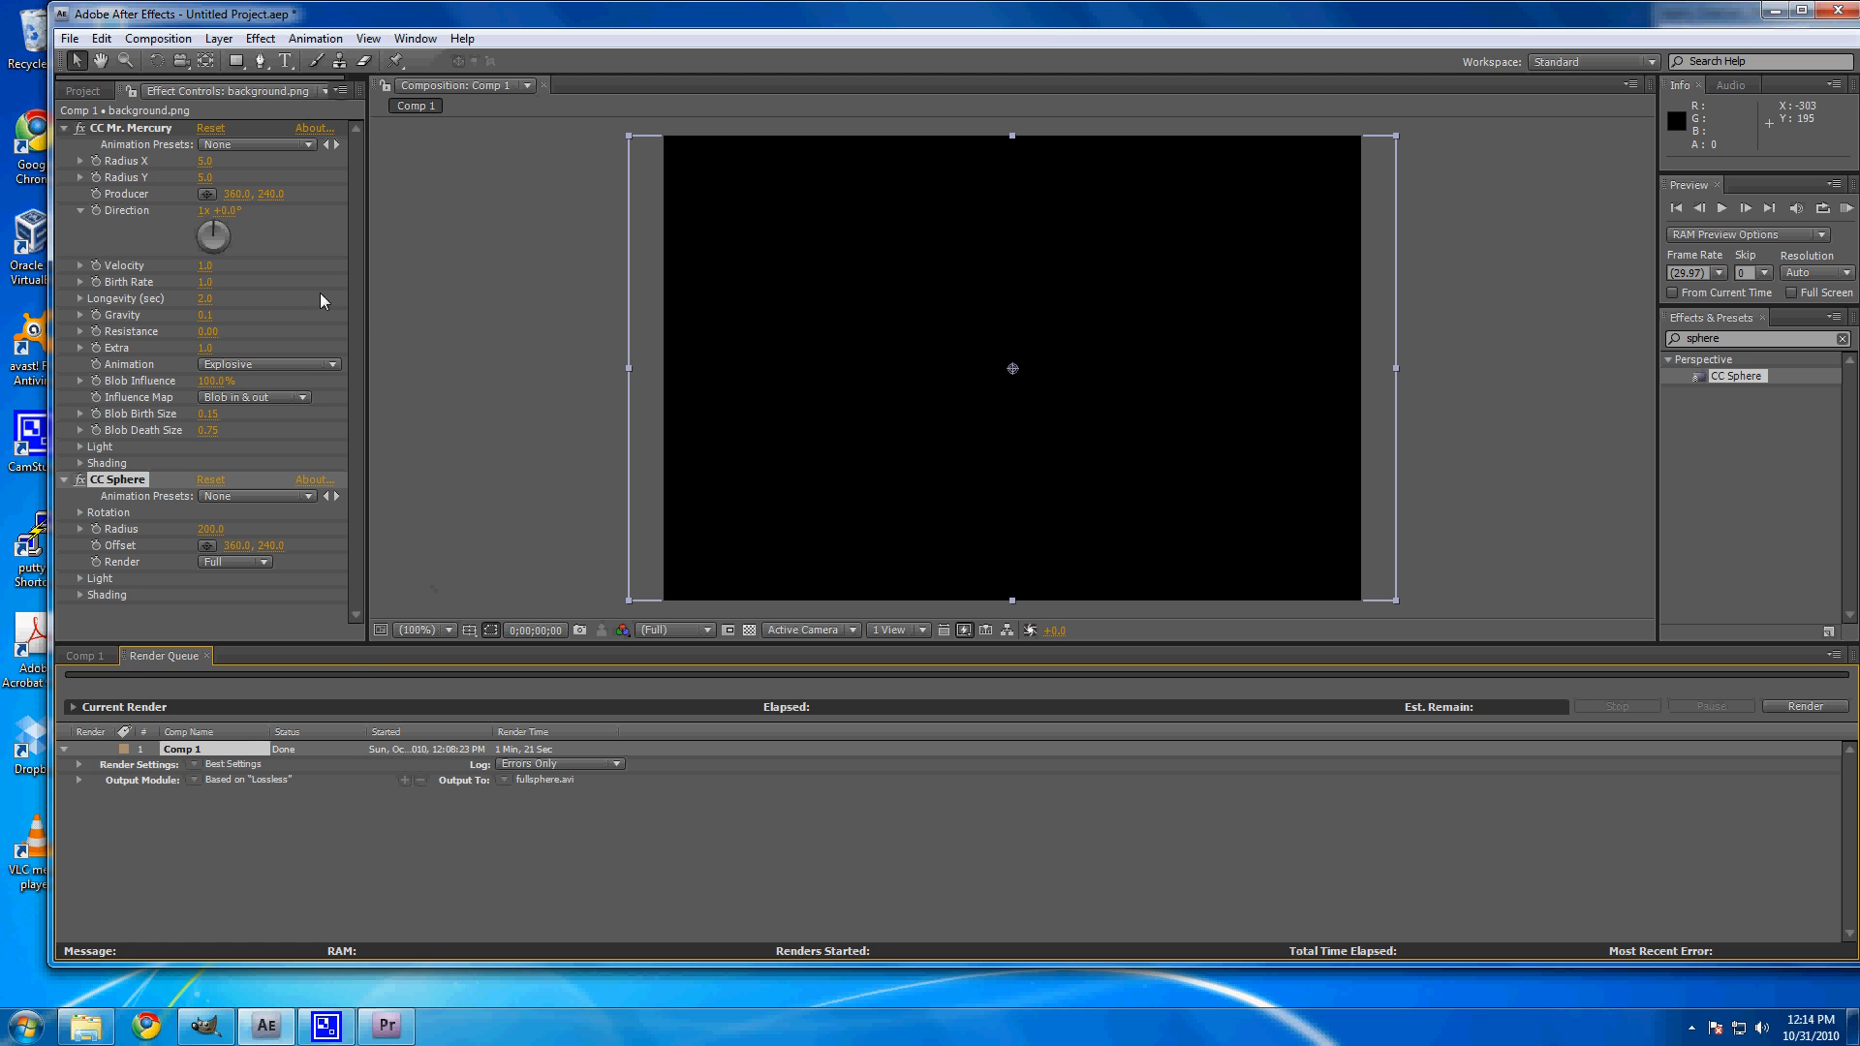
left_click(127, 141)
left_click(133, 128)
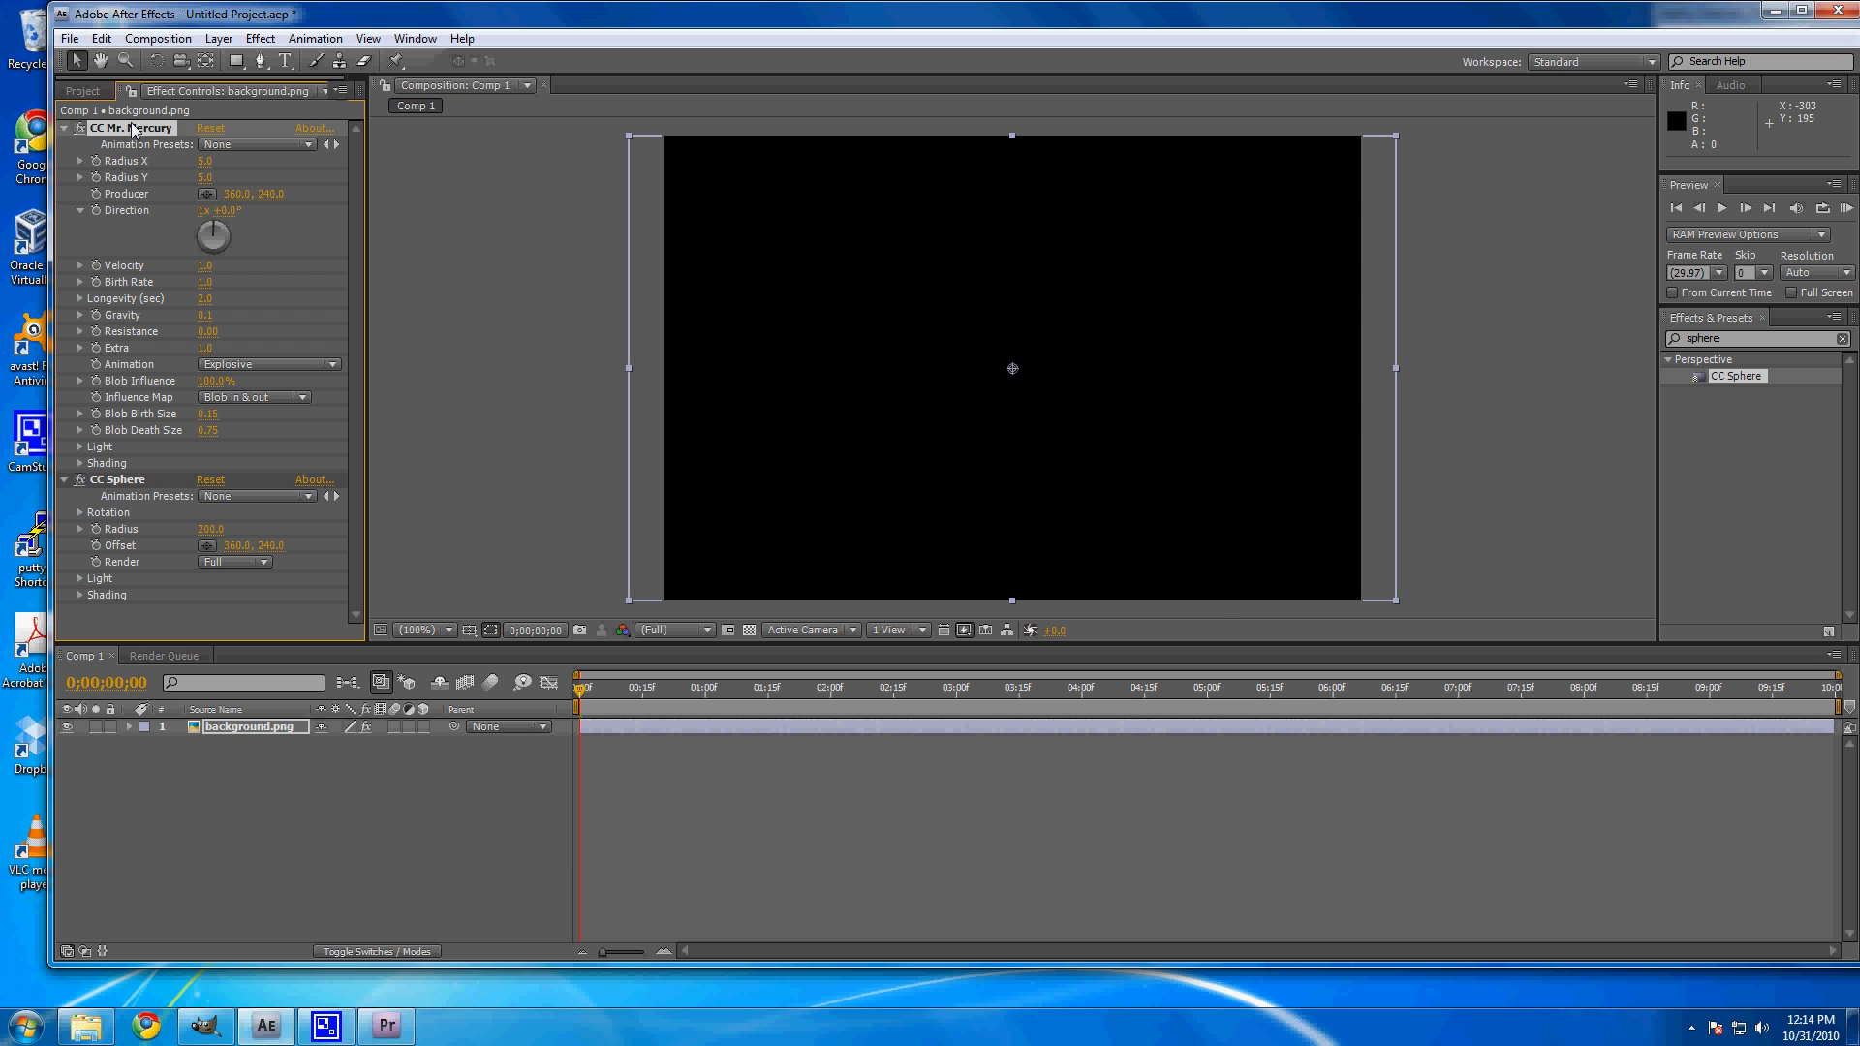
key("Delete")
key("Delete")
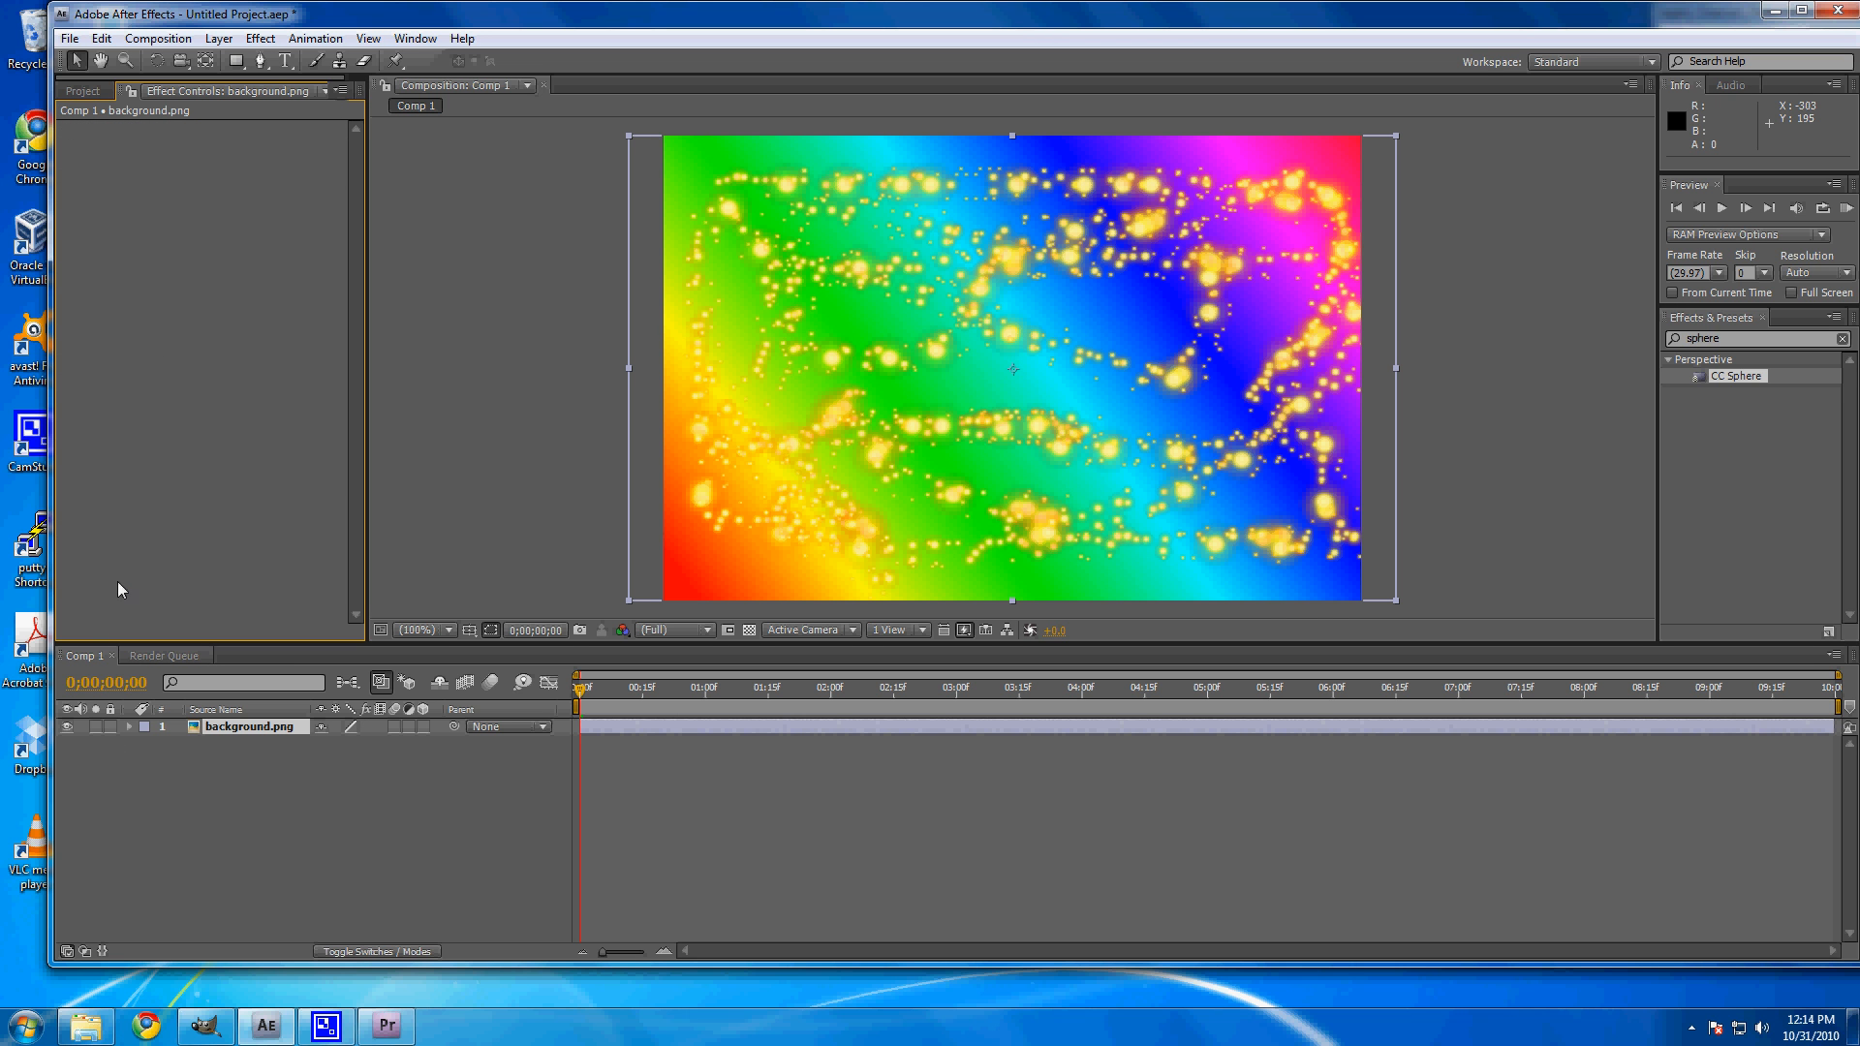
Step: Delete the old background.png footage and Comp 1 from the project
left_click(85, 91)
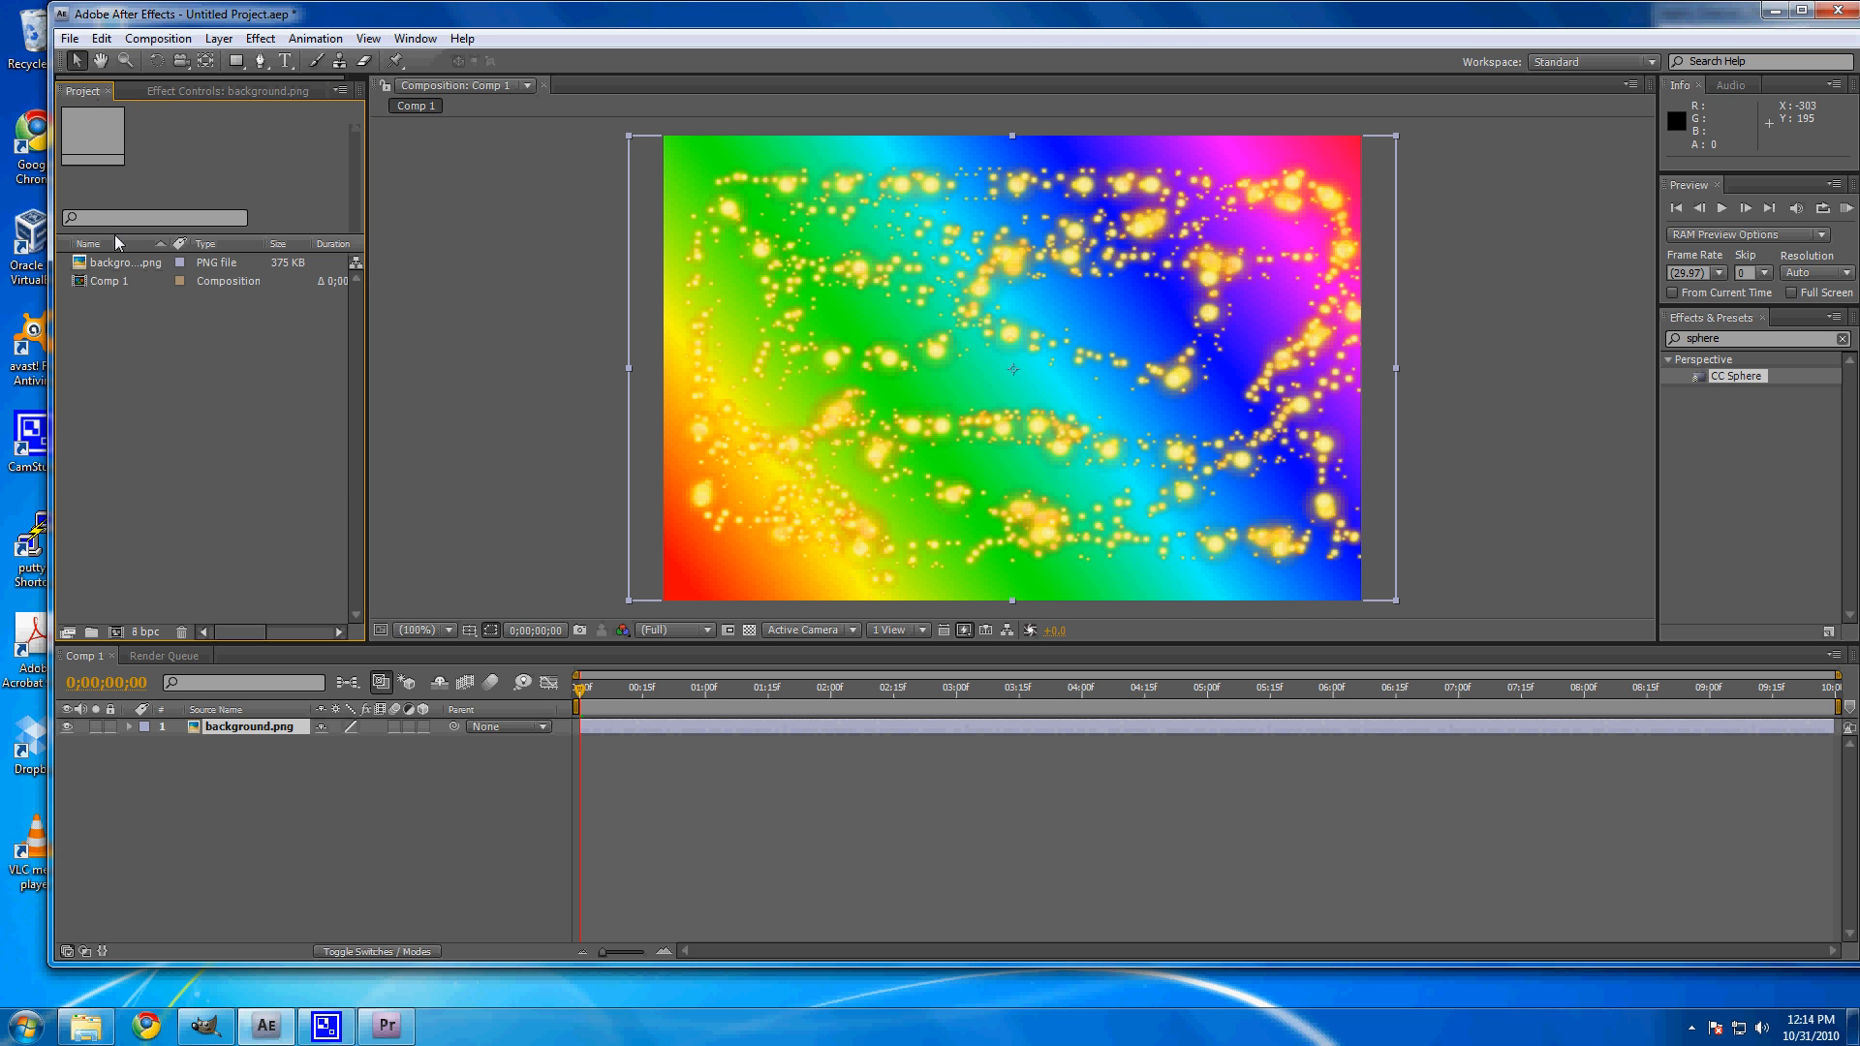
left_click(121, 262)
key("Delete")
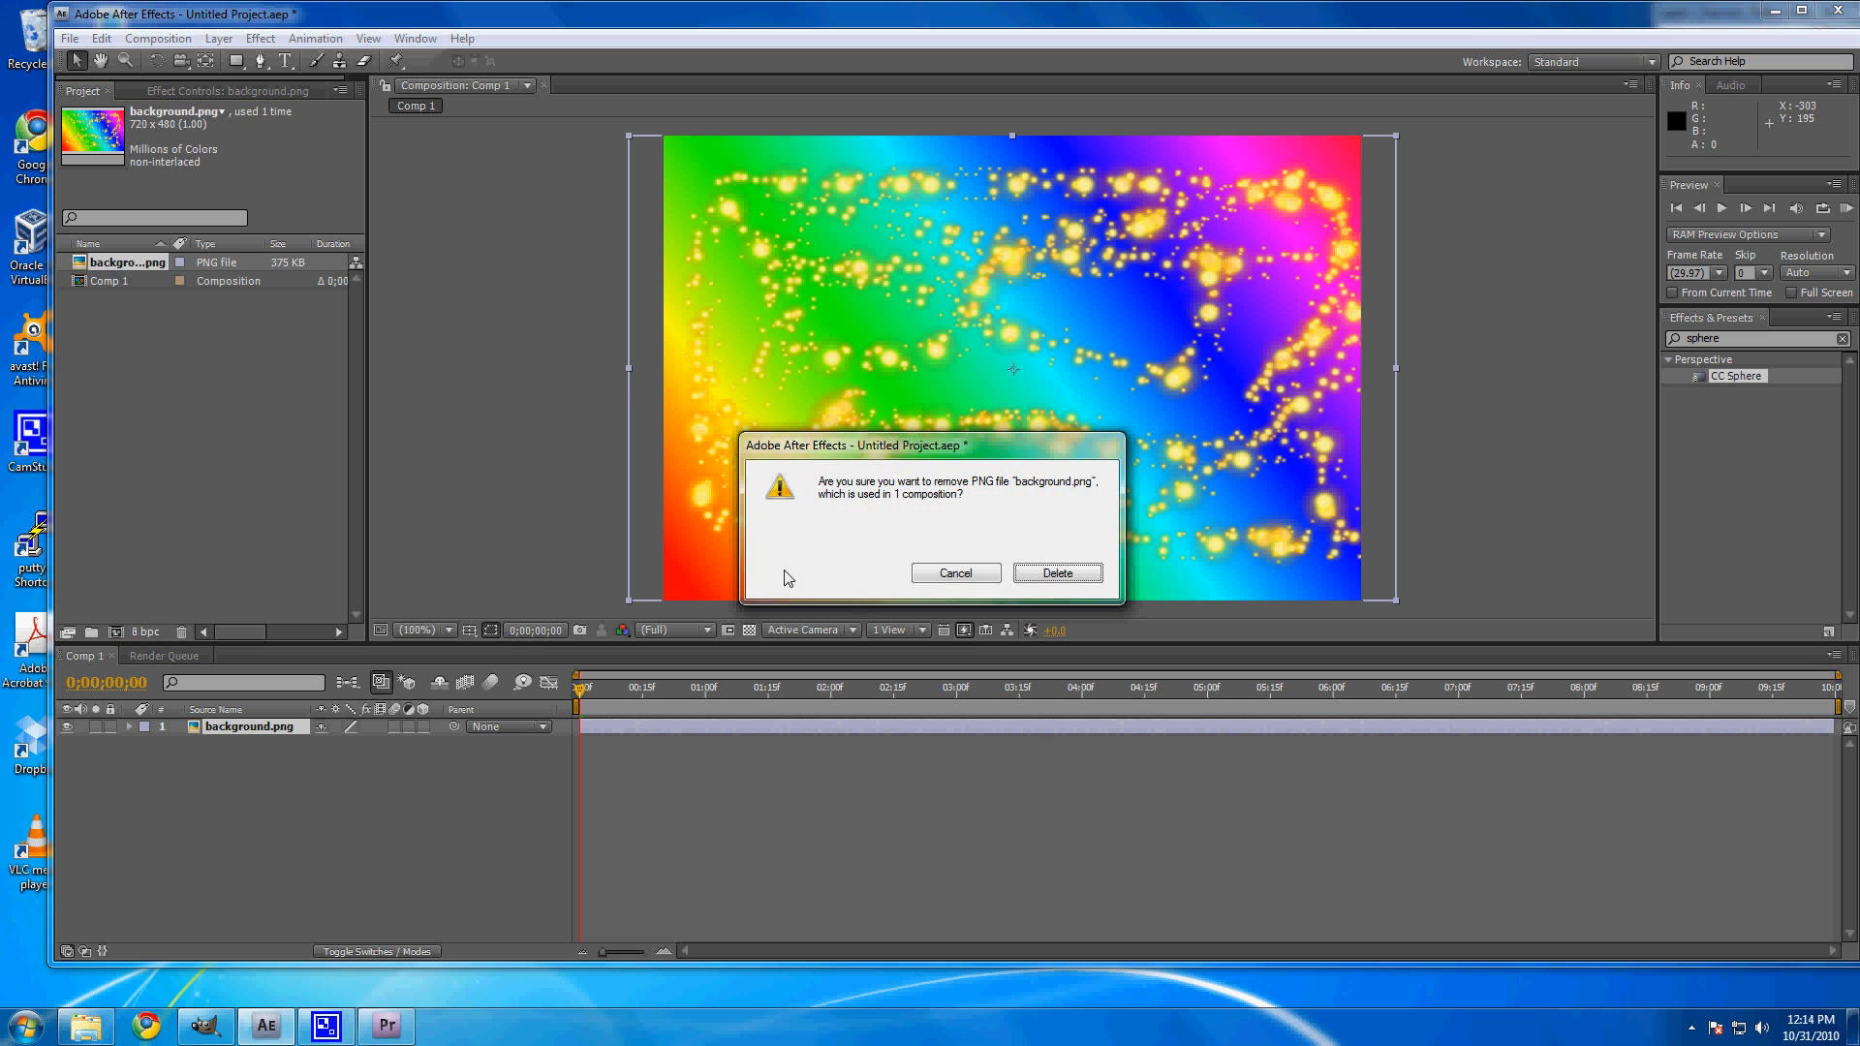
left_click(1073, 579)
left_click(137, 259)
key("Delete")
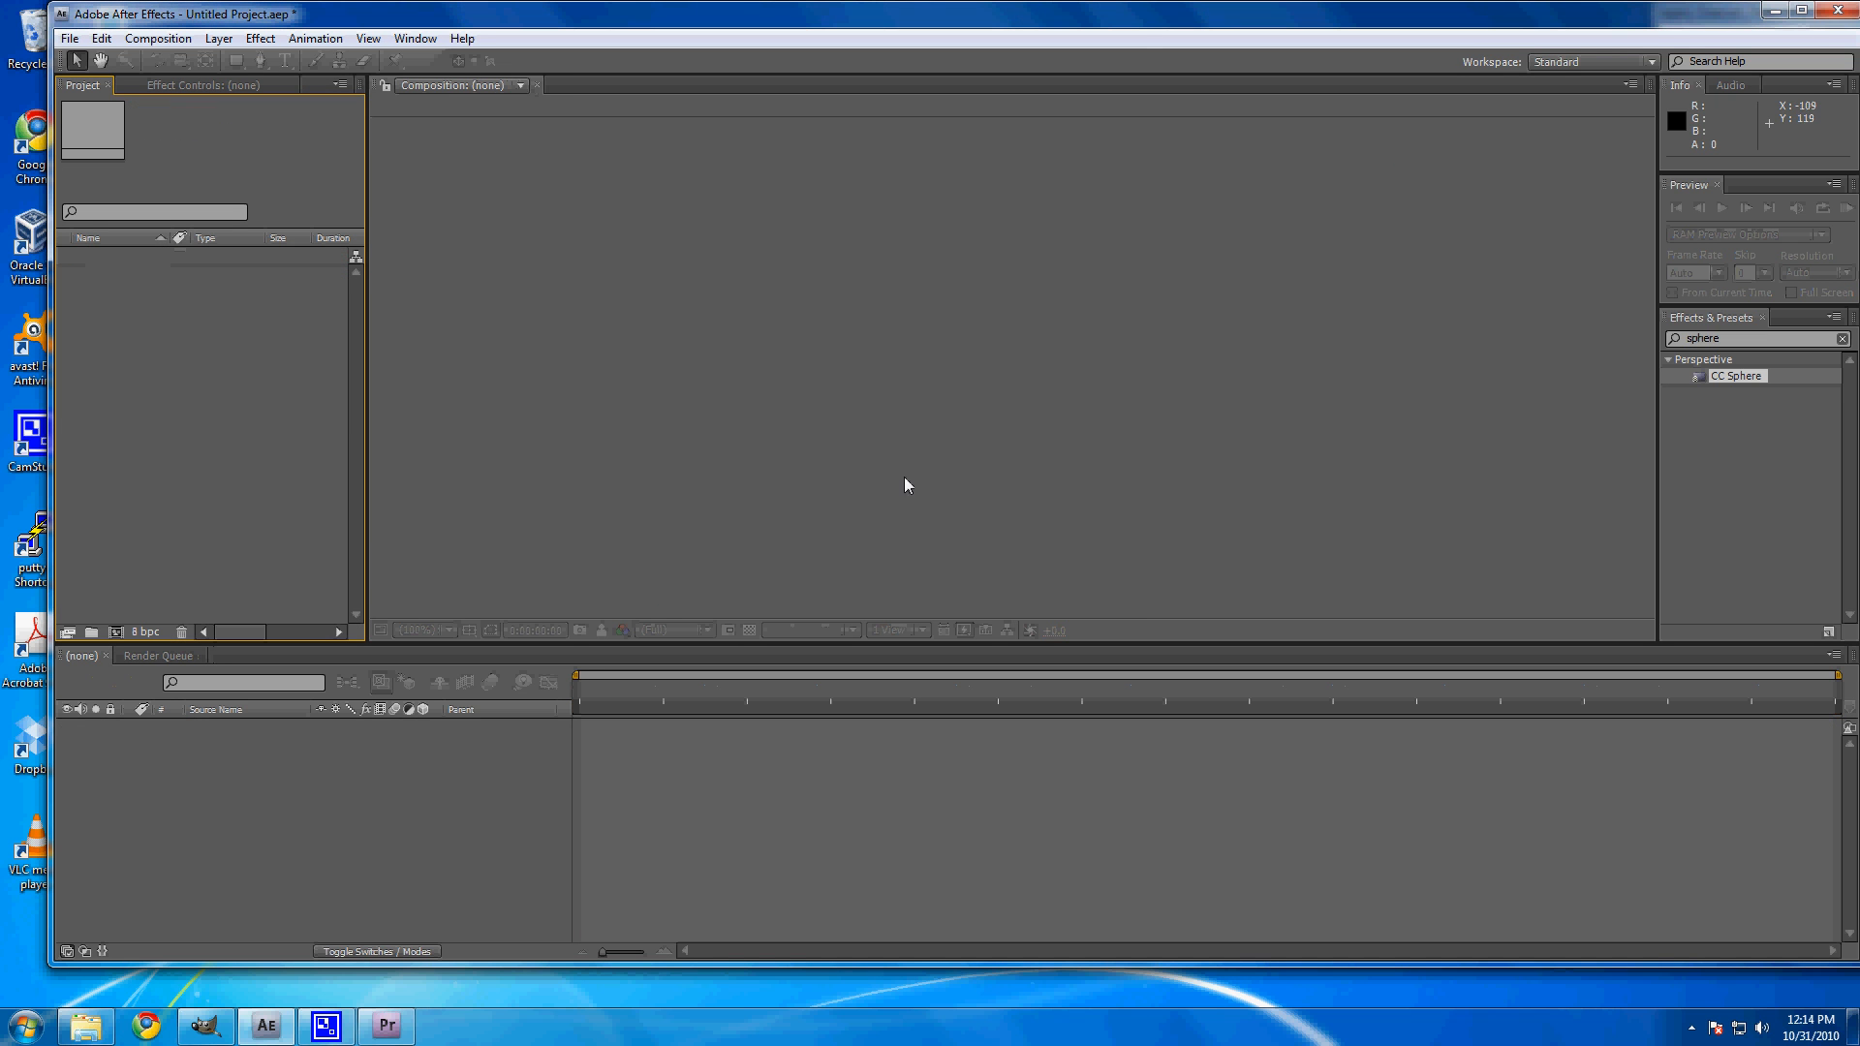
Step: Create a new 720 × 480 NTSC DV composition with a duration of 0;00;10;00
left_click(160, 40)
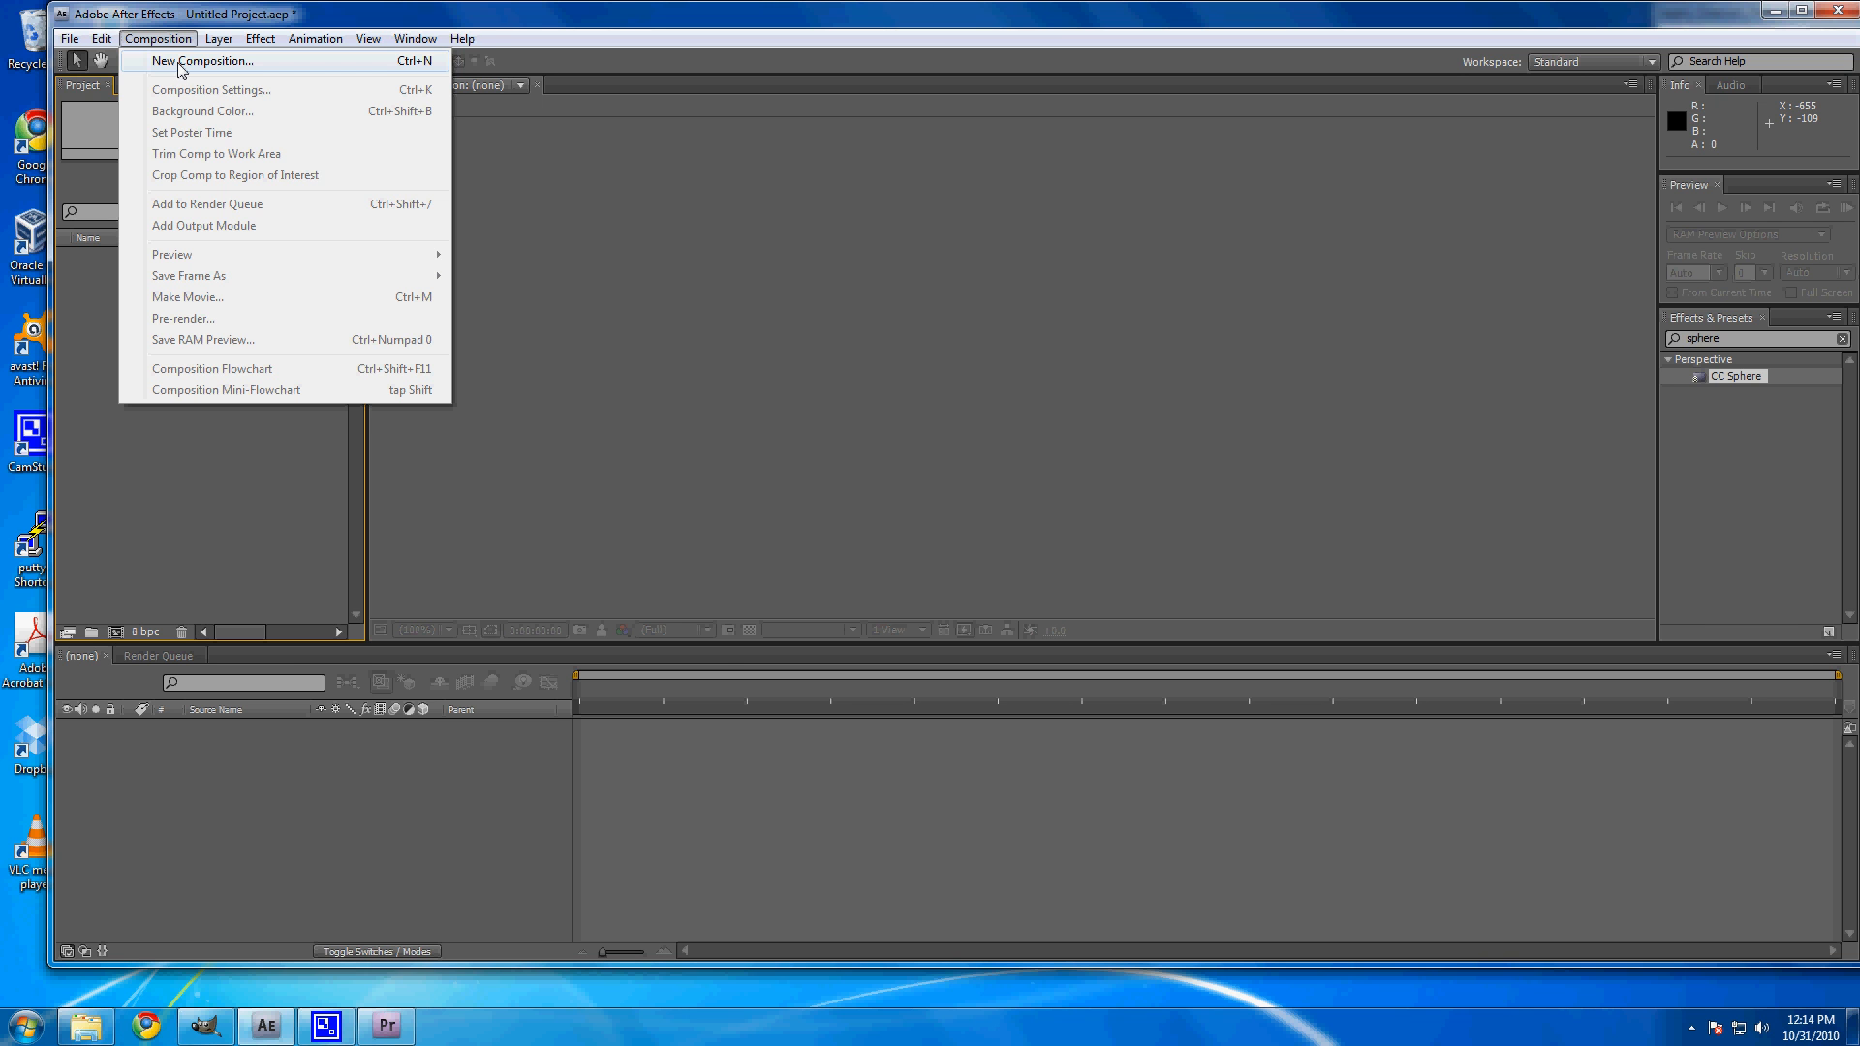
left_click(180, 62)
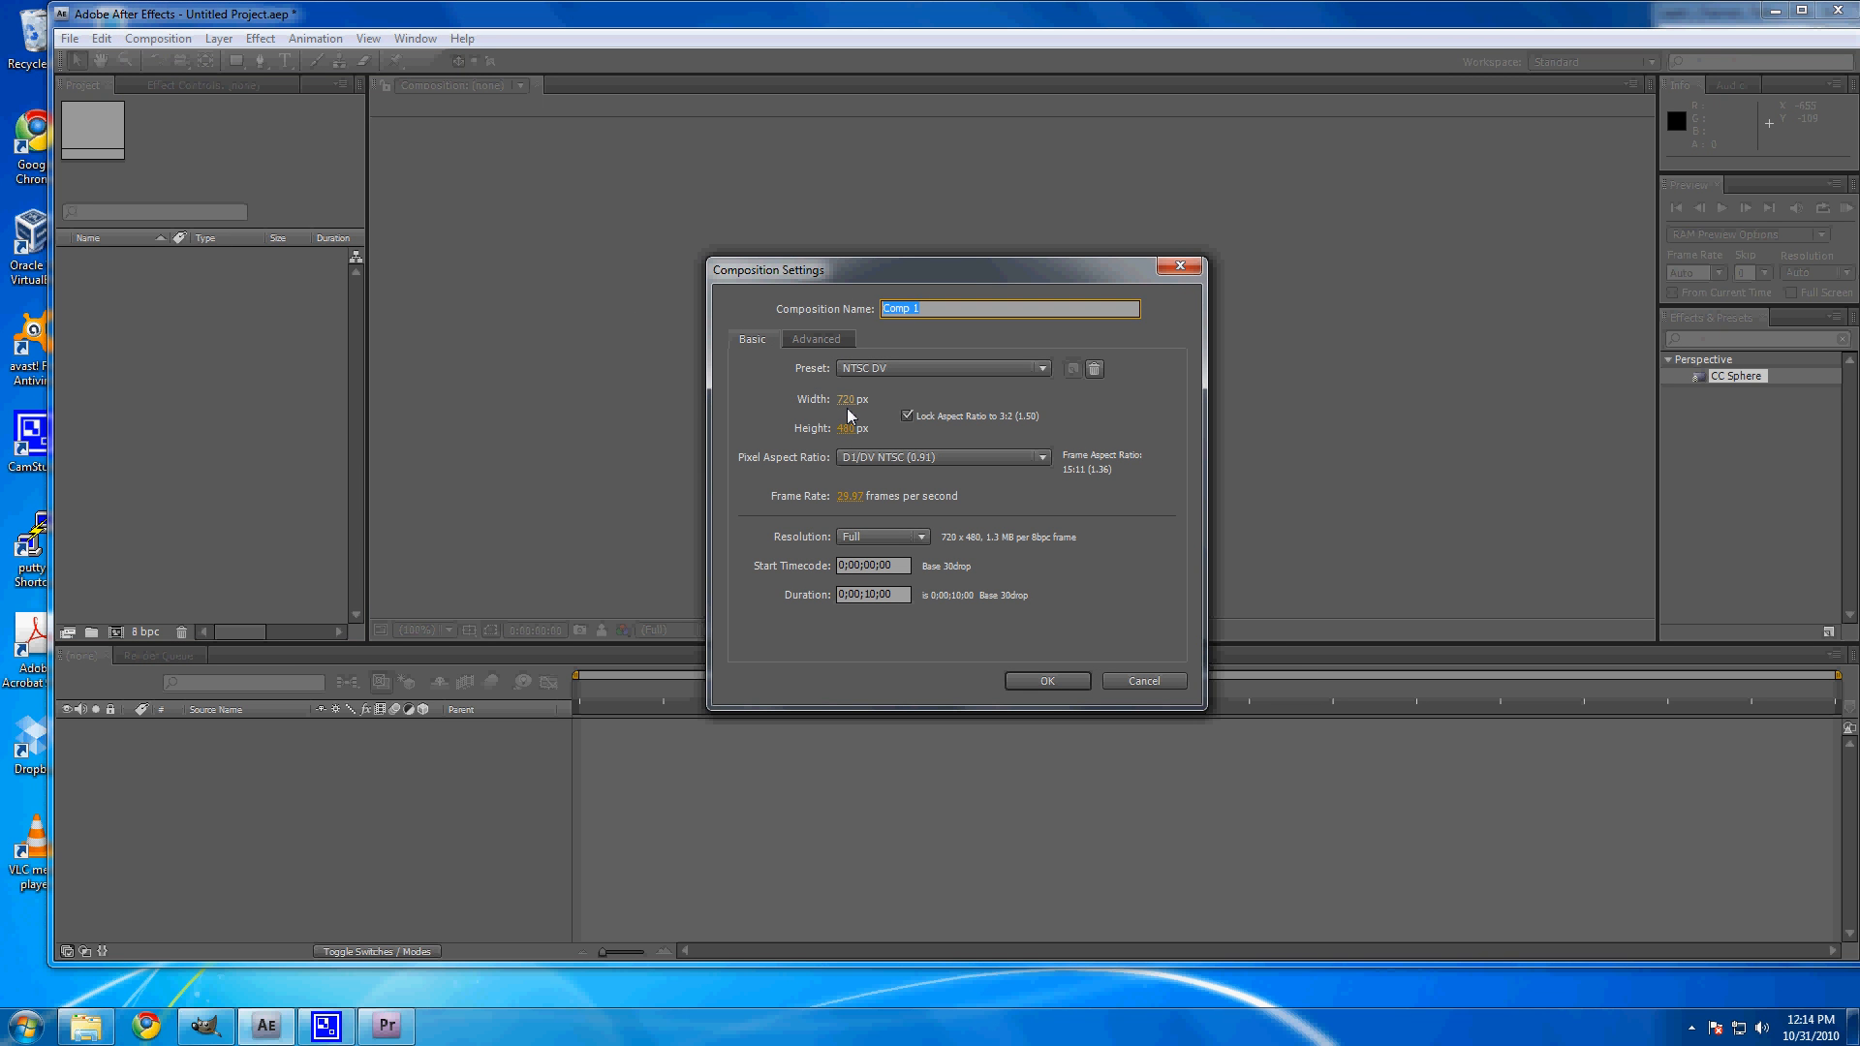
left_click(868, 595)
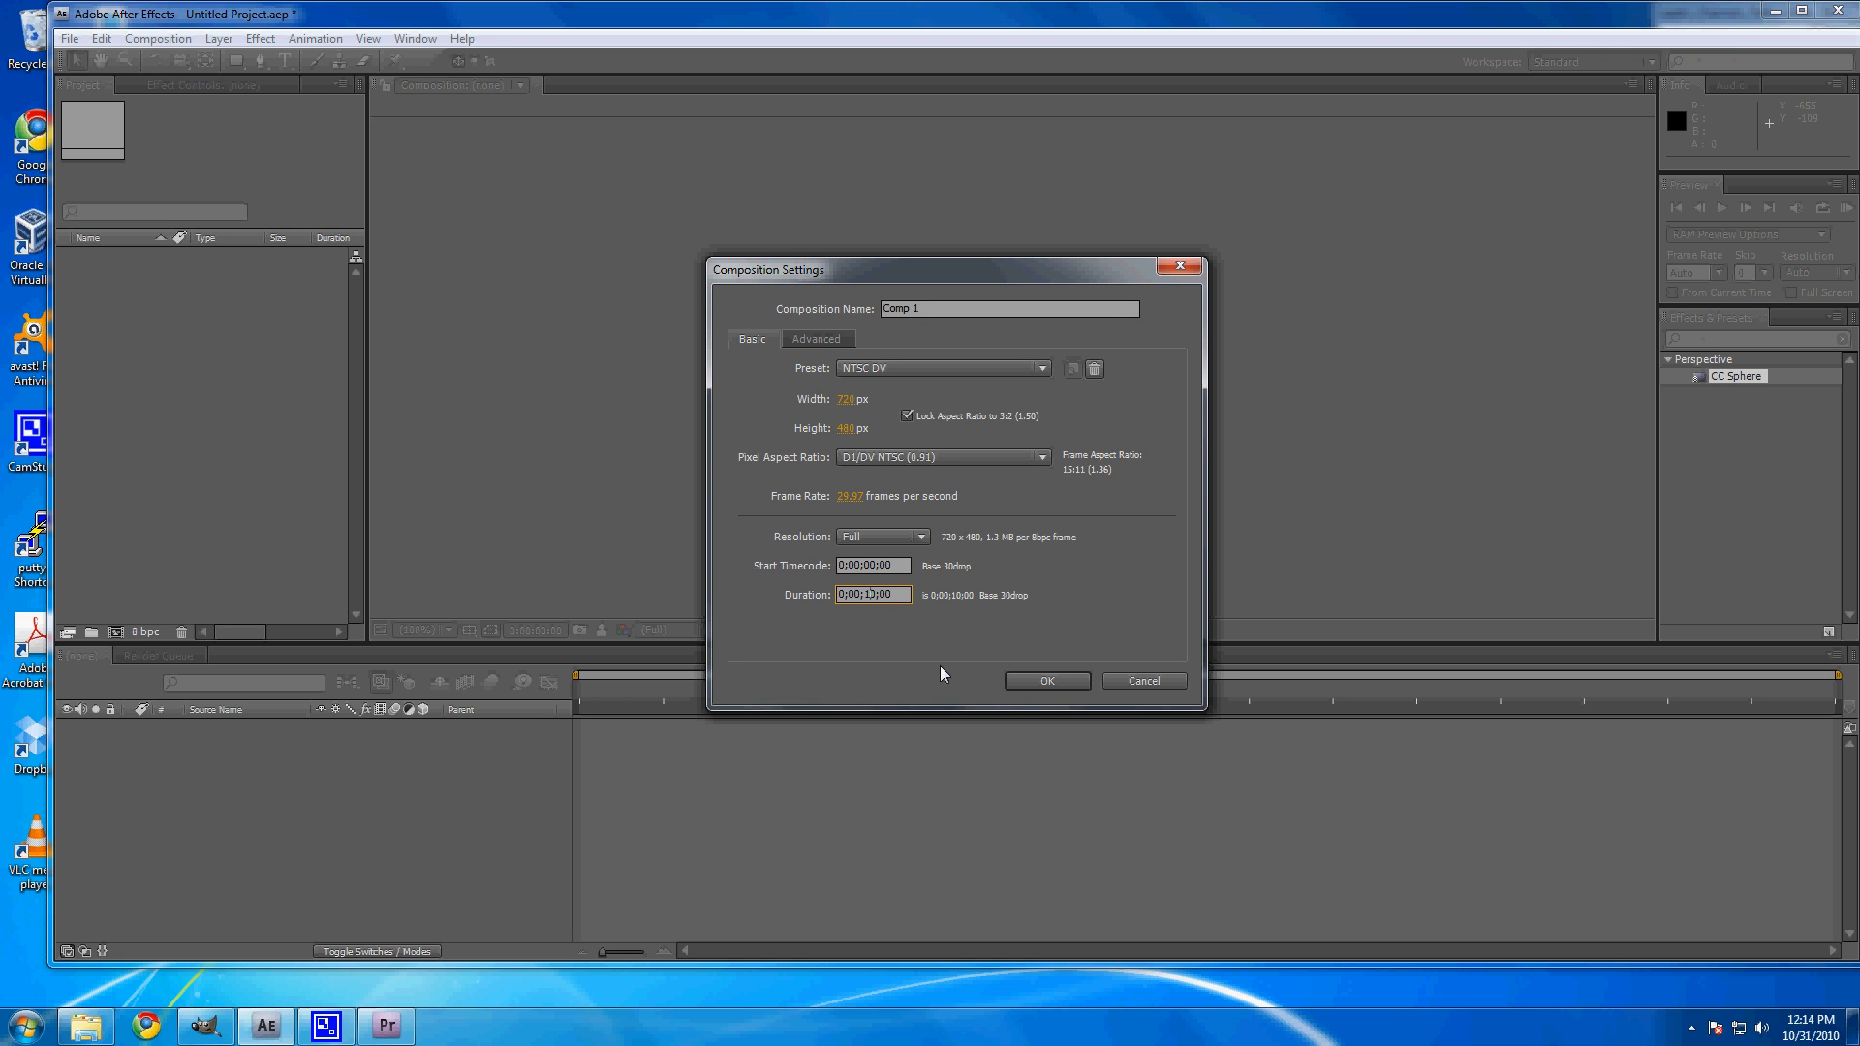
left_click(1055, 687)
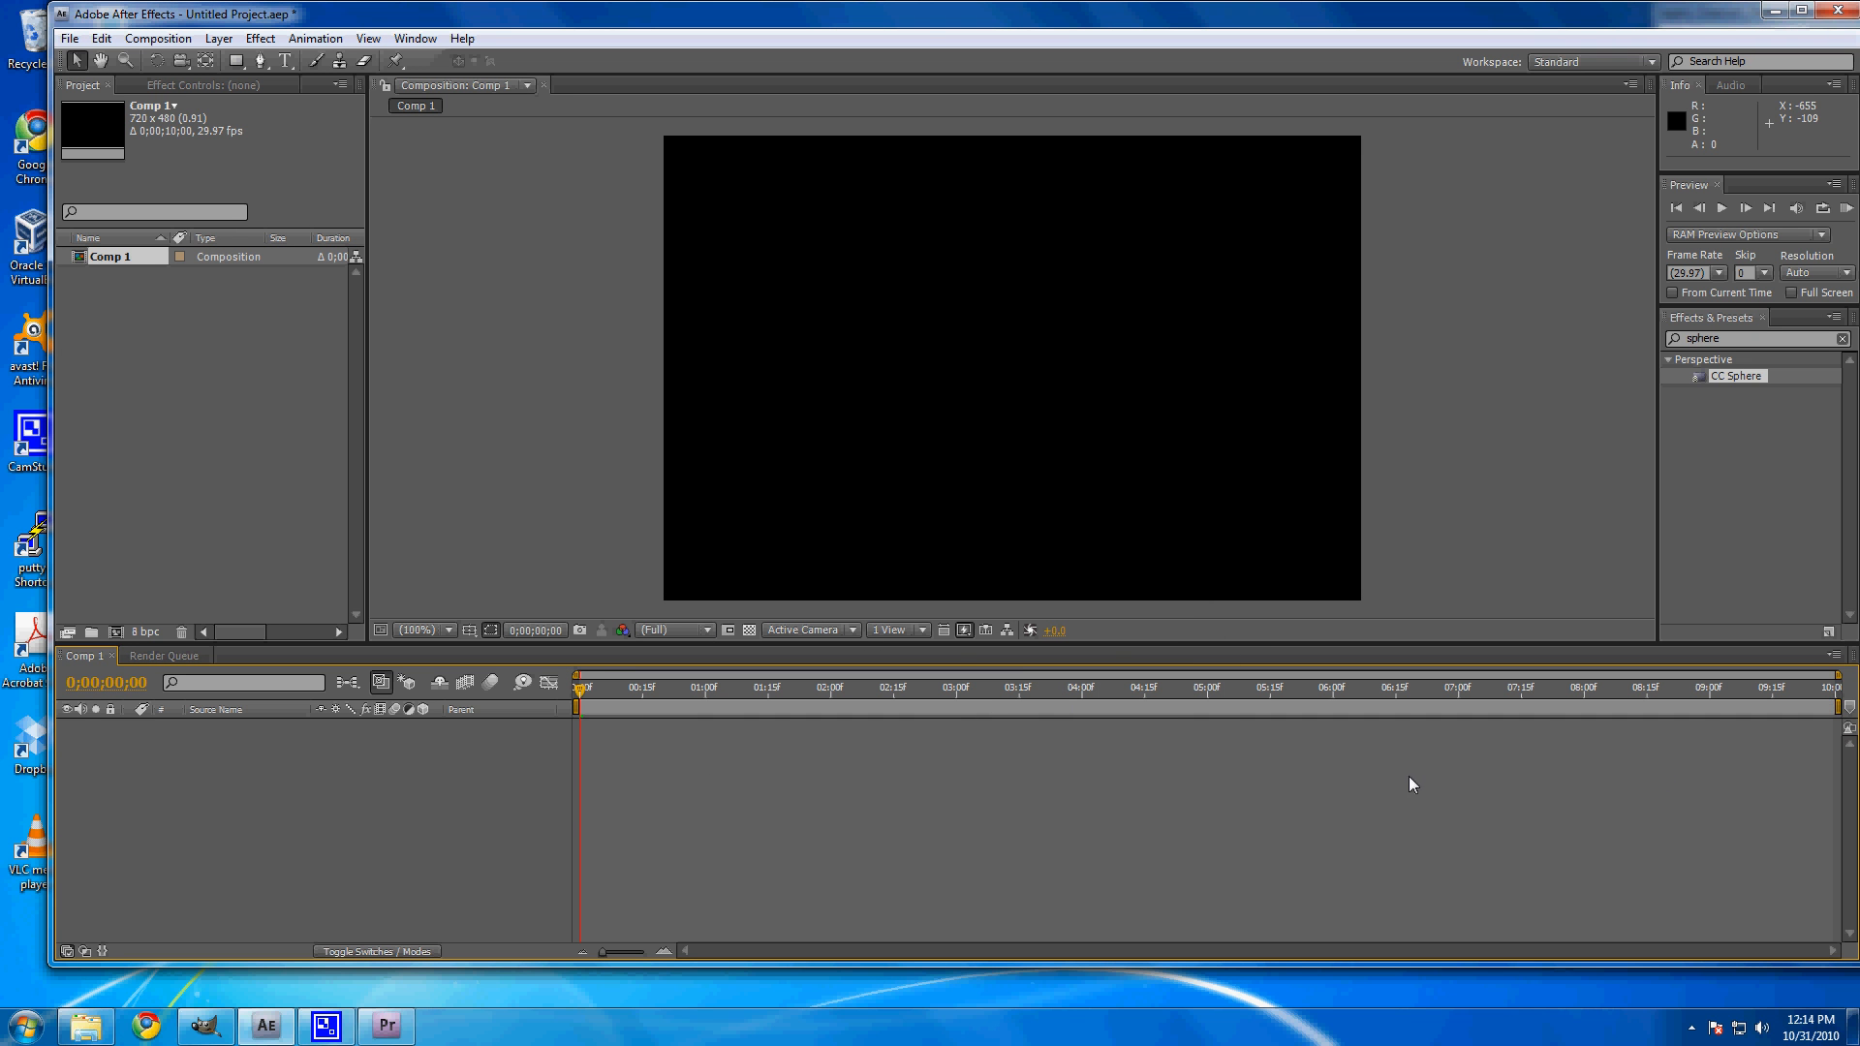
Step: Import background.png from workfolder and add it as a layer in Comp 1
left_click(70, 38)
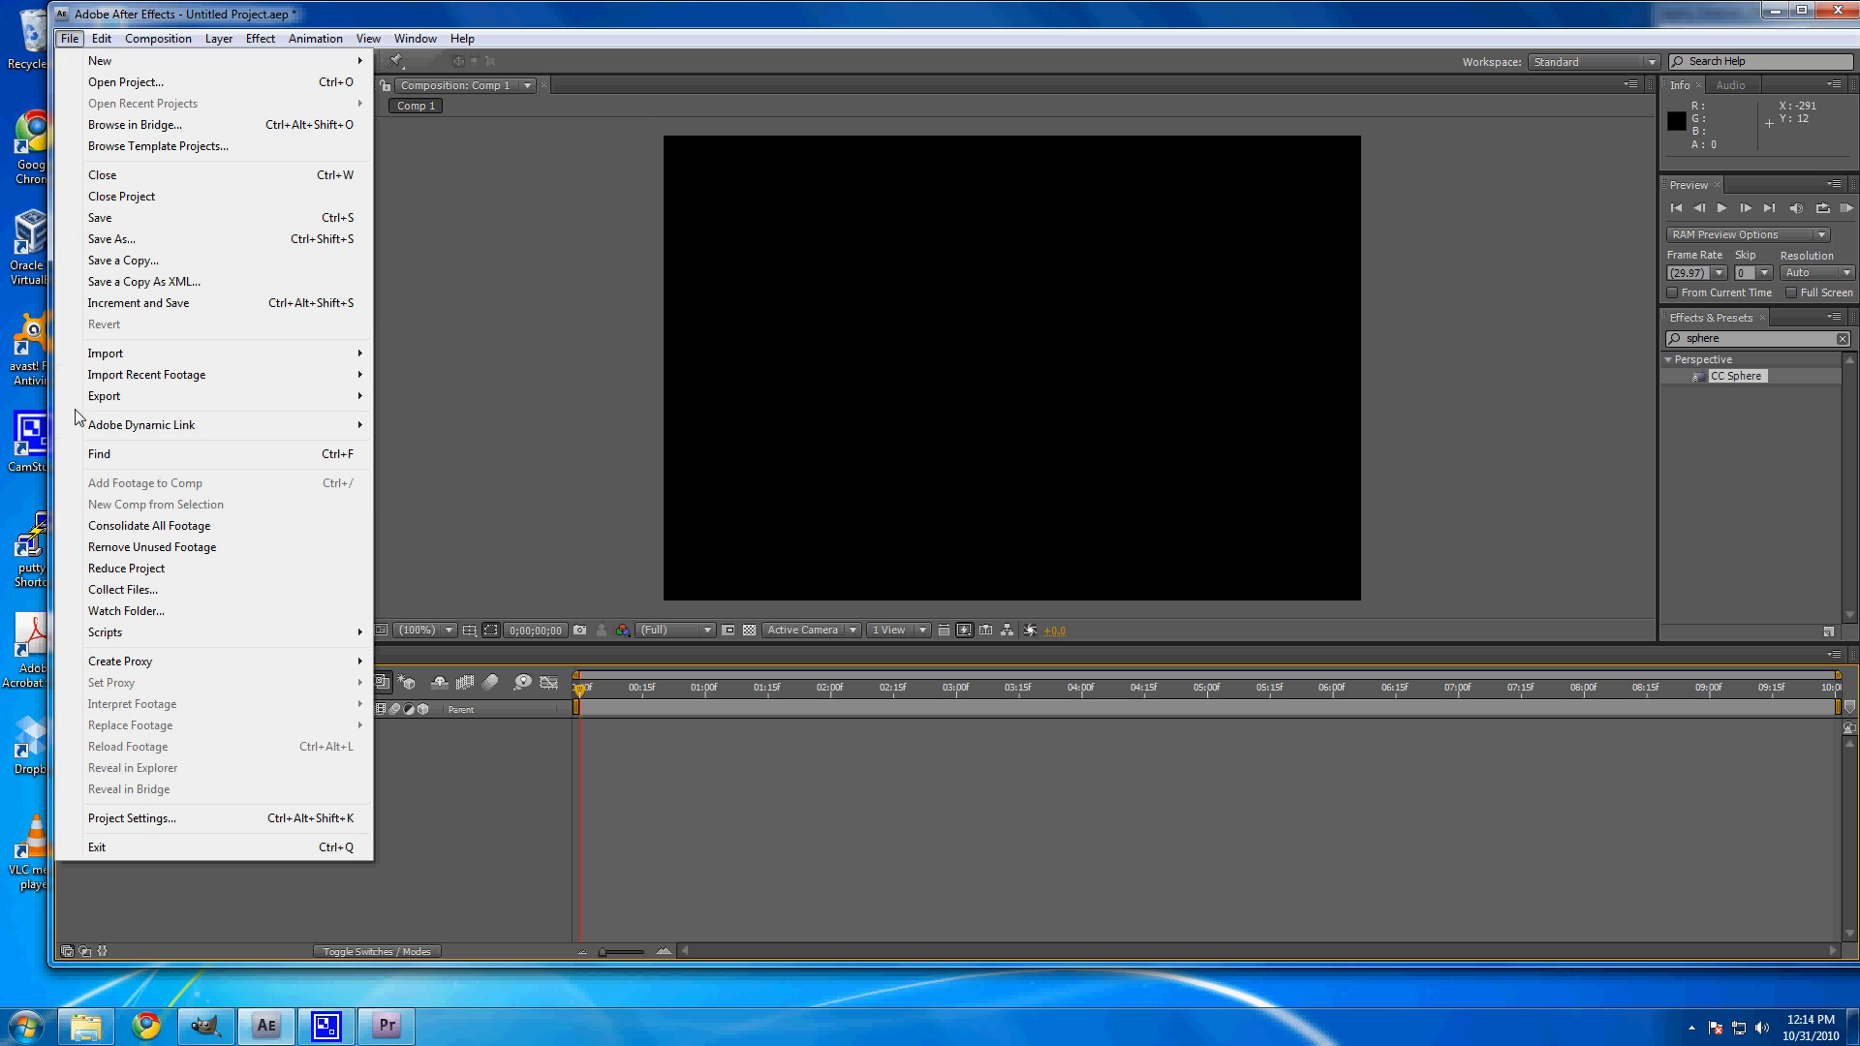
mouse_move(105, 361)
left_click(426, 354)
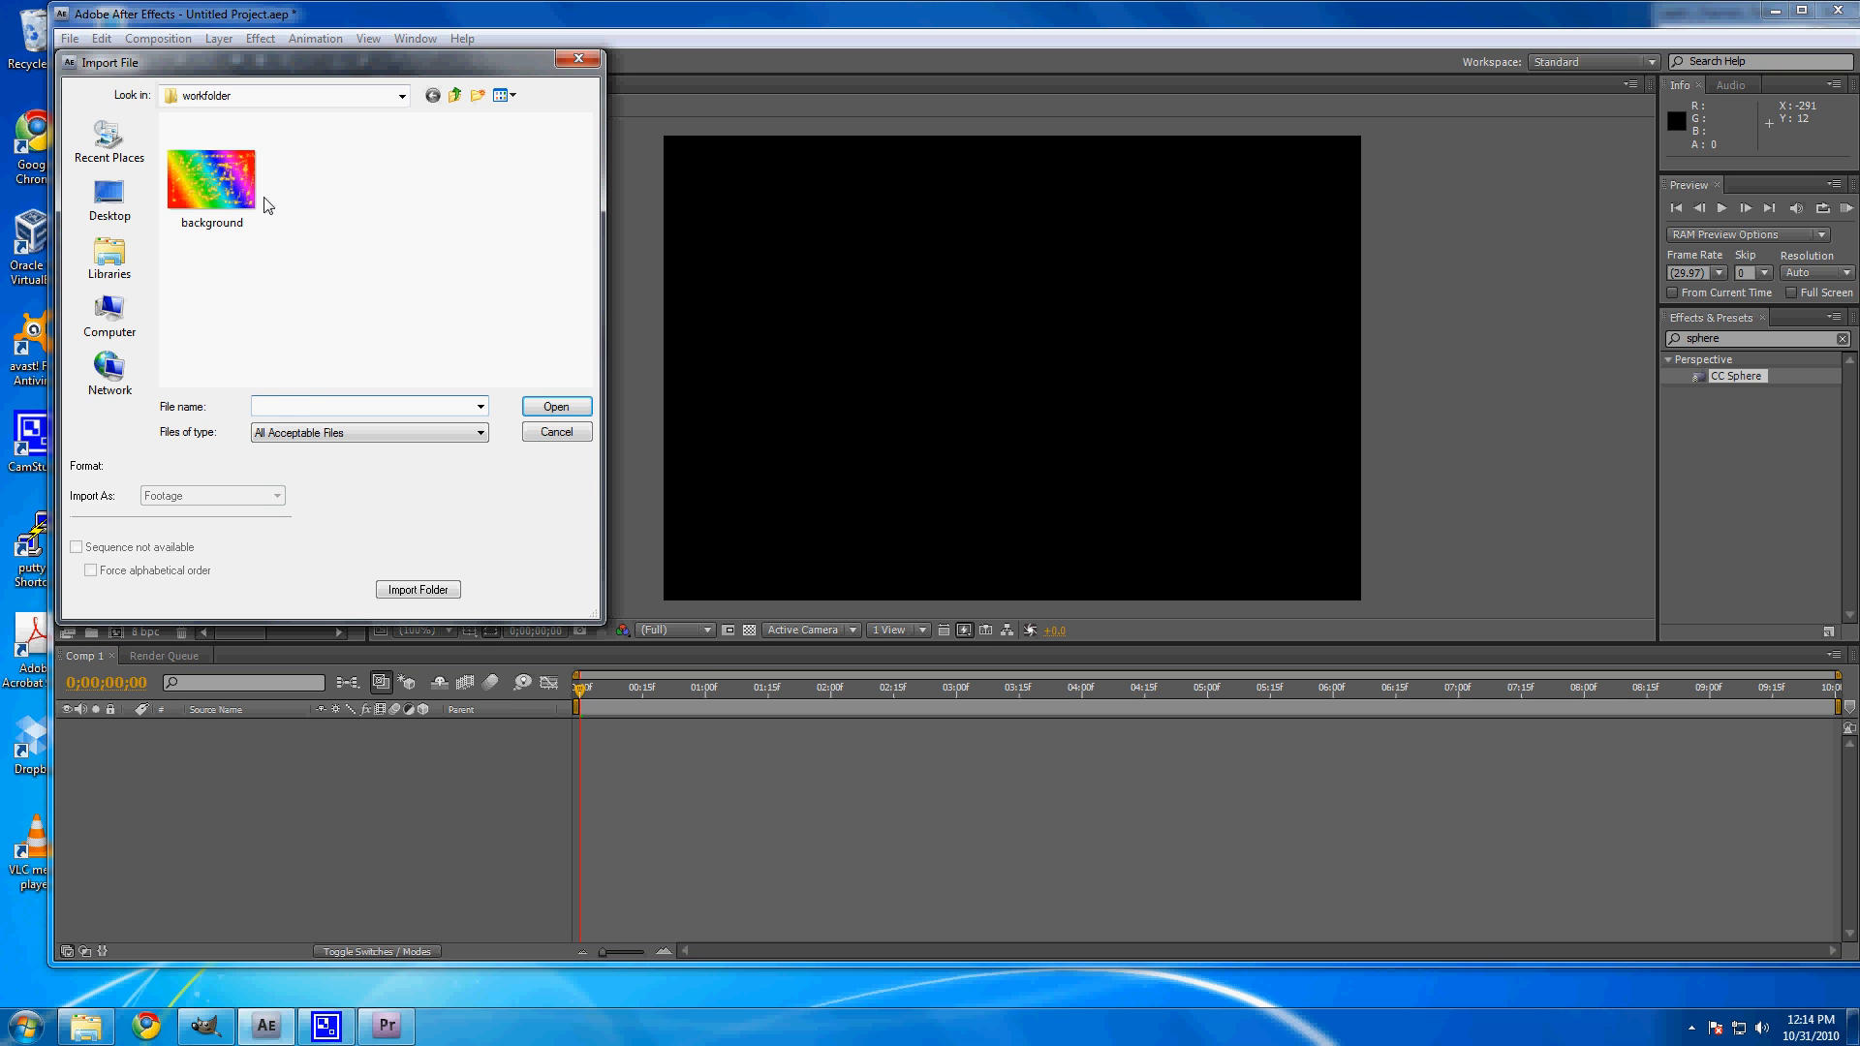
left_click(242, 197)
left_click(556, 406)
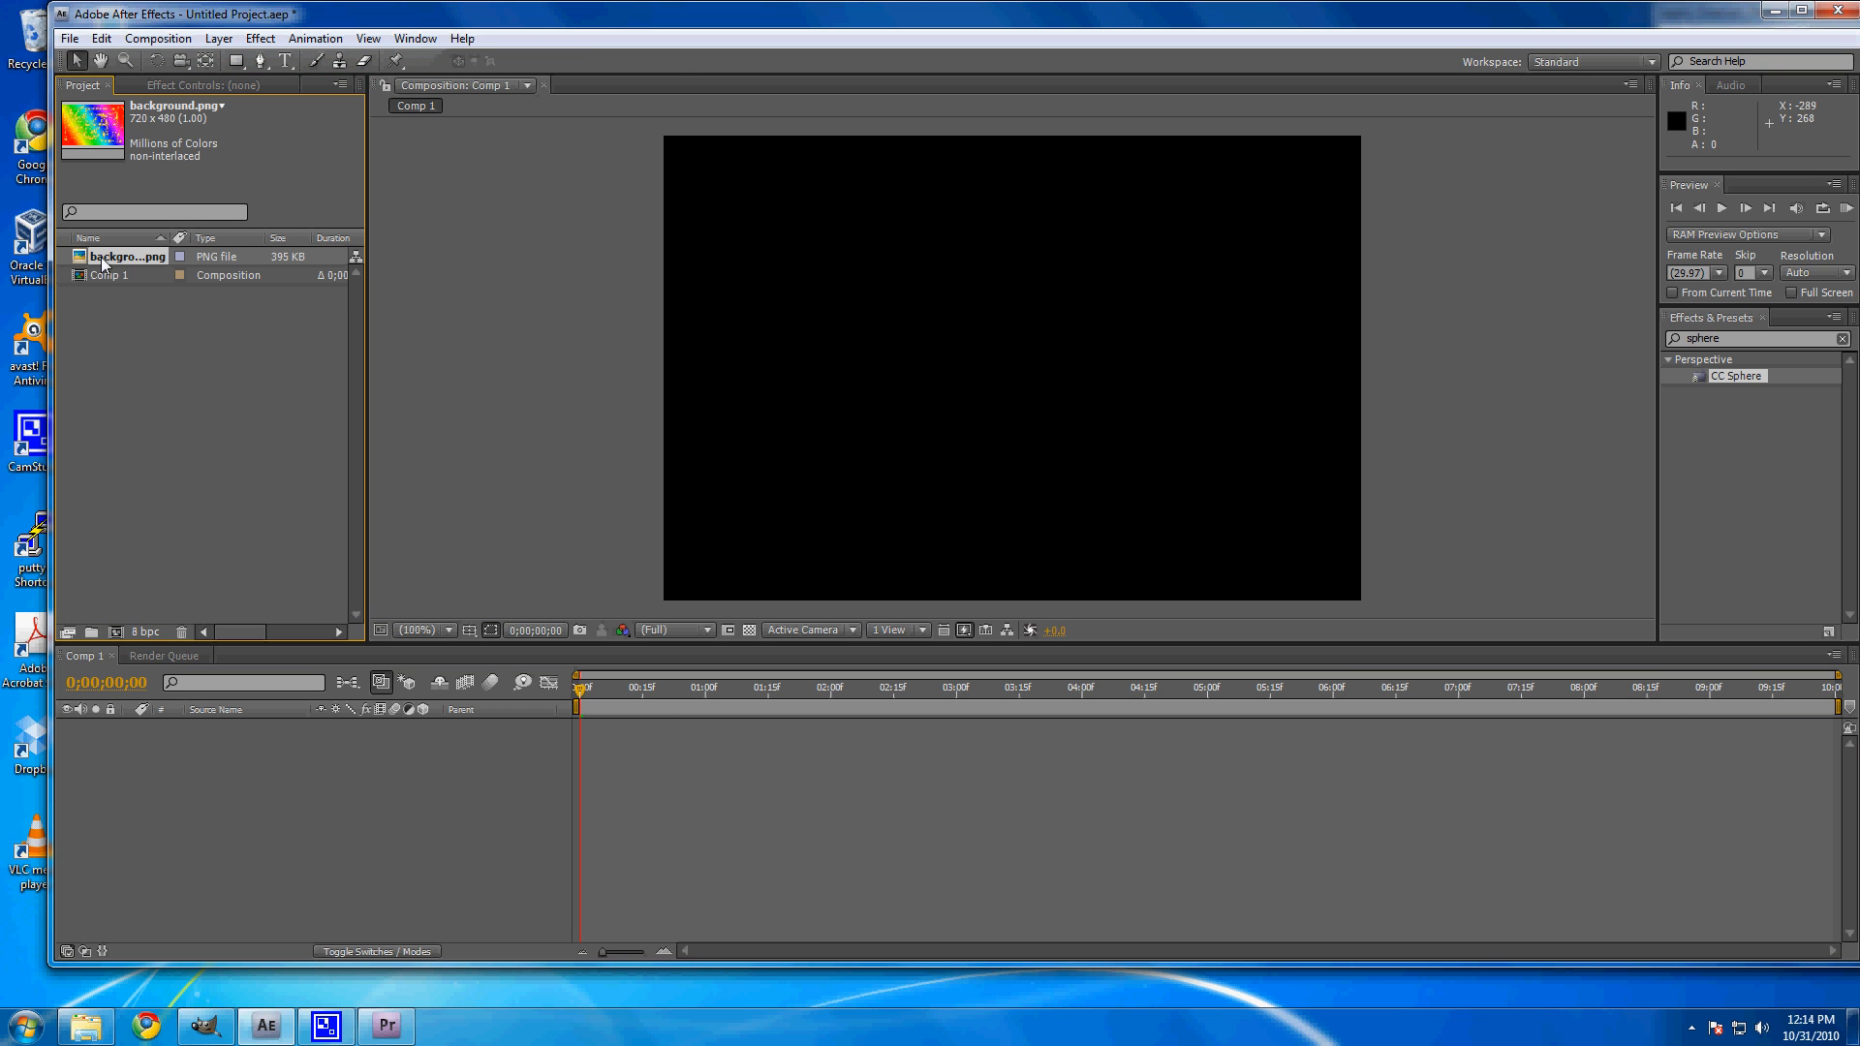
left_click_drag(217, 852, 157, 752)
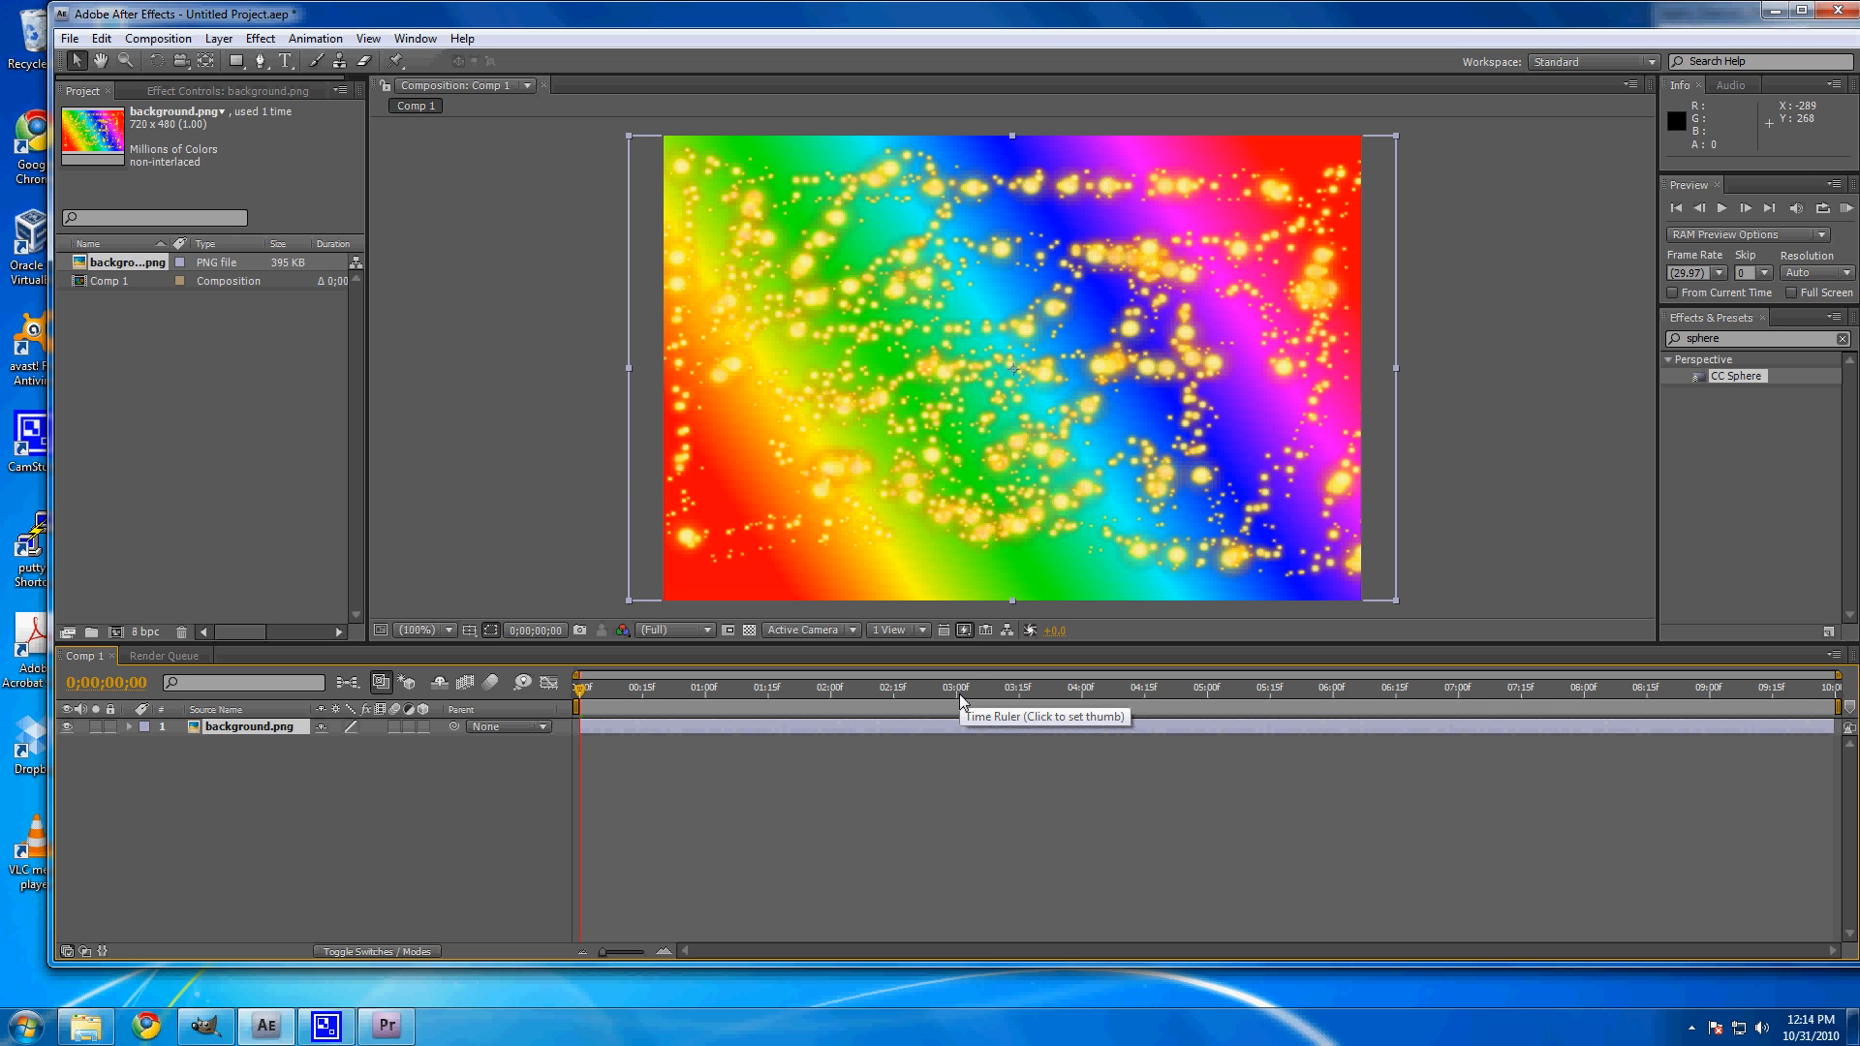
Step: Find the CC Mr. Mercury effect and apply it to the background.png layer
left_click(1735, 341)
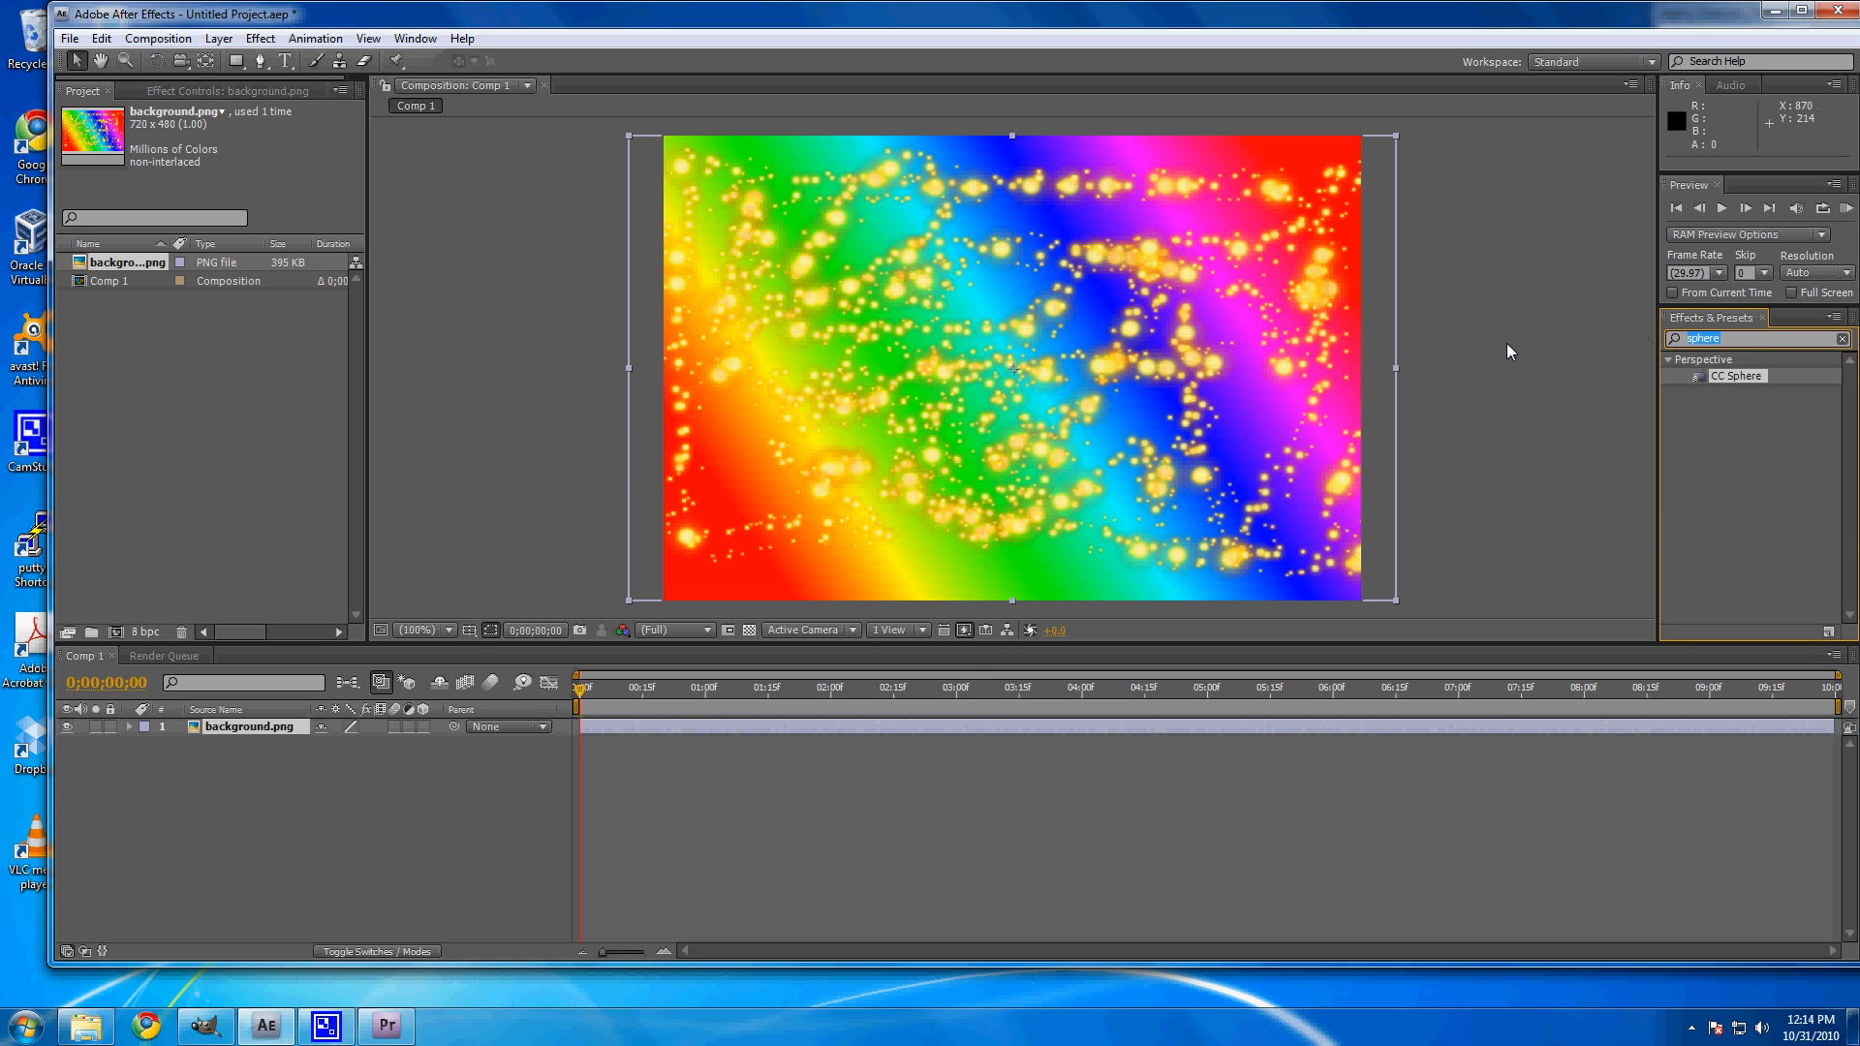
type("mercury")
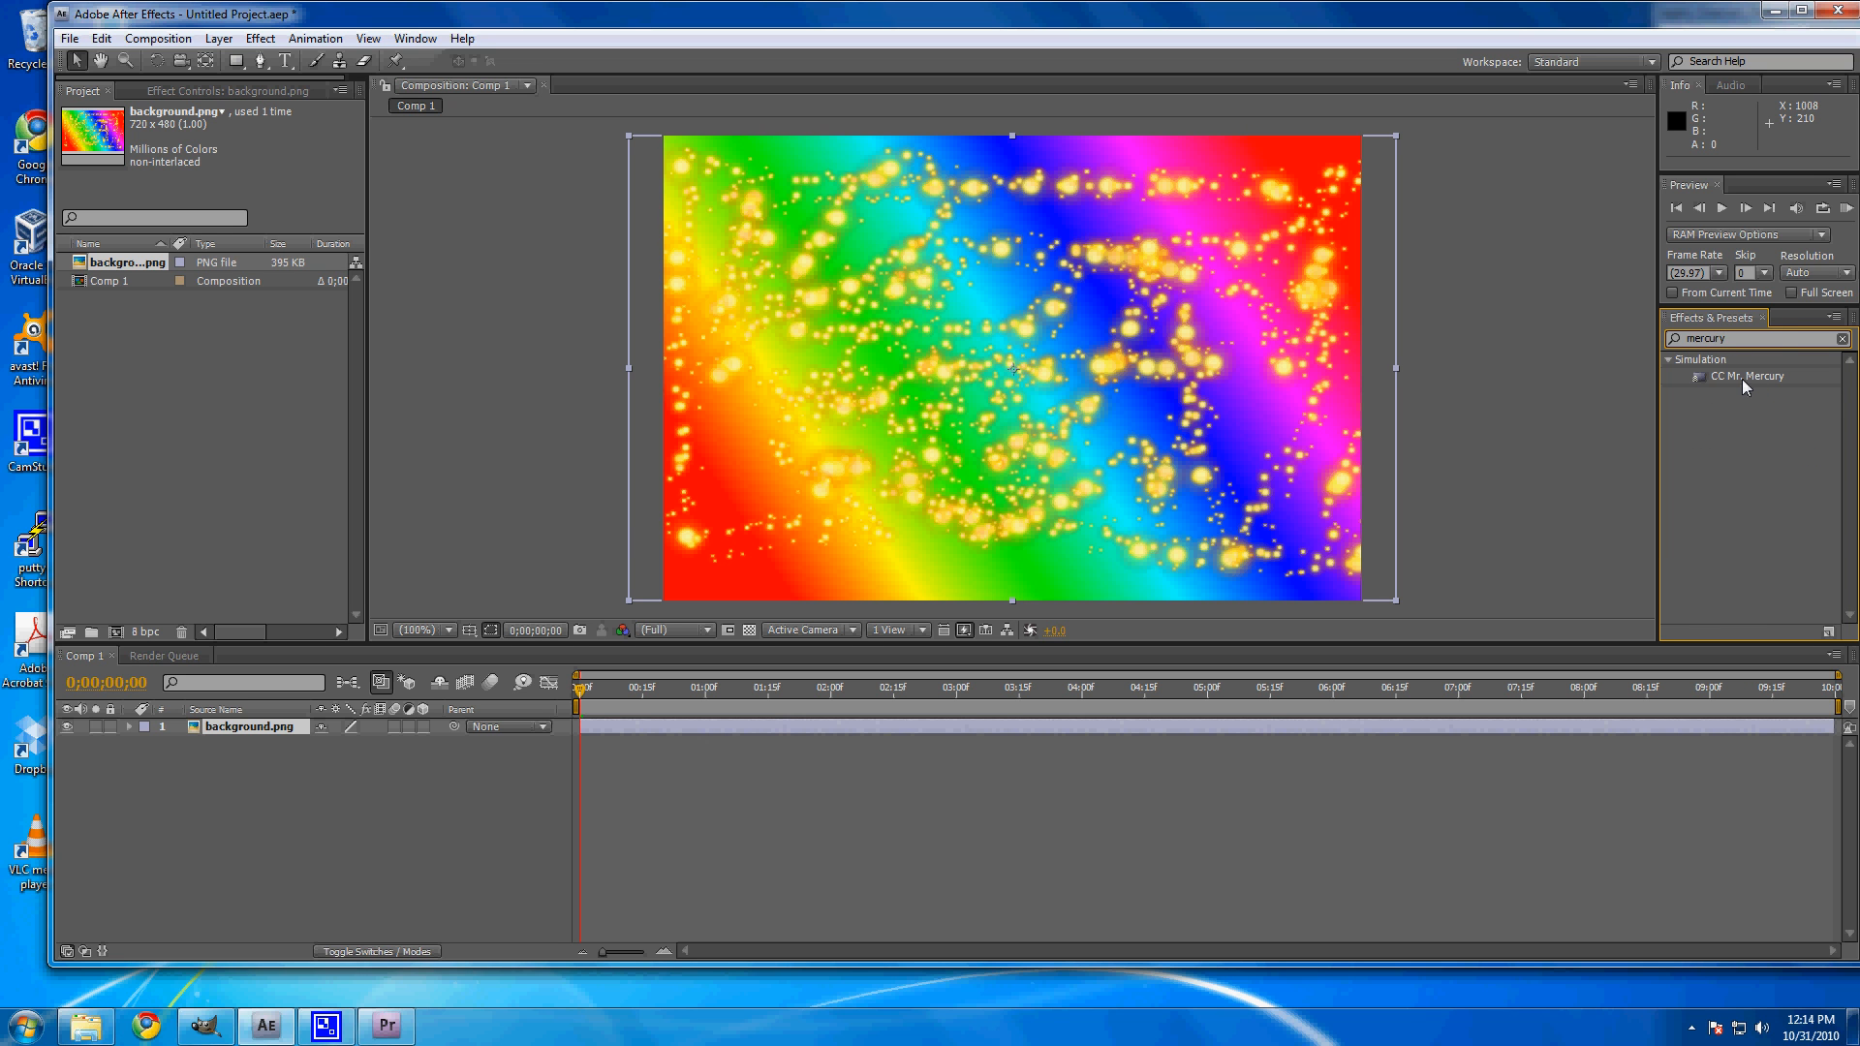
left_click_drag(1744, 378, 1172, 390)
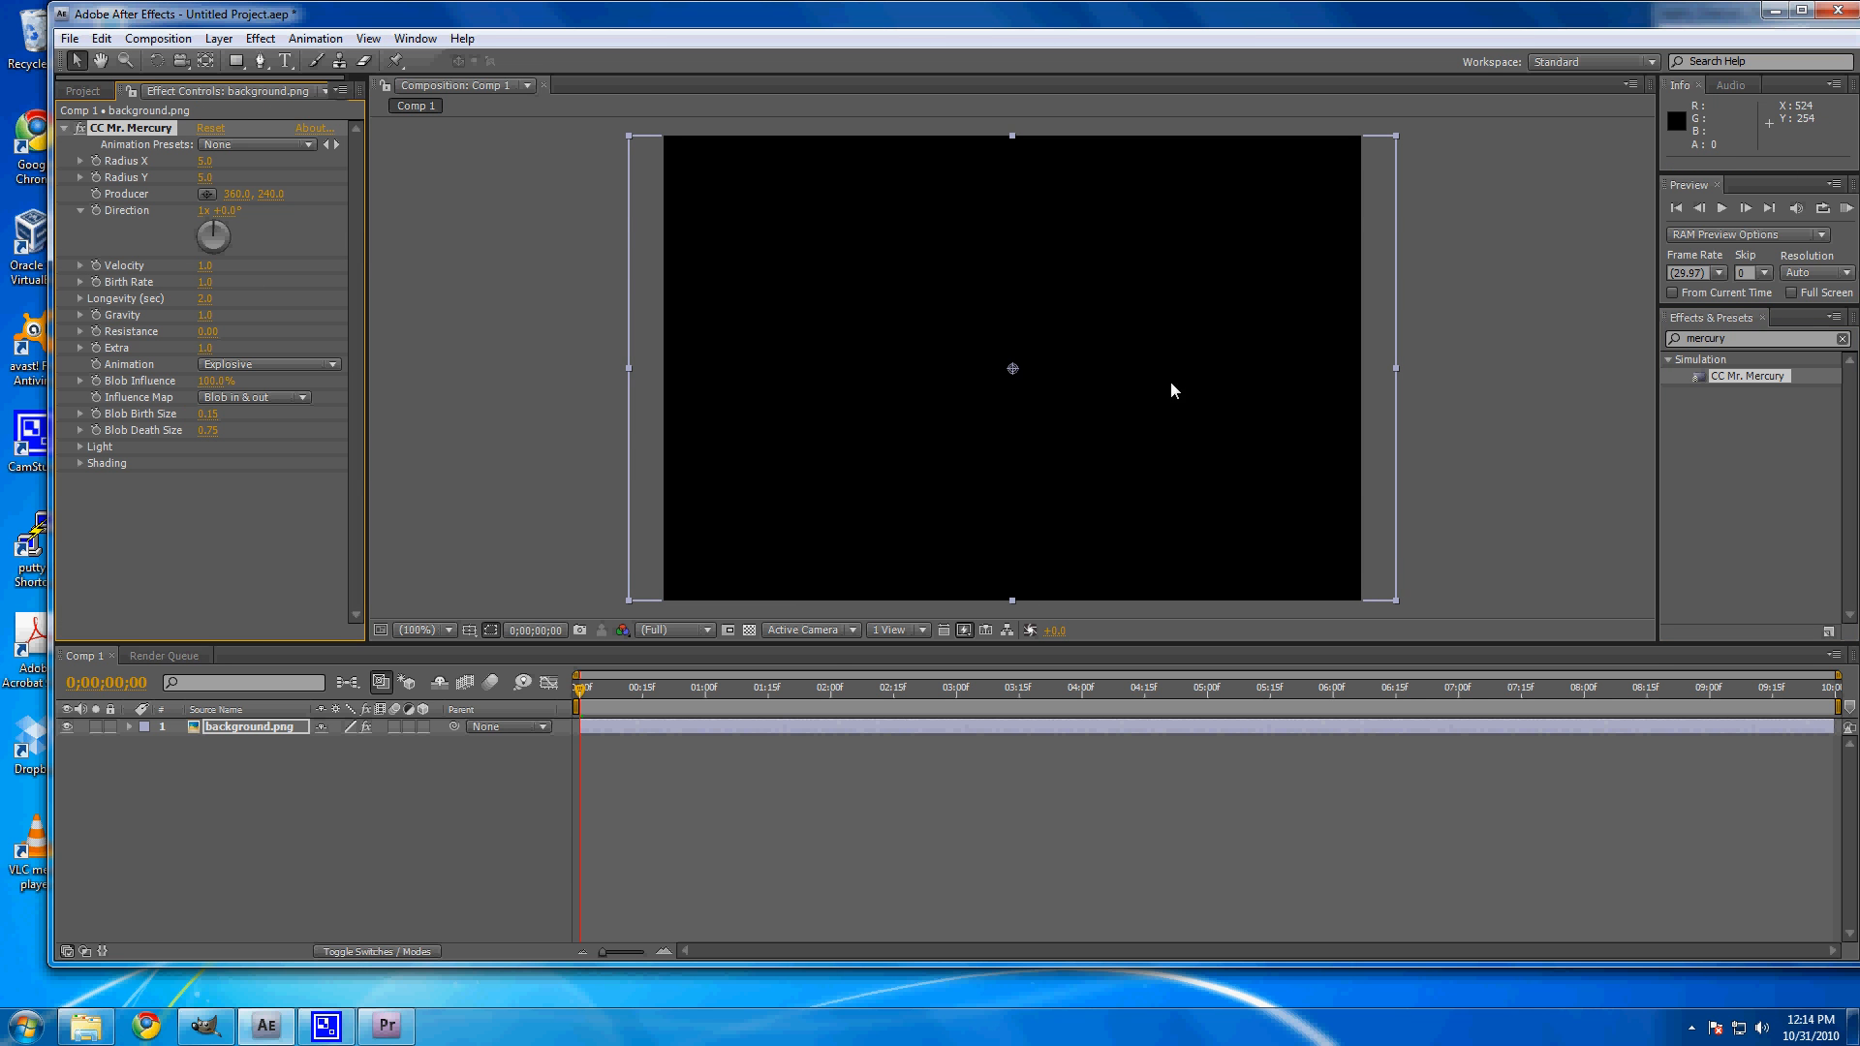
Step: Set the CC Mr. Mercury effect's Gravity to 0.1 and move the playhead to 0;00;01;06
left_click_drag(581, 692, 823, 699)
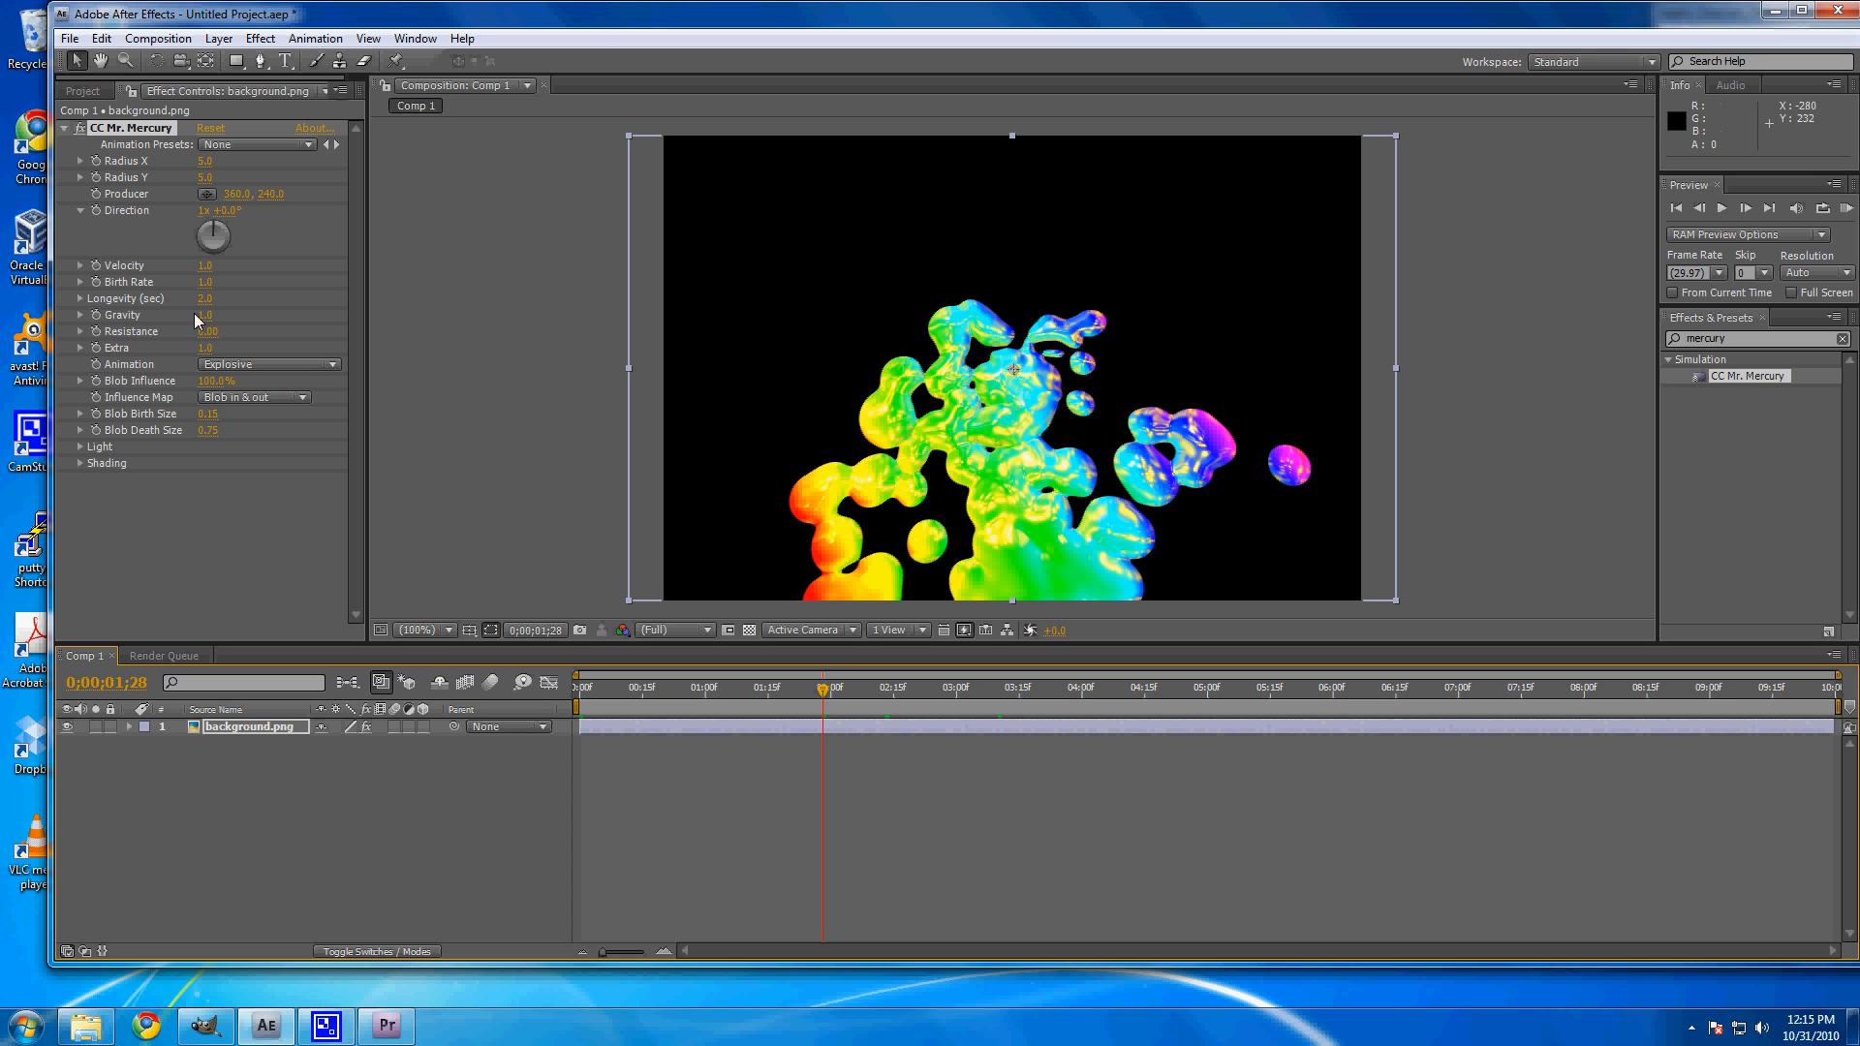
left_click_drag(210, 315, 127, 325)
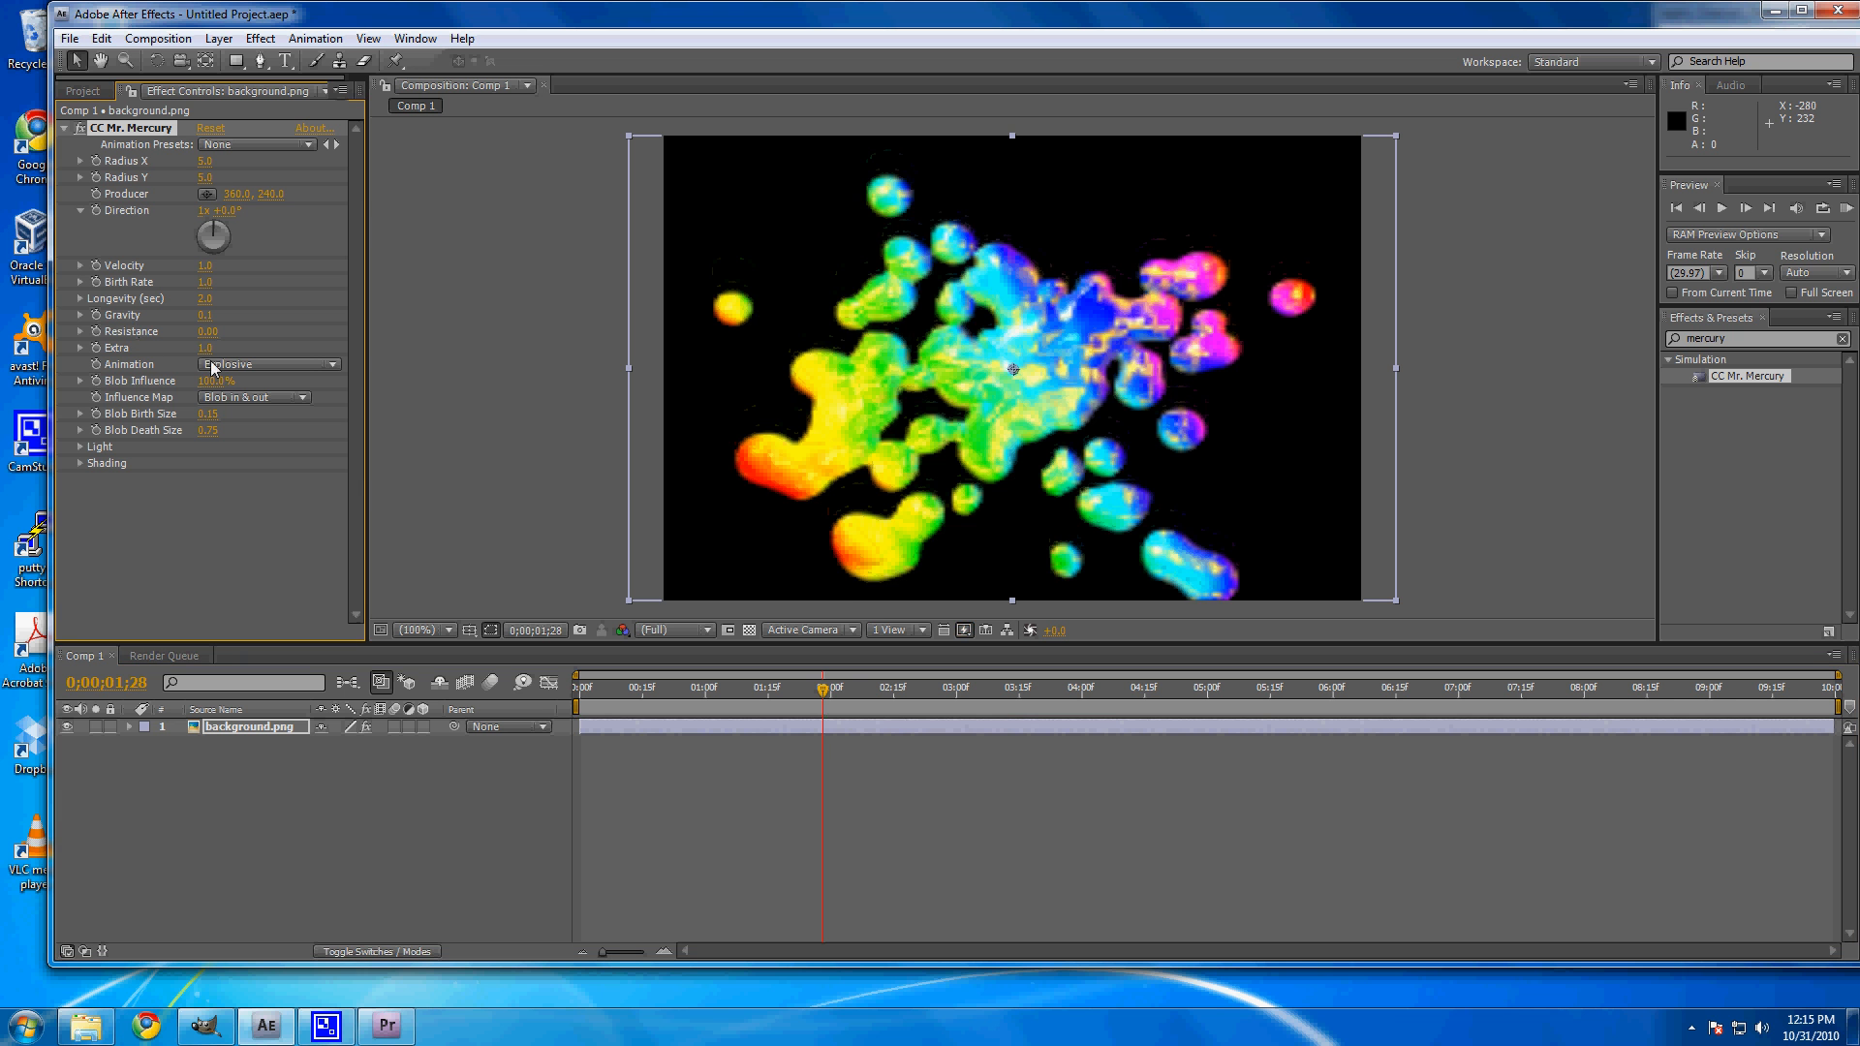
left_click_drag(828, 698, 731, 694)
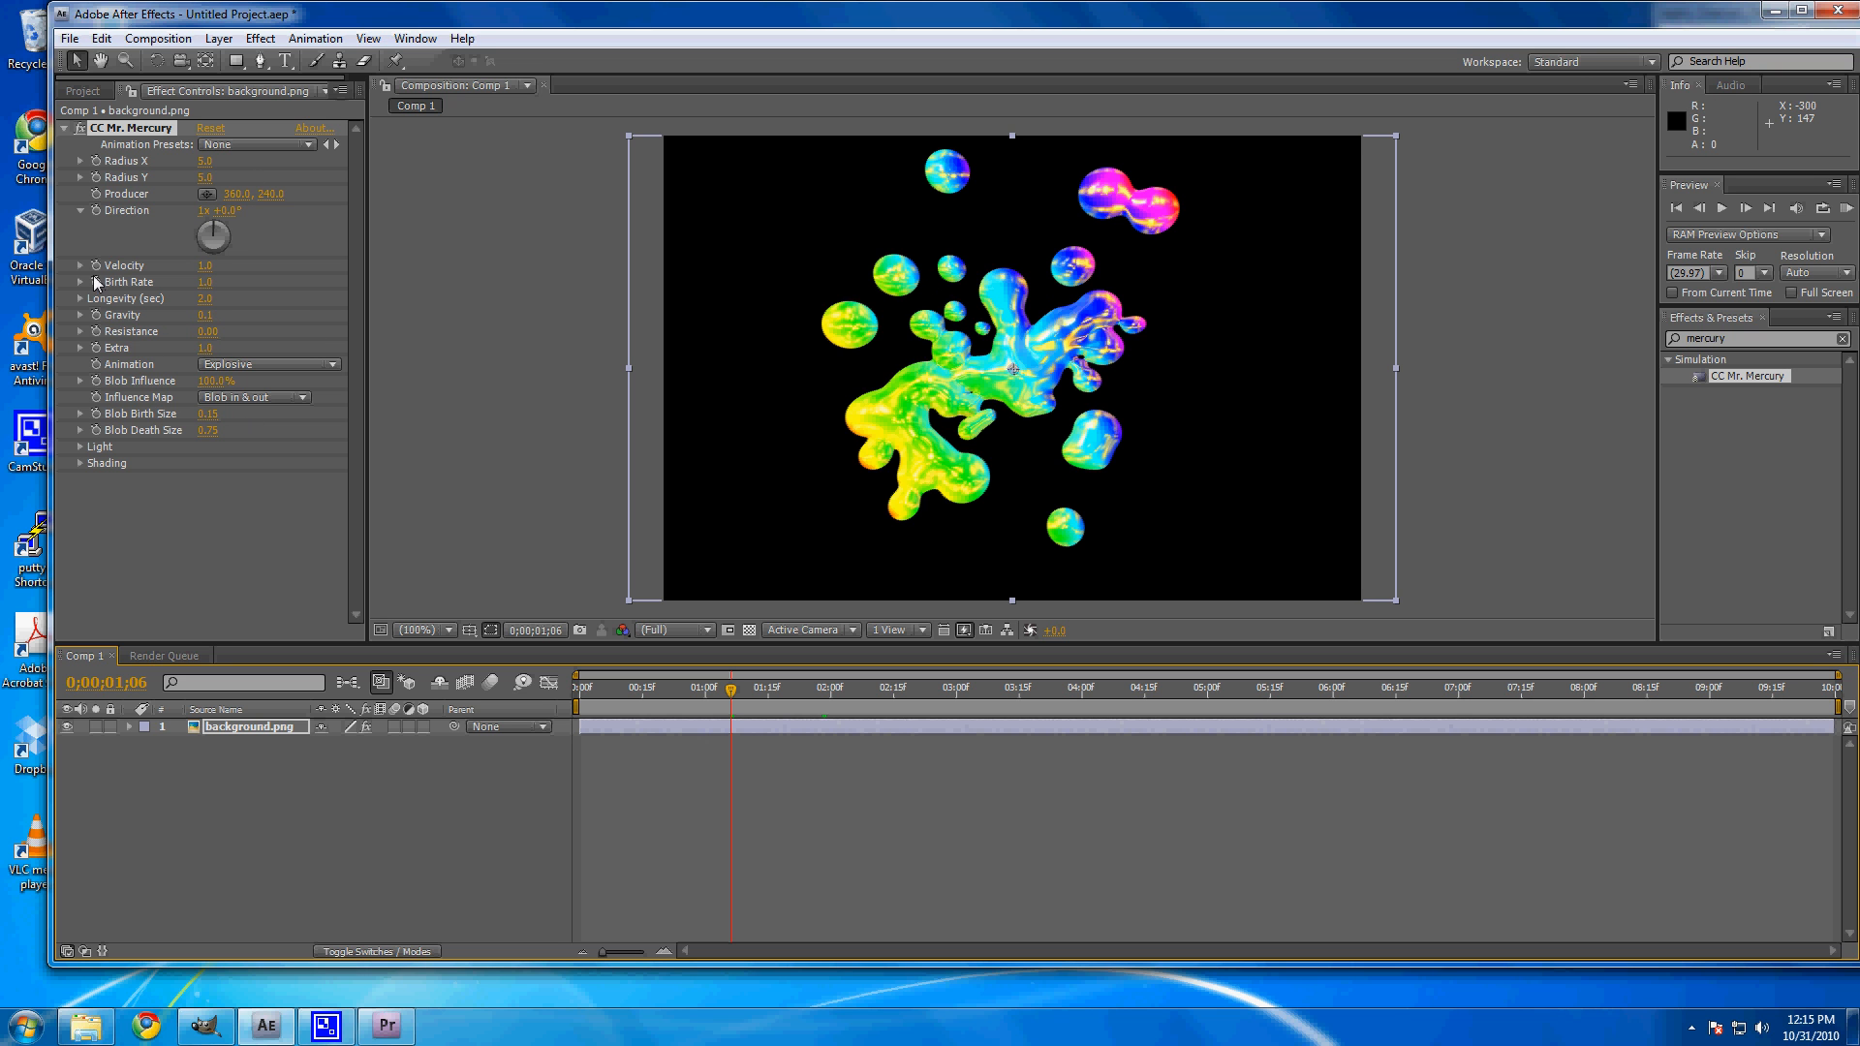
left_click(81, 267)
left_click(81, 267)
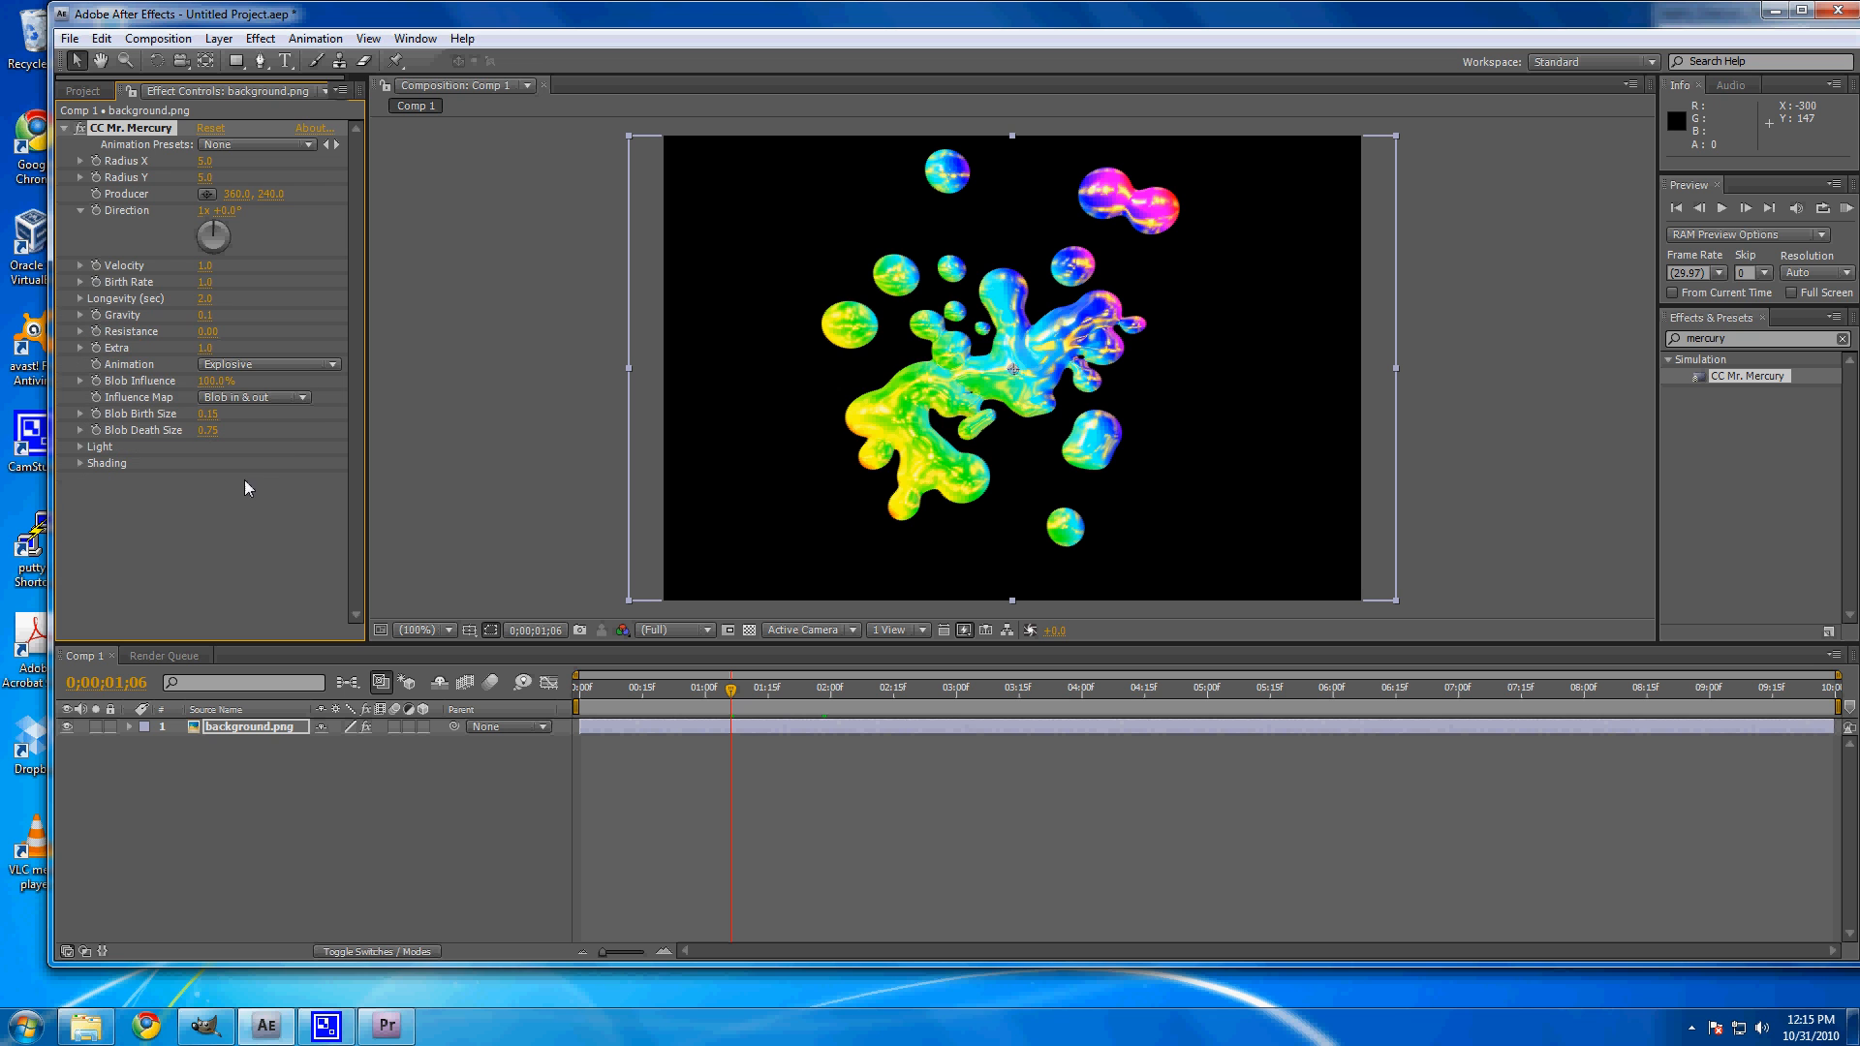
Step: Find the CC Sphere effect and apply it to the background.png layer
left_click(1727, 339)
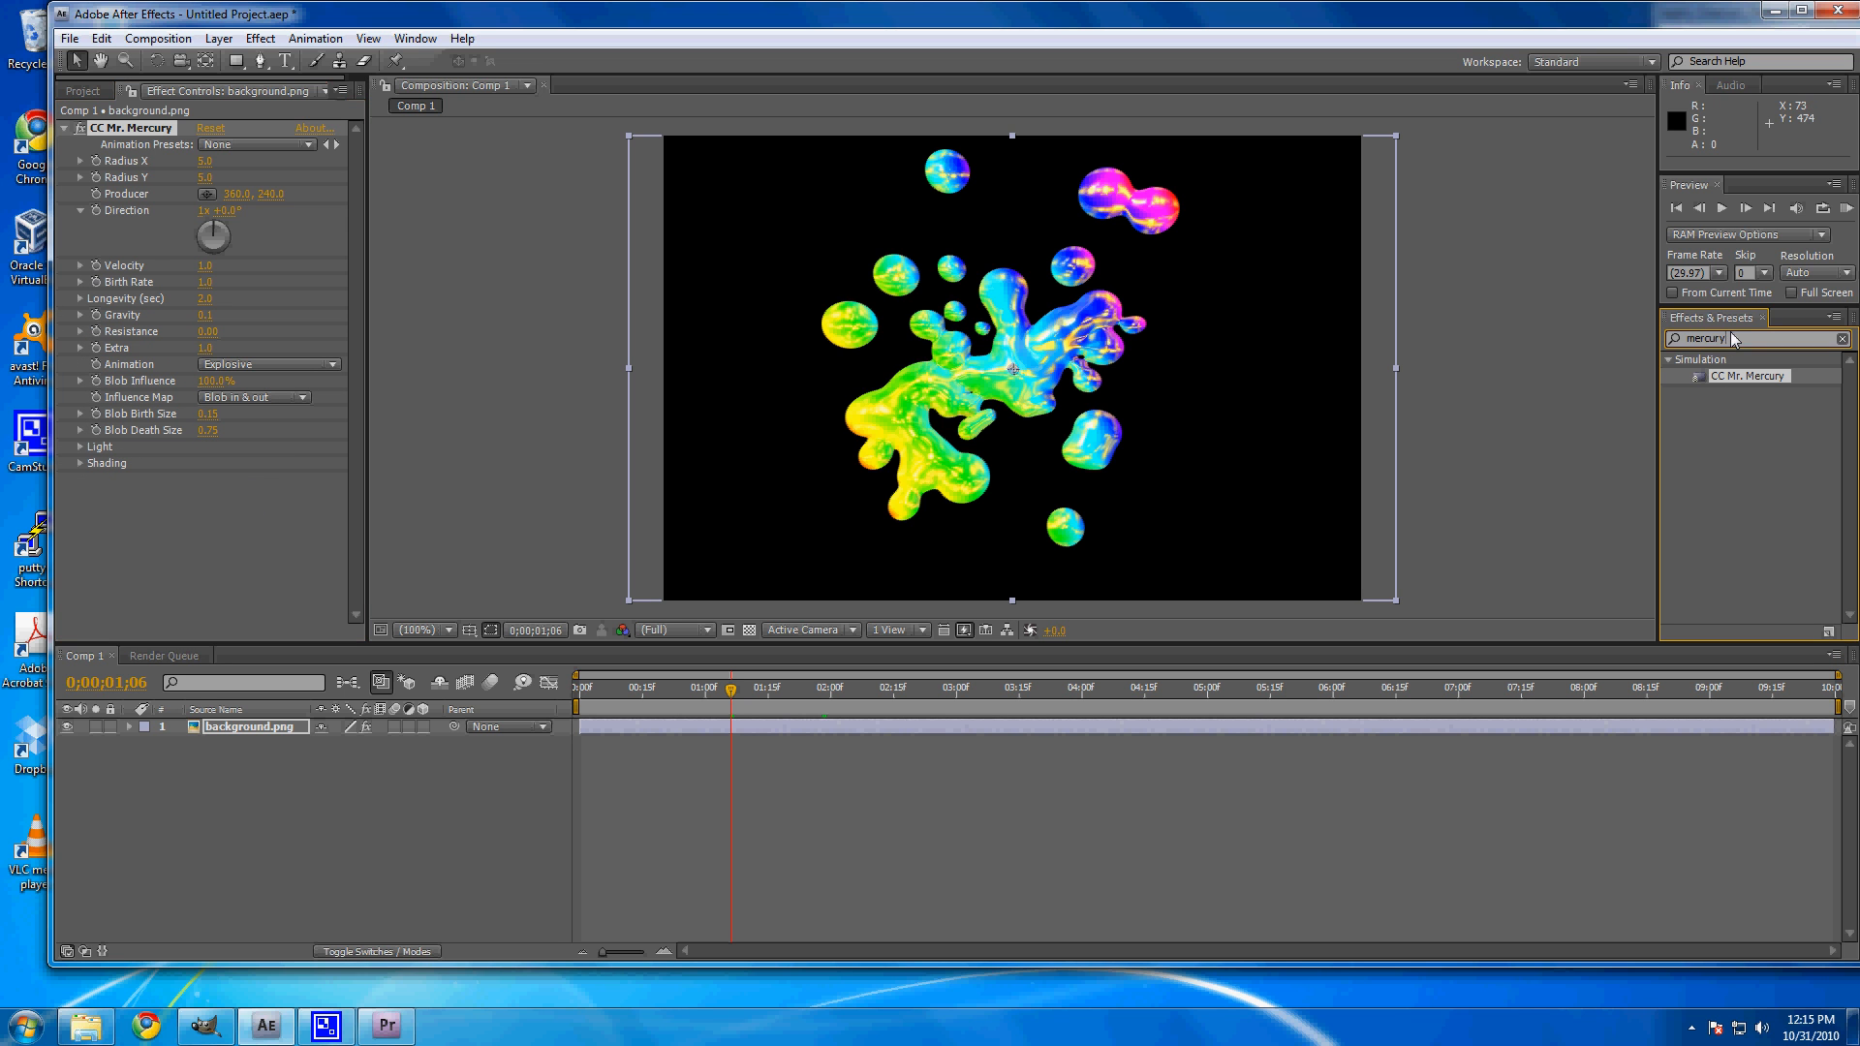
type("sphere")
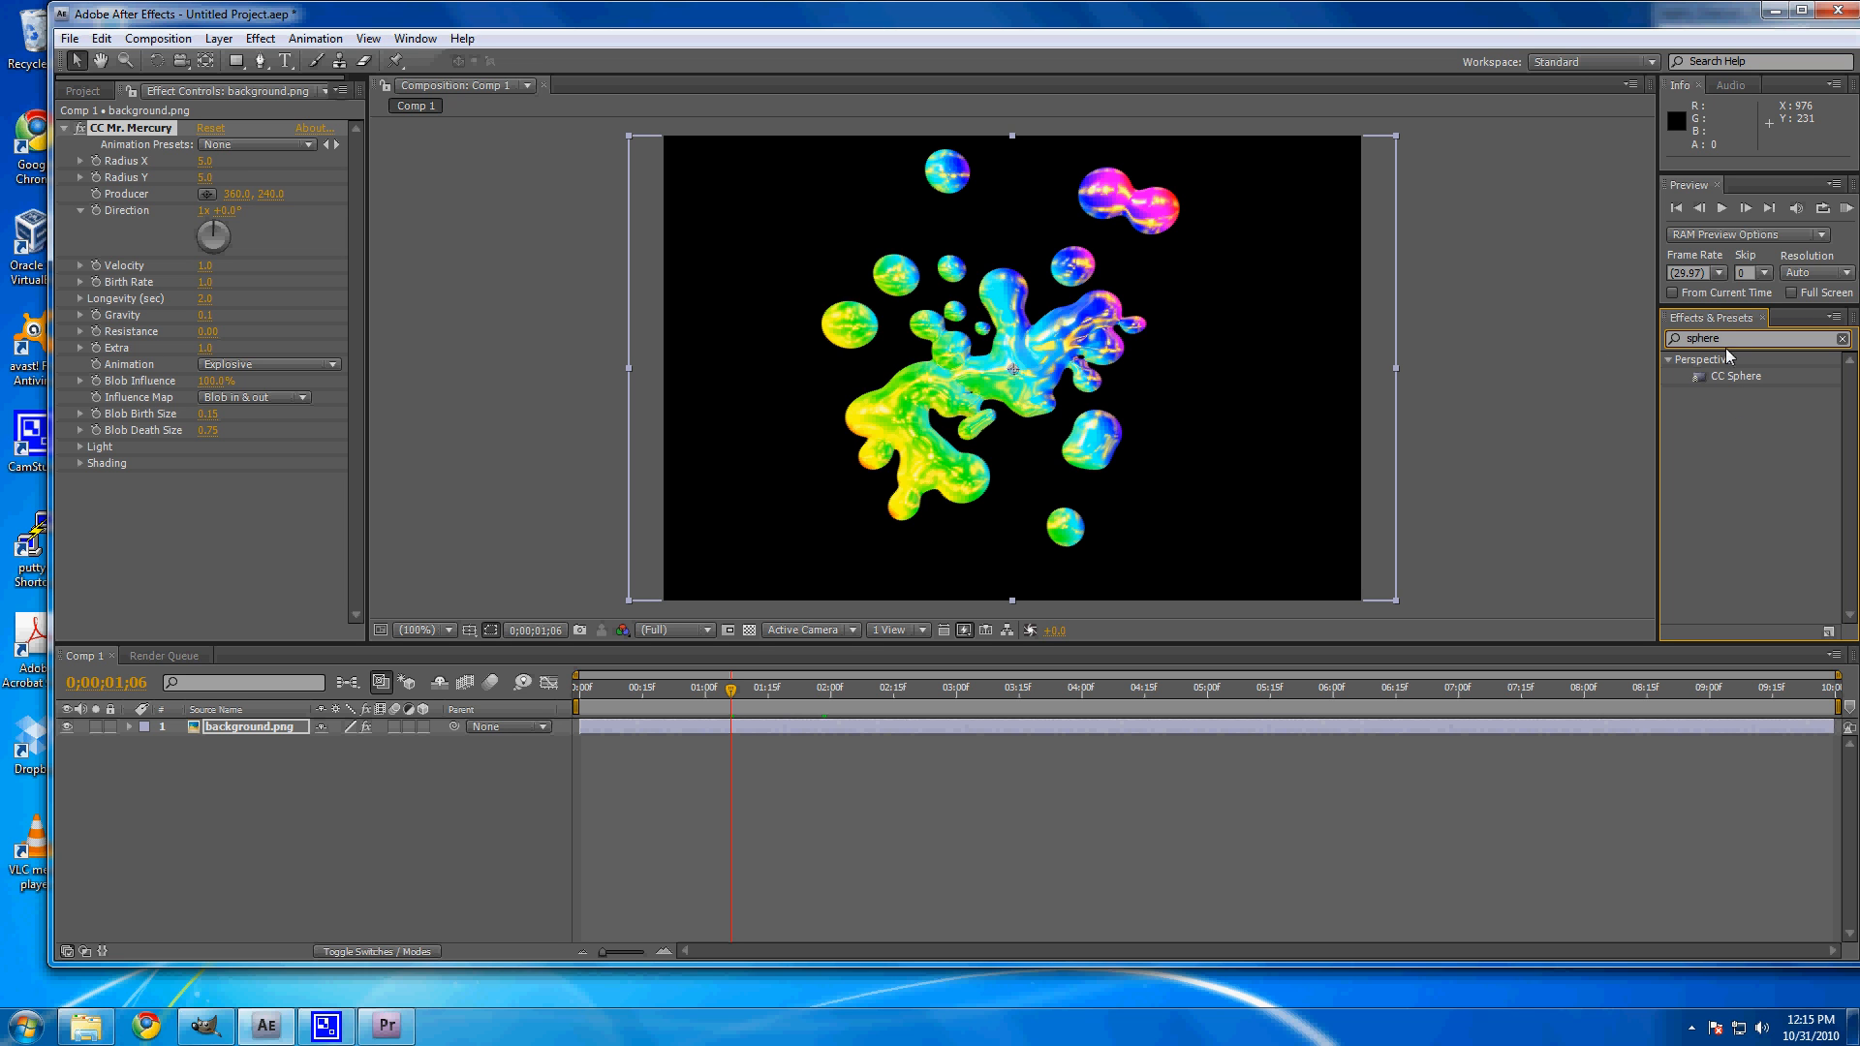
left_click(1748, 377)
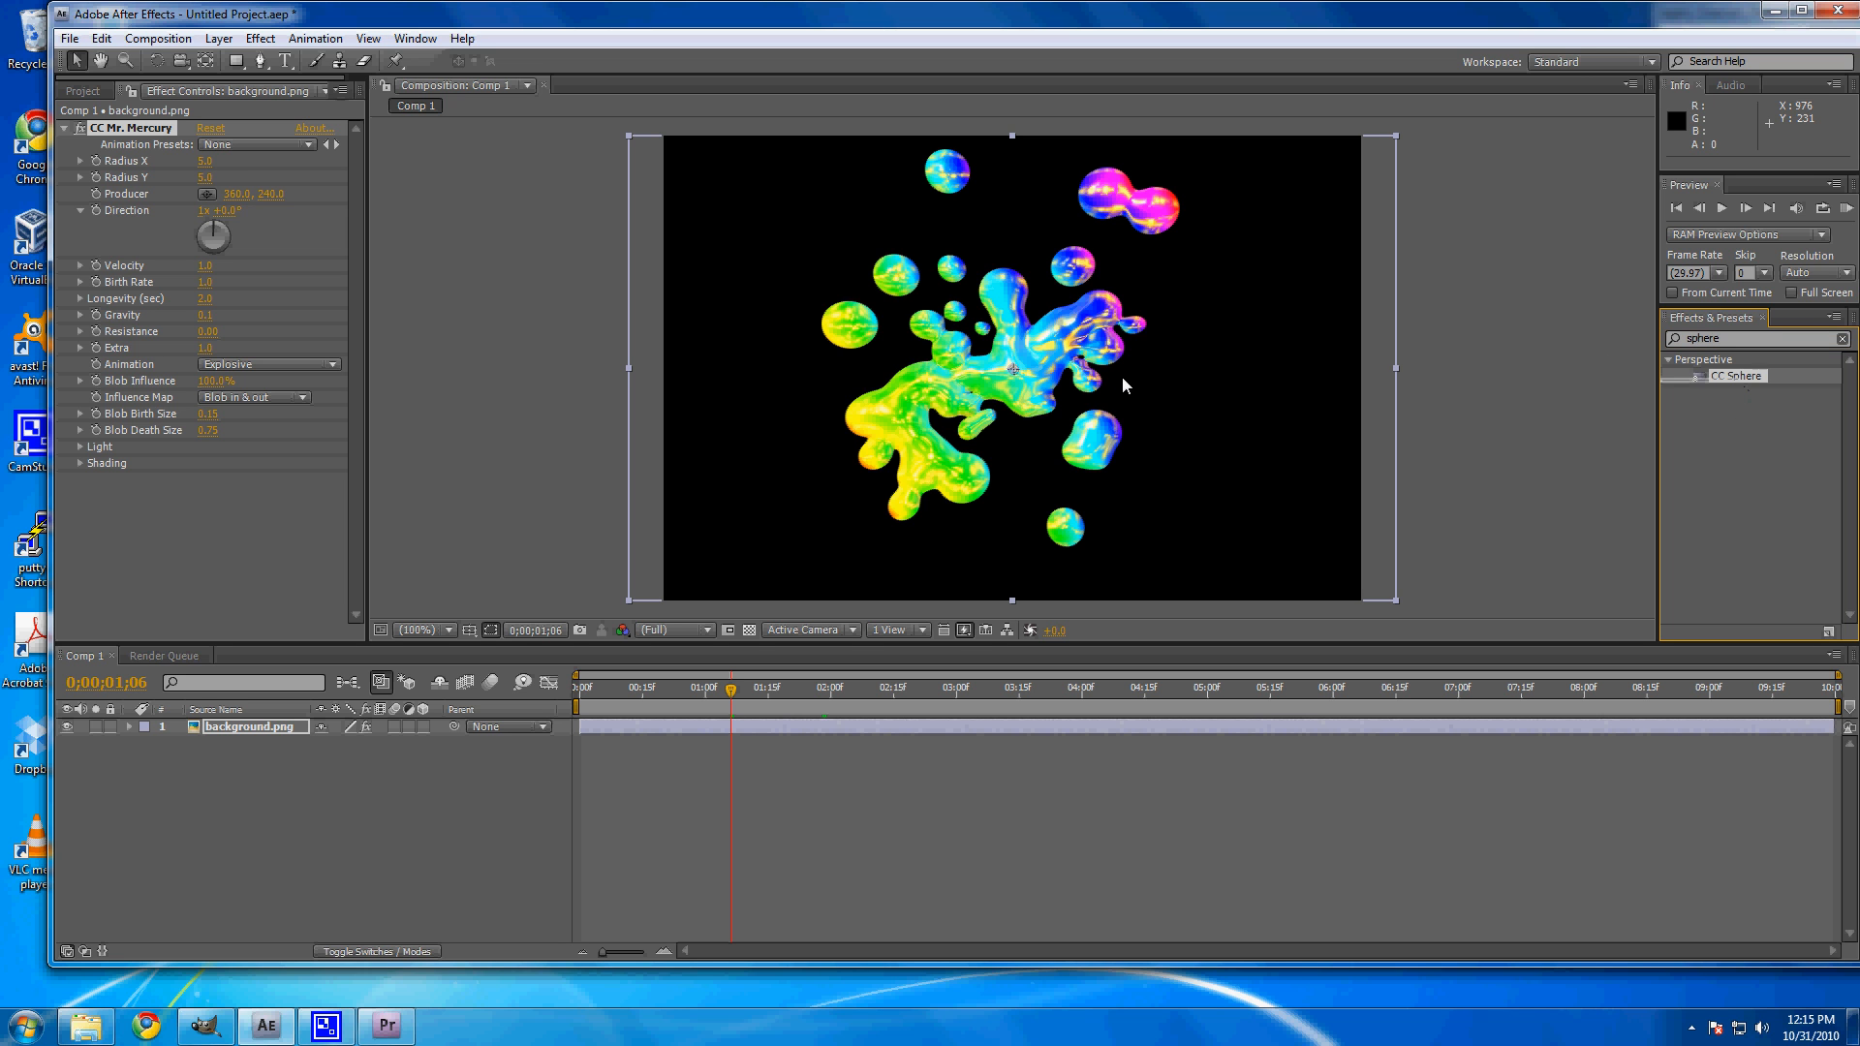
left_click_drag(1752, 378, 1025, 374)
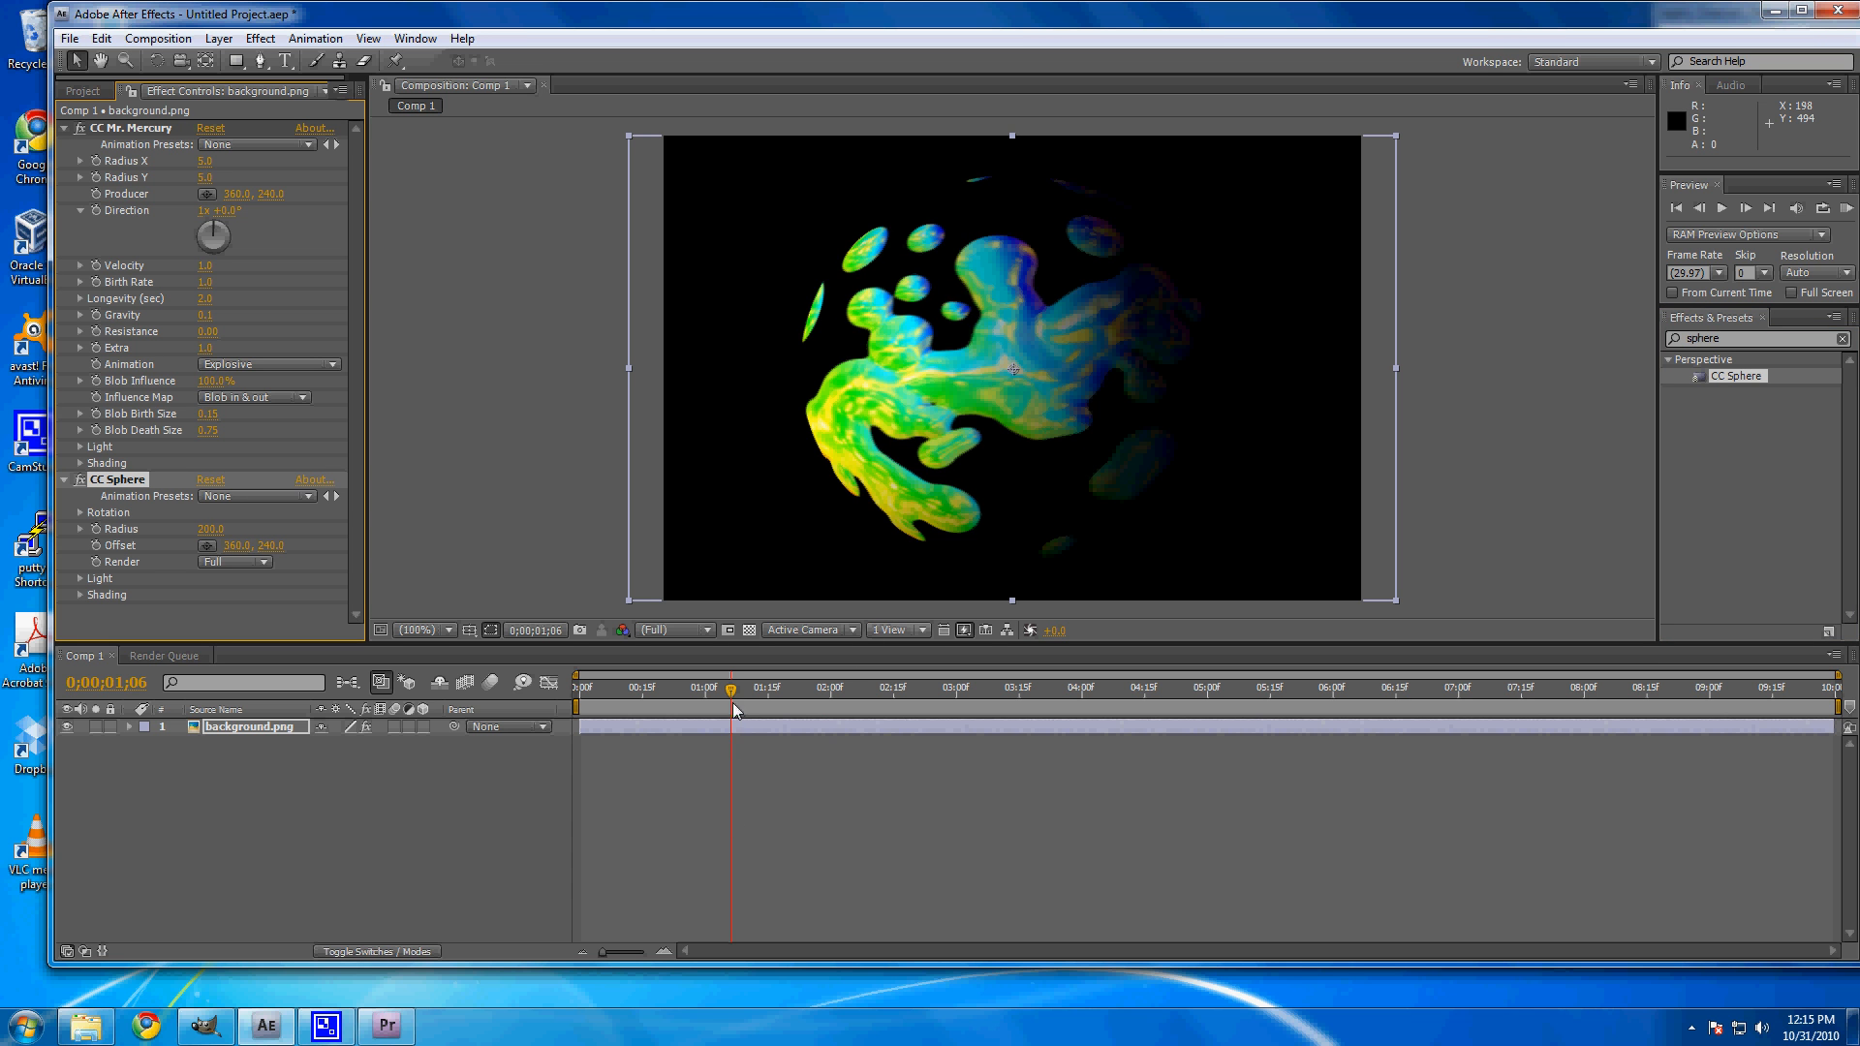
Step: Preview the sphere animation from 0;00;01;20, then return the playhead to 0;00;00;00
left_click_drag(731, 702, 789, 701)
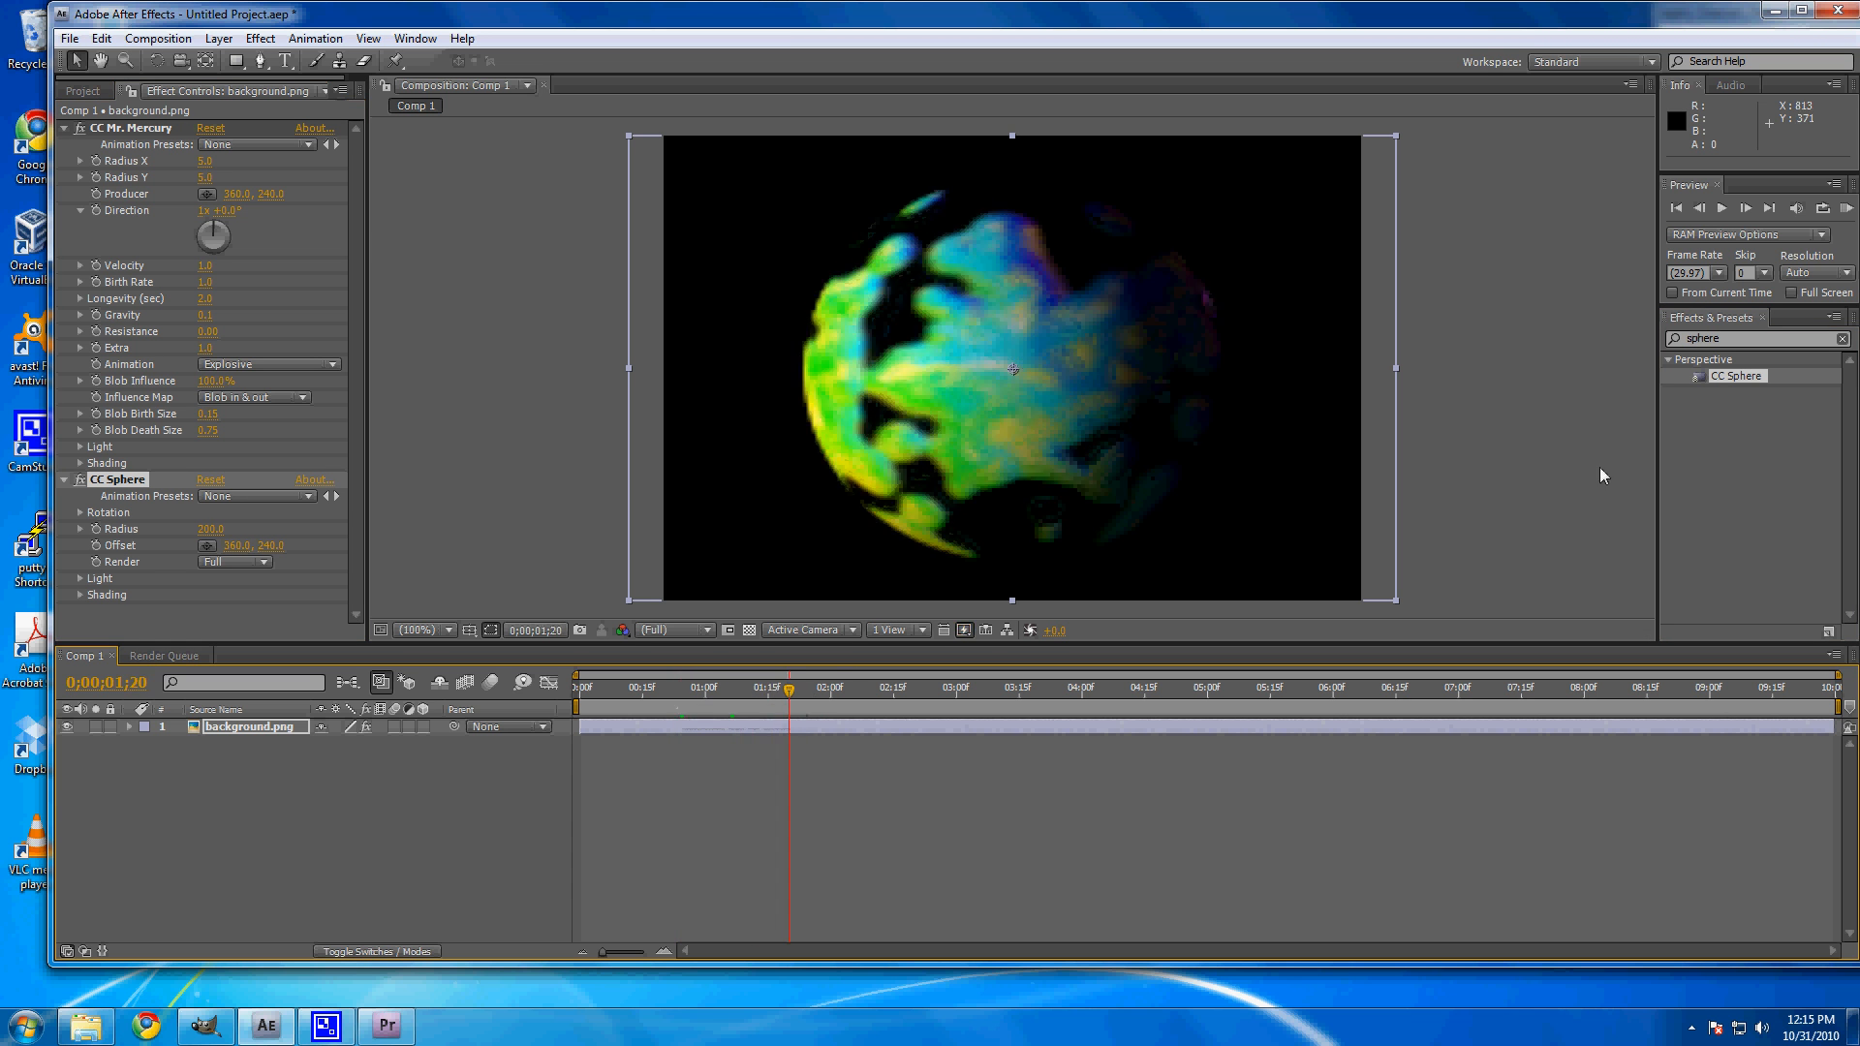
left_click(1722, 210)
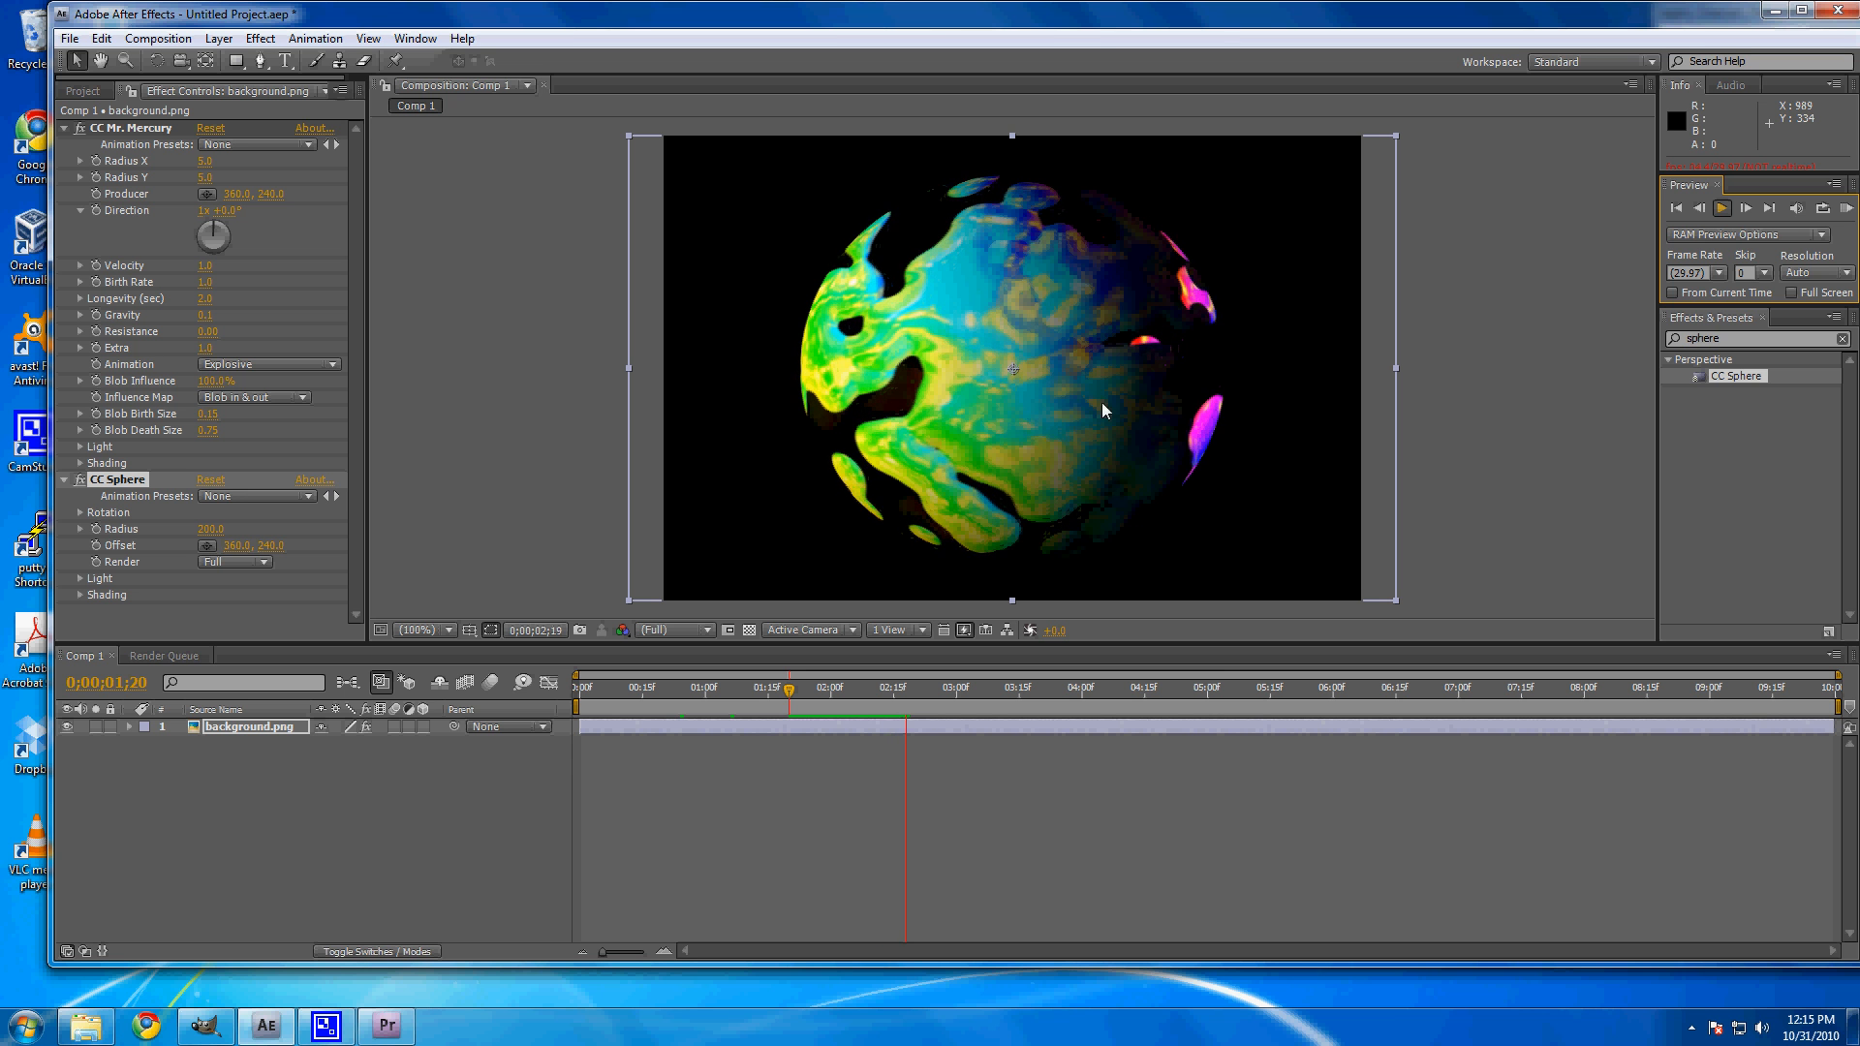
left_click(1728, 207)
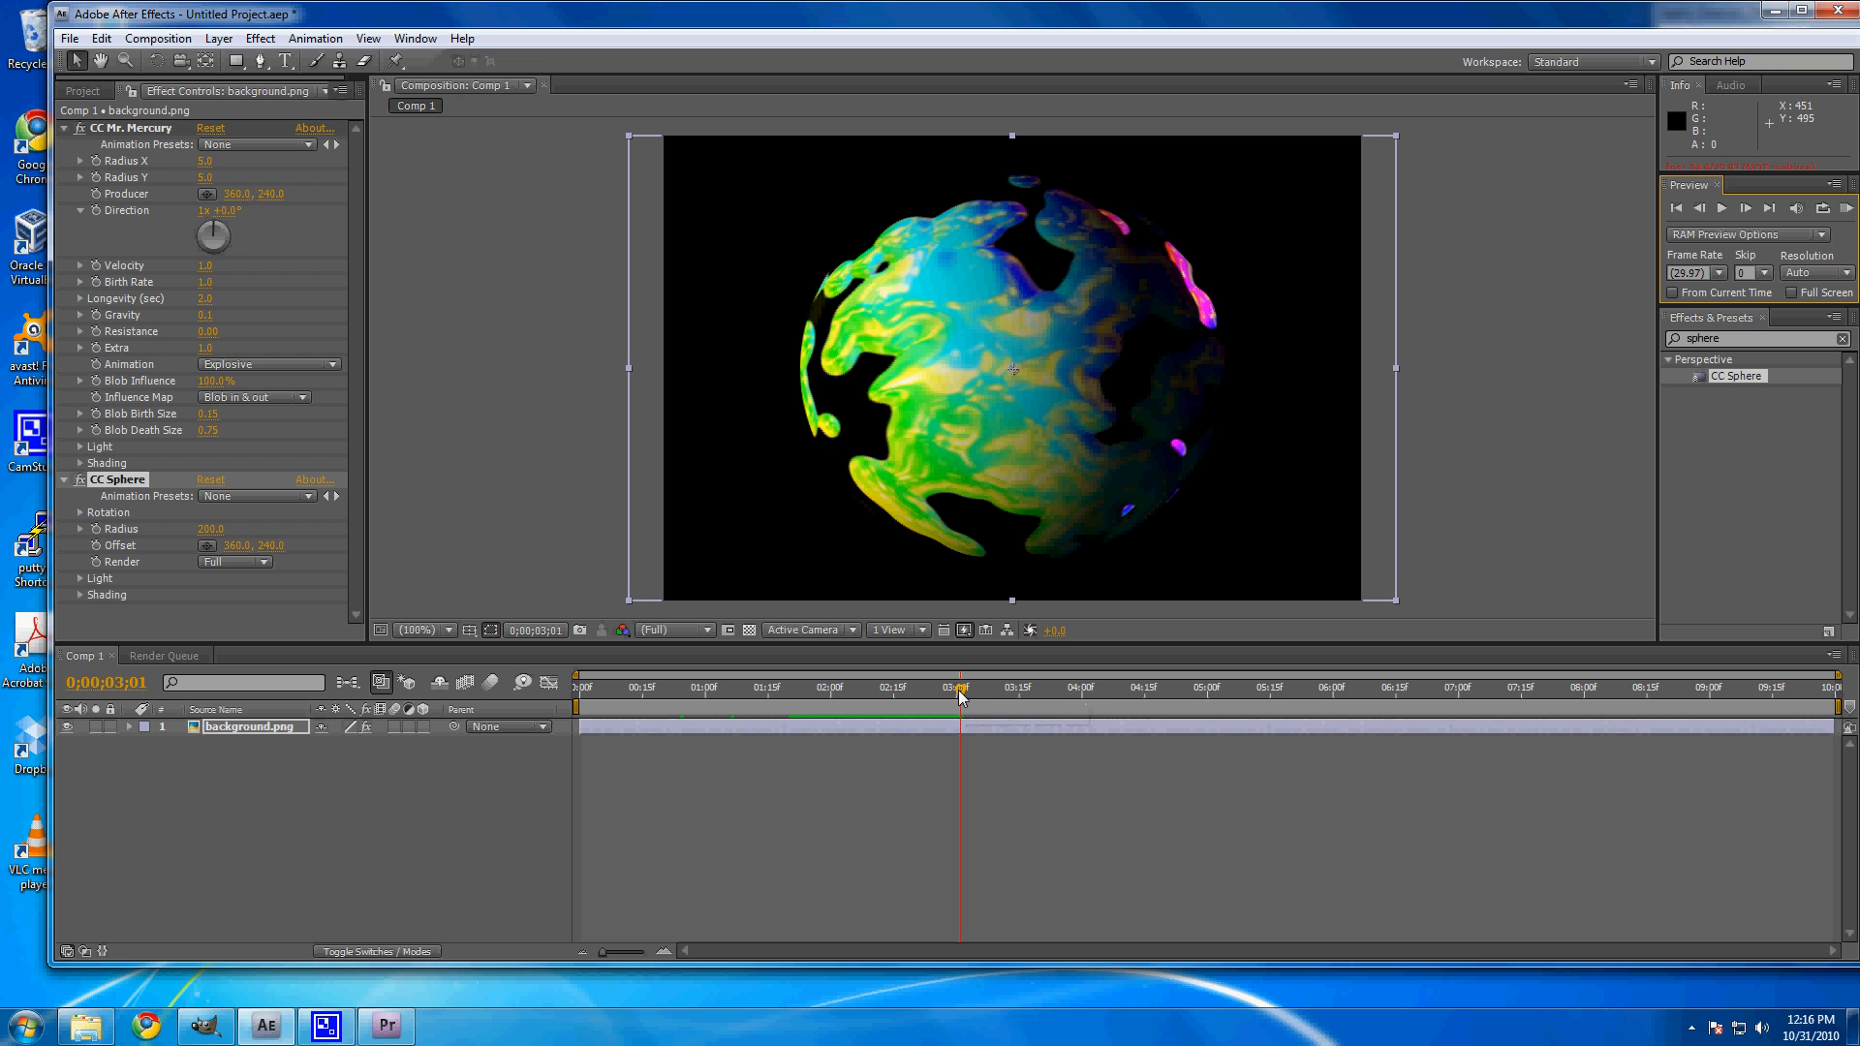
left_click_drag(961, 695, 443, 735)
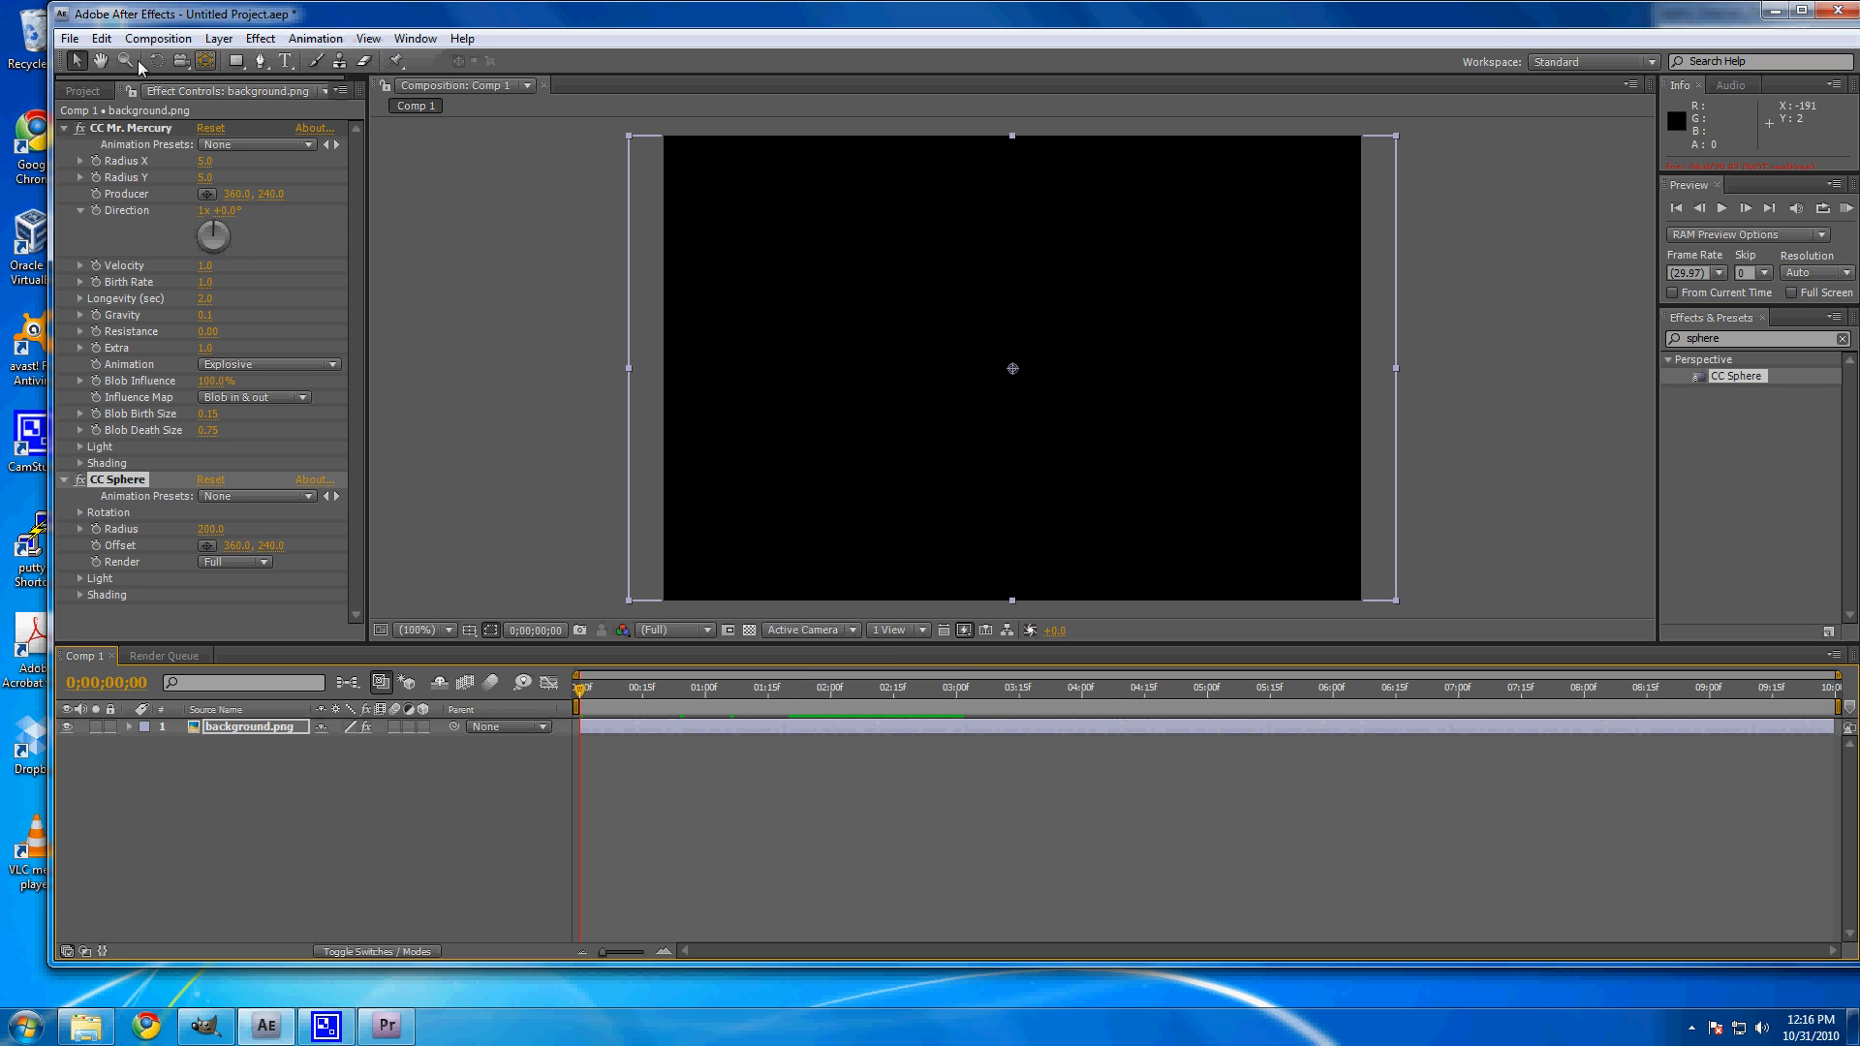
Step: Add Comp 1 to the render queue and accept Video For Windows as its output module format
left_click(162, 42)
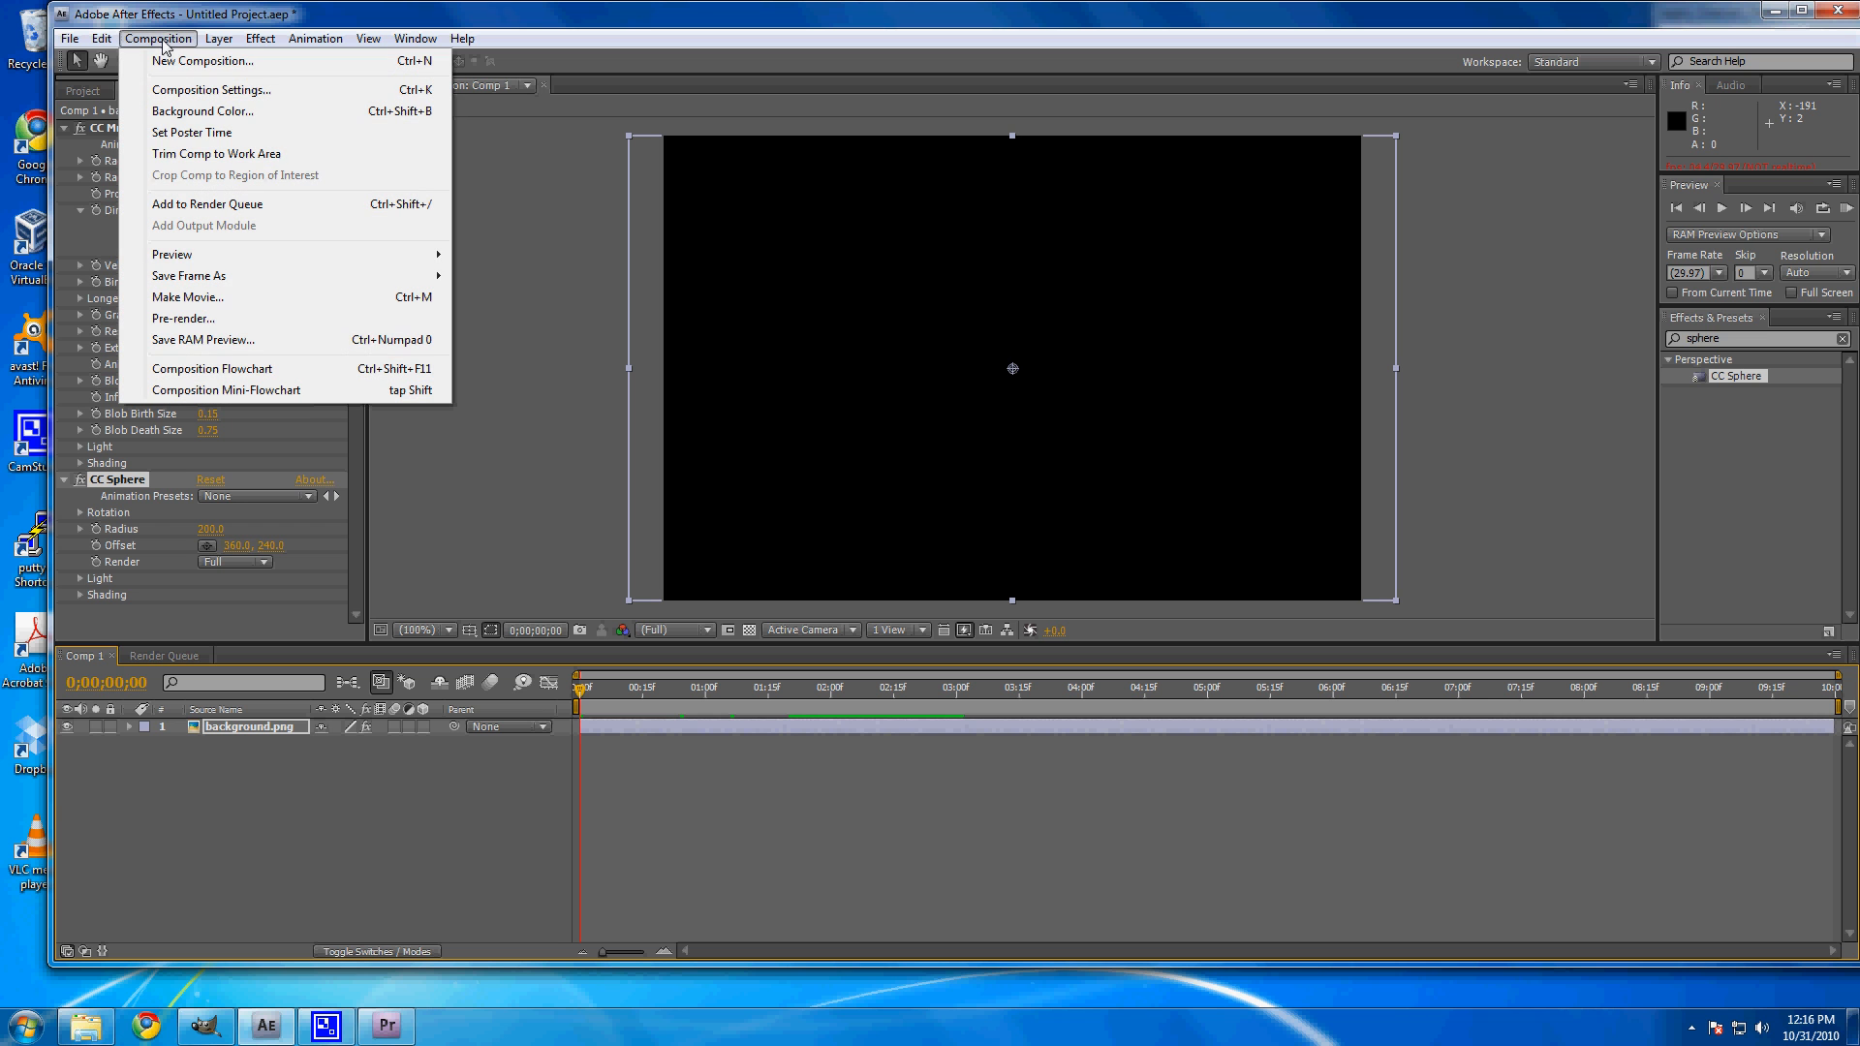
left_click(222, 209)
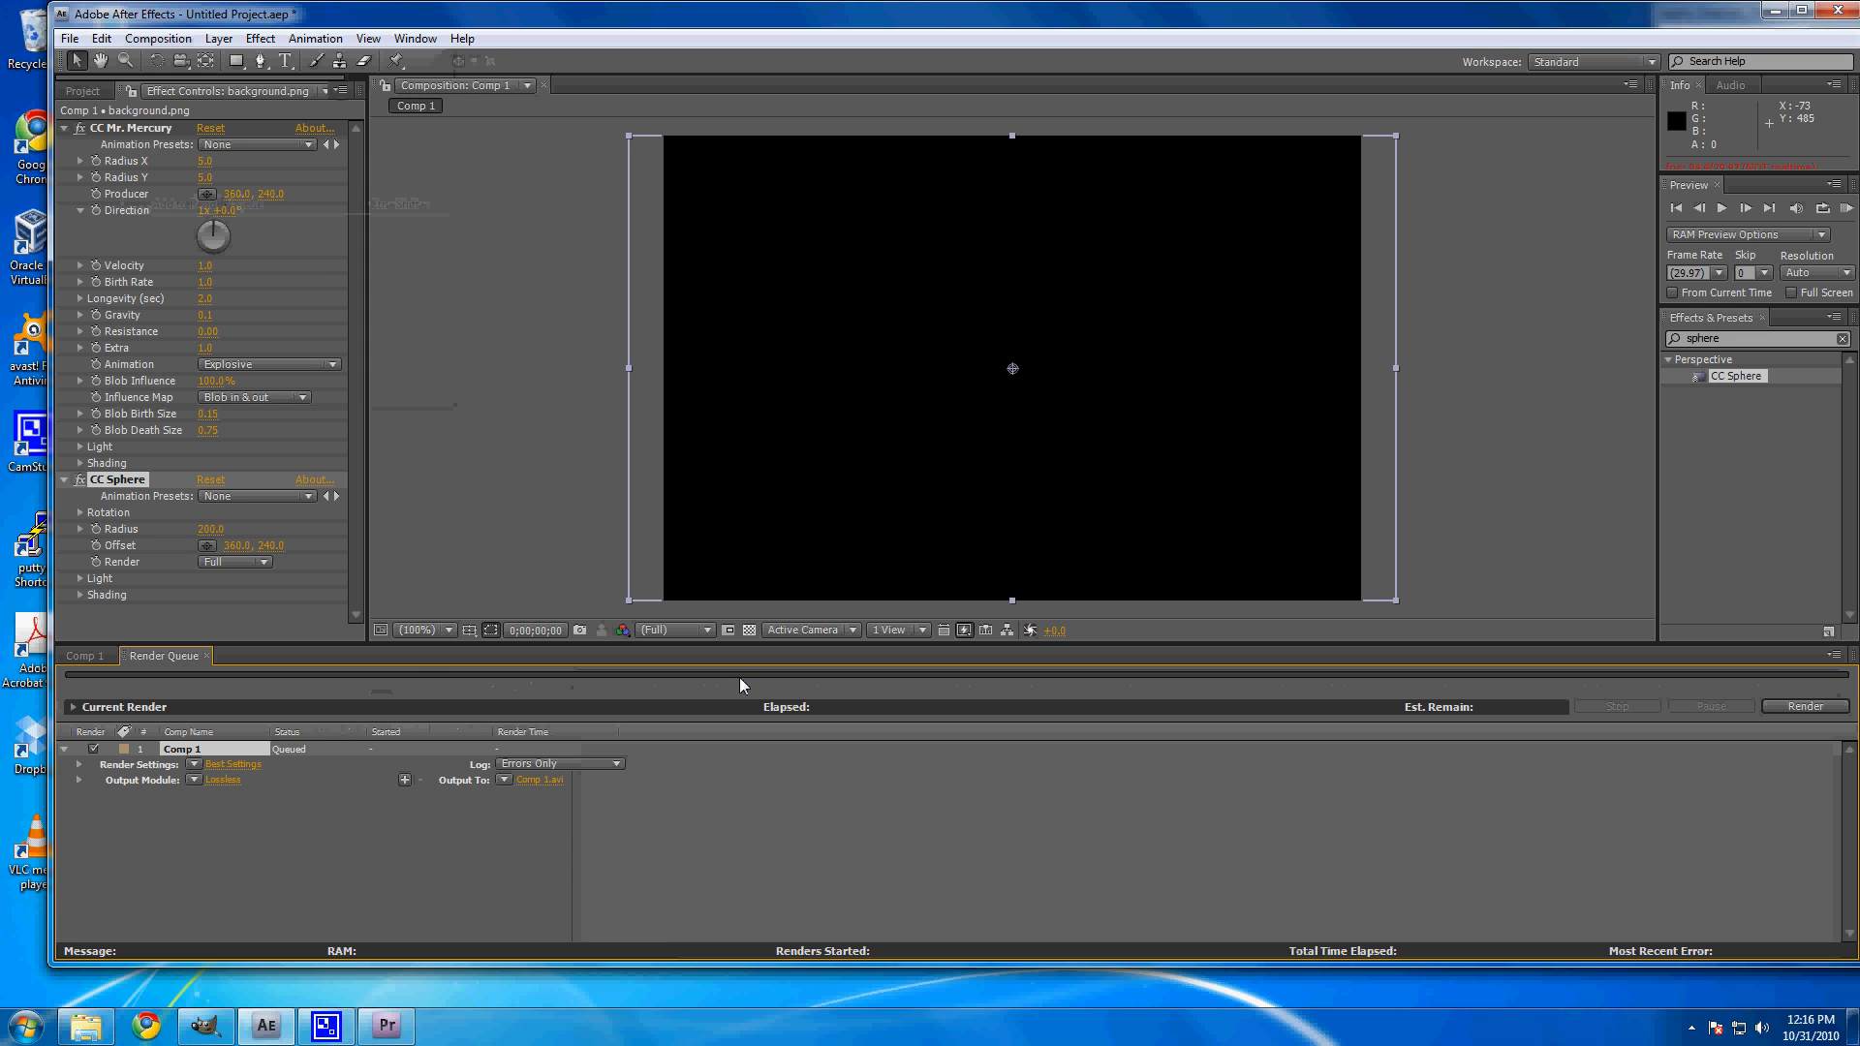
left_click(223, 782)
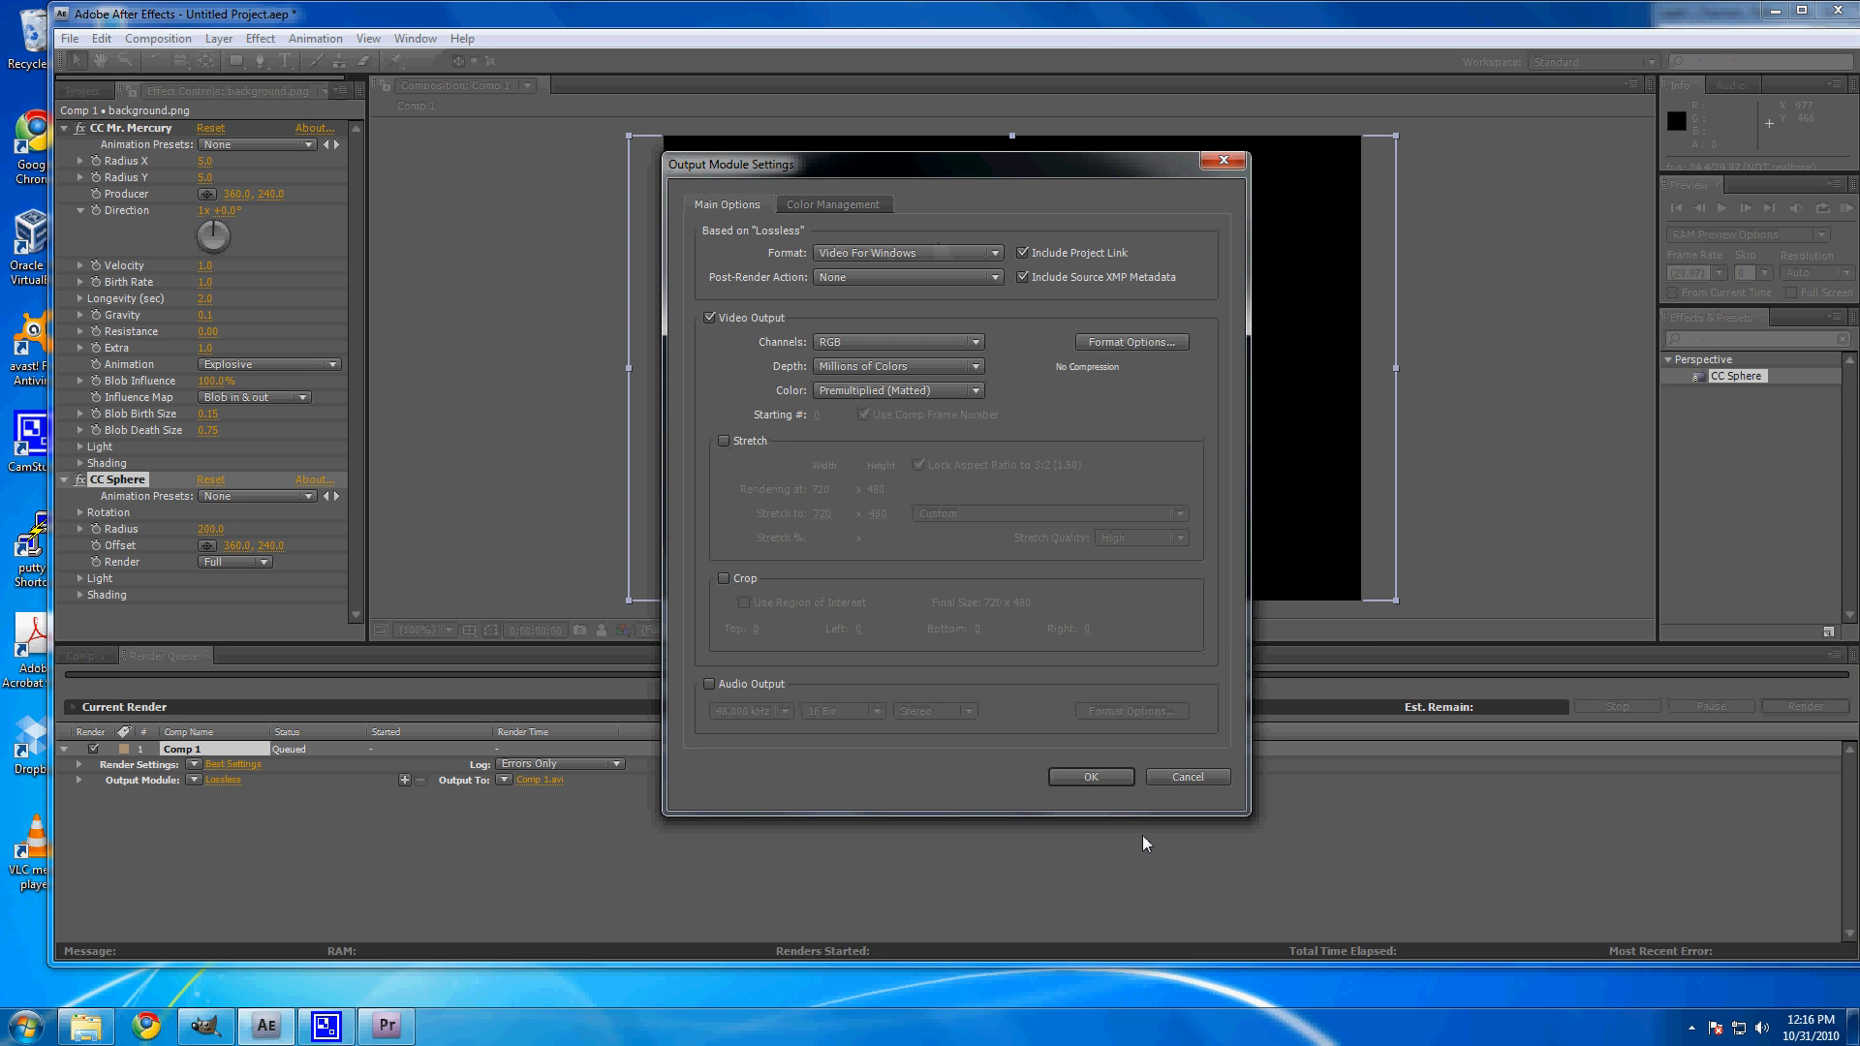
left_click(1091, 777)
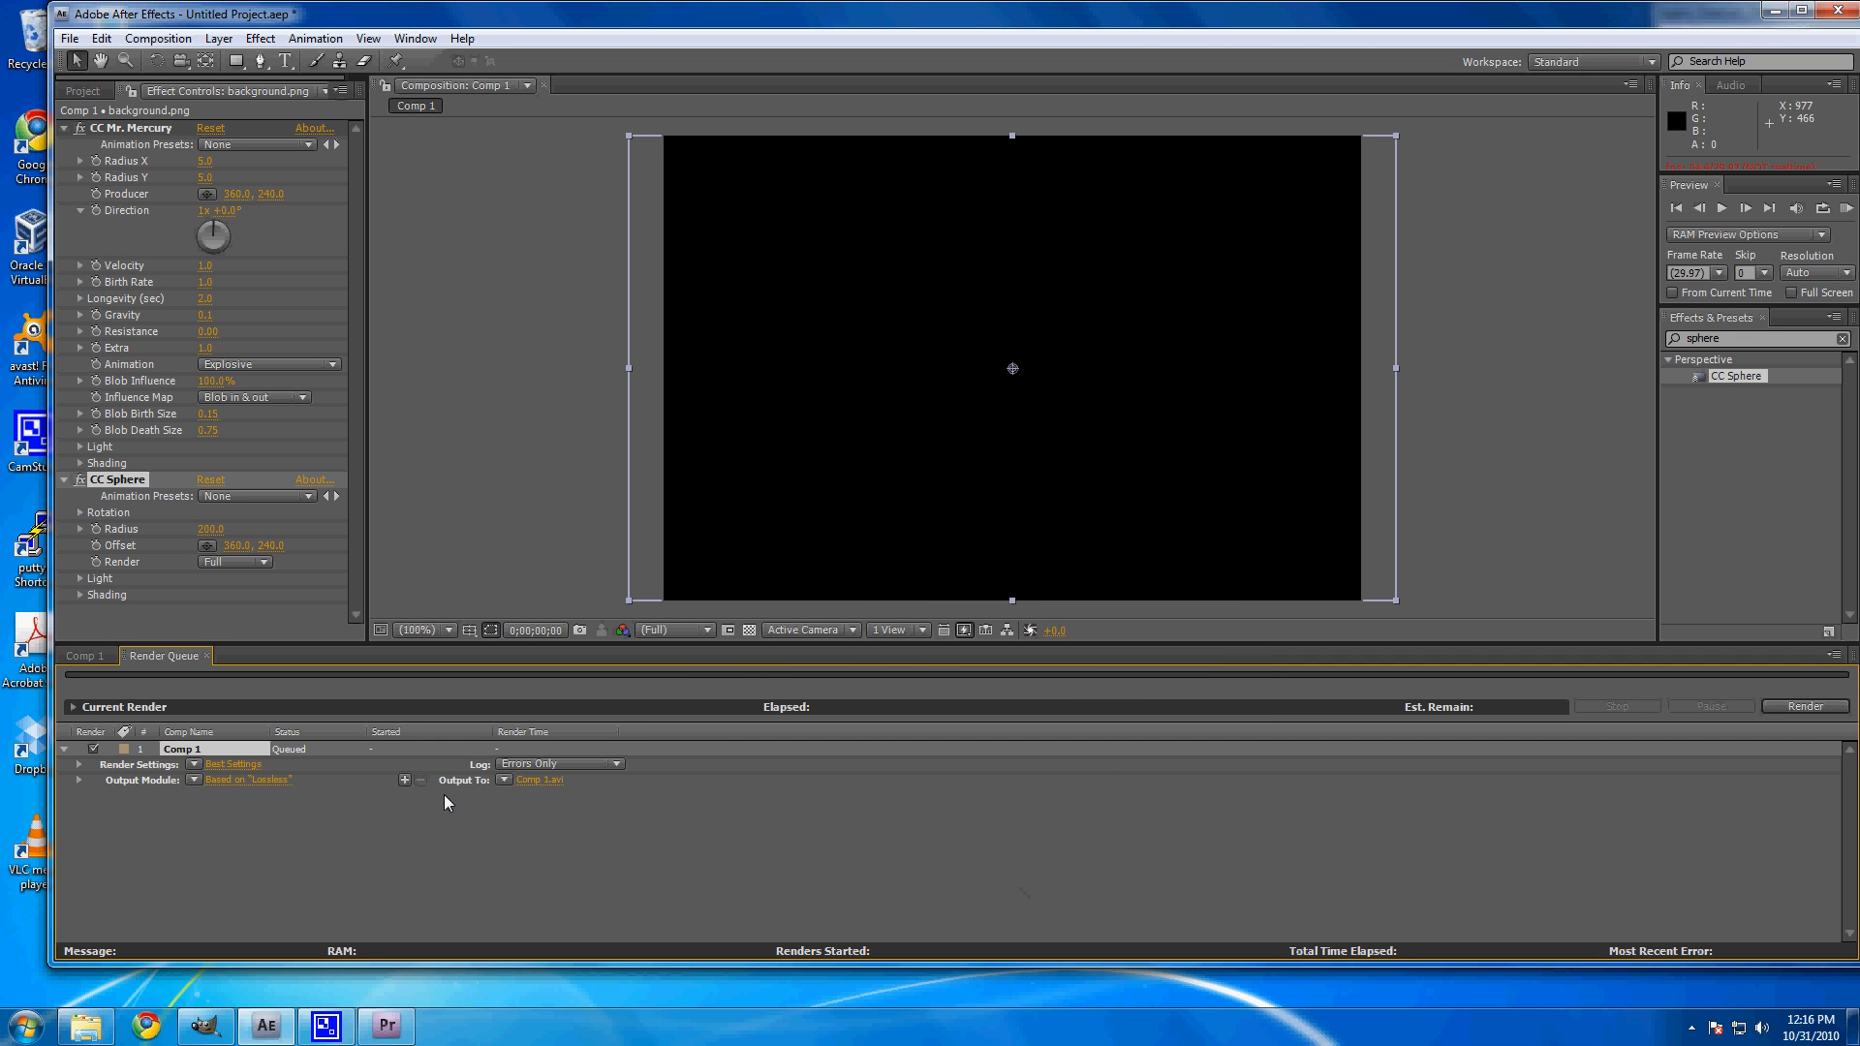
Step: Set the output movie to fullsphere.avi in workfolder and render Comp 1
left_click(539, 780)
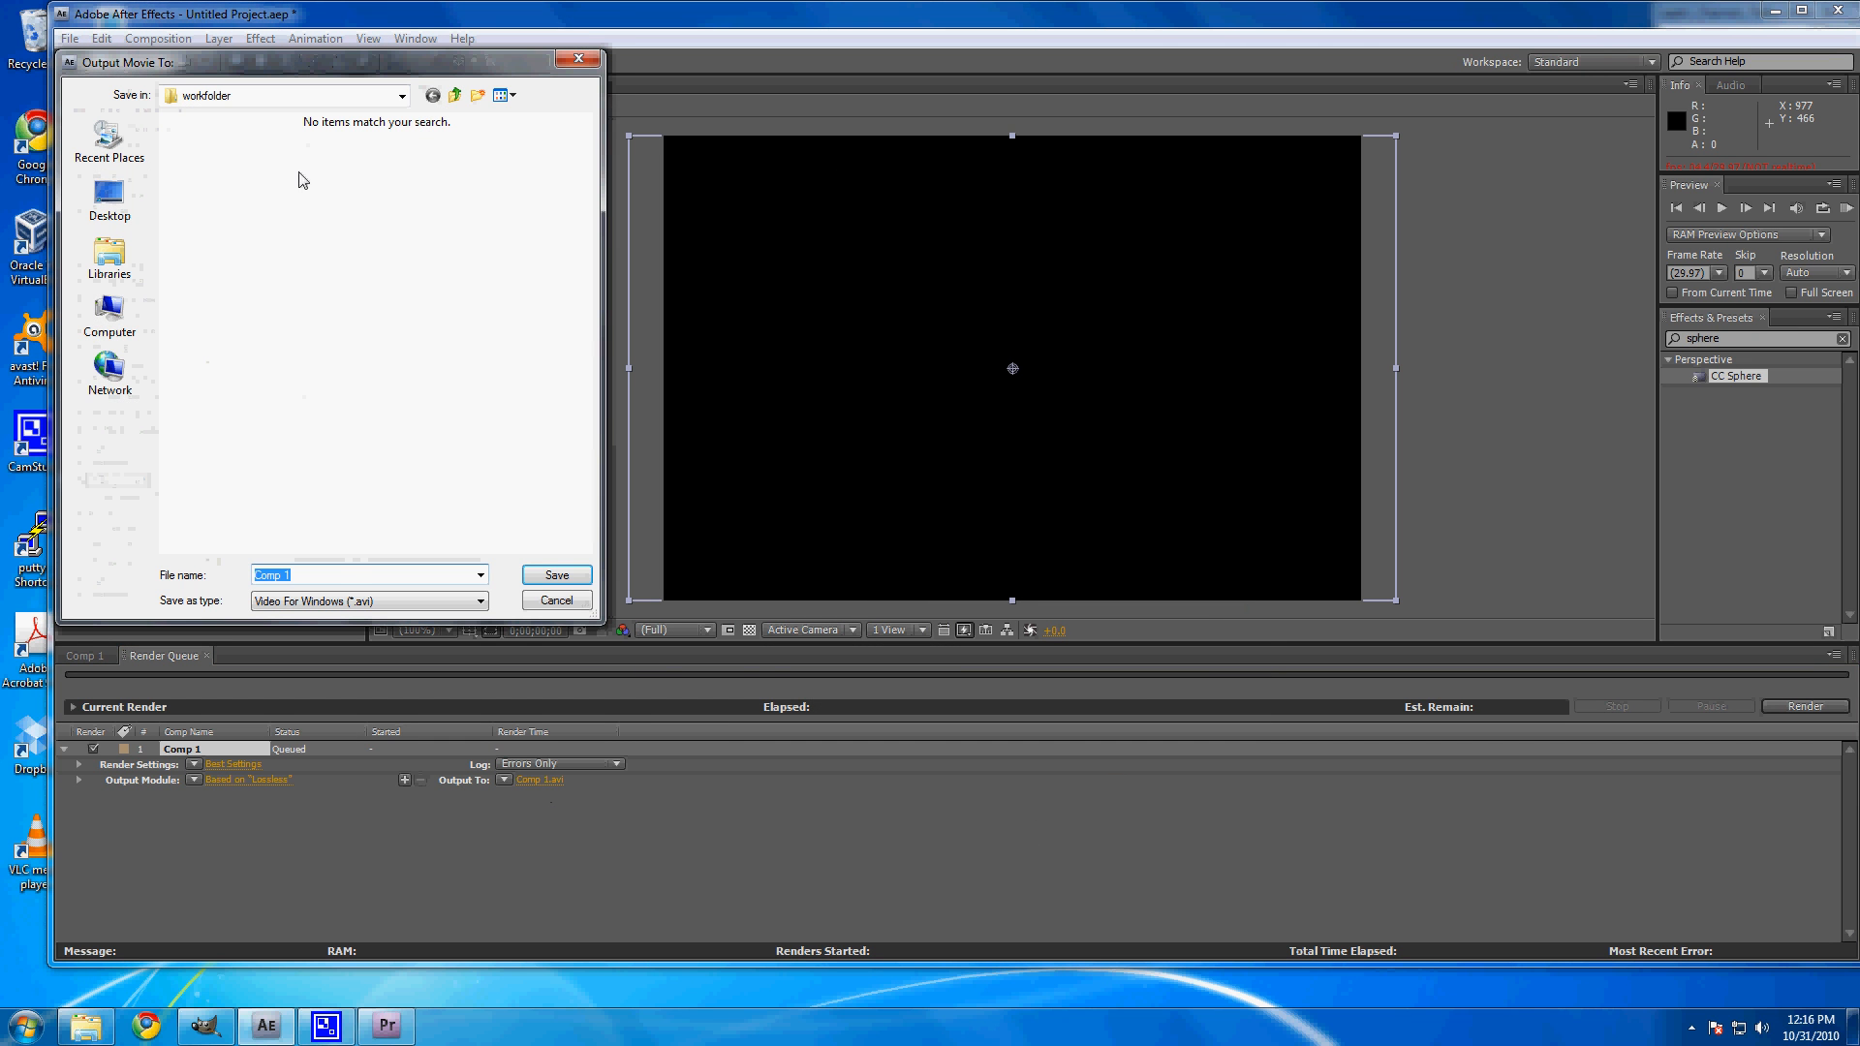
type("ful")
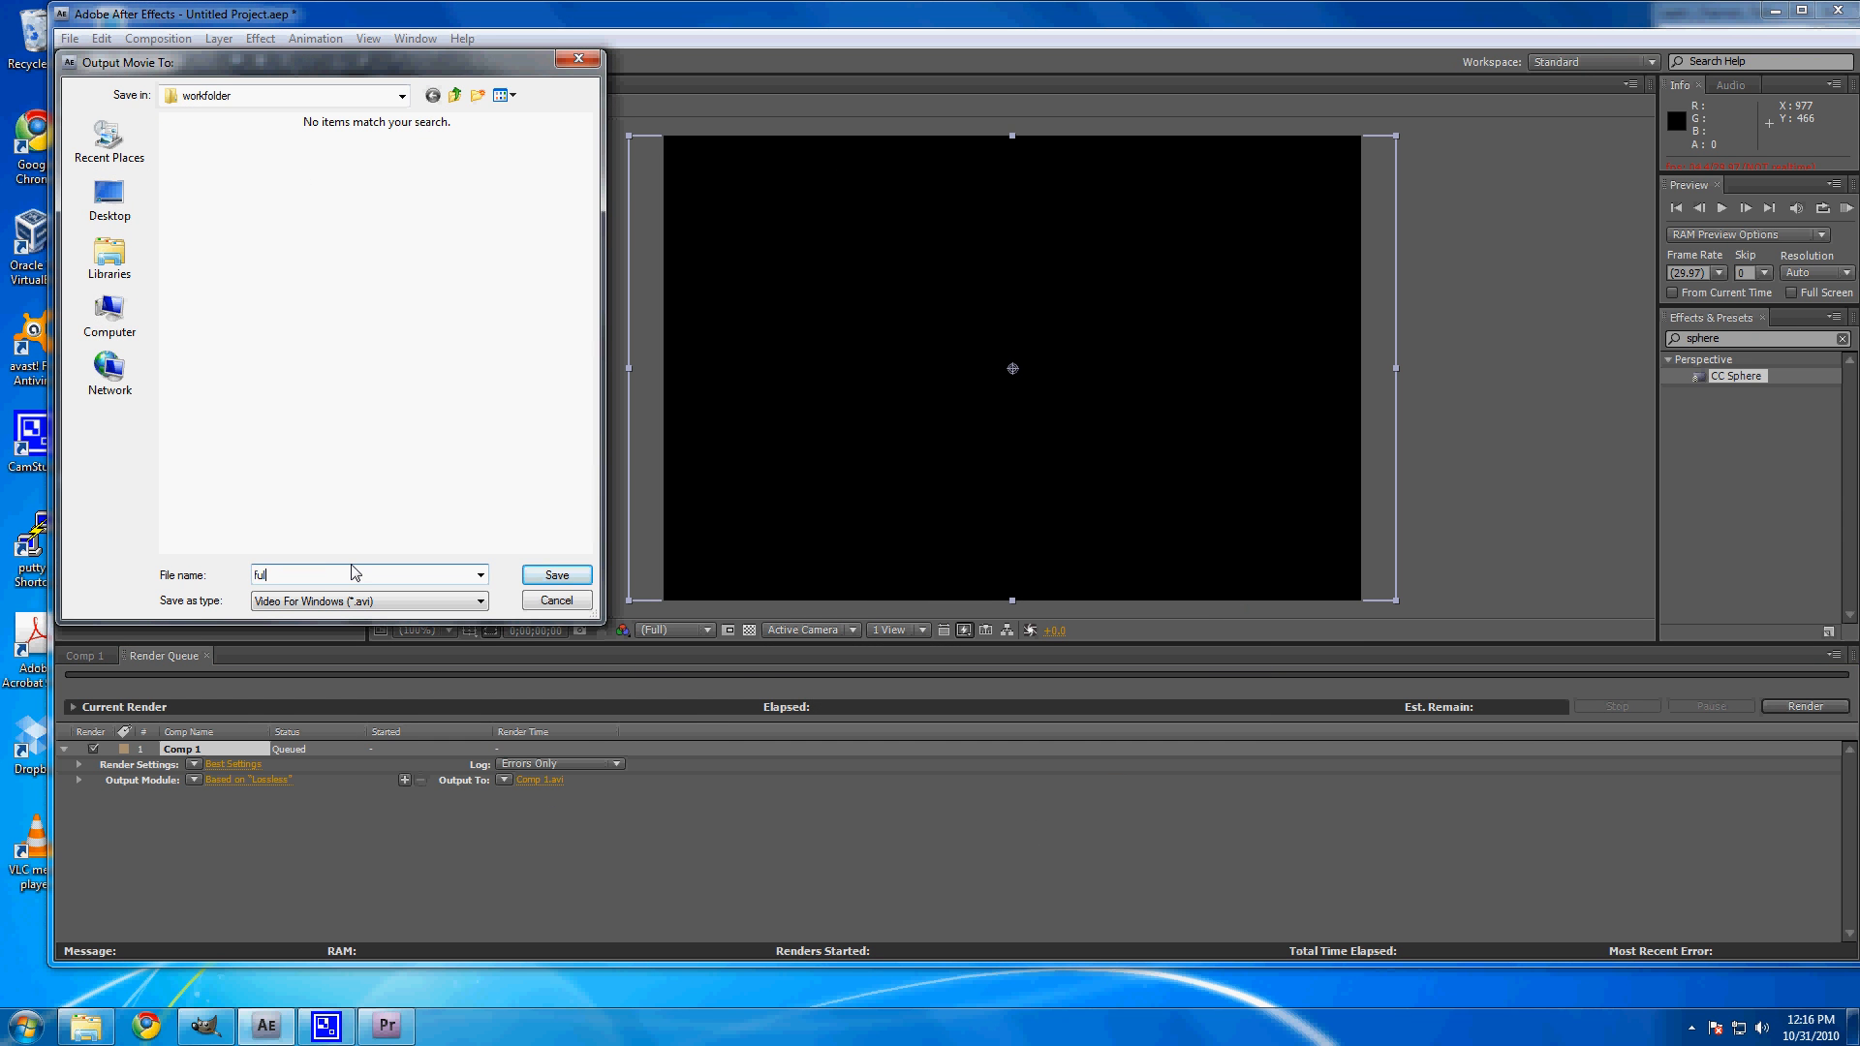
type("lsphere")
key("BackSpace")
key("BackSpace")
key("BackSpace")
key("BackSpace")
type("her")
left_click(574, 581)
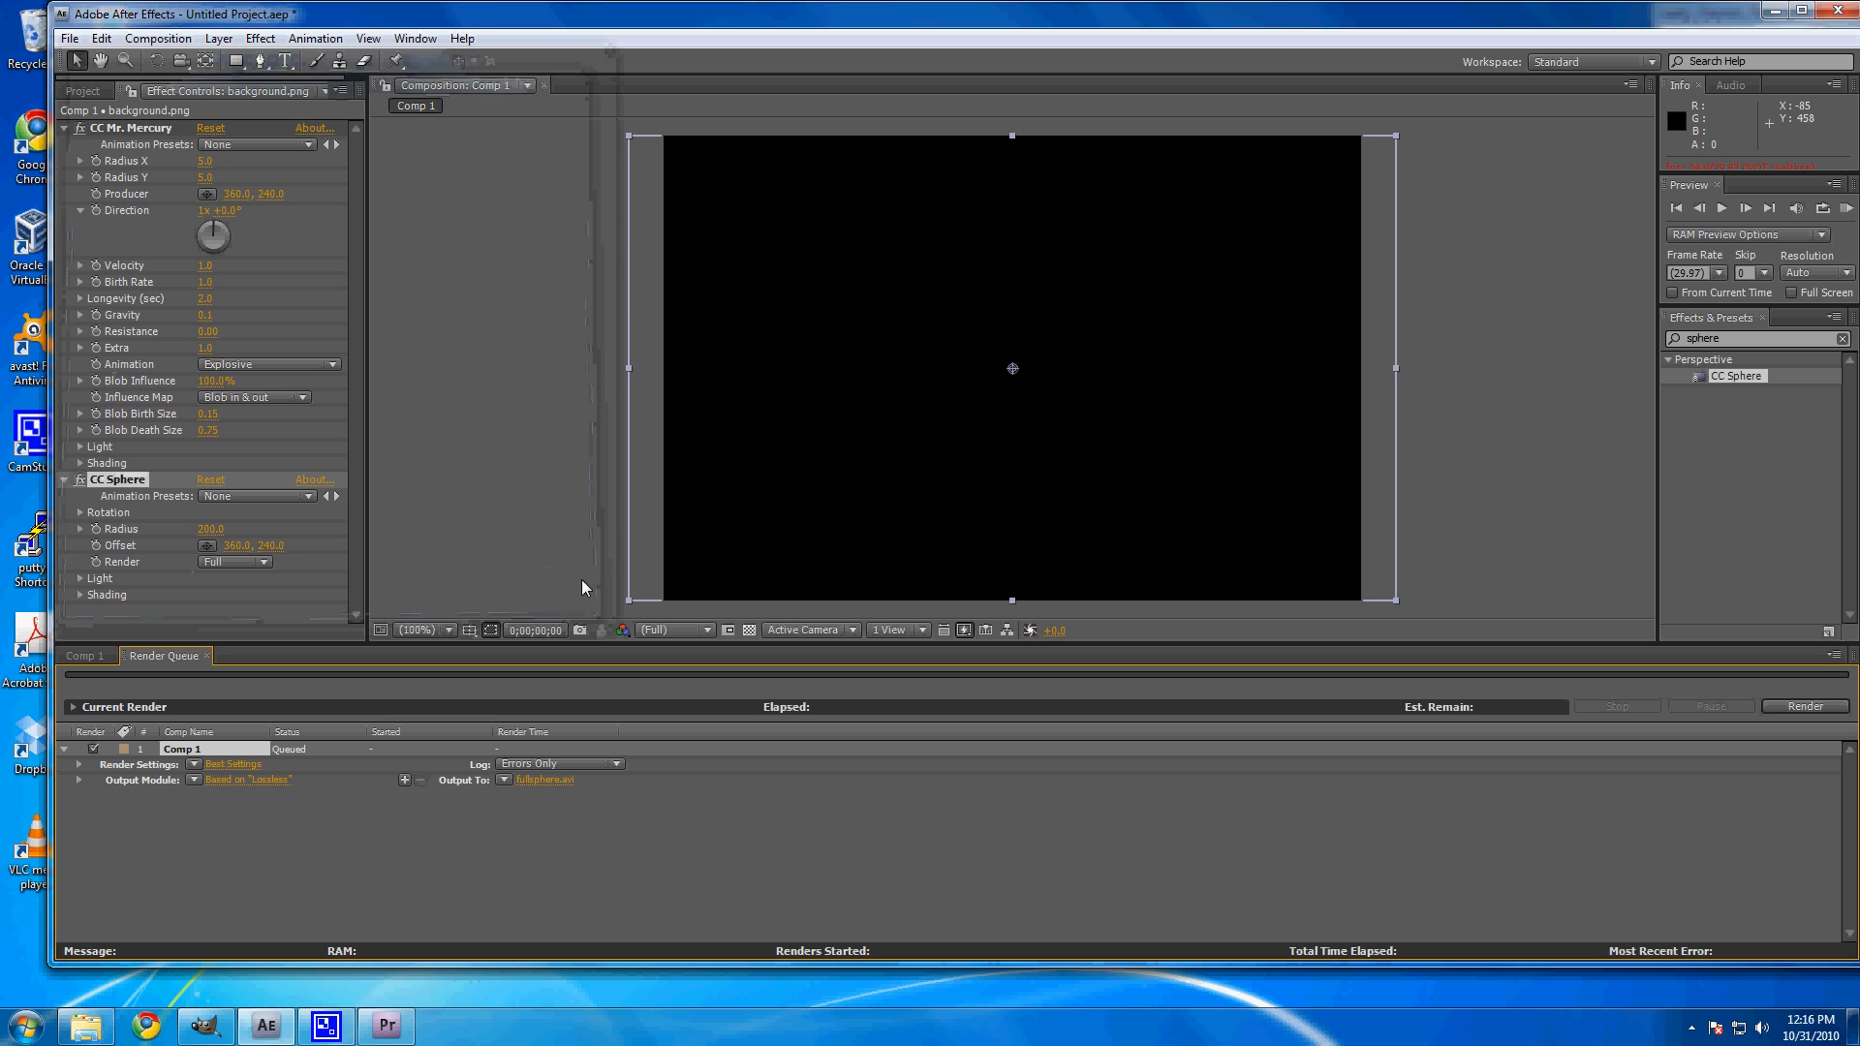
left_click(1818, 709)
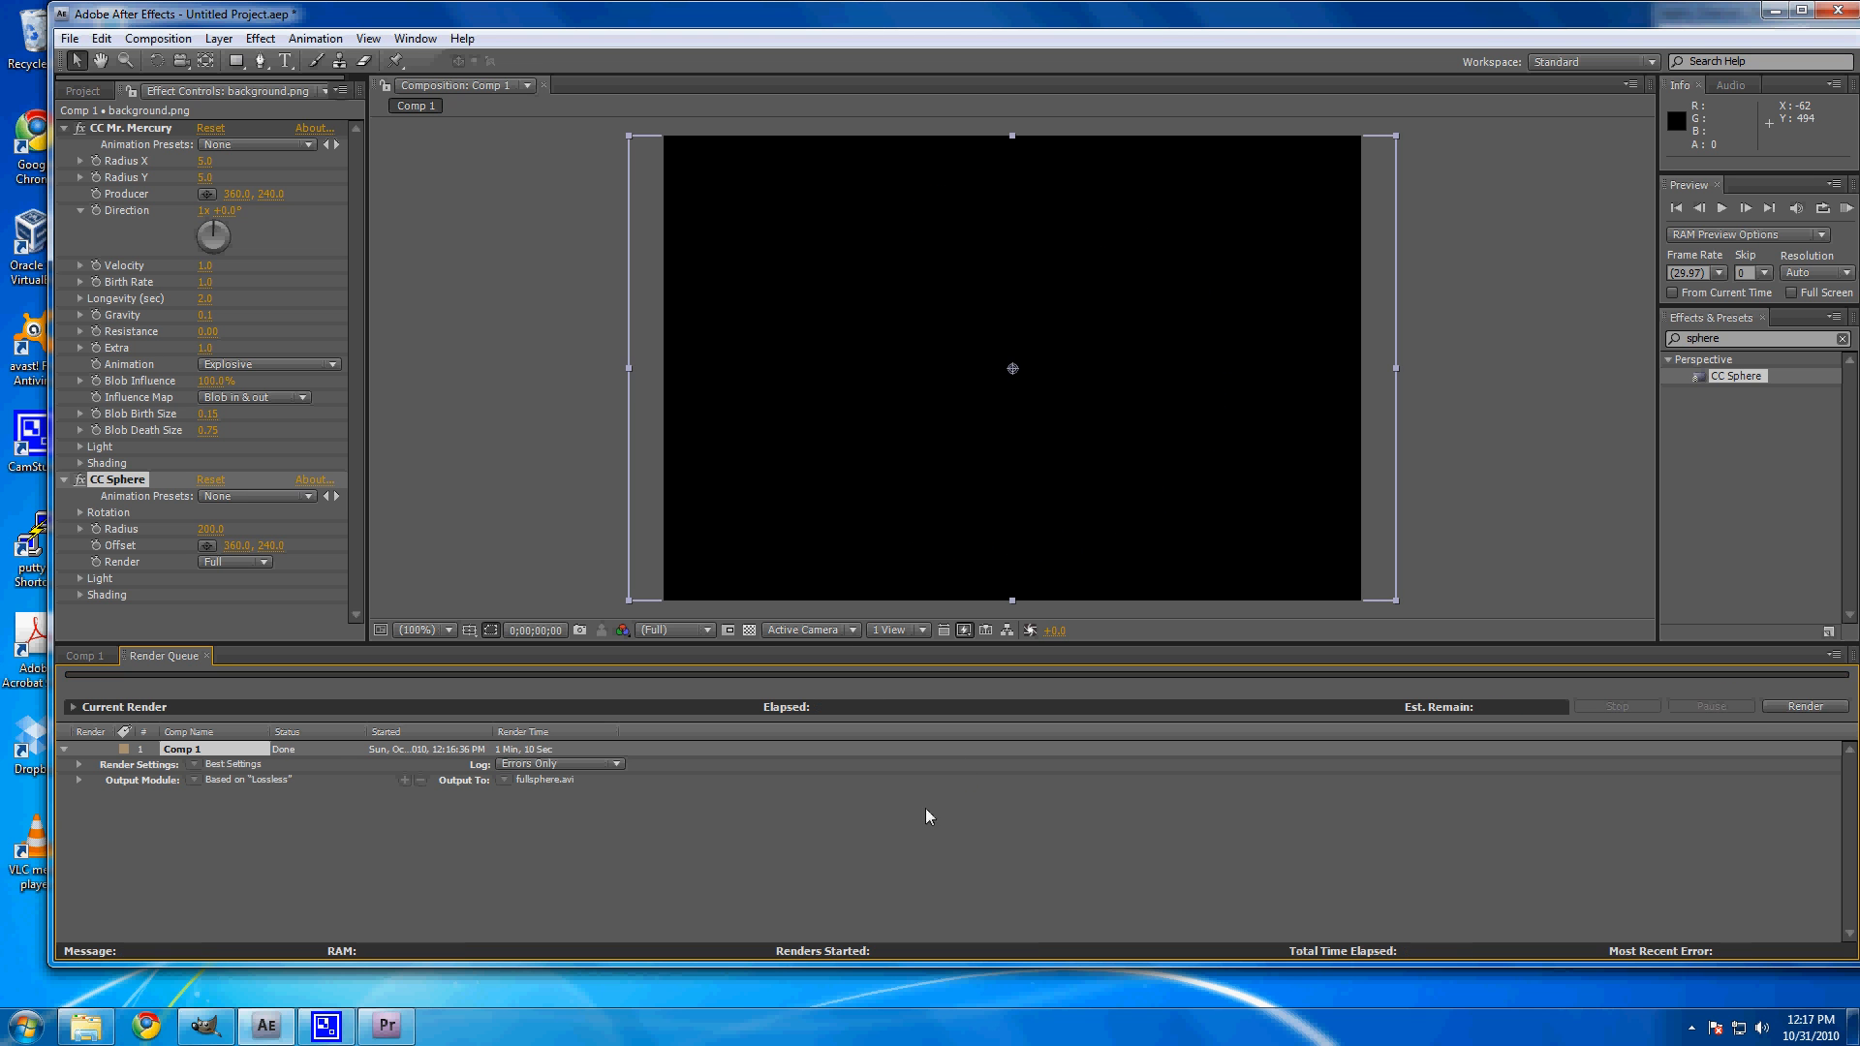
Step: Switch to Adobe Premiere Pro and open Sequence 01 of the test23 project in the timeline
left_click(388, 1027)
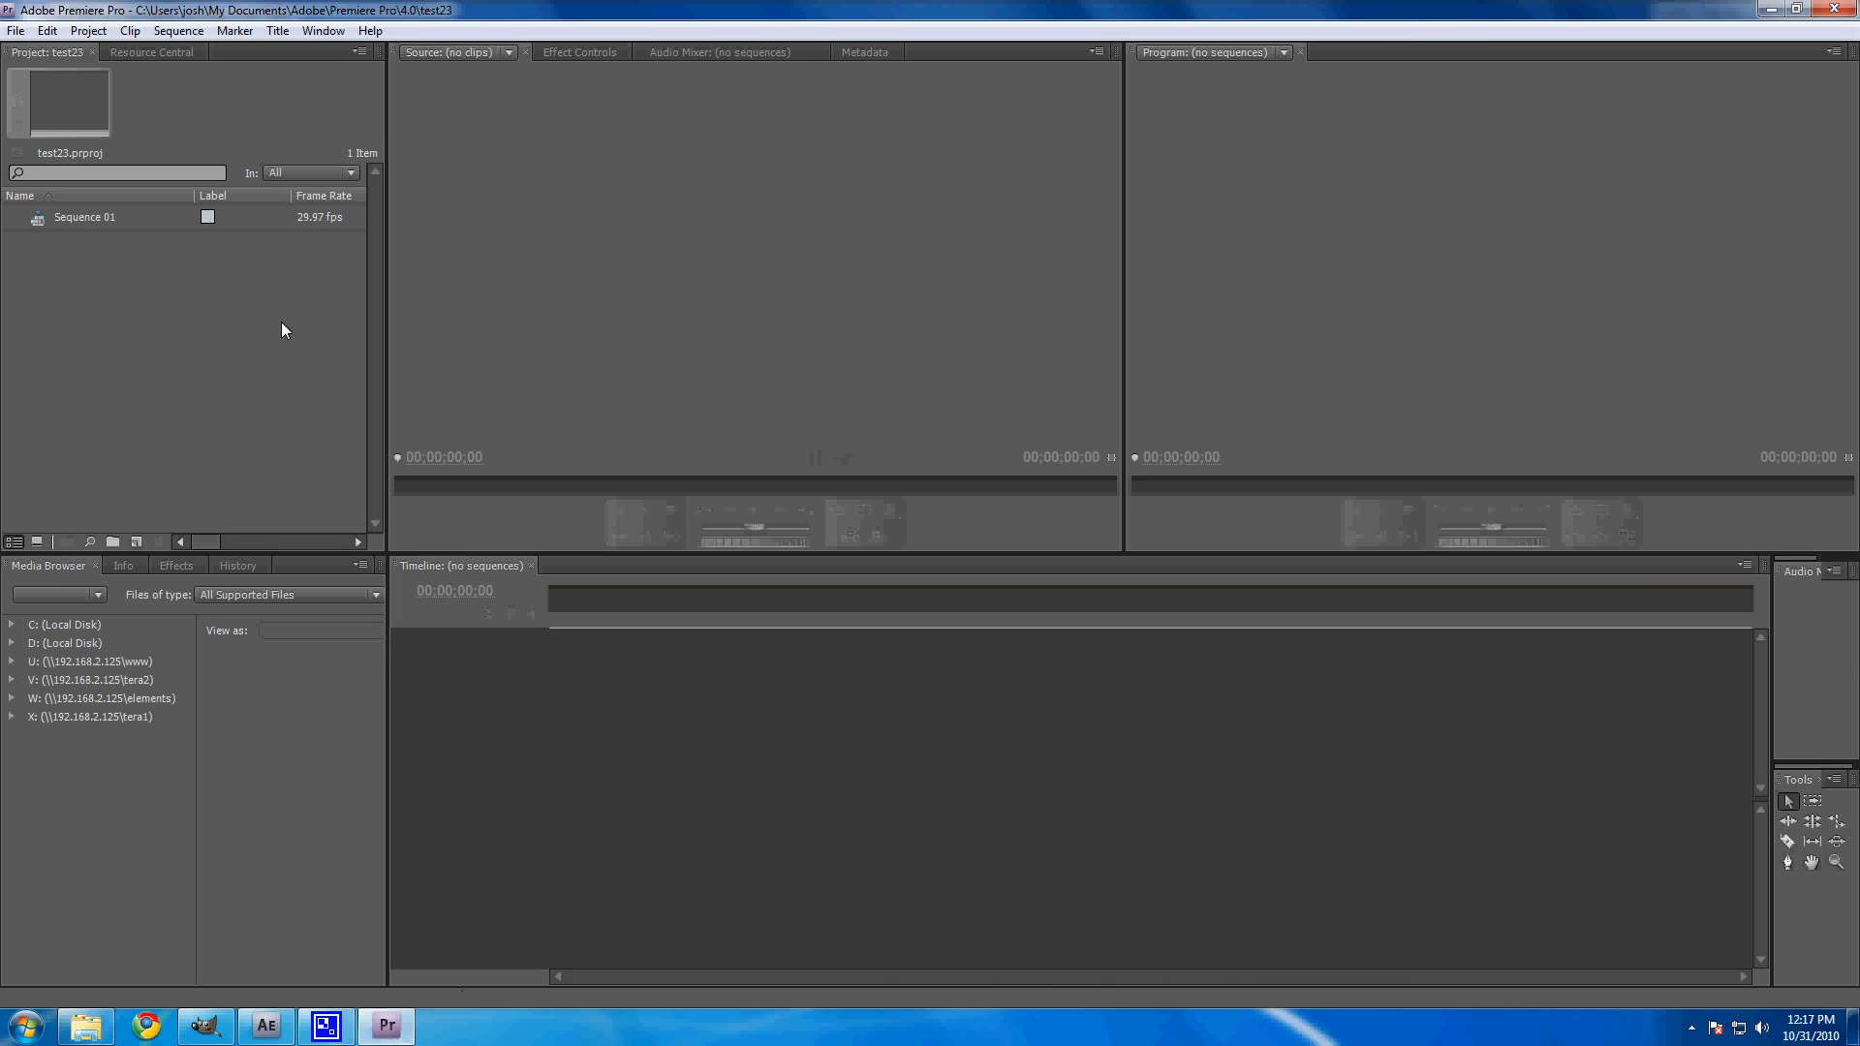
left_click(87, 215)
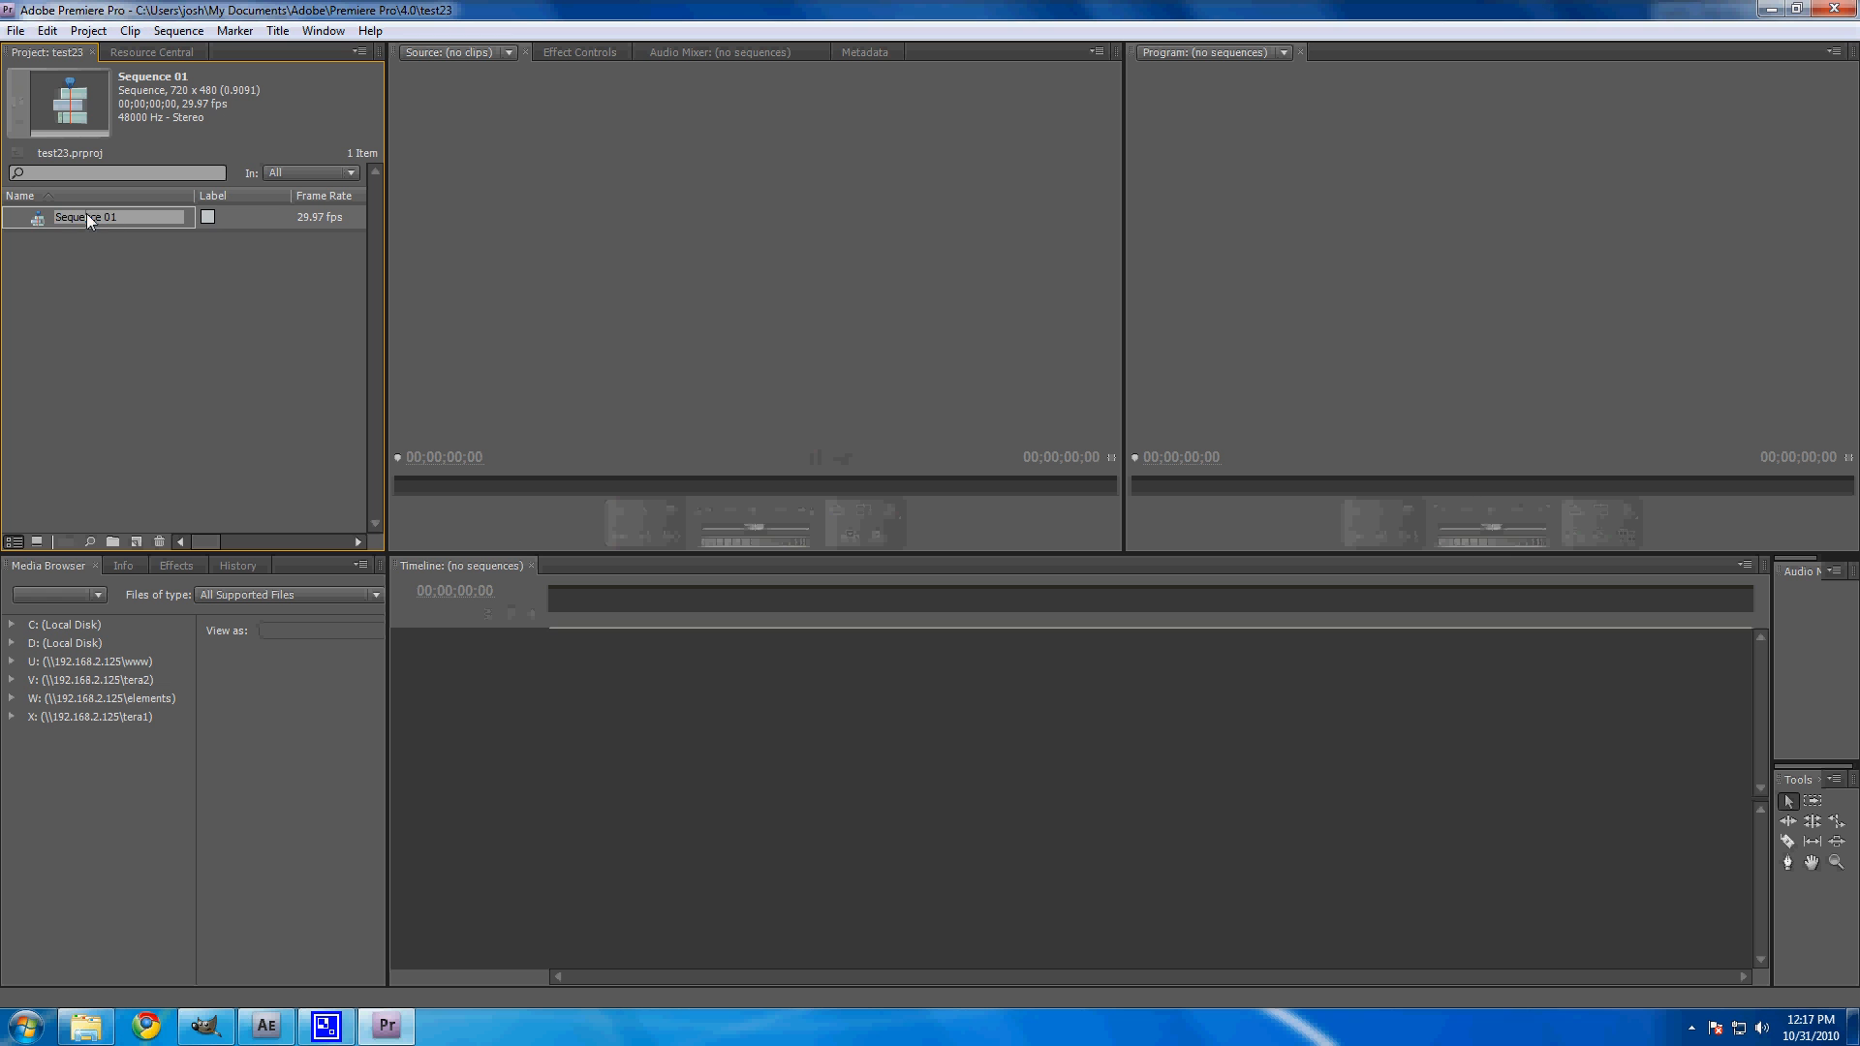
left_click(42, 223)
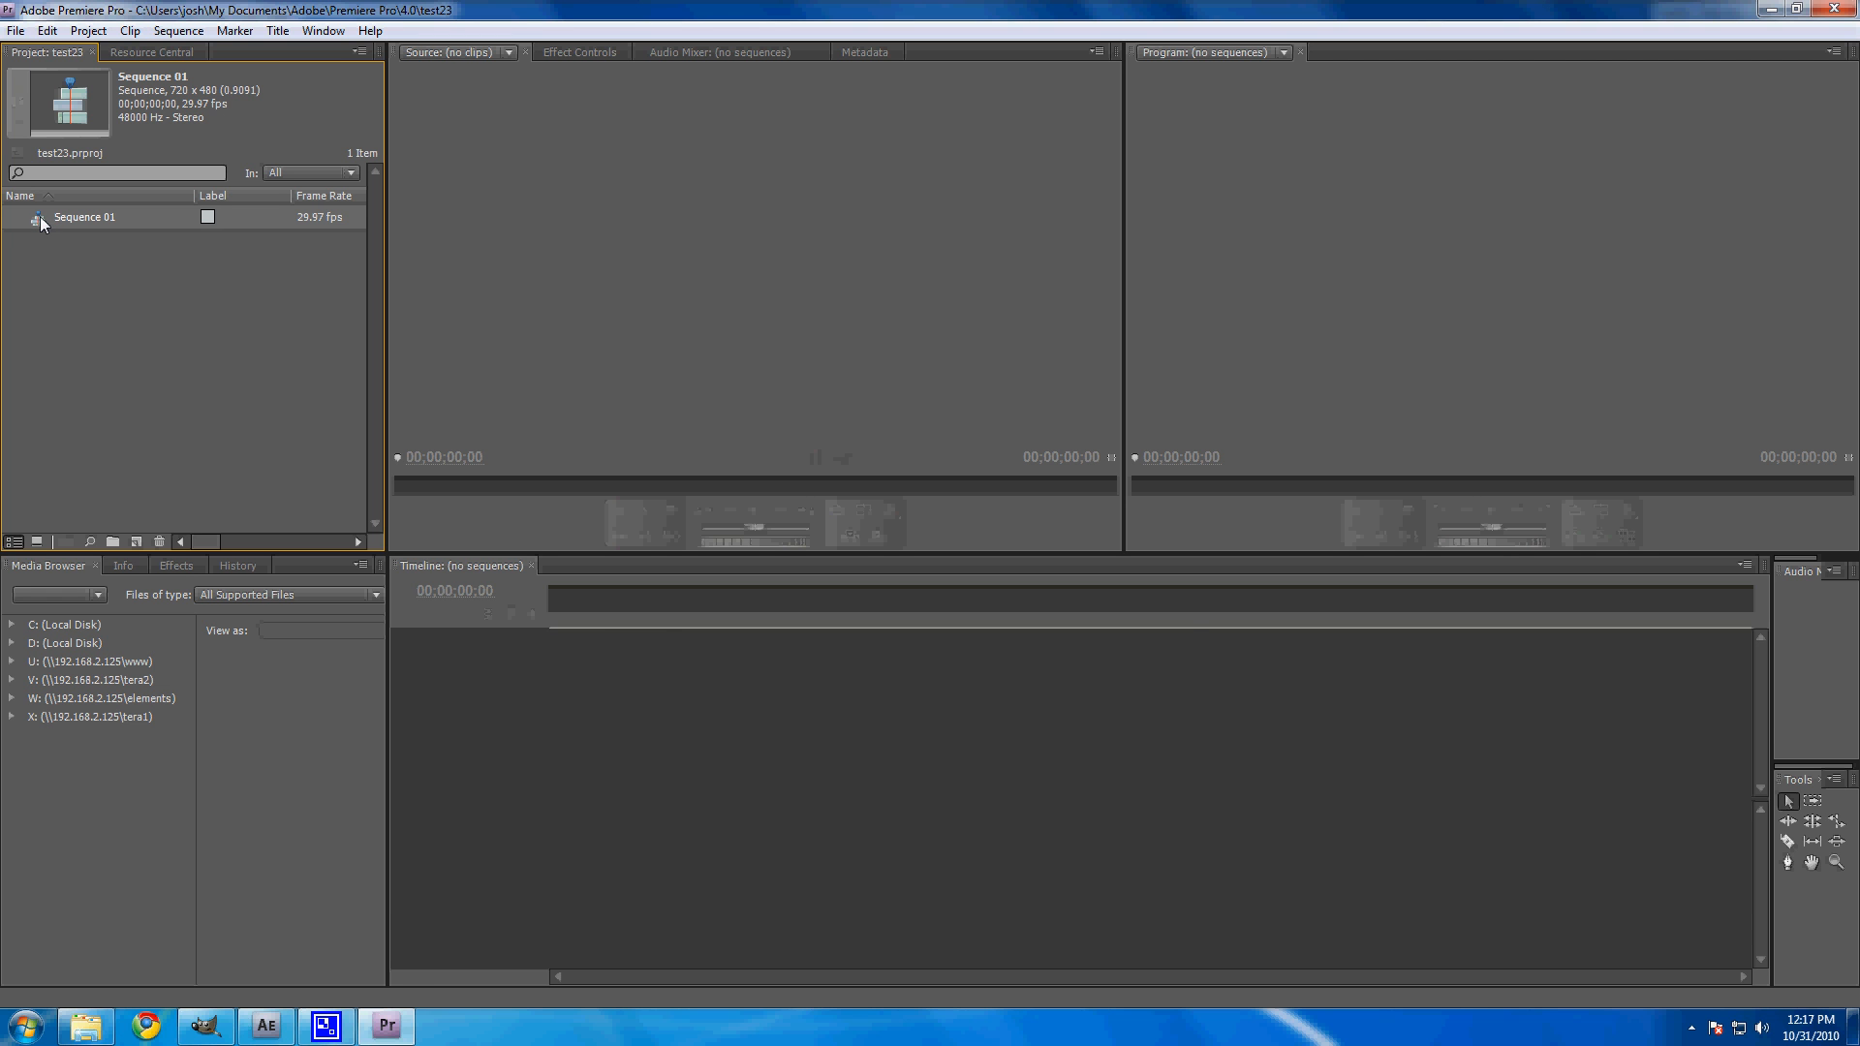
double_click(41, 220)
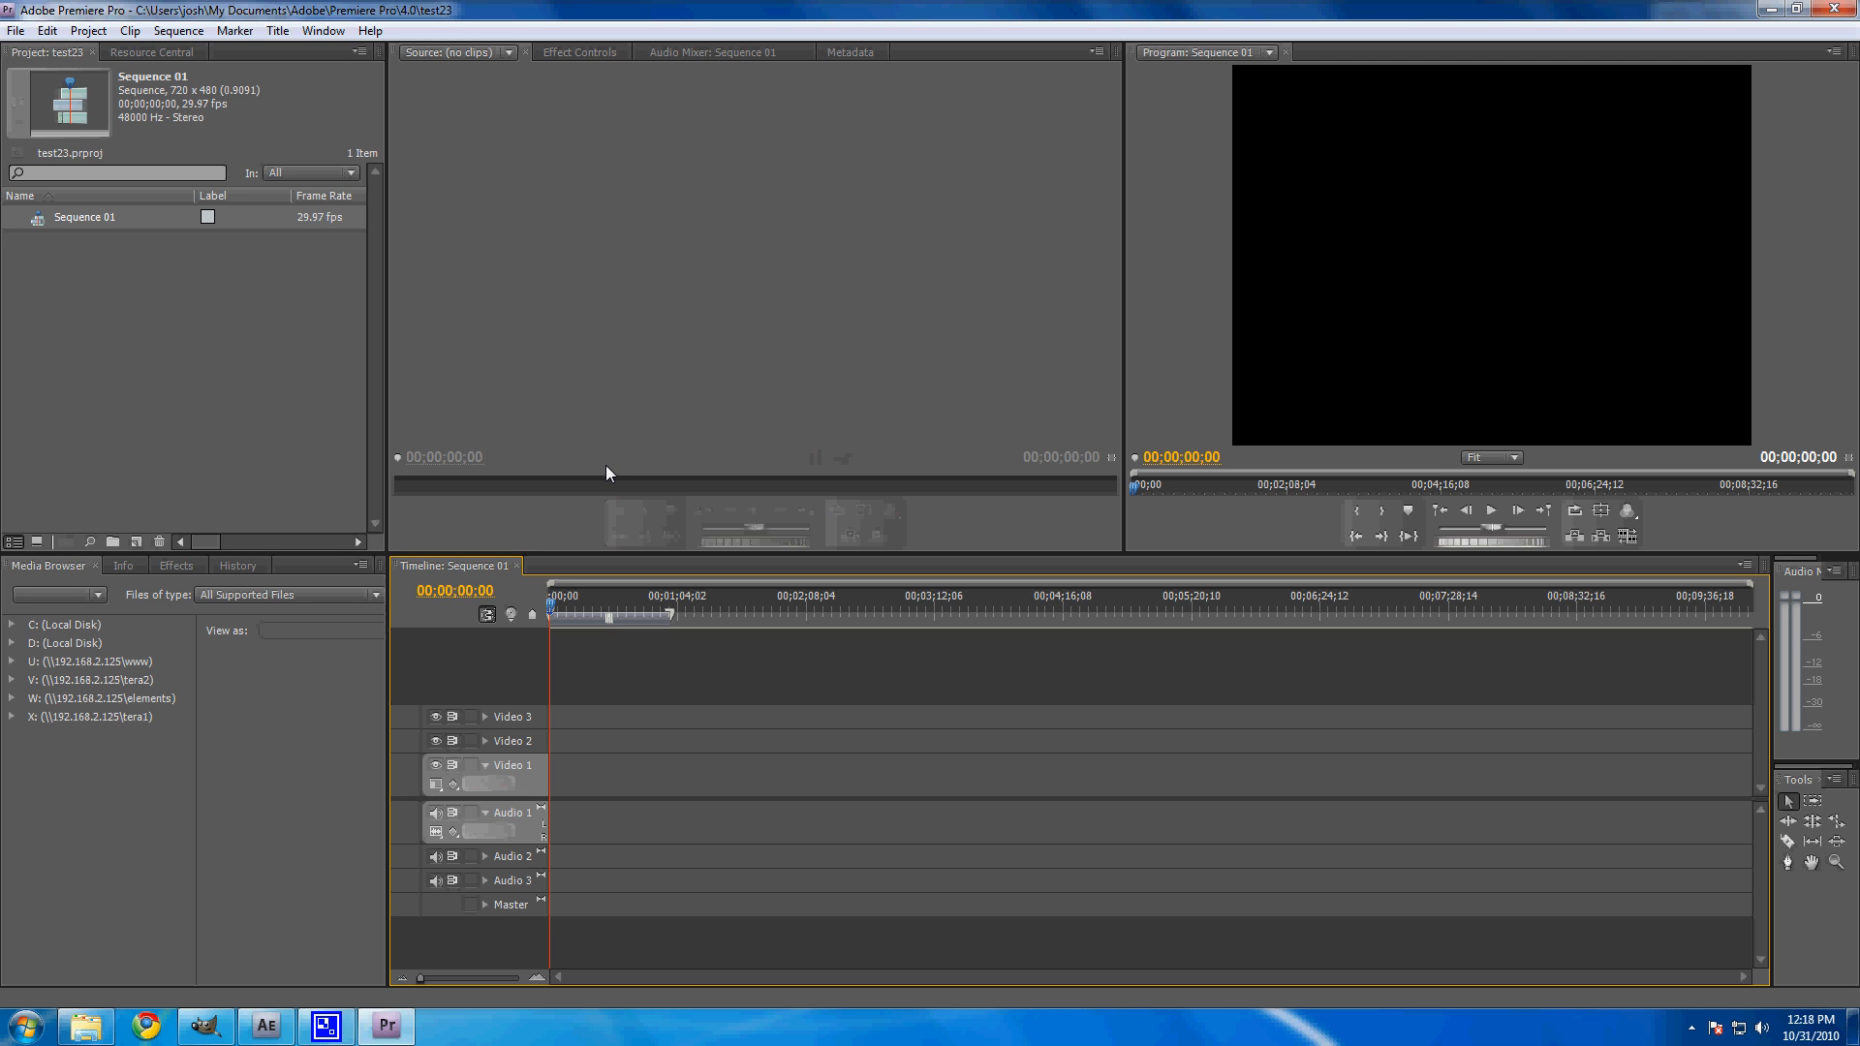
Step: Import fullsphere.avi and place it at the start of the Video 1 track in Sequence 01
left_click(11, 32)
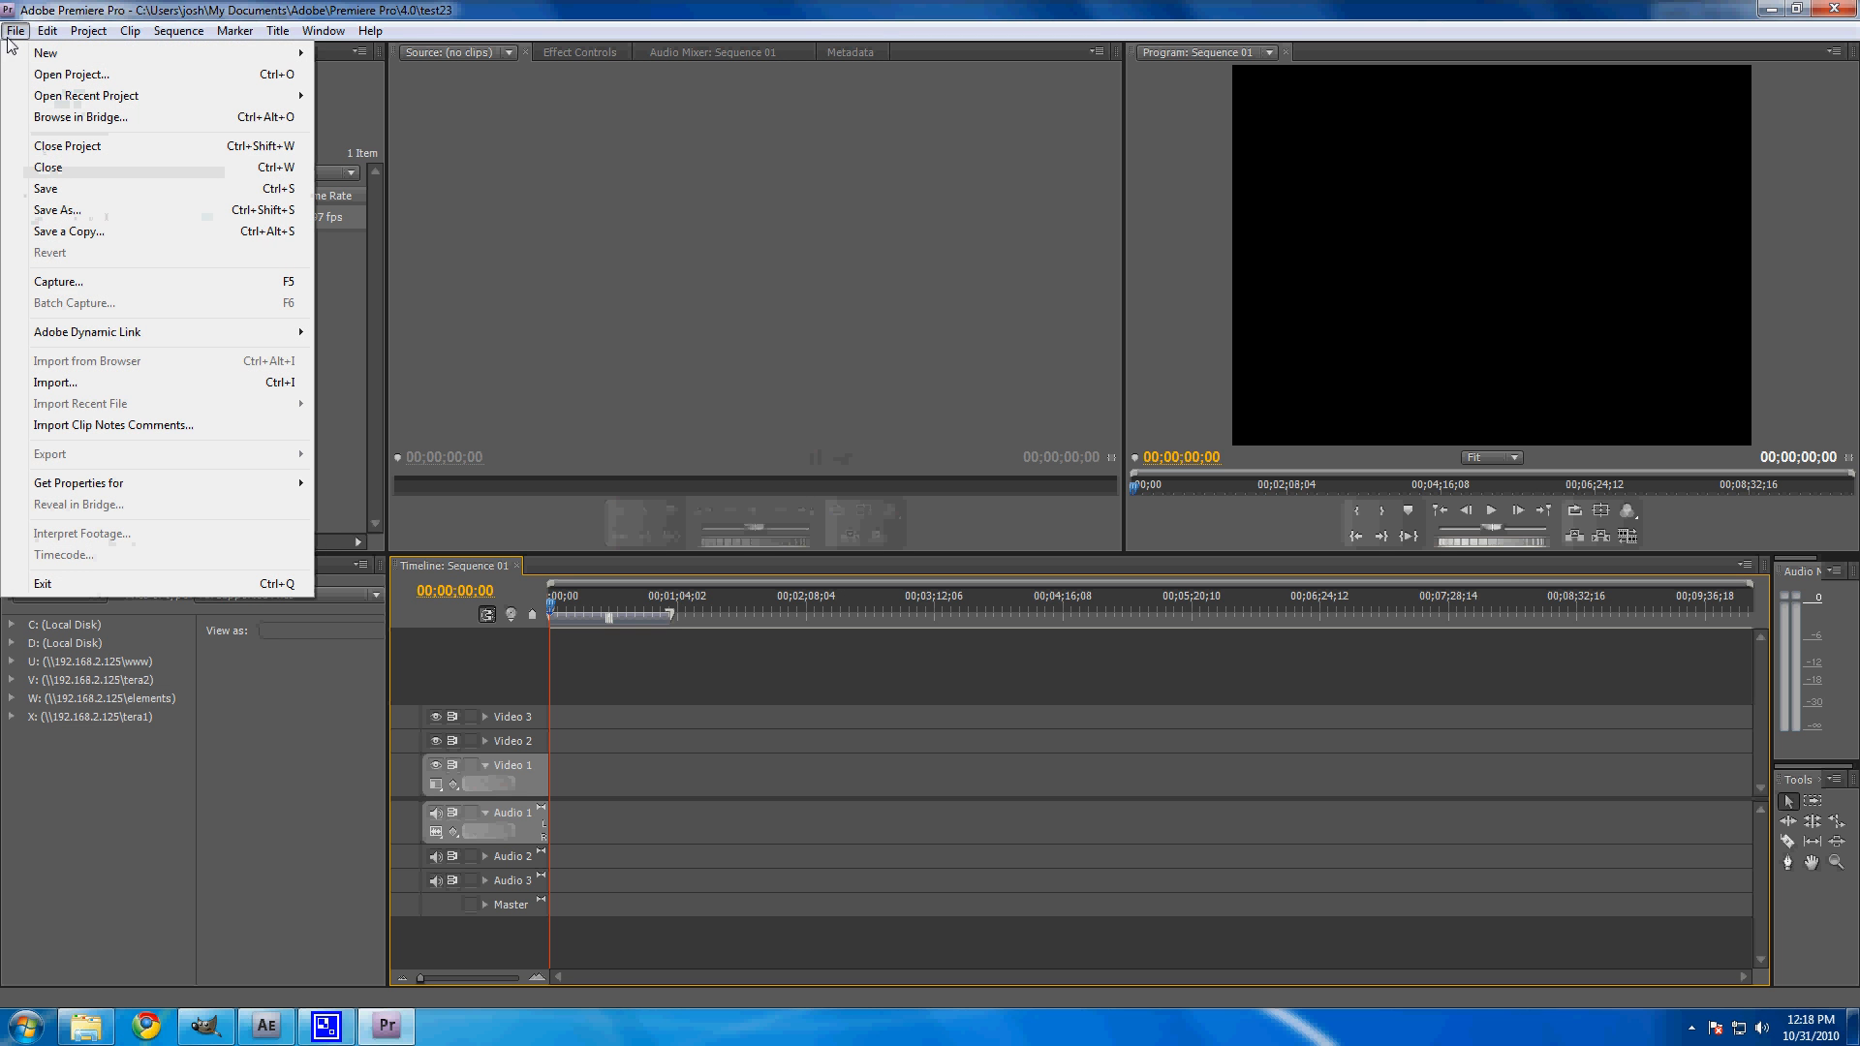
left_click(55, 383)
double_click(901, 407)
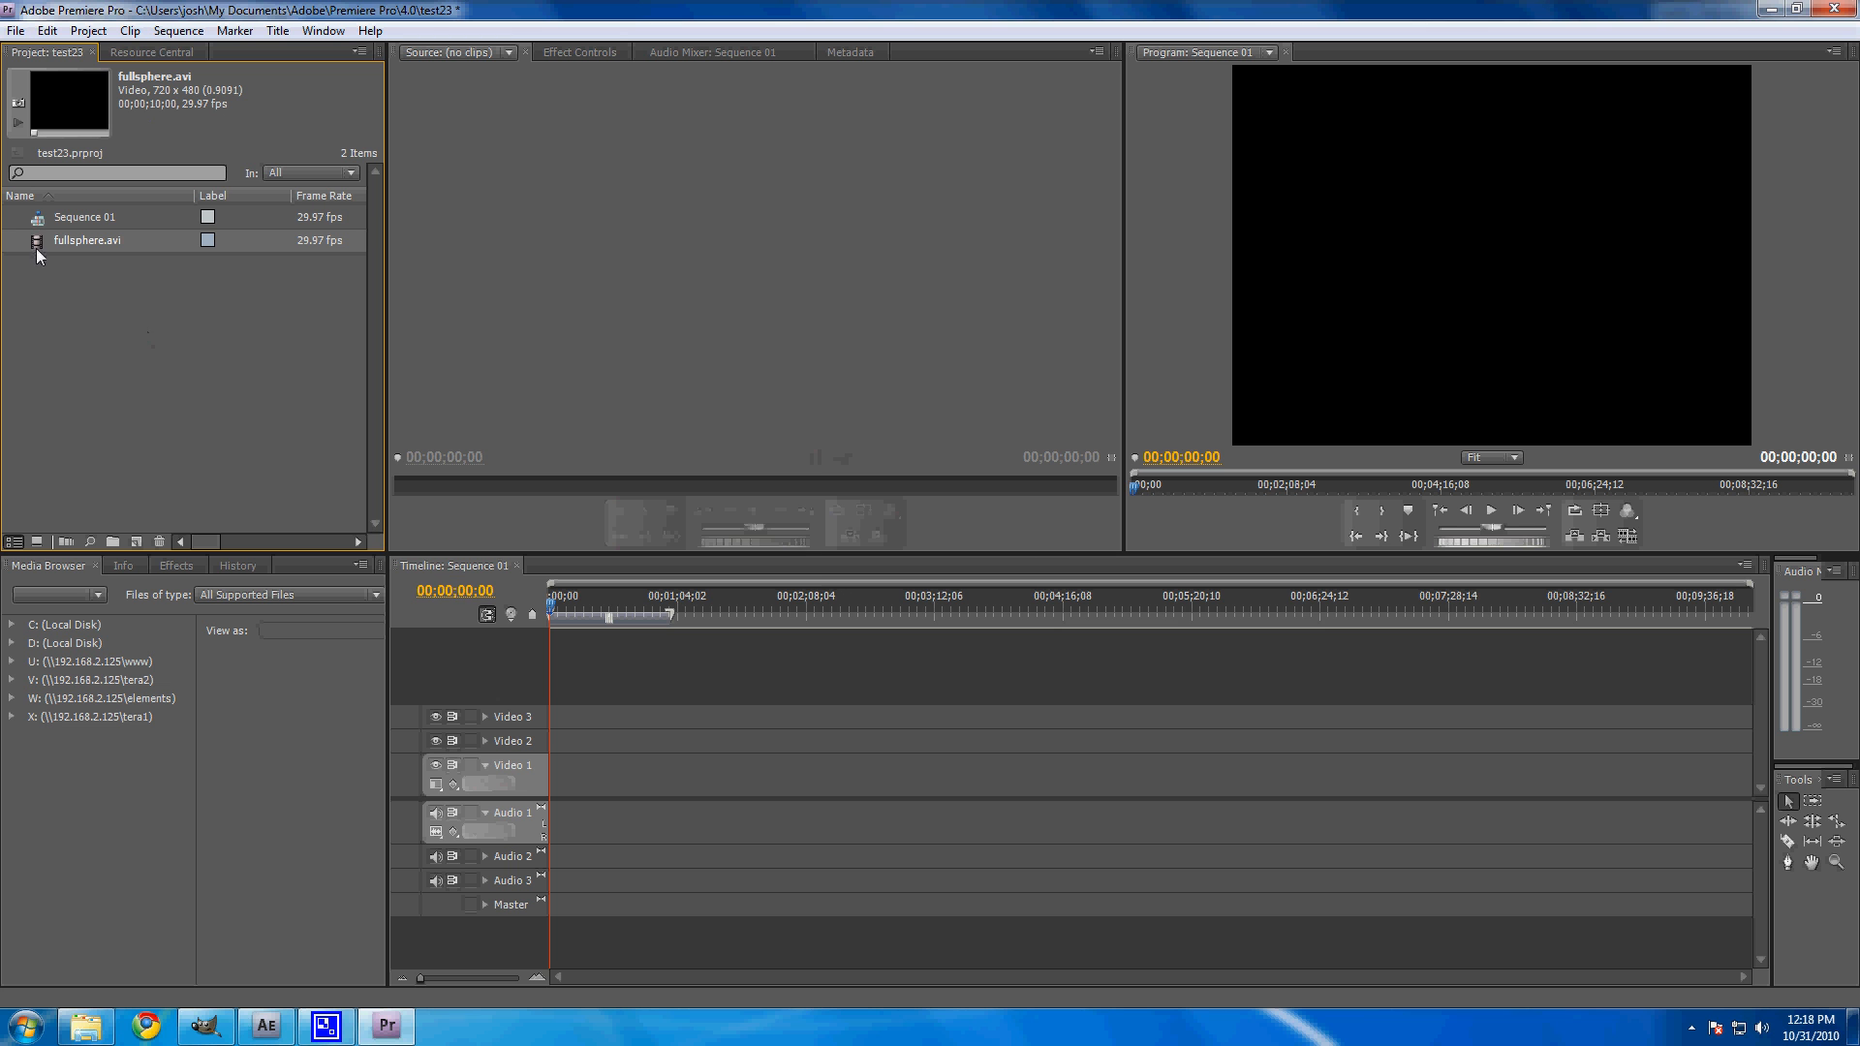
left_click_drag(328, 607, 544, 773)
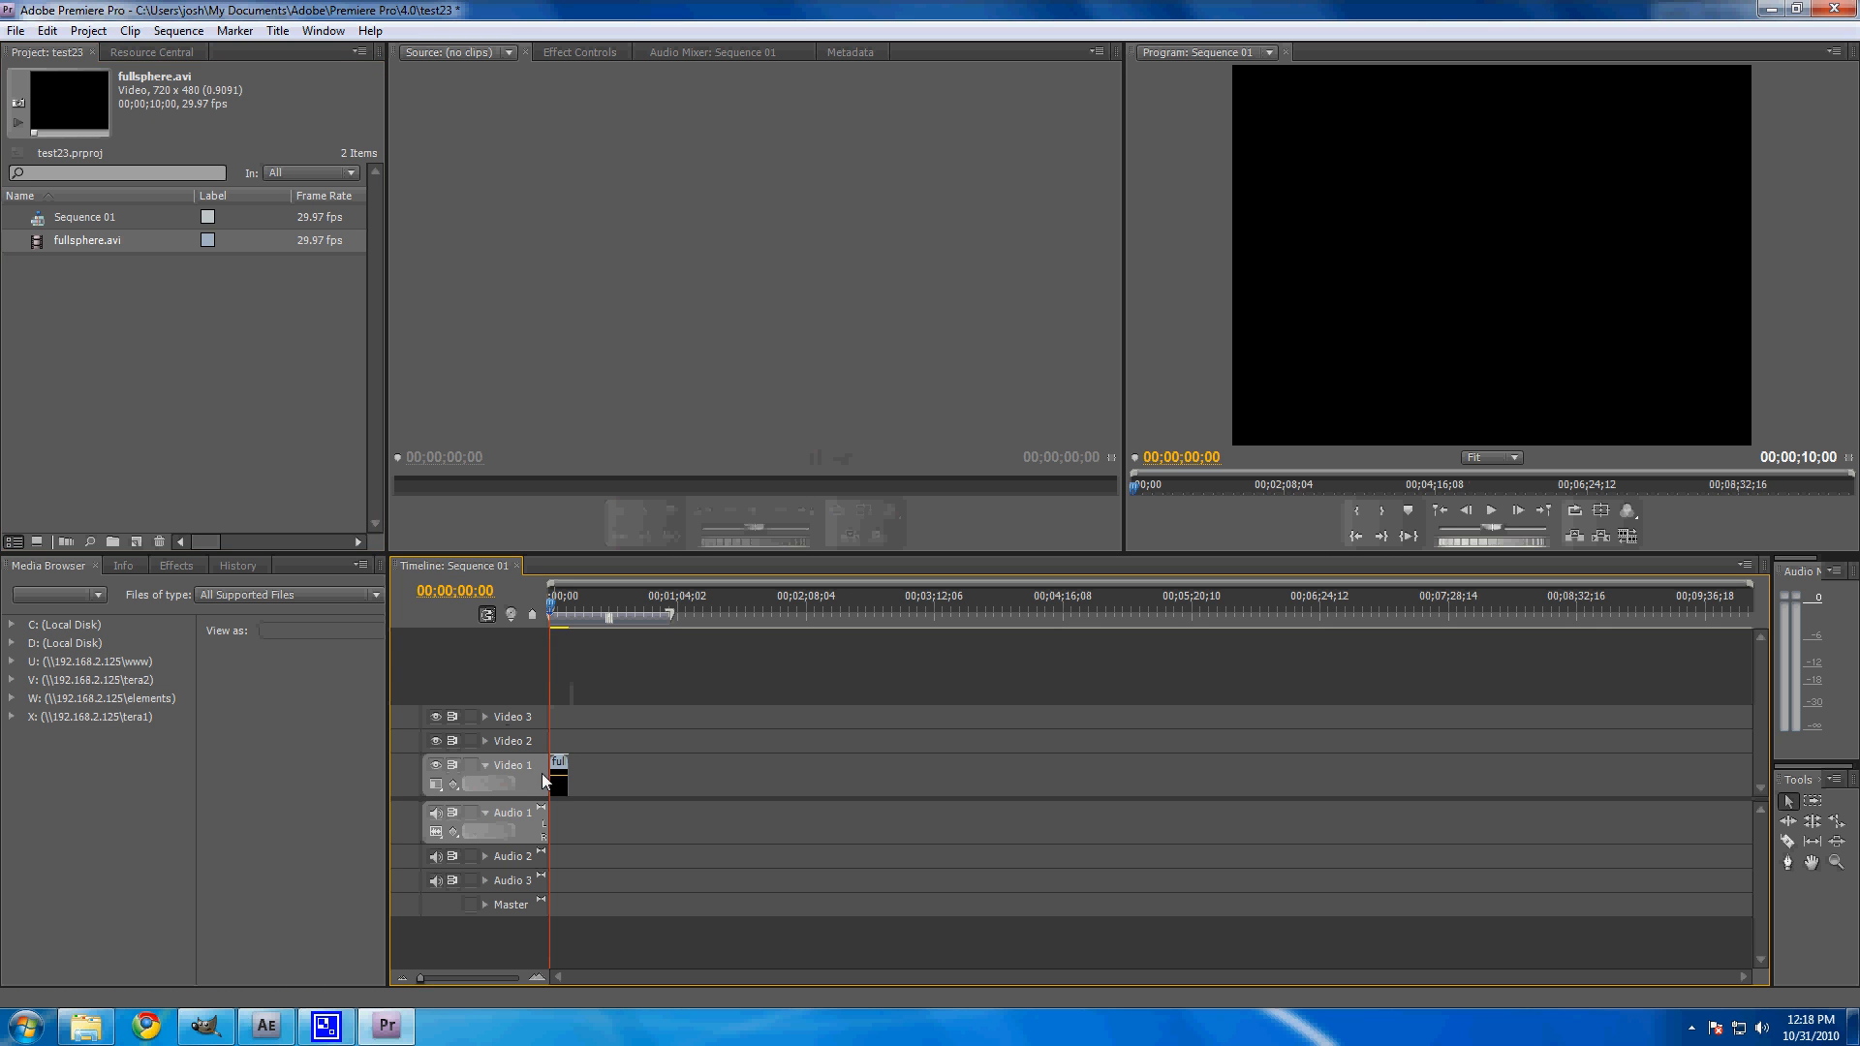
left_click_drag(1748, 584, 1141, 585)
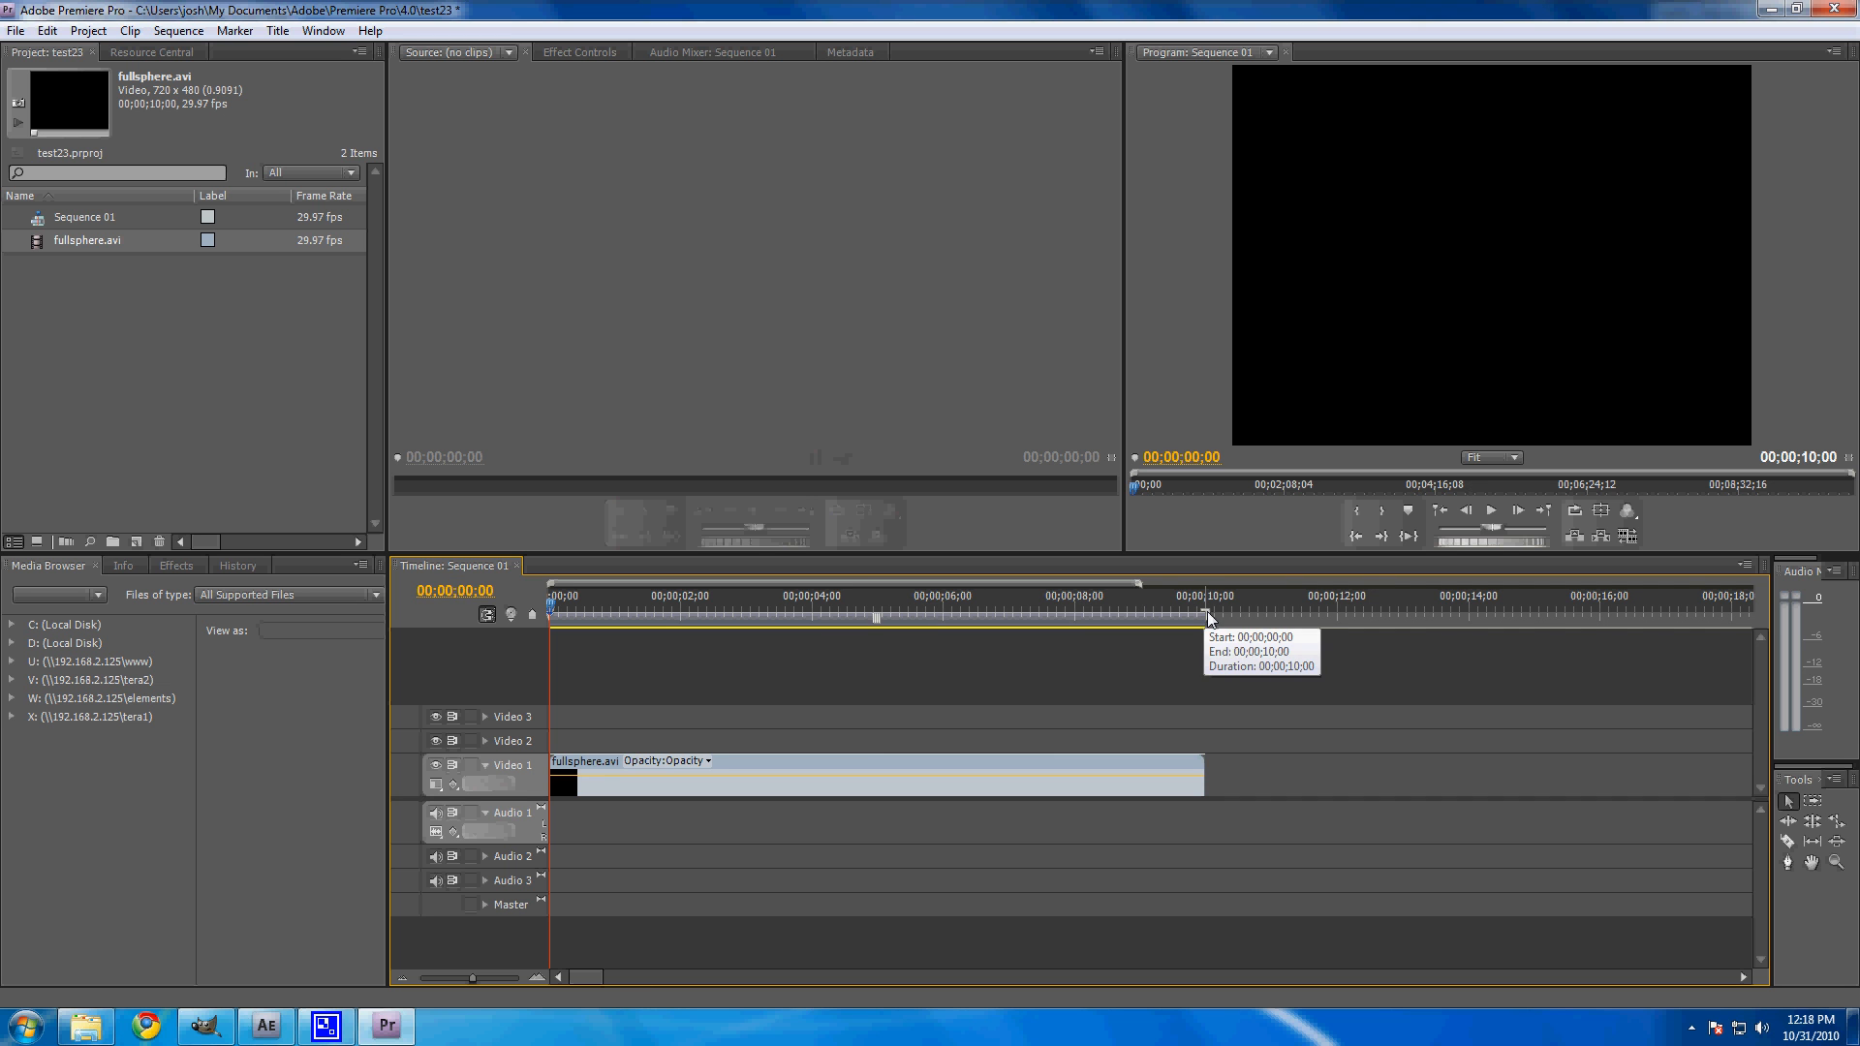
Step: Move the playhead to 00;00;05;00 and split the fullsphere.avi clip there with the Razor tool
left_click_drag(463, 594, 465, 593)
left_click(475, 593)
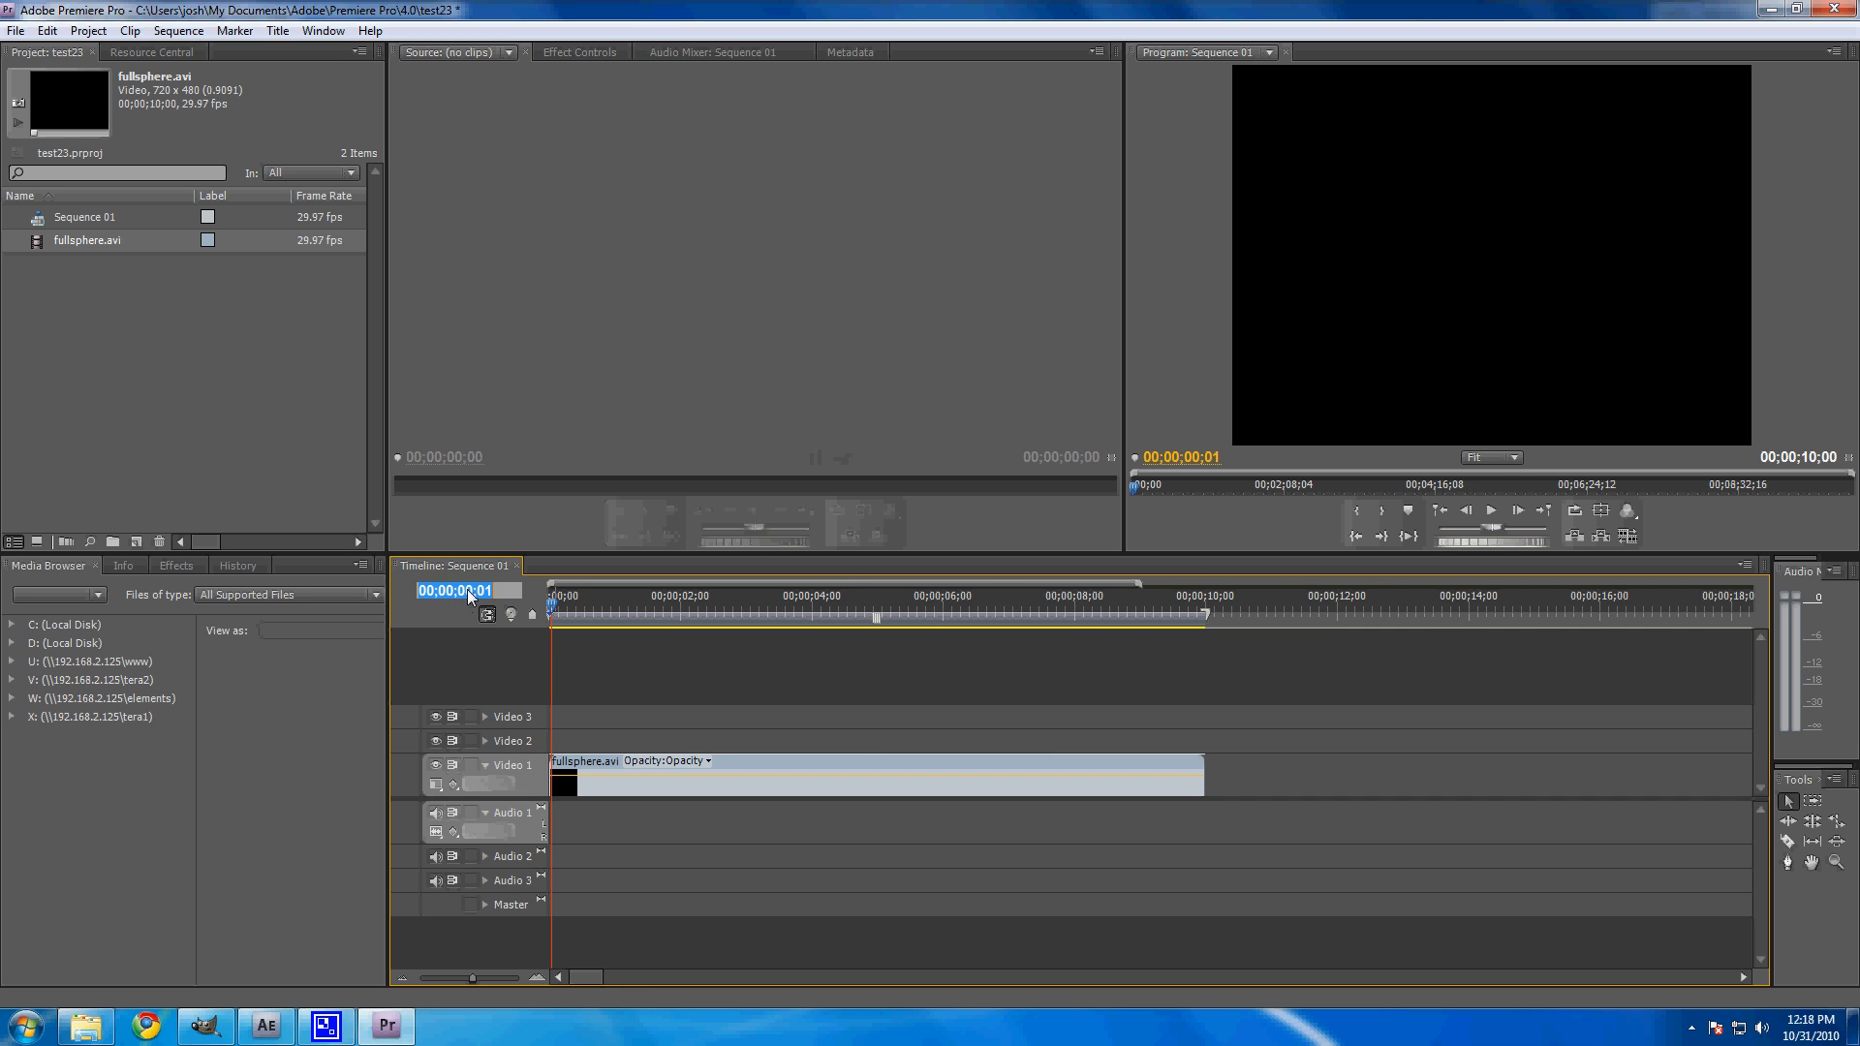
type("501")
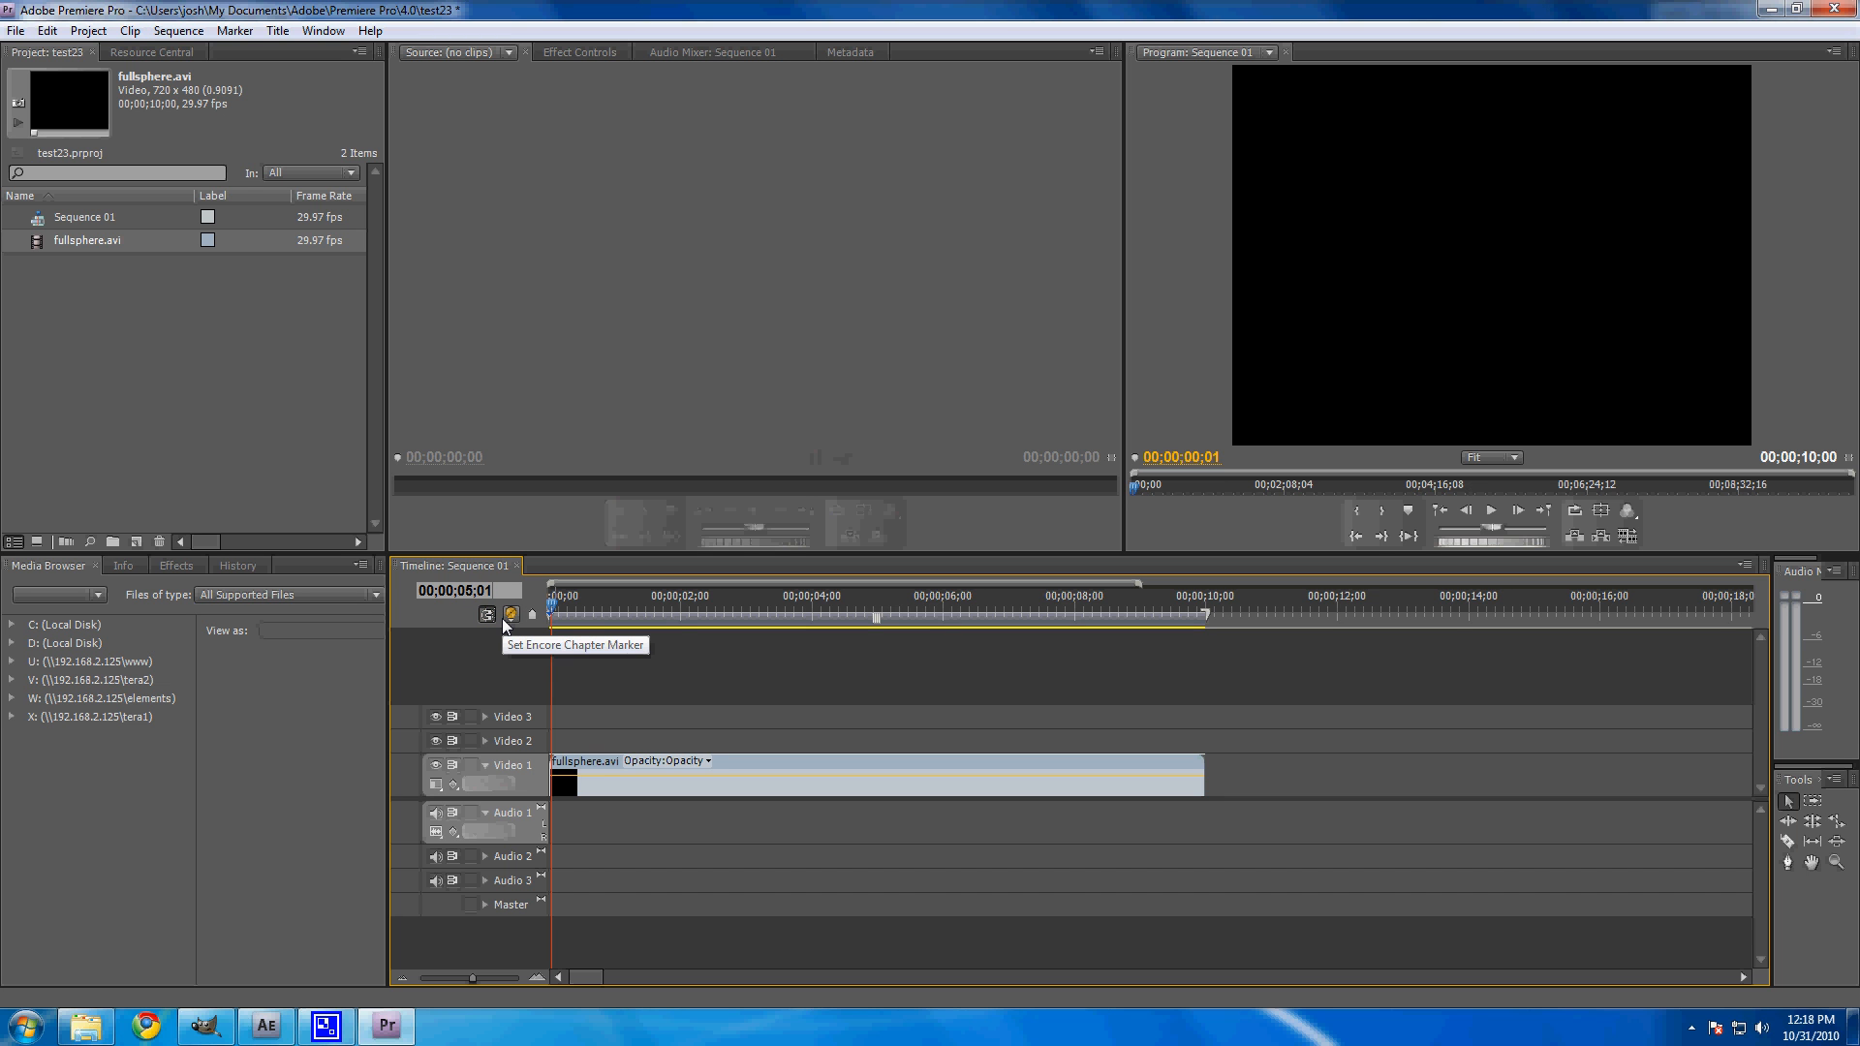
key("Return")
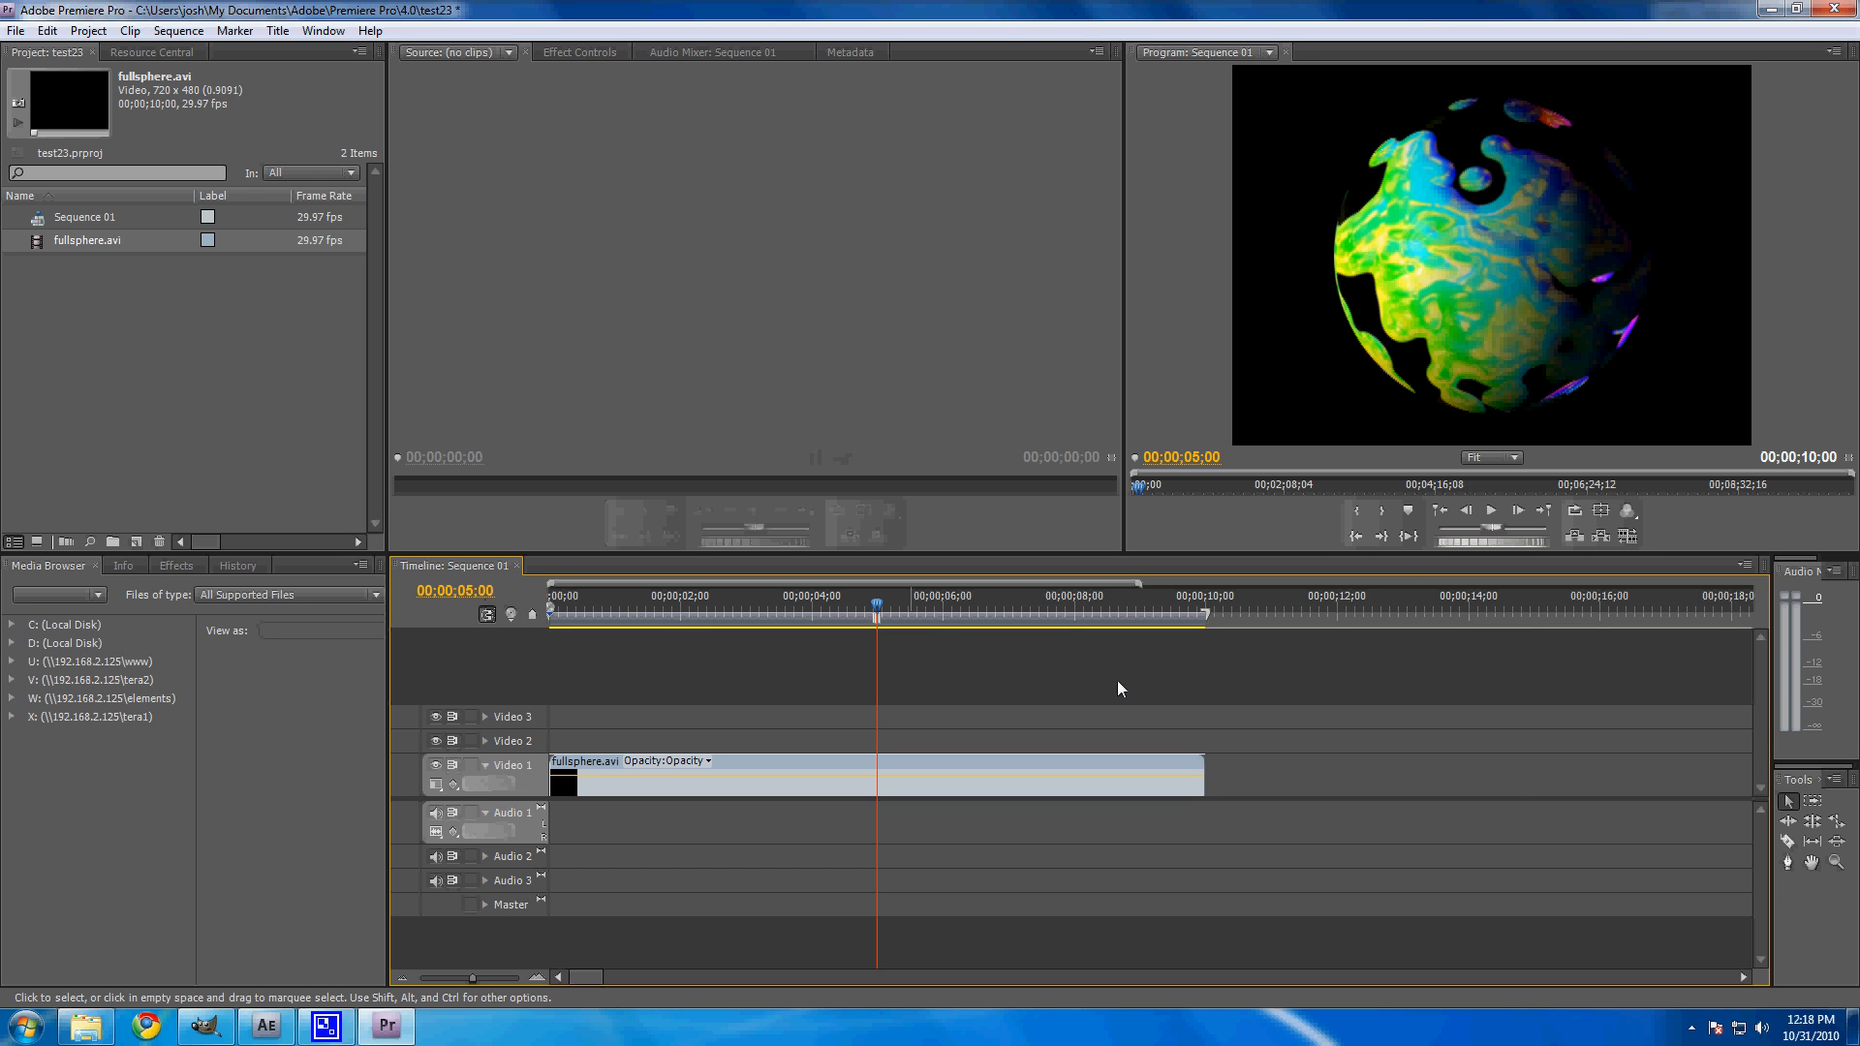
left_click(1790, 849)
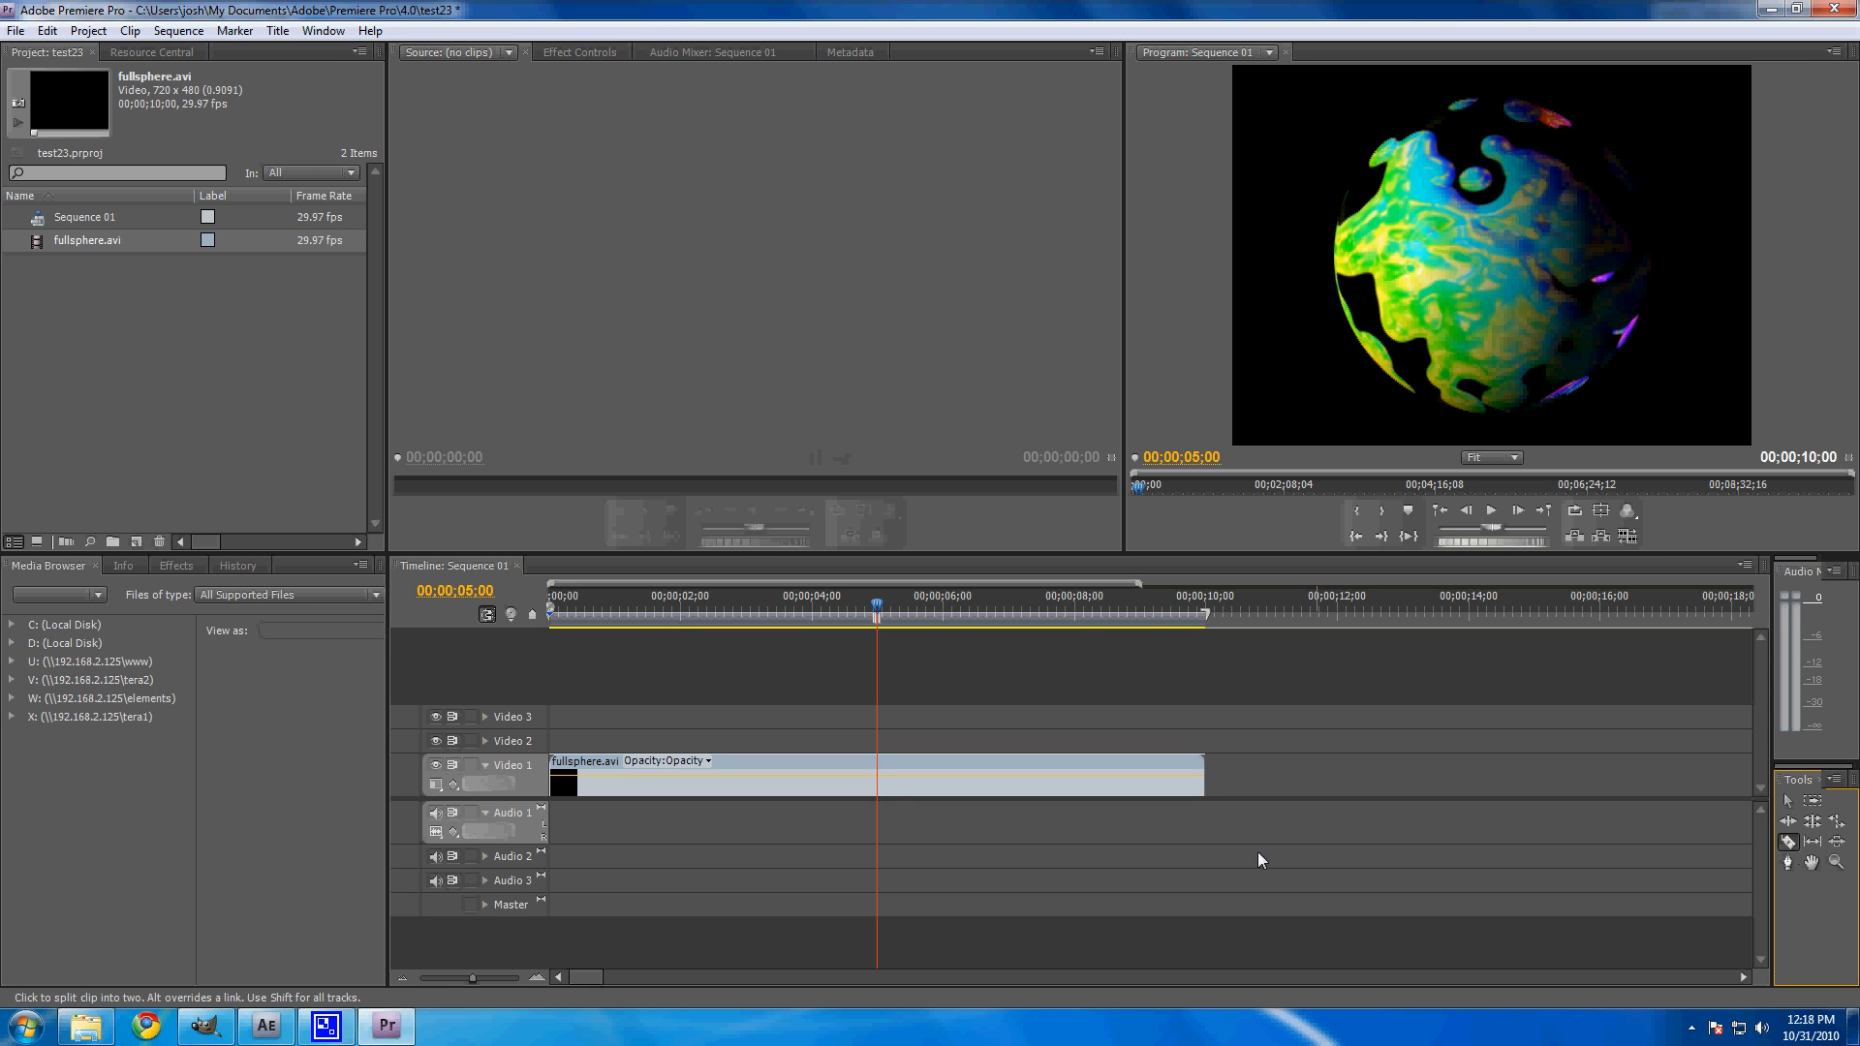
left_click(877, 788)
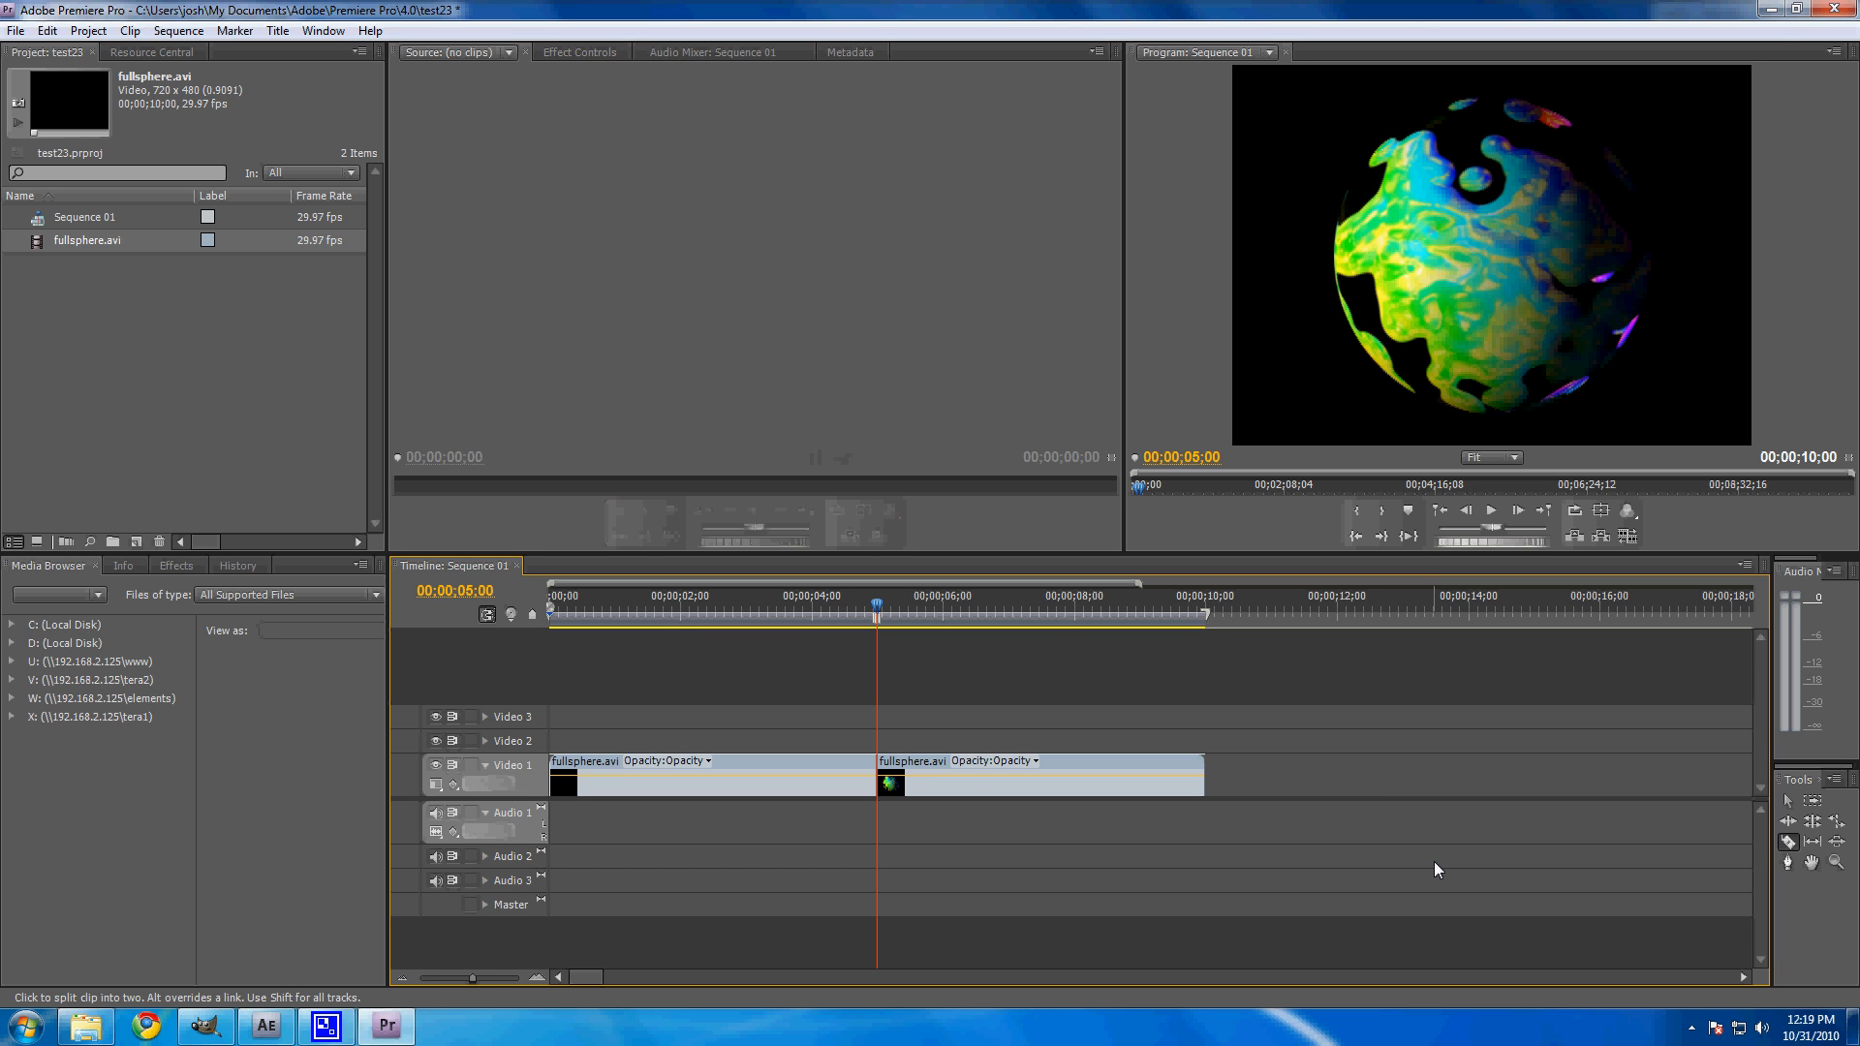
Step: Ripple delete the second half of the split fullsphere.avi clip on Video 1
left_click(1788, 800)
left_click(1074, 762)
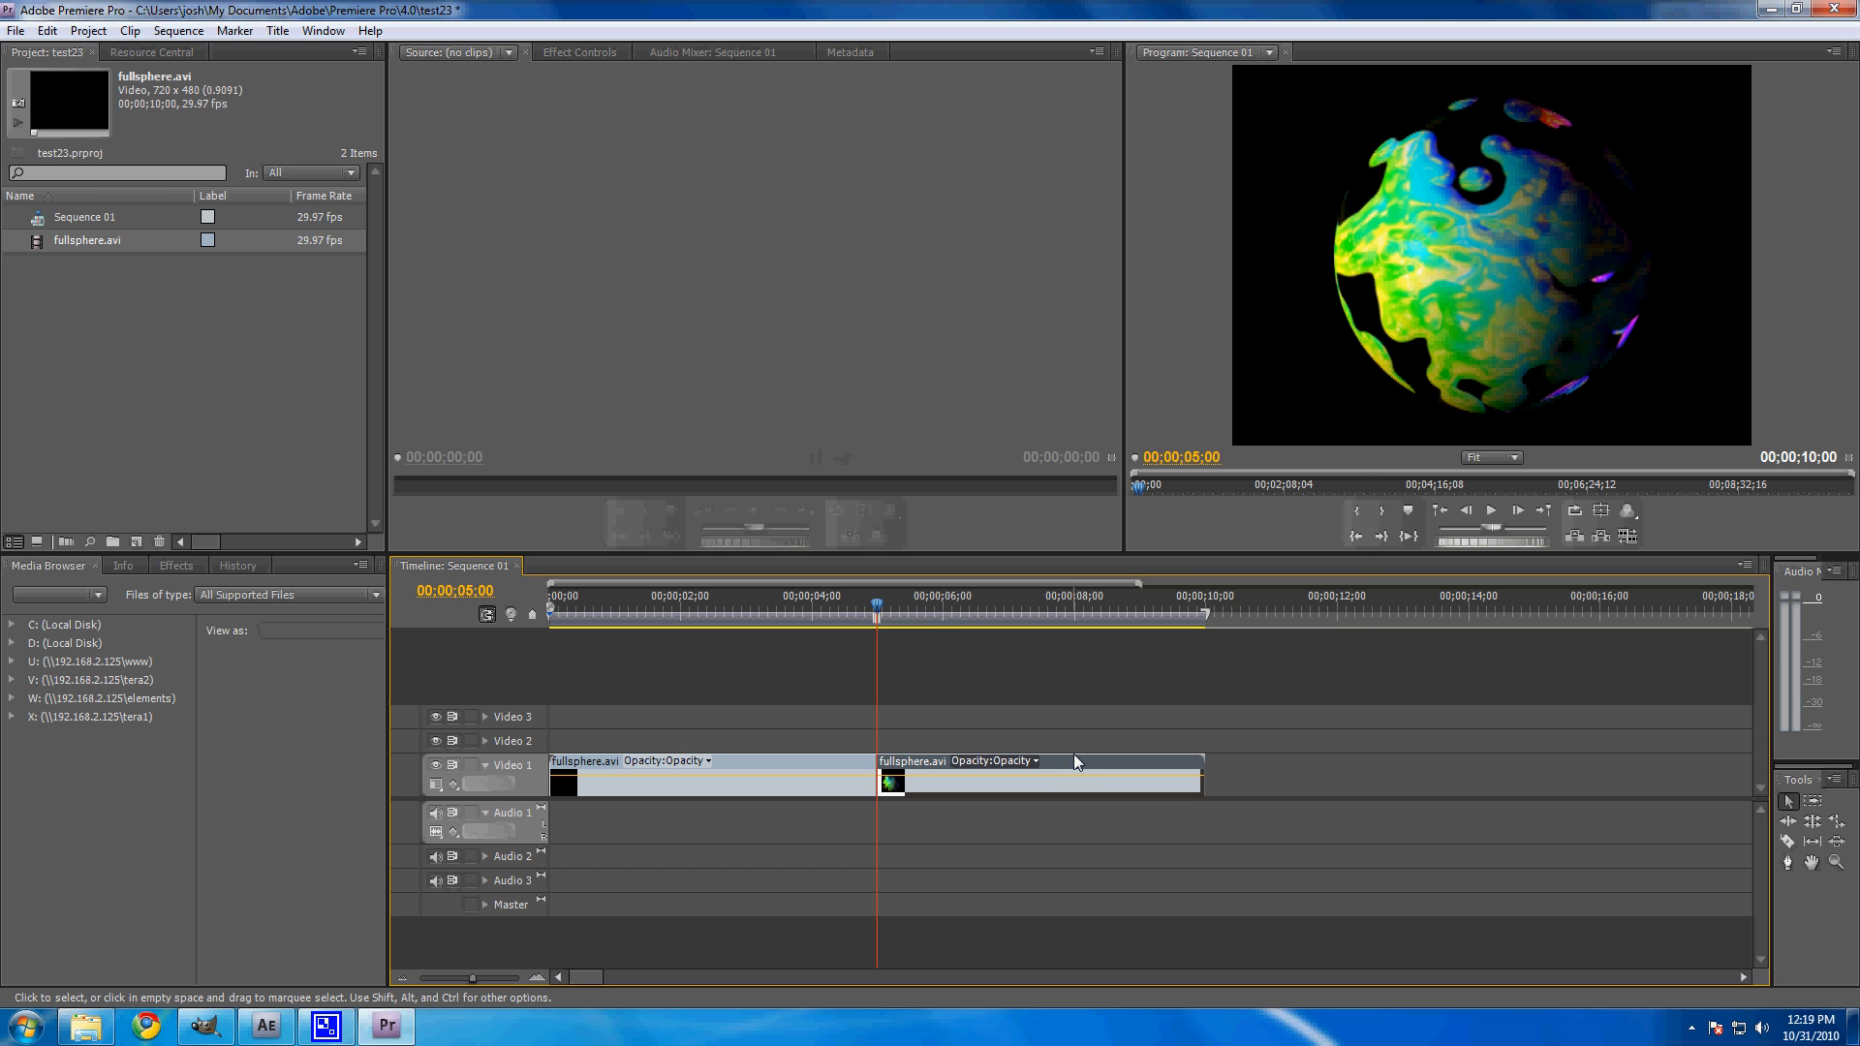
right_click(1074, 756)
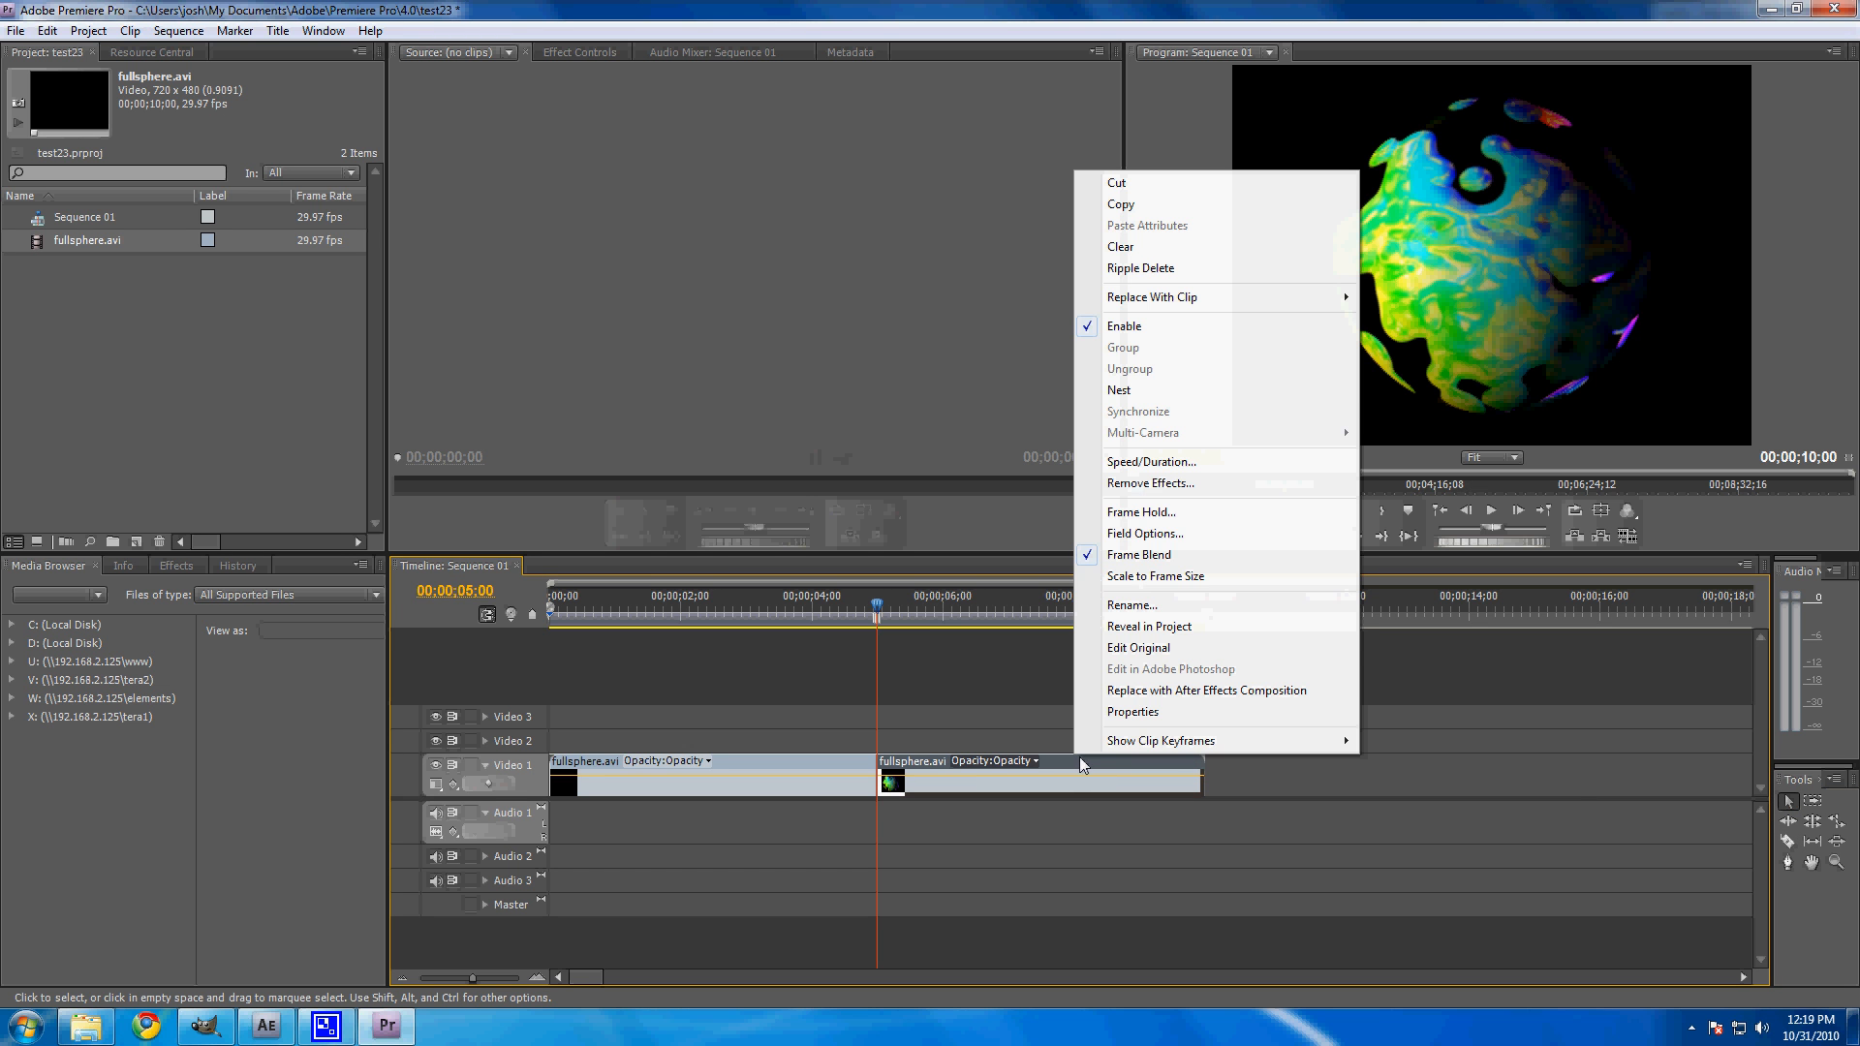
left_click(1144, 270)
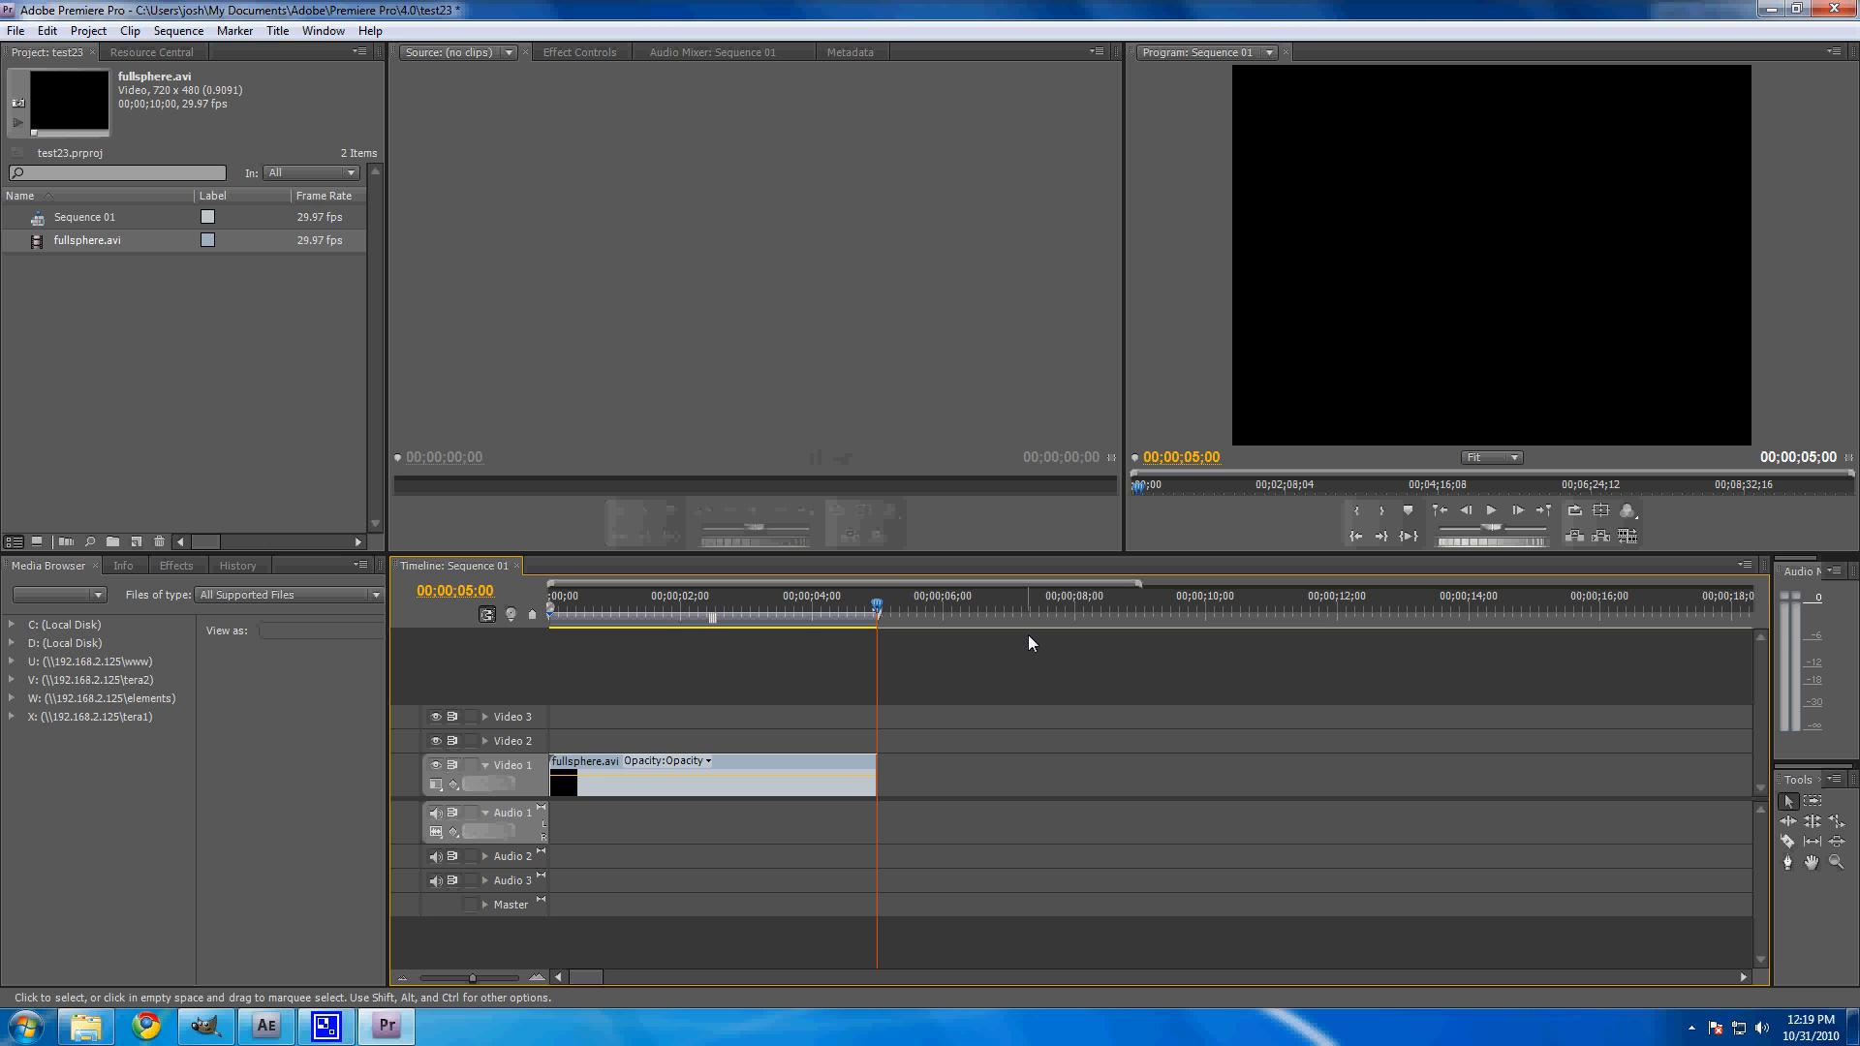
Step: Export Sequence 01 as part1.avi to workfolder and encode it in Adobe Media Encoder
left_click(16, 30)
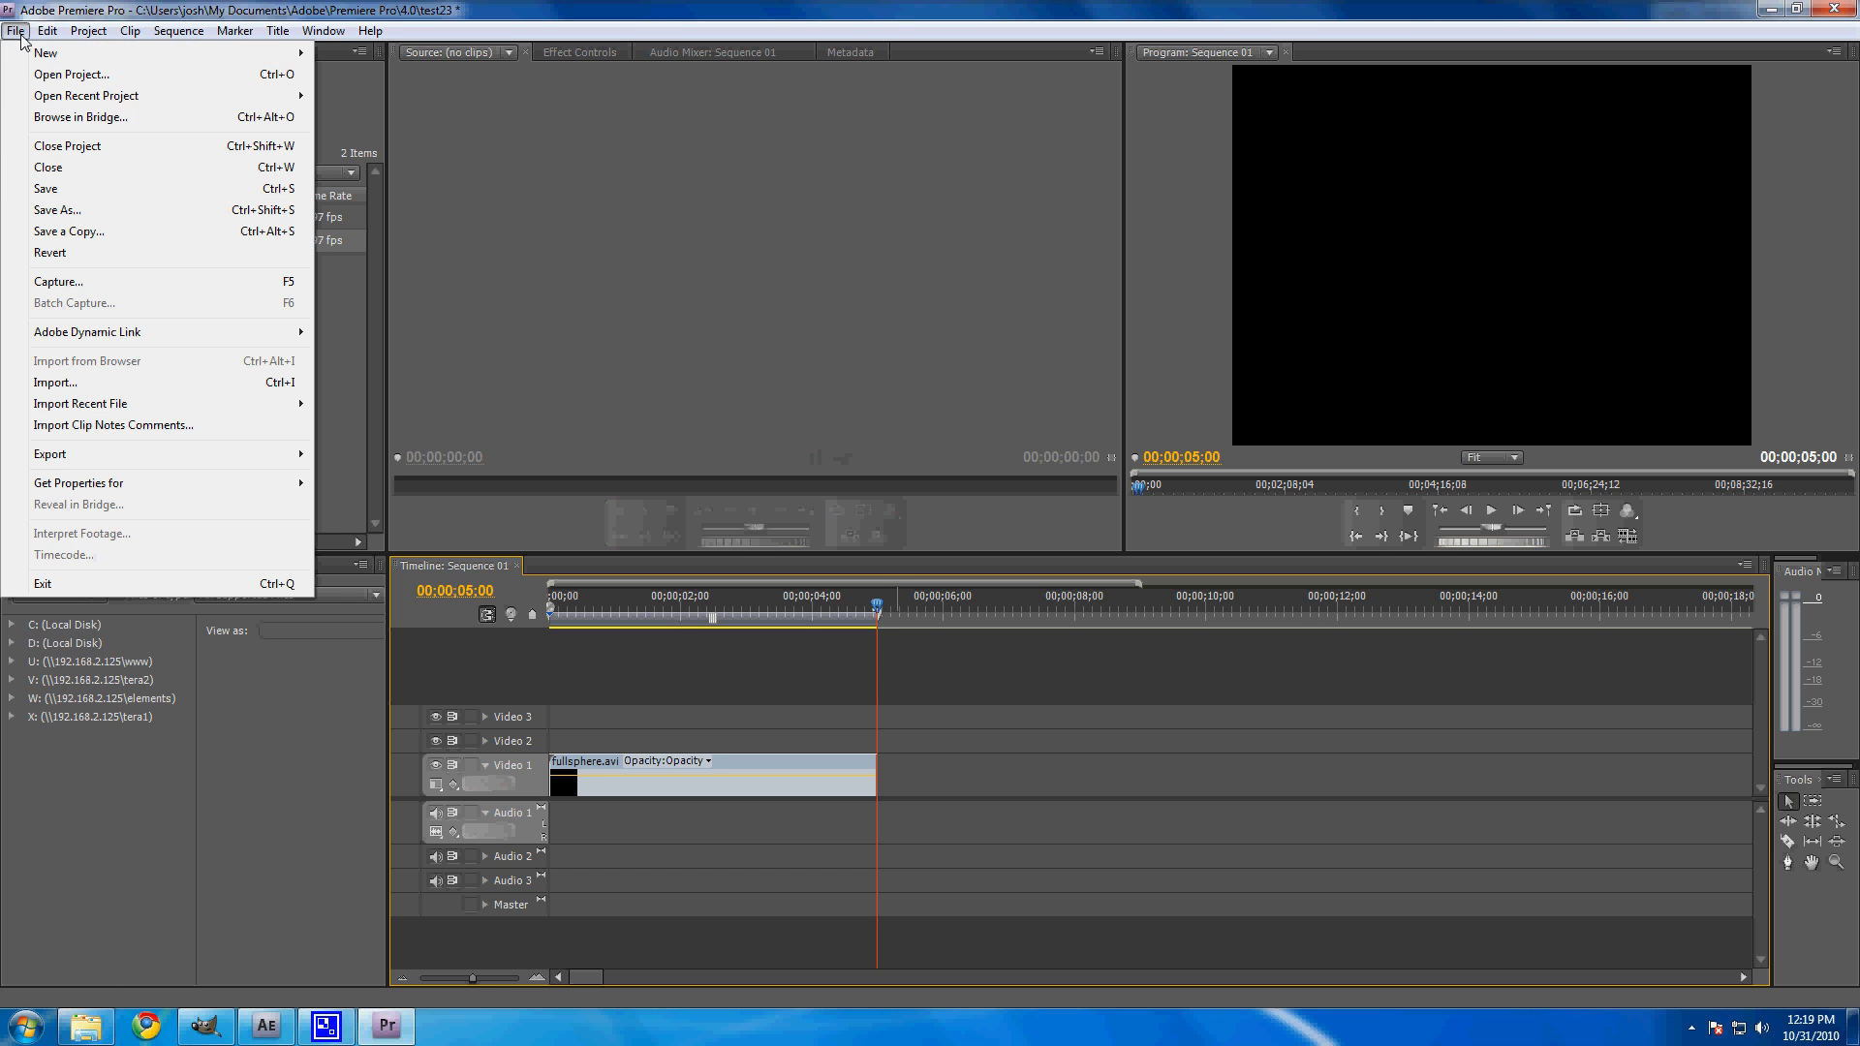
mouse_move(102, 466)
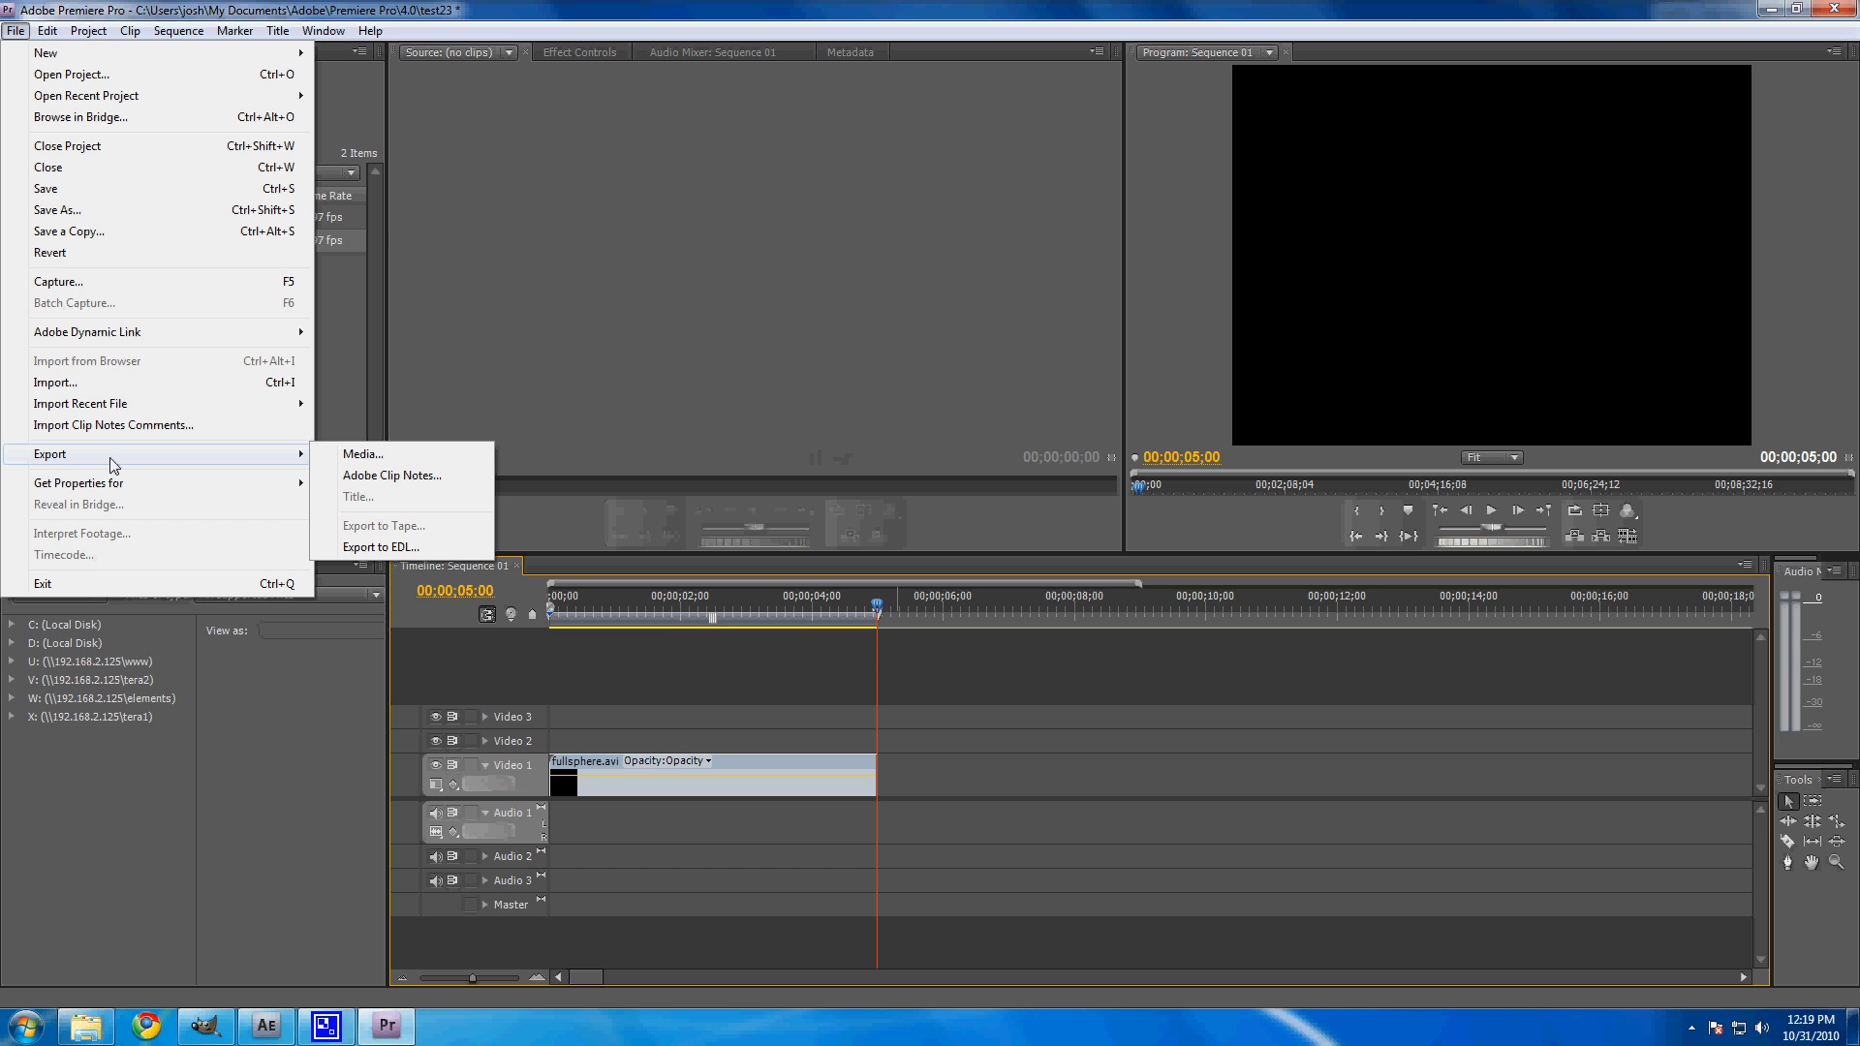
left_click(361, 454)
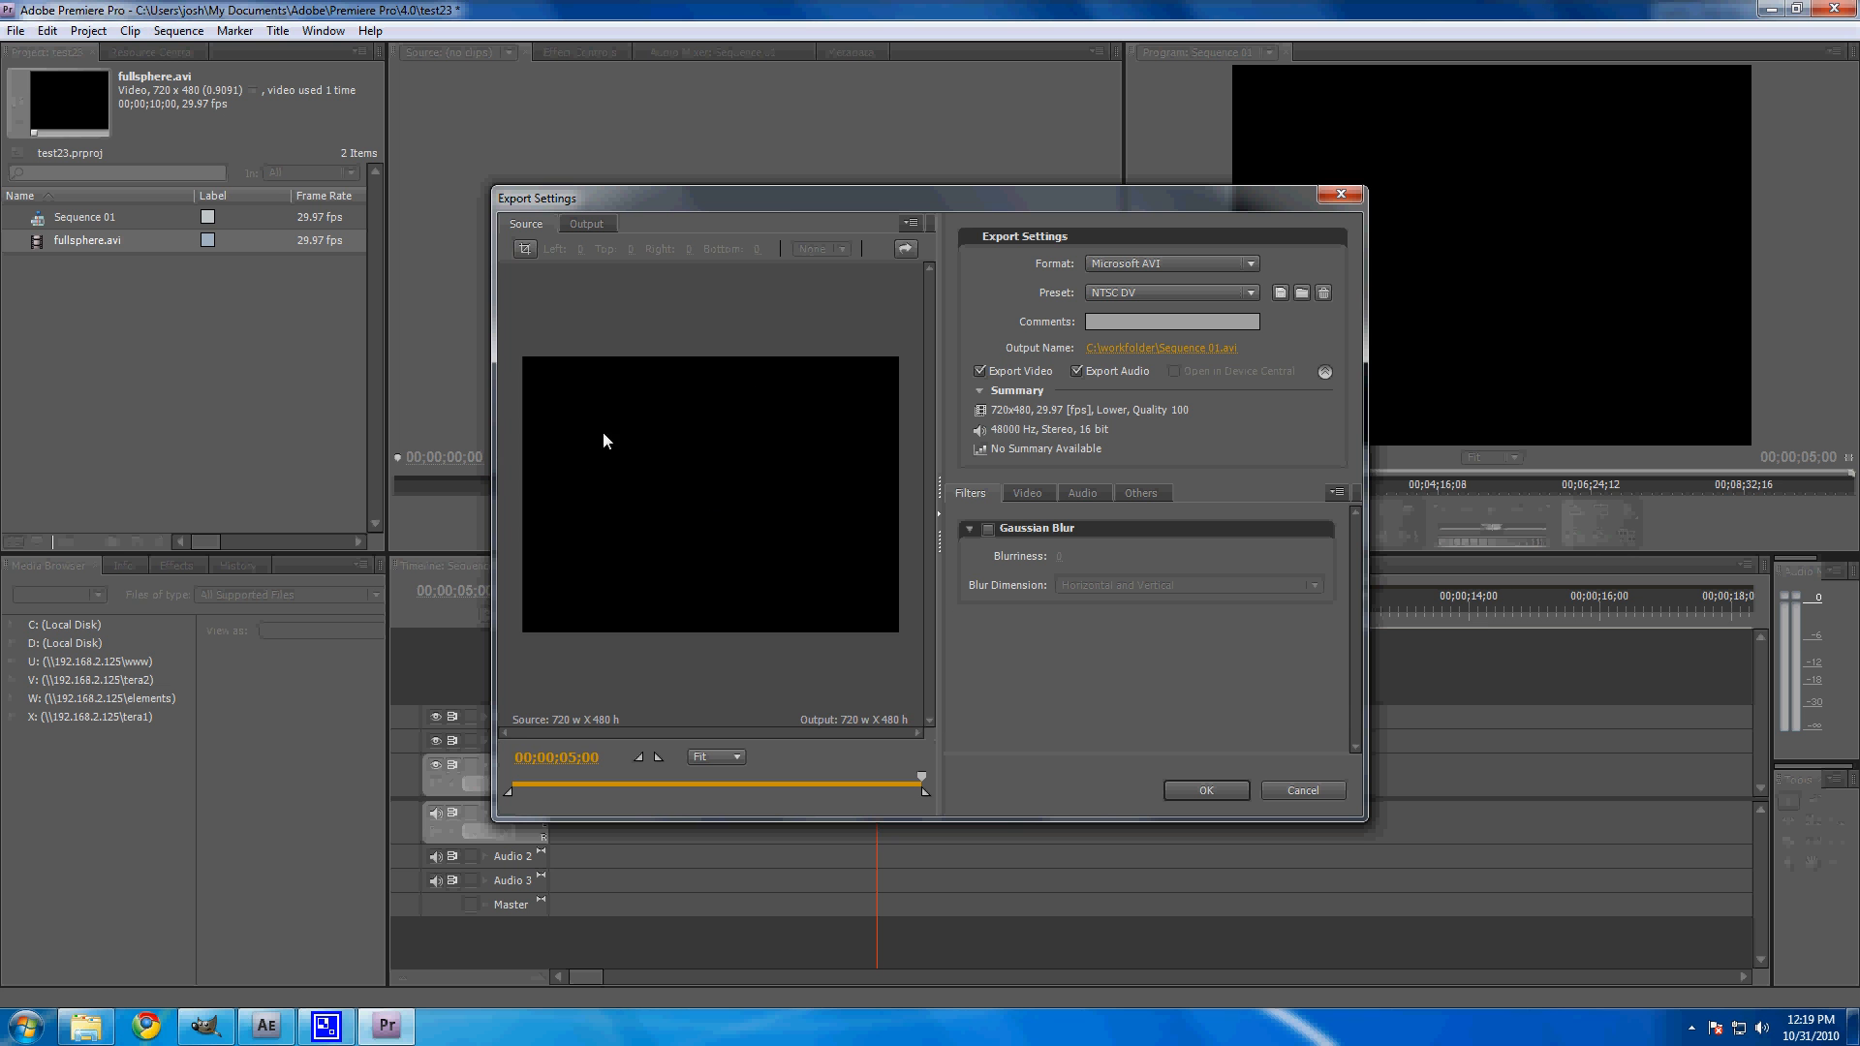
left_click(1129, 349)
left_click(933, 696)
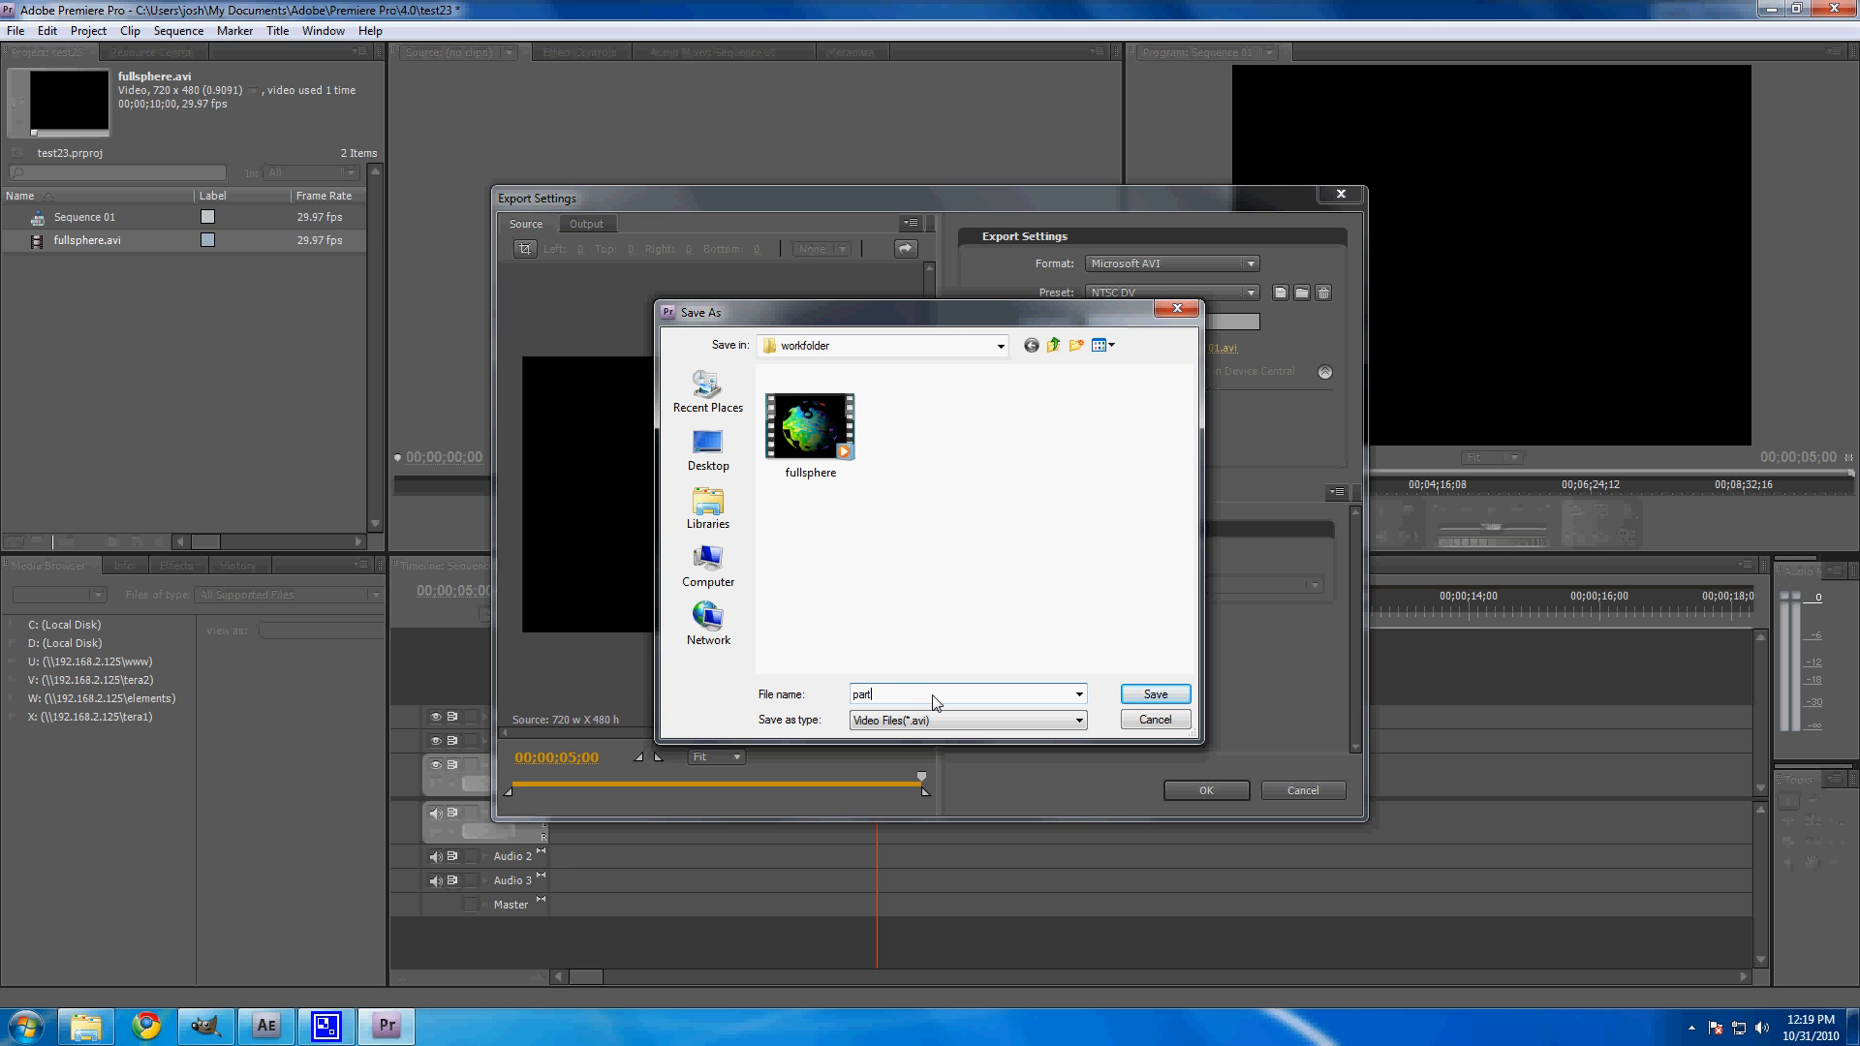
left_click(1173, 696)
left_click(1216, 793)
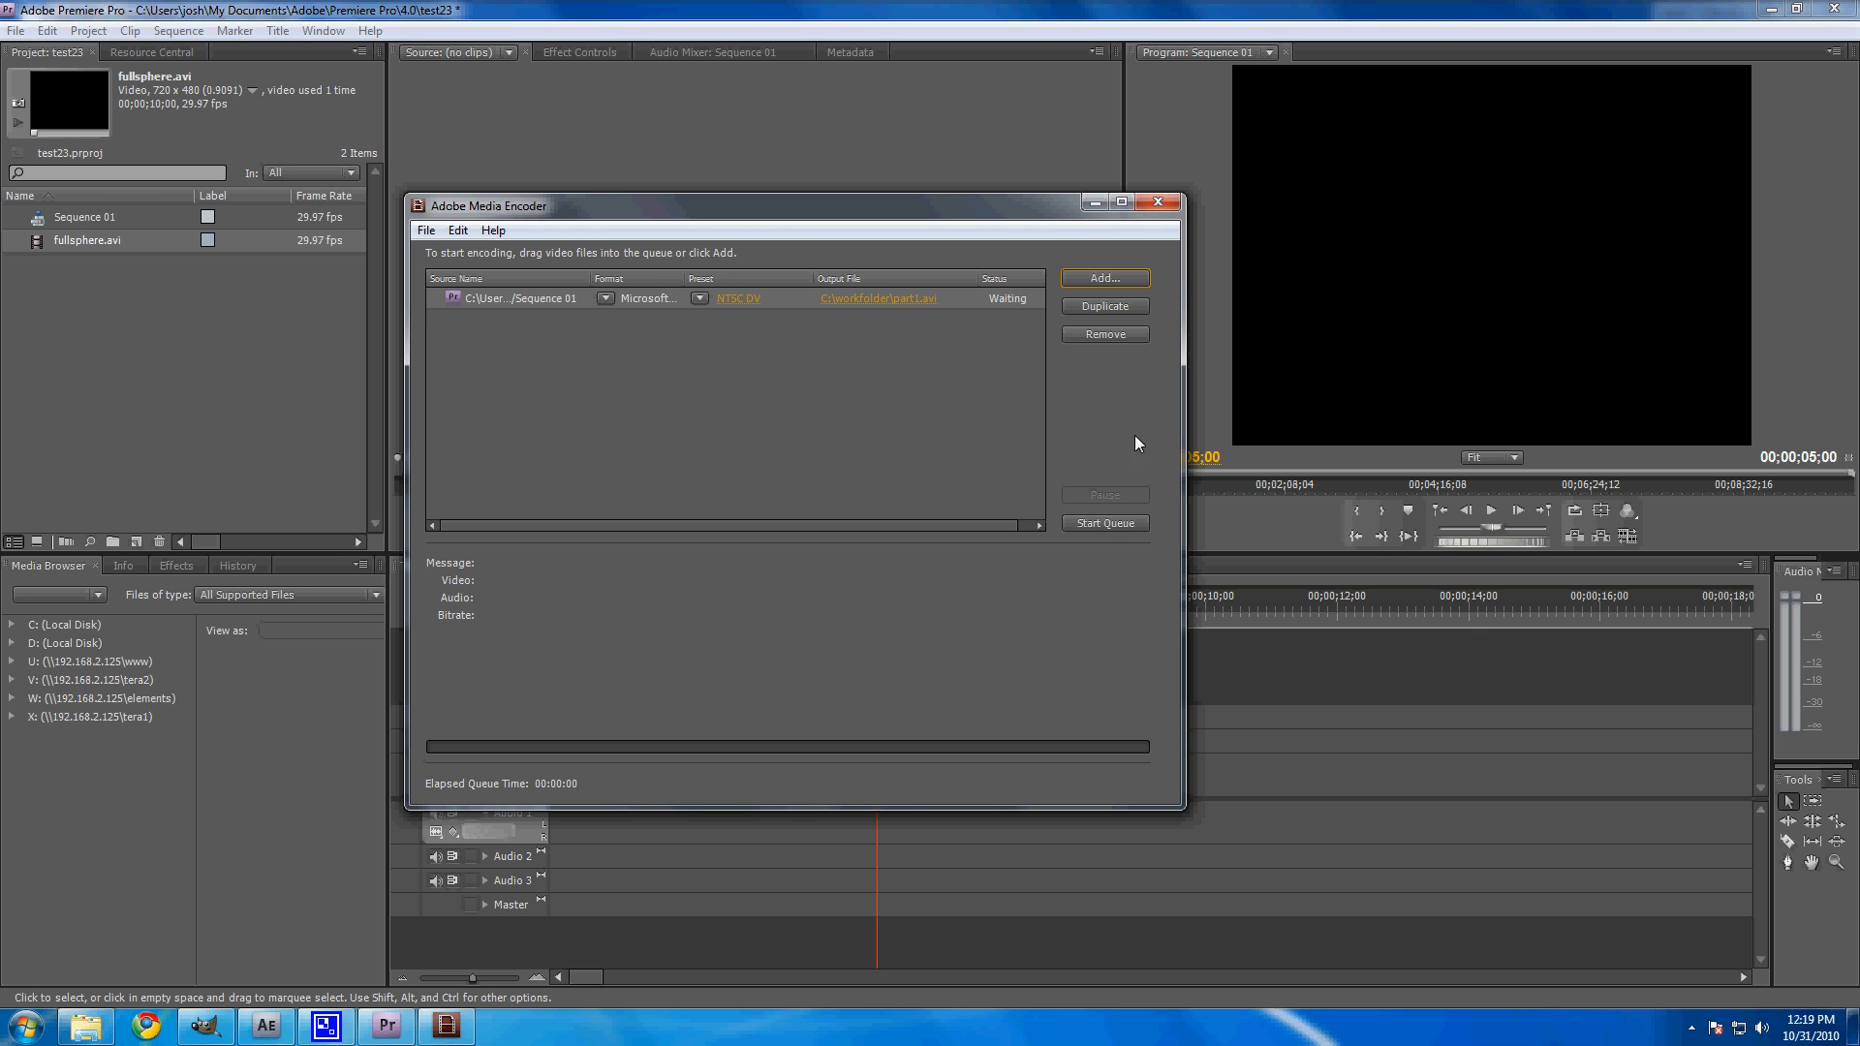
left_click(1112, 521)
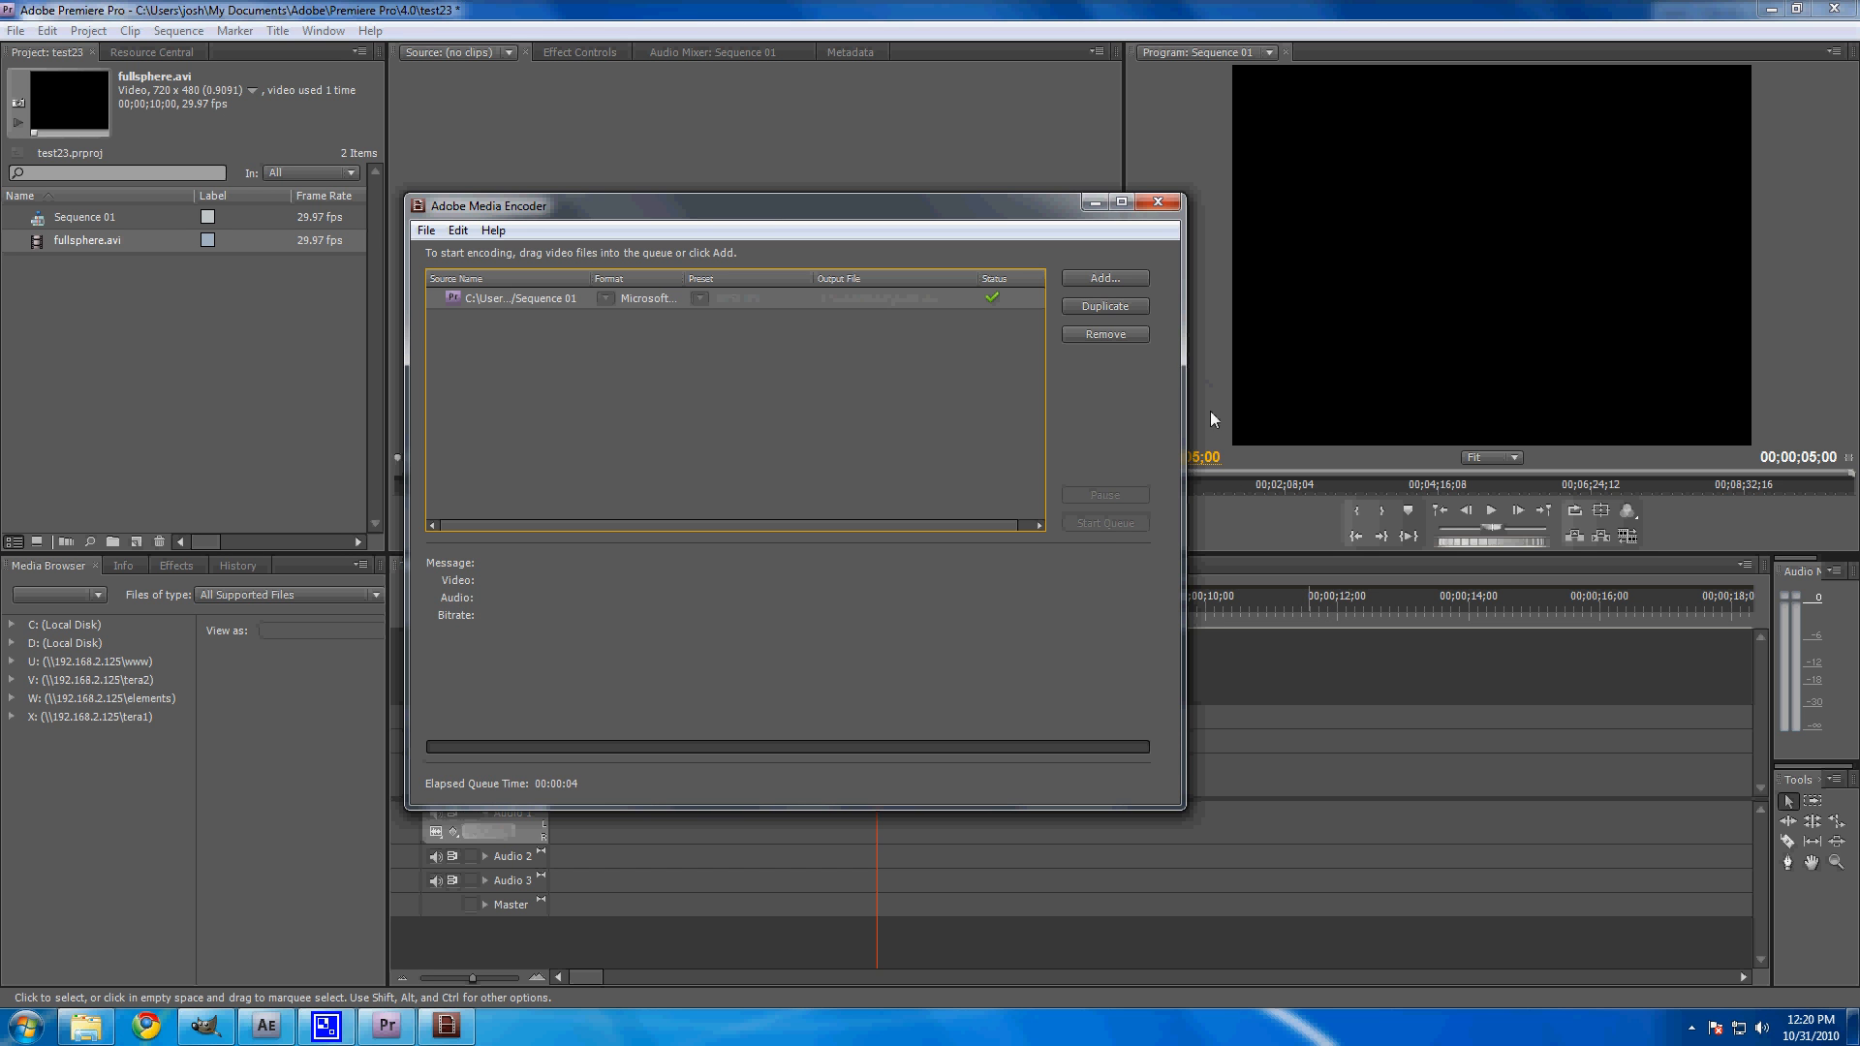
Step: Back in Premiere Pro, undo the last ripple delete and ripple delete the first half of the fullsphere.avi clip on Video 1 instead
left_click(1249, 519)
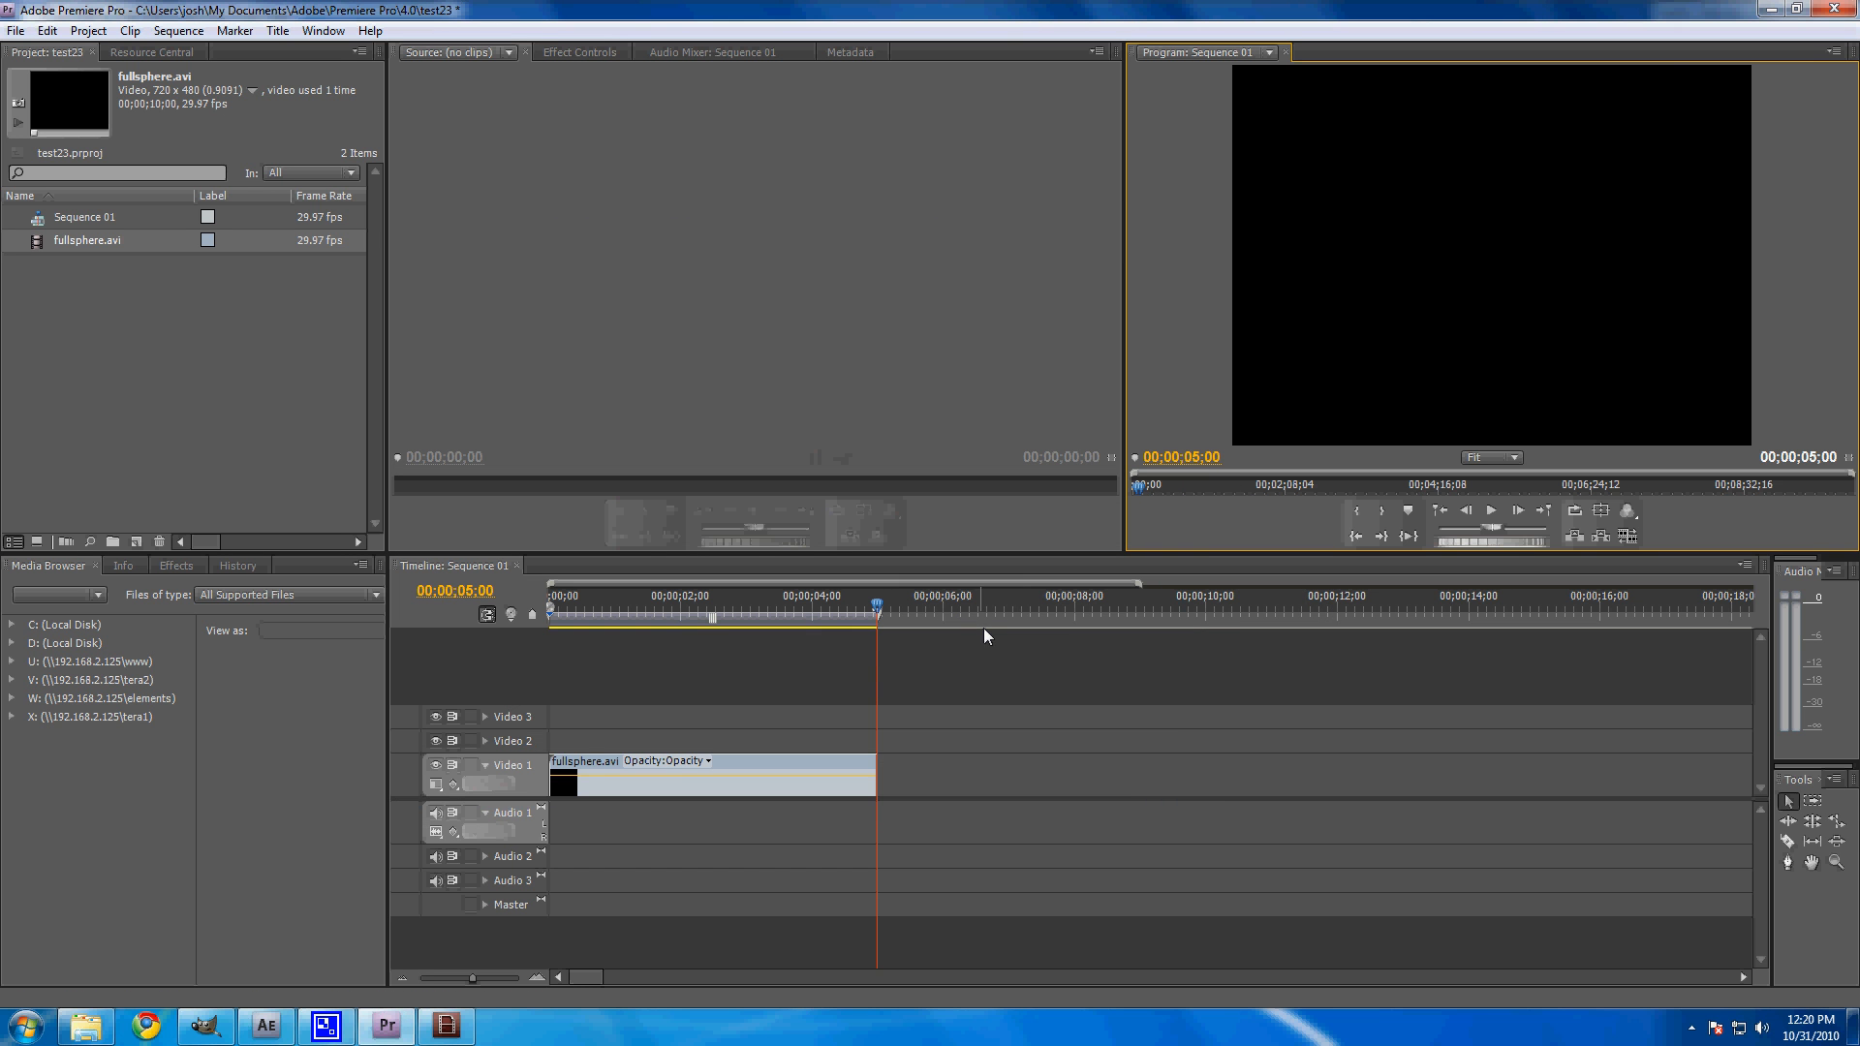
key("ctrl+v")
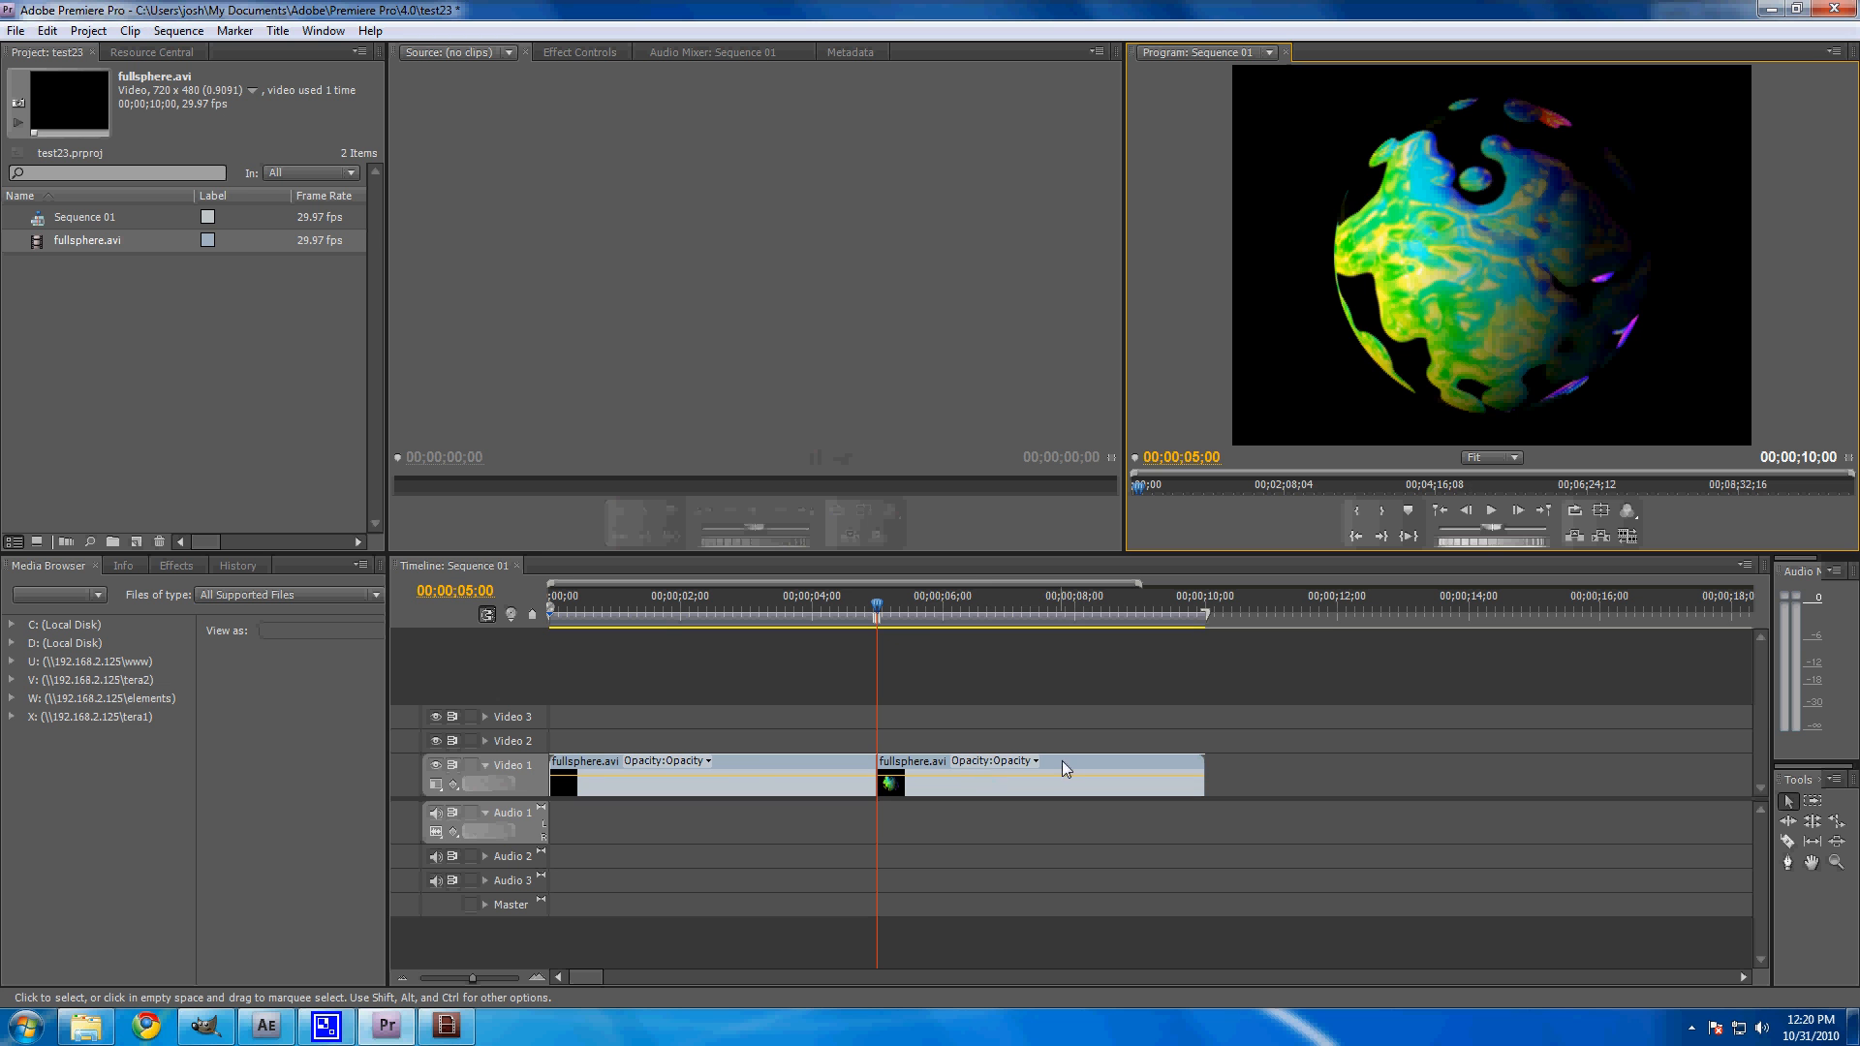
right_click(741, 759)
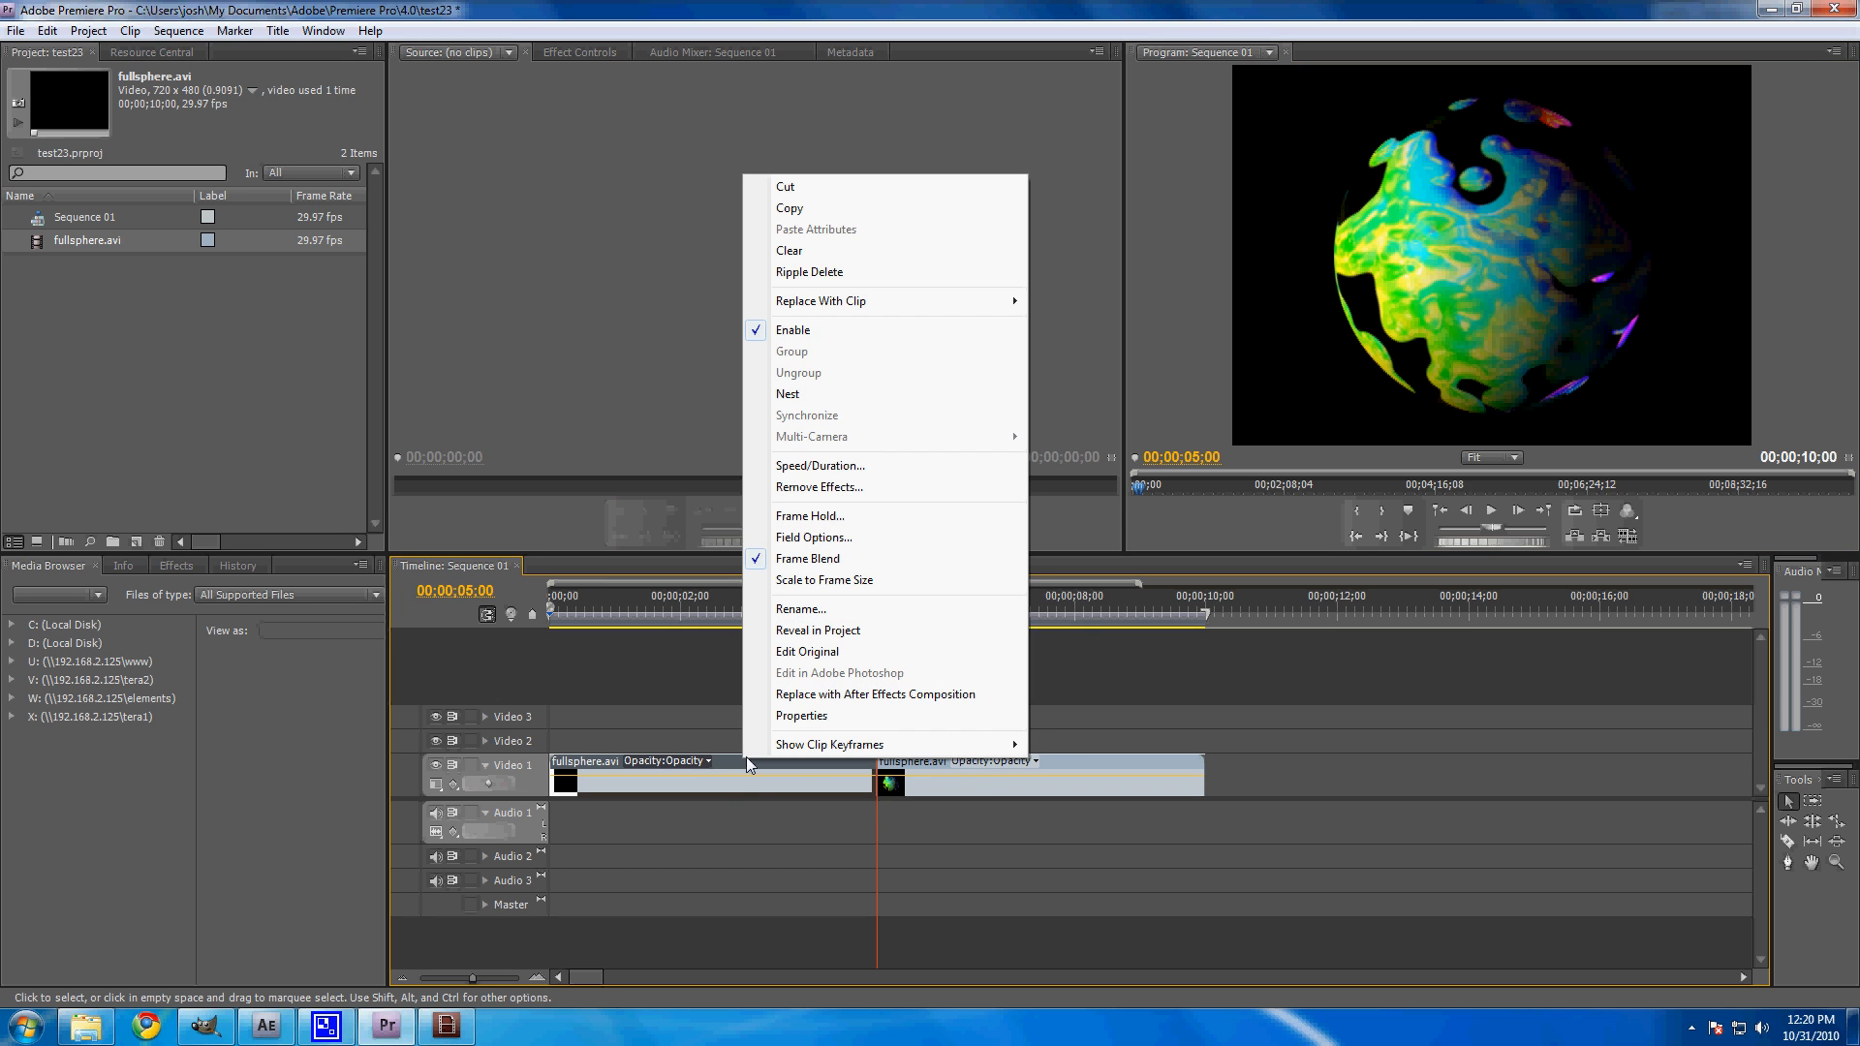
left_click(806, 272)
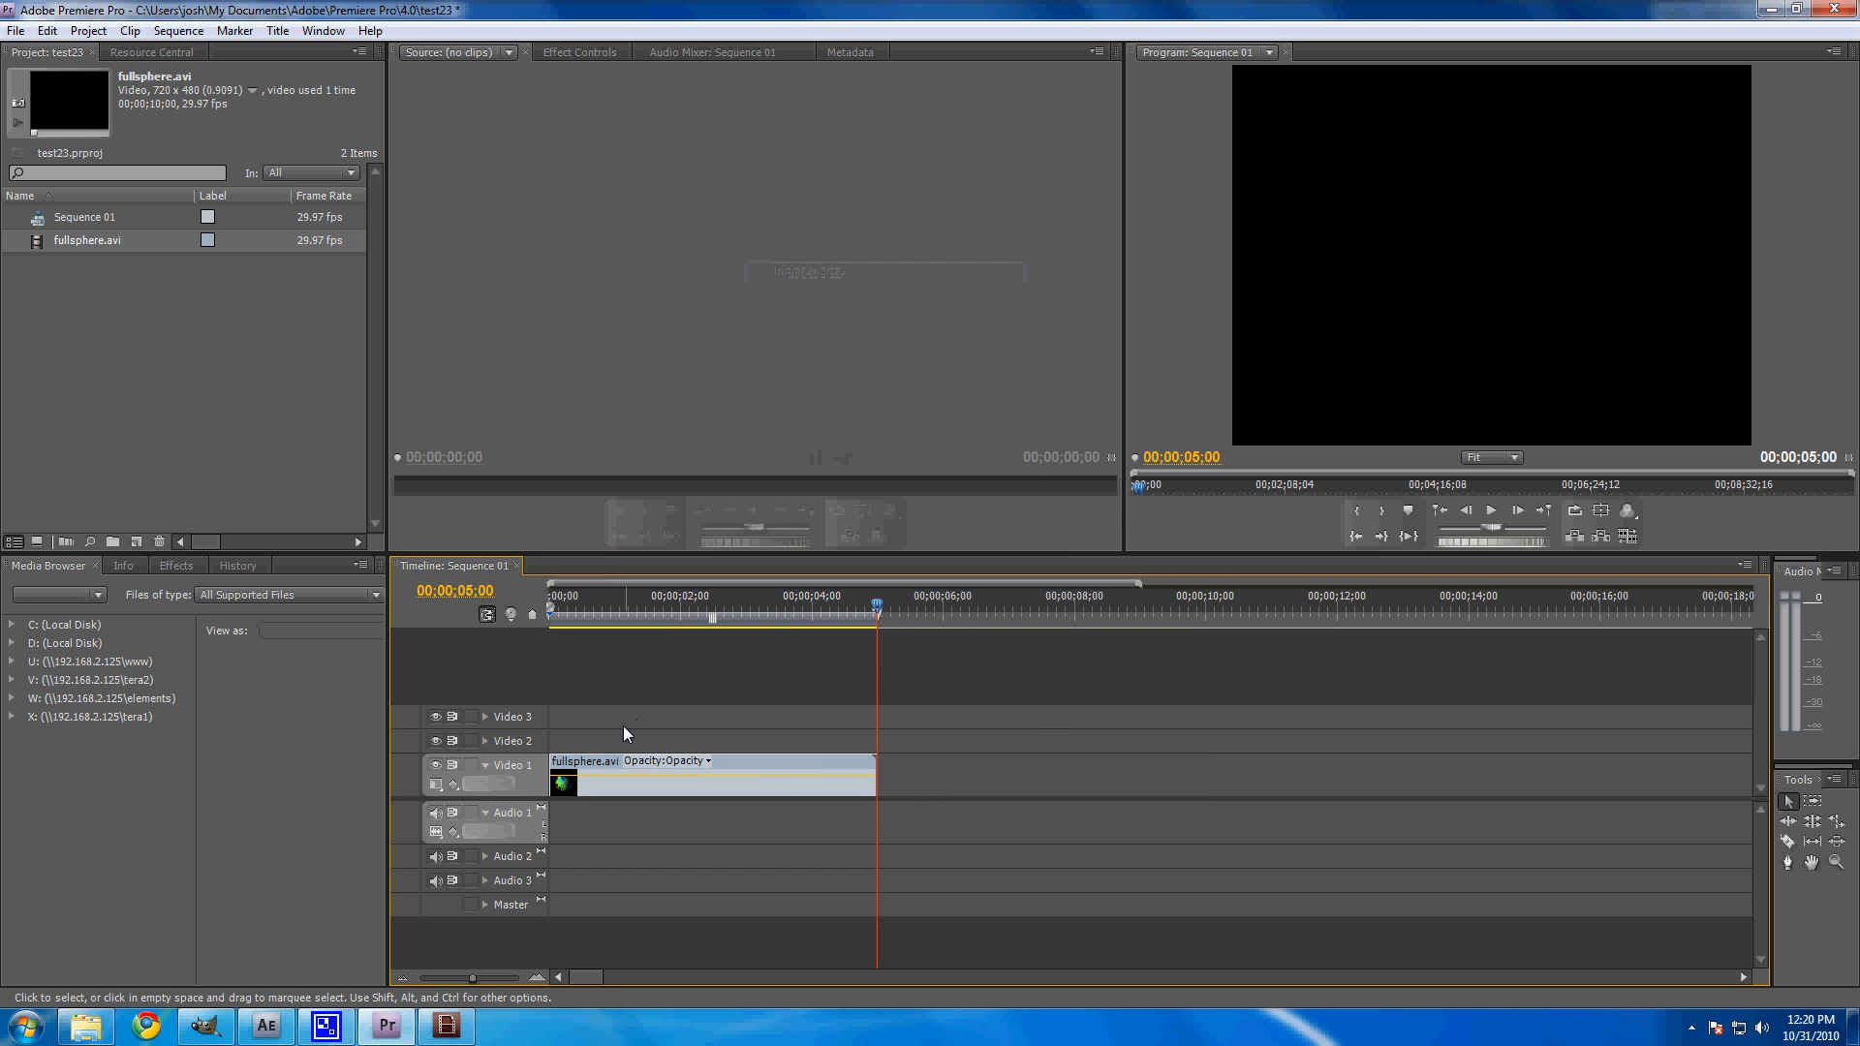
left_click_drag(876, 608, 645, 611)
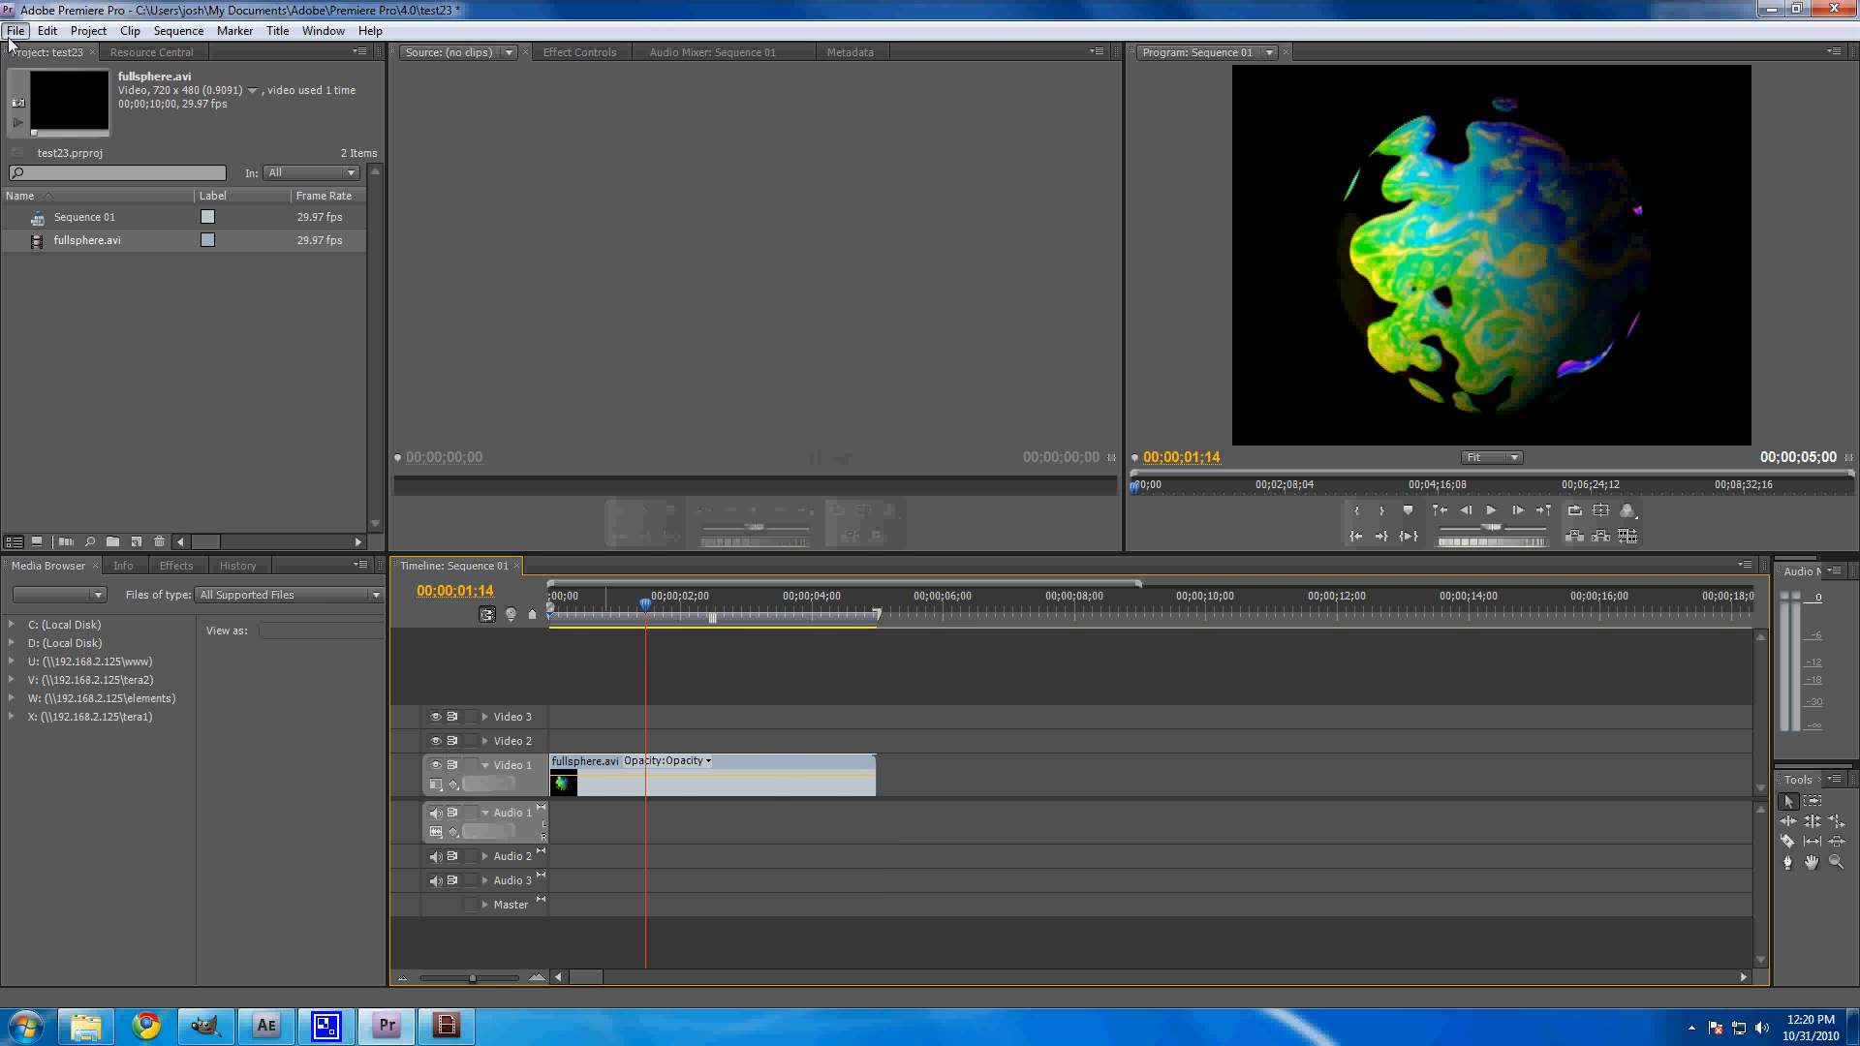
Step: Export the remaining half of Sequence 01 as part2.avi to workfolder and start encoding it in Adobe Media Encoder
left_click(15, 31)
mouse_move(173, 456)
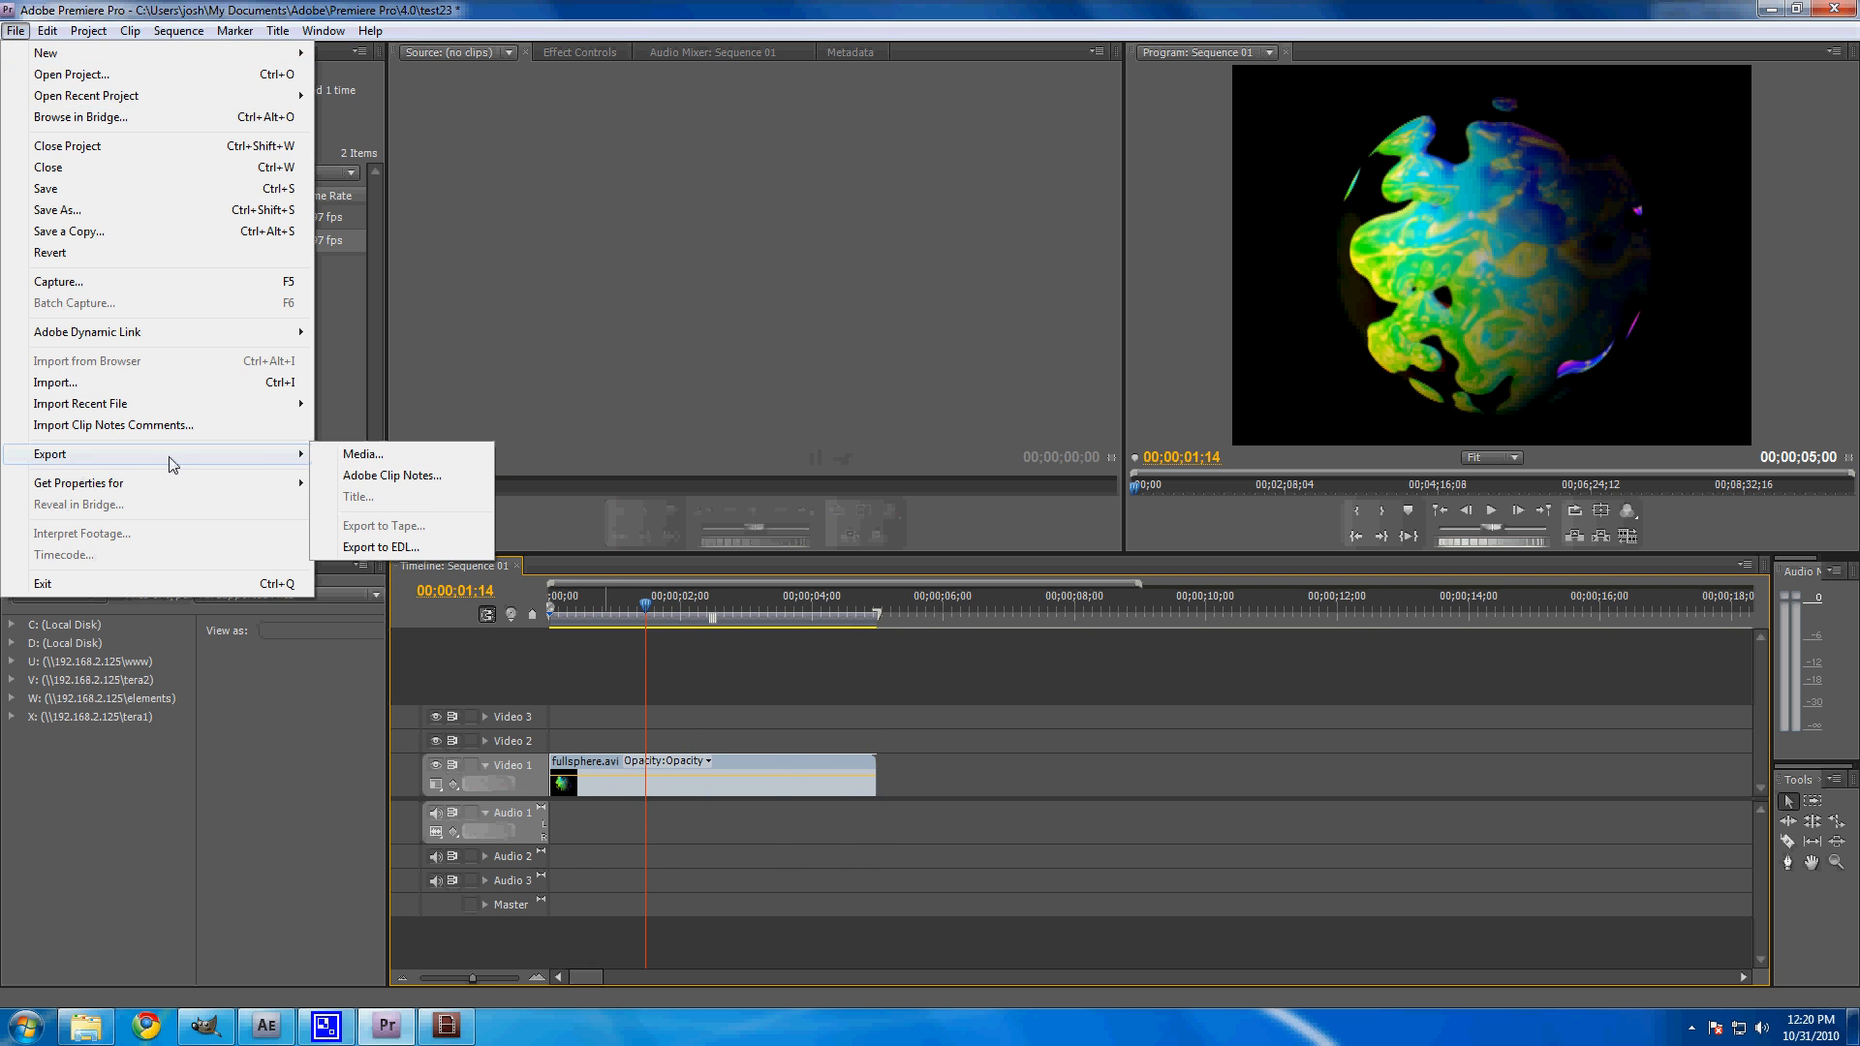
left_click(365, 455)
left_click(1136, 351)
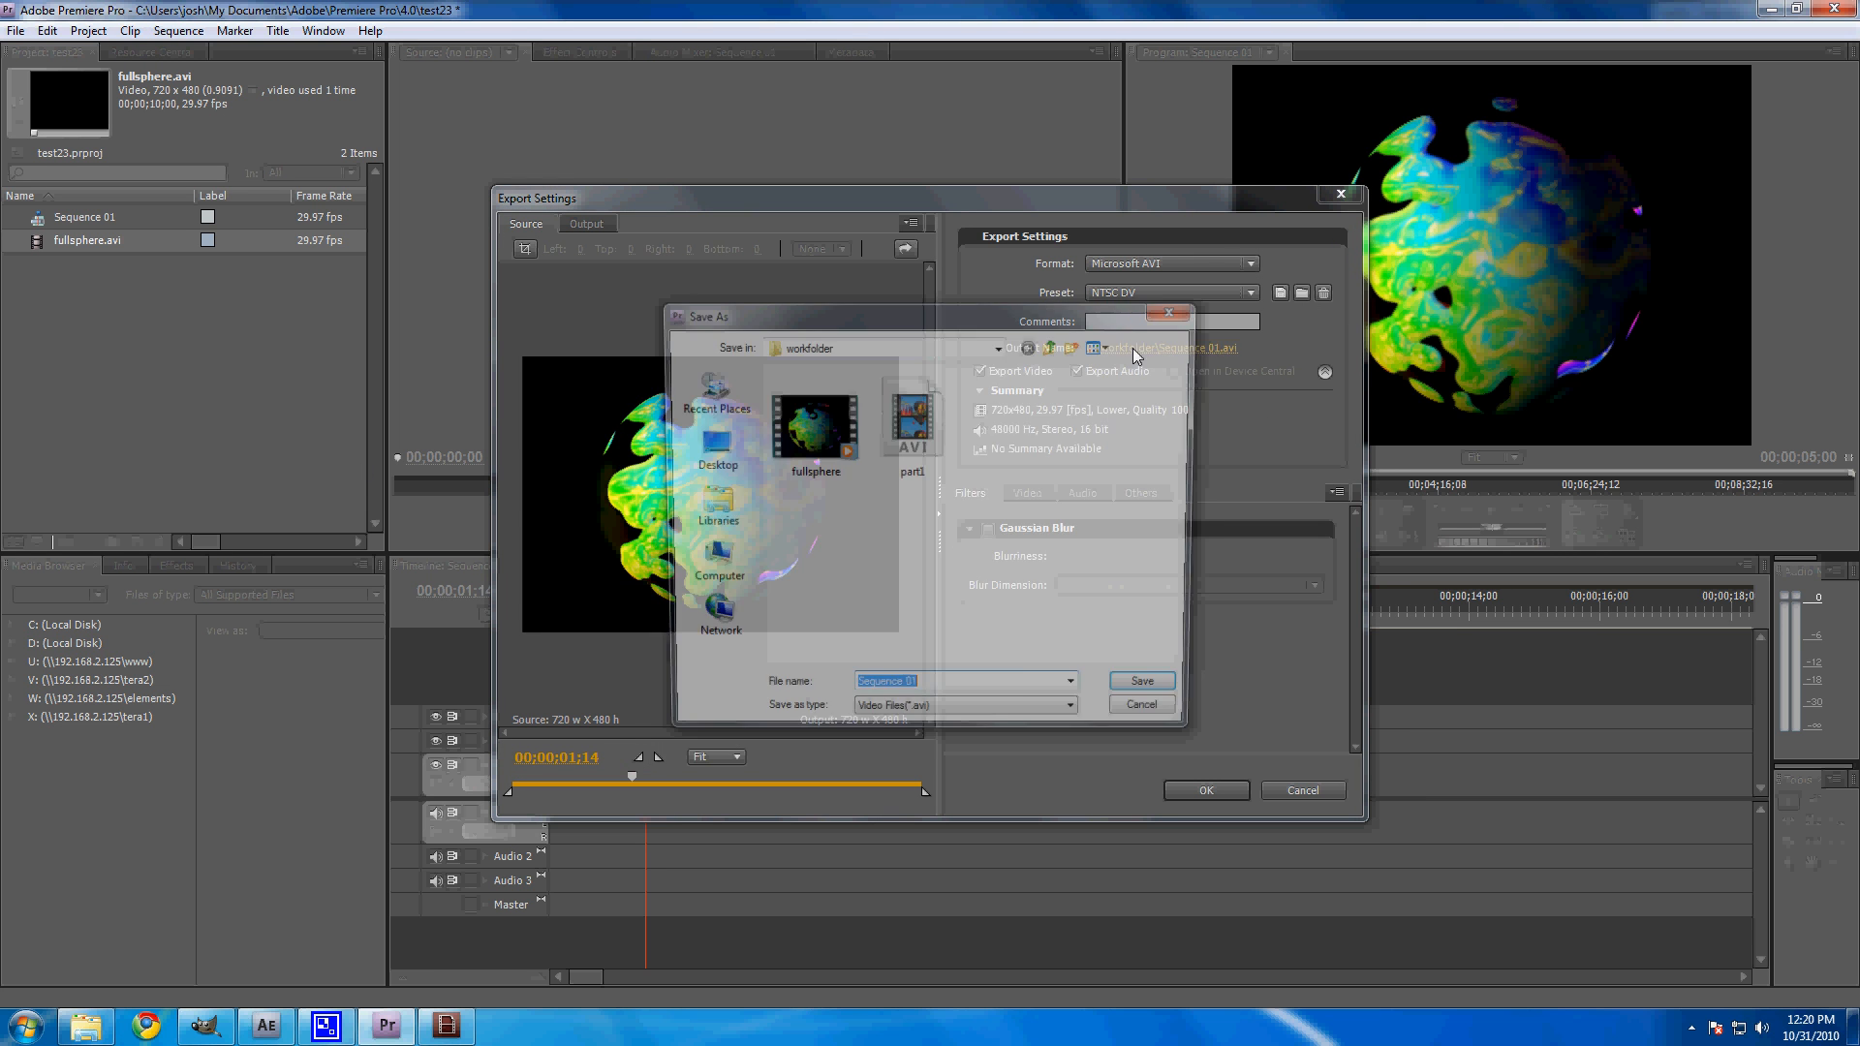
type("par")
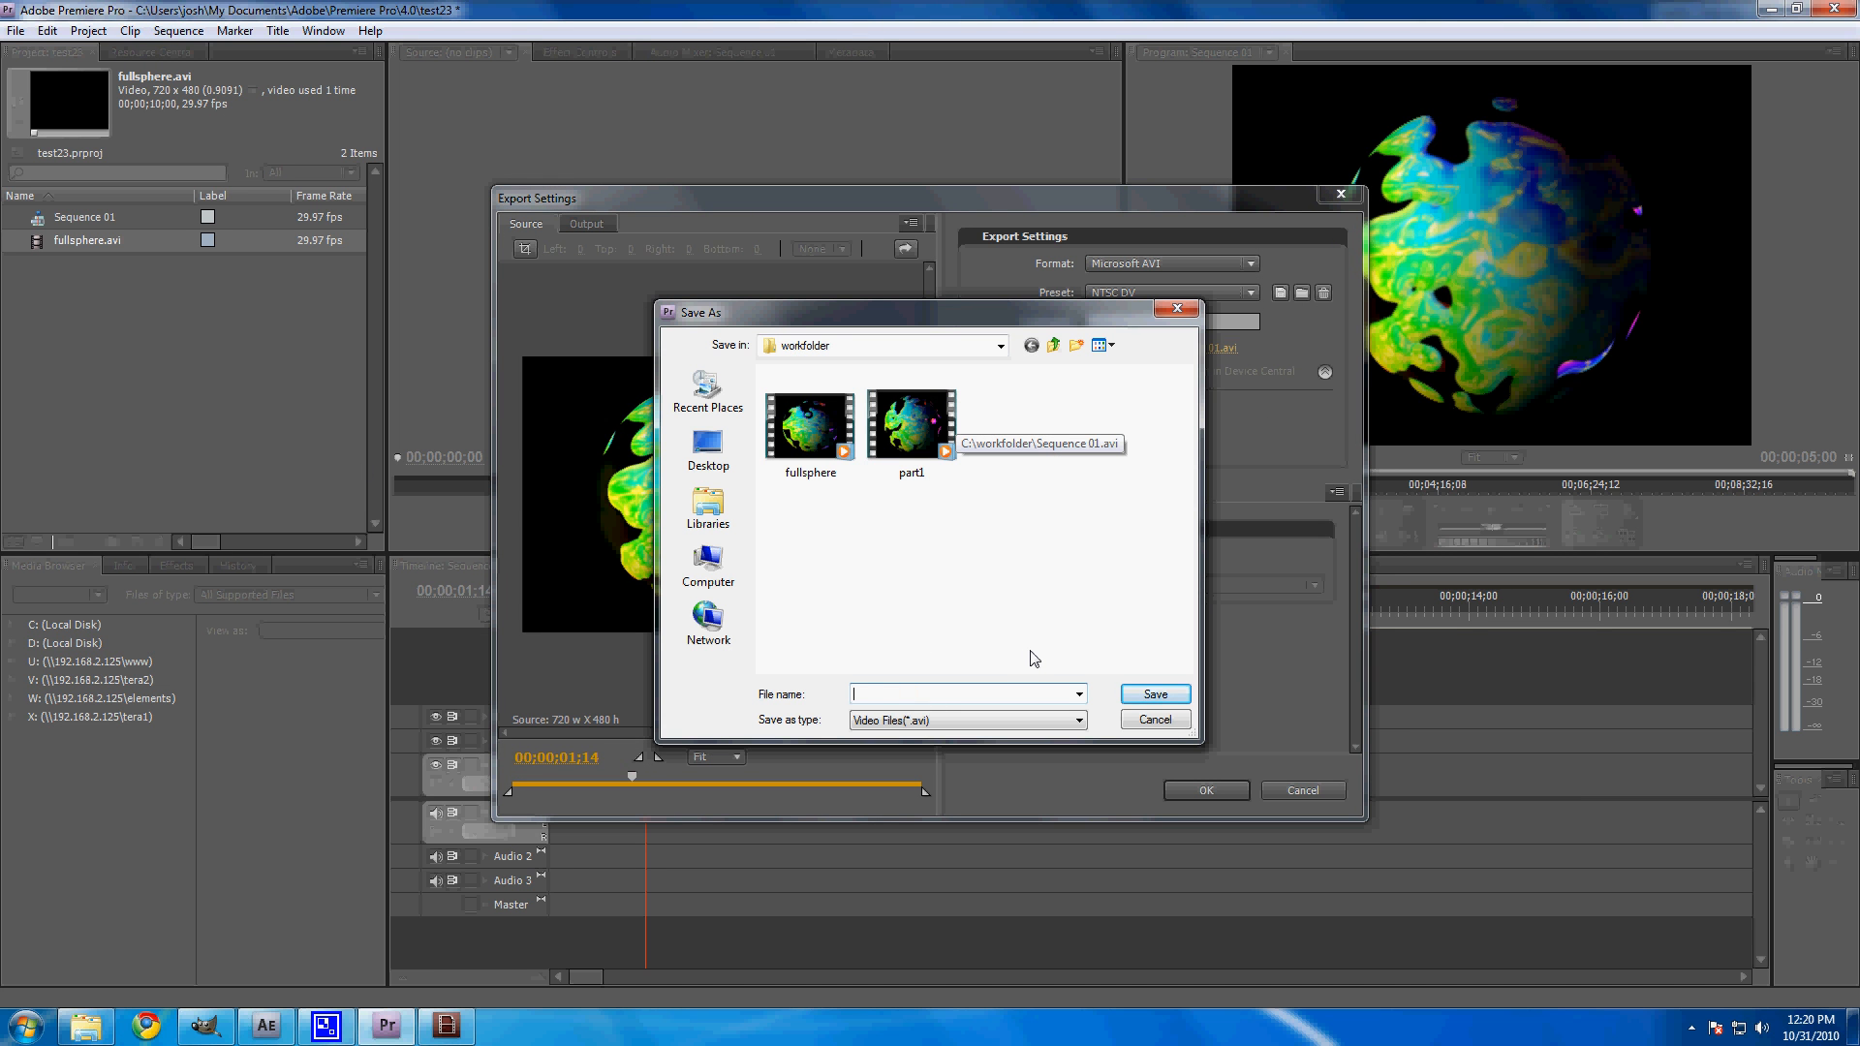
type("t2")
left_click(1150, 693)
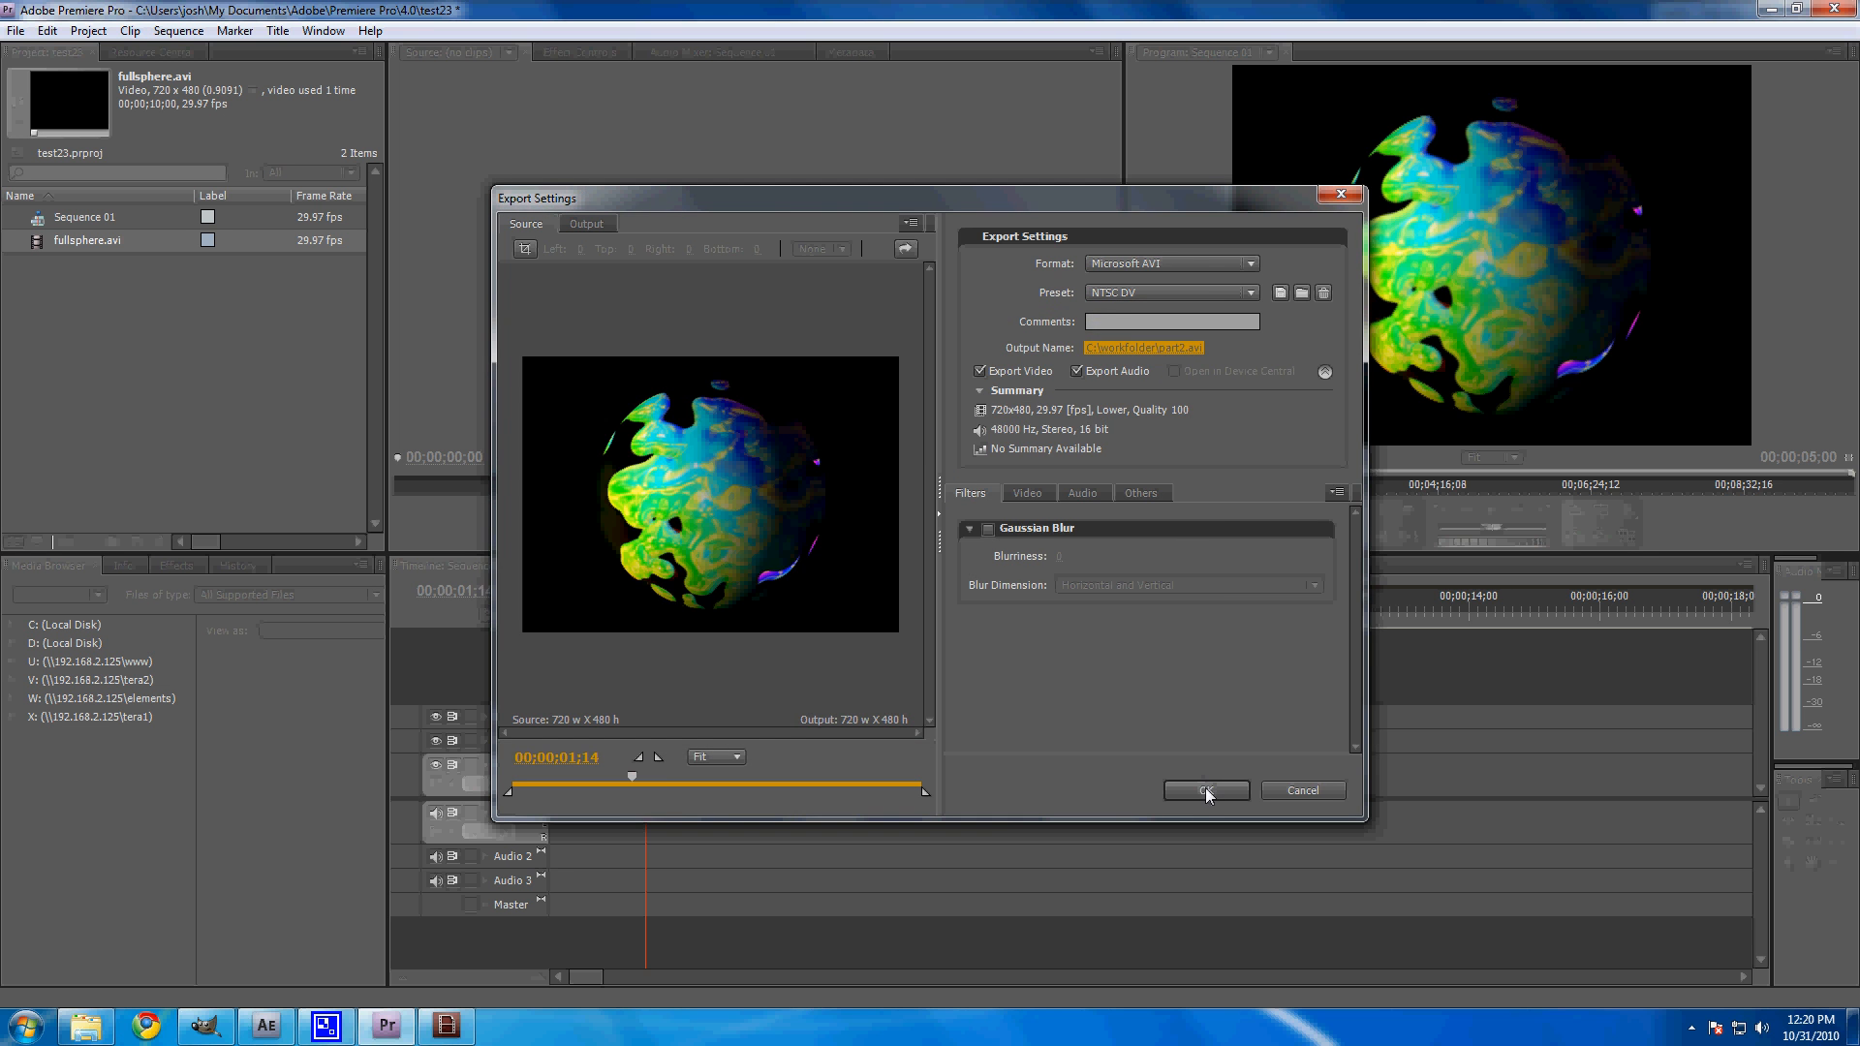
left_click(1207, 791)
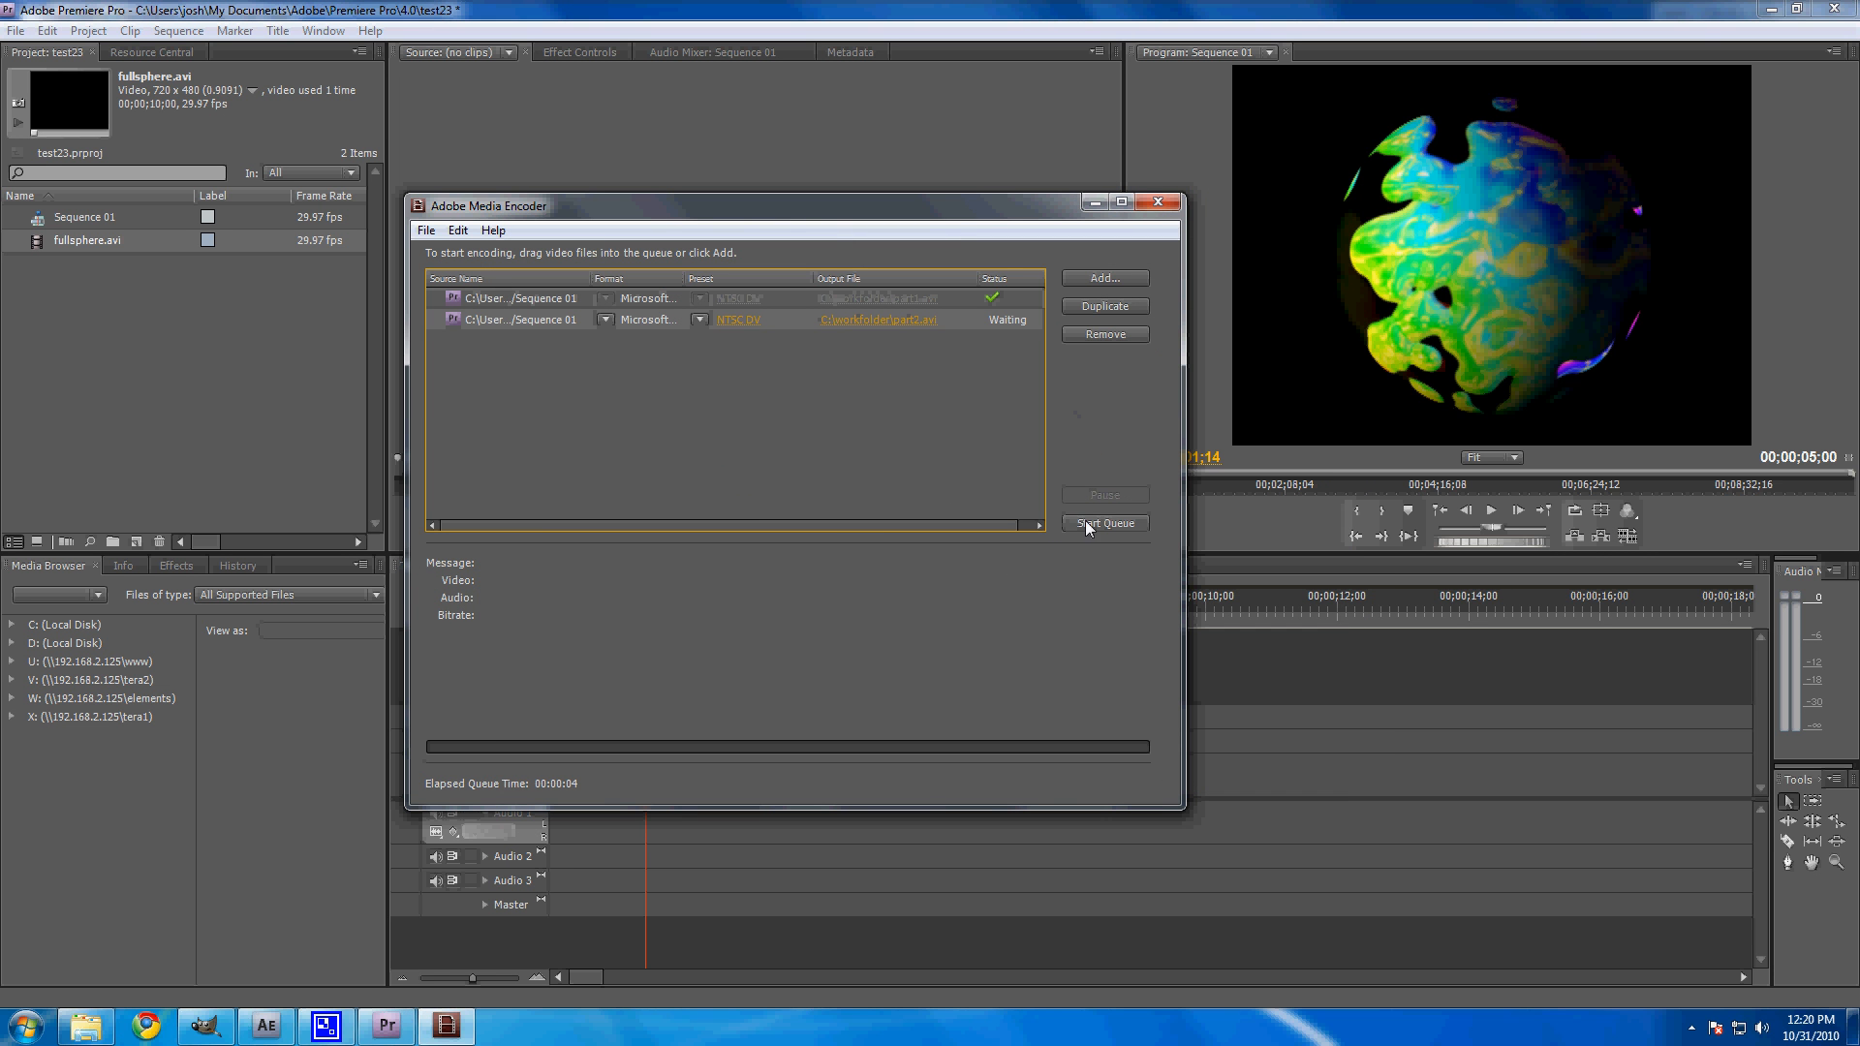
left_click(1089, 527)
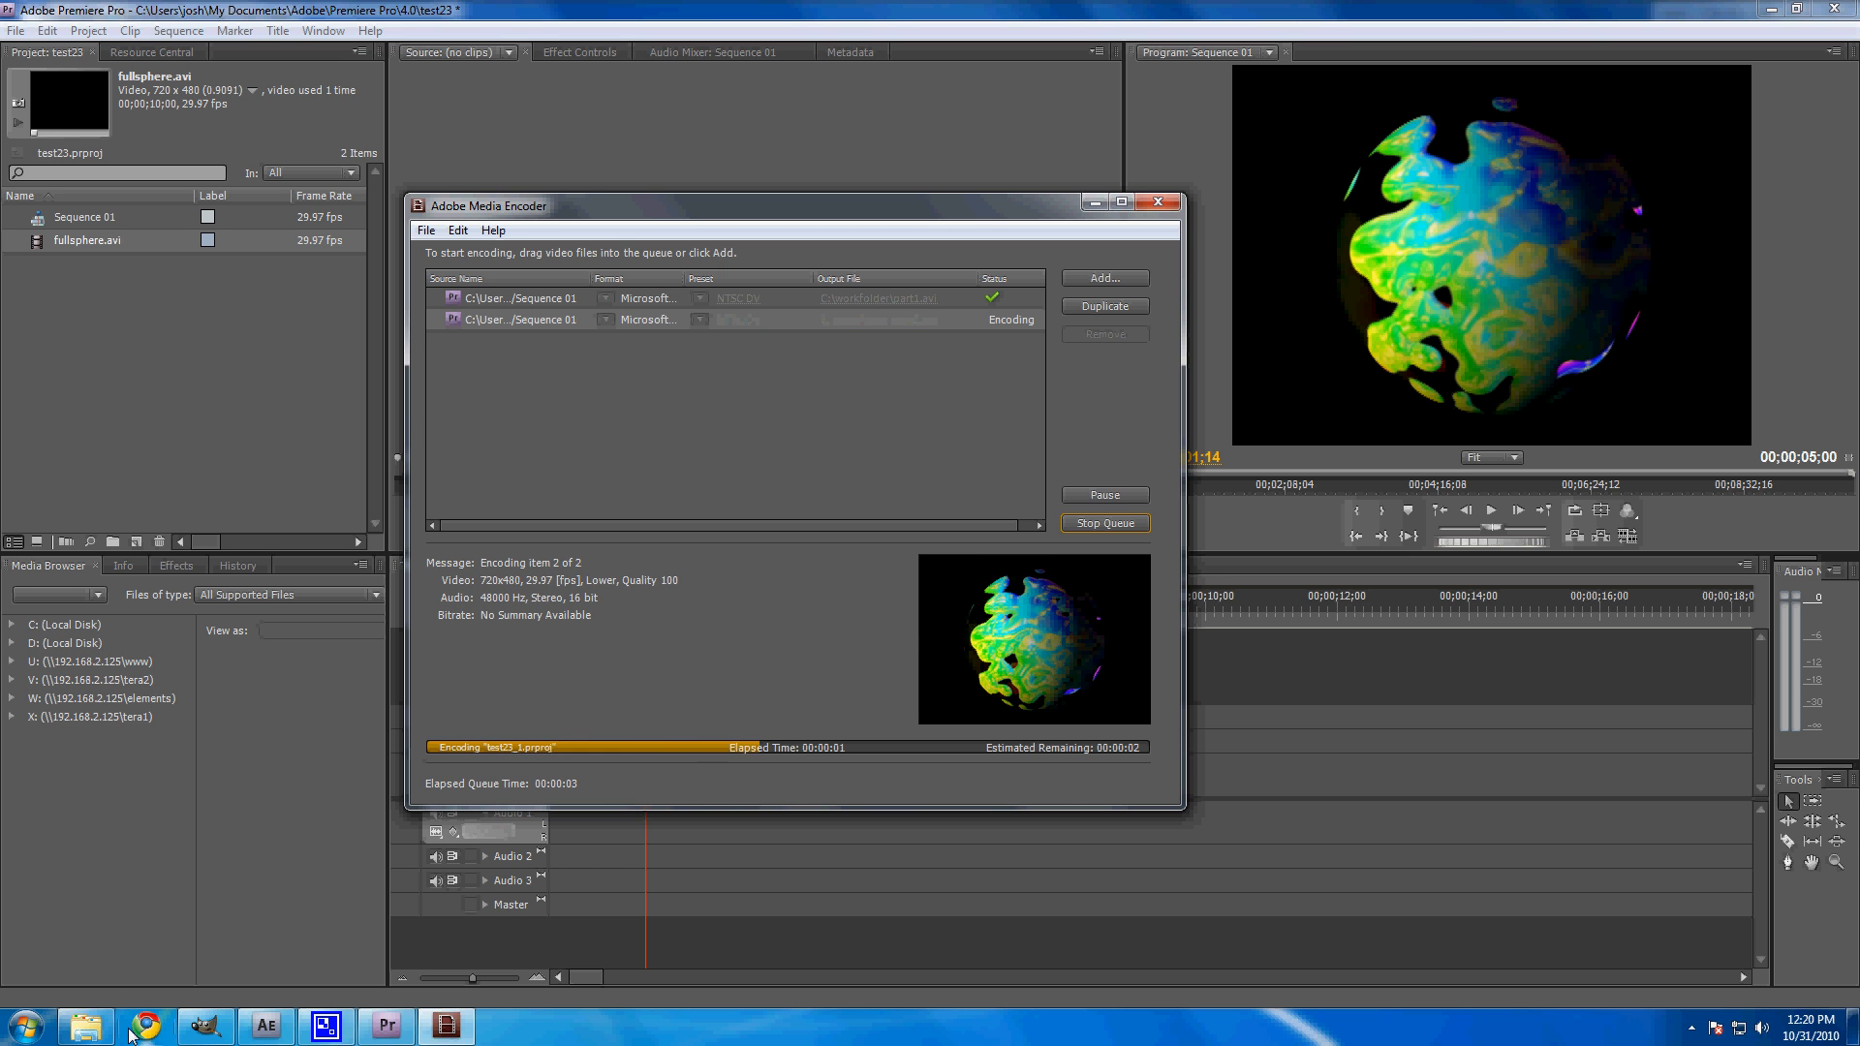
Step: Switch to Windows Explorer and examine the exported part1 and part2 clips in workfolder as thumbnails with their lengths
left_click(86, 1026)
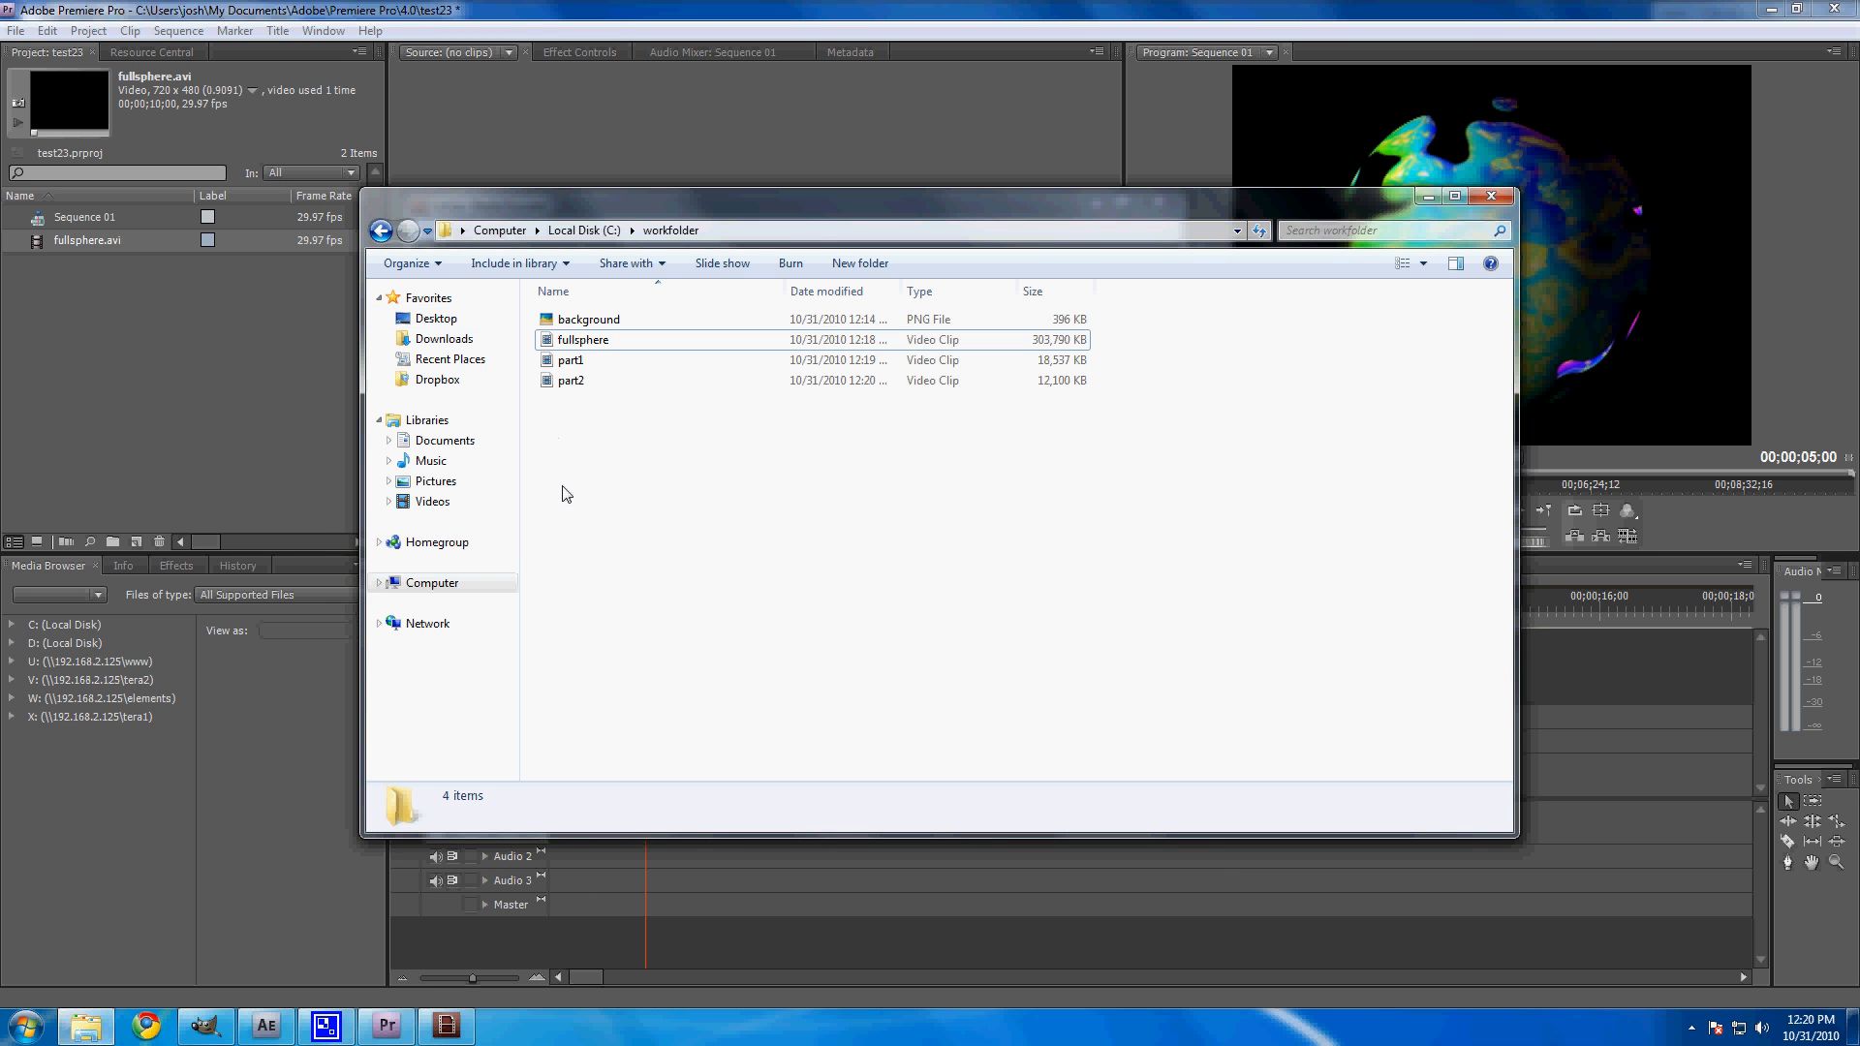
left_click(567, 363)
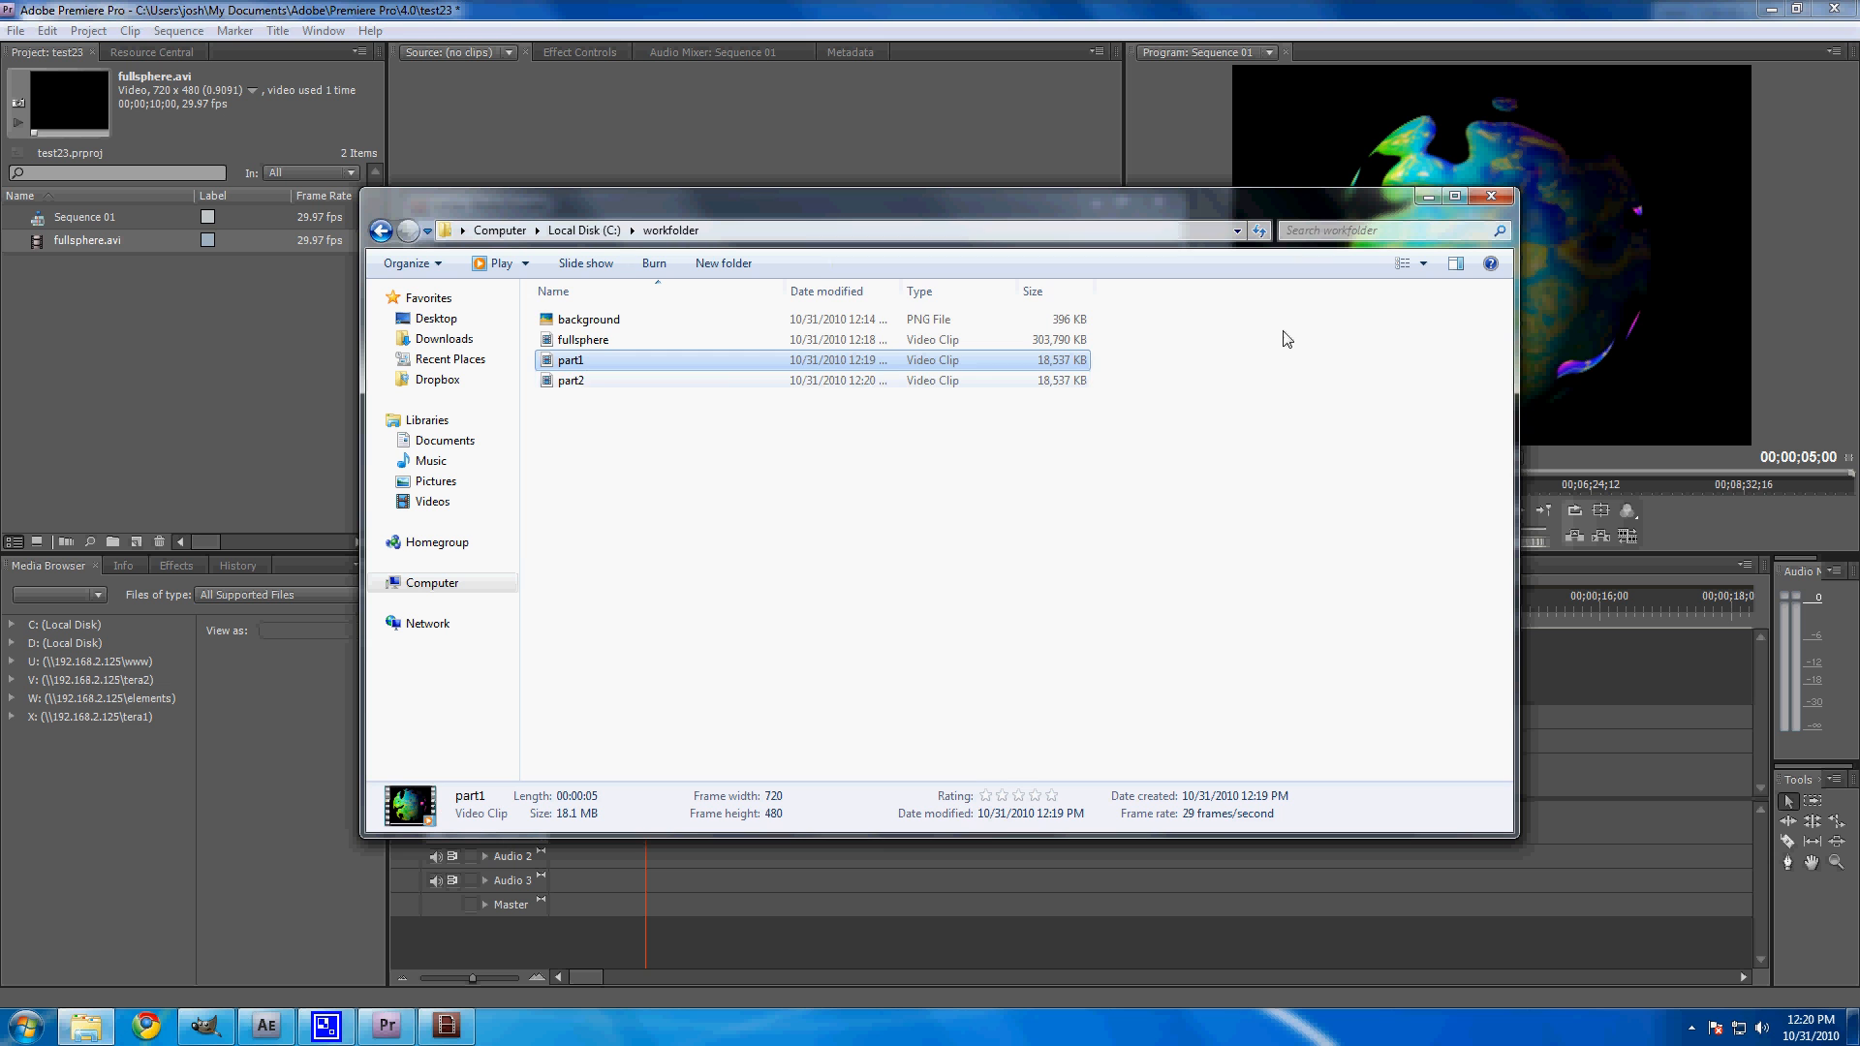
left_click(1403, 262)
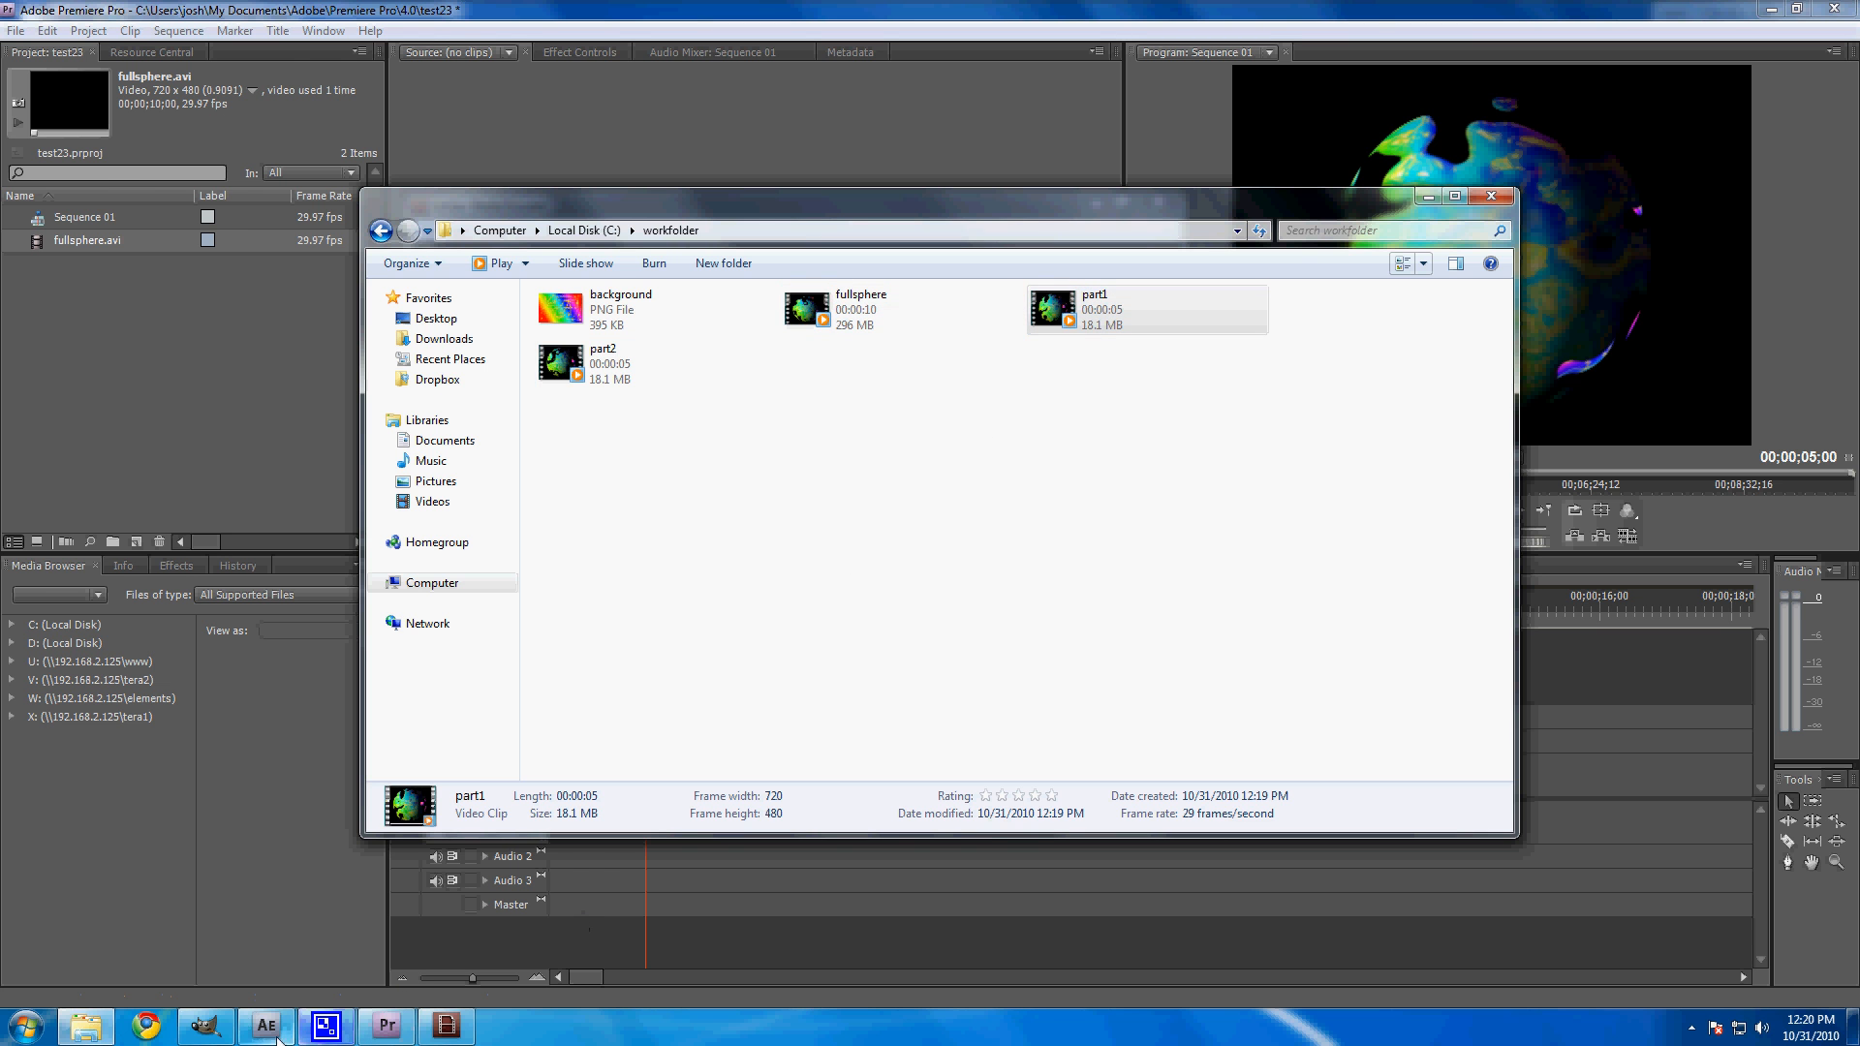
Step: Switch to After Effects and create a new NTSC DV composition with a duration of 10 seconds
left_click(290, 1035)
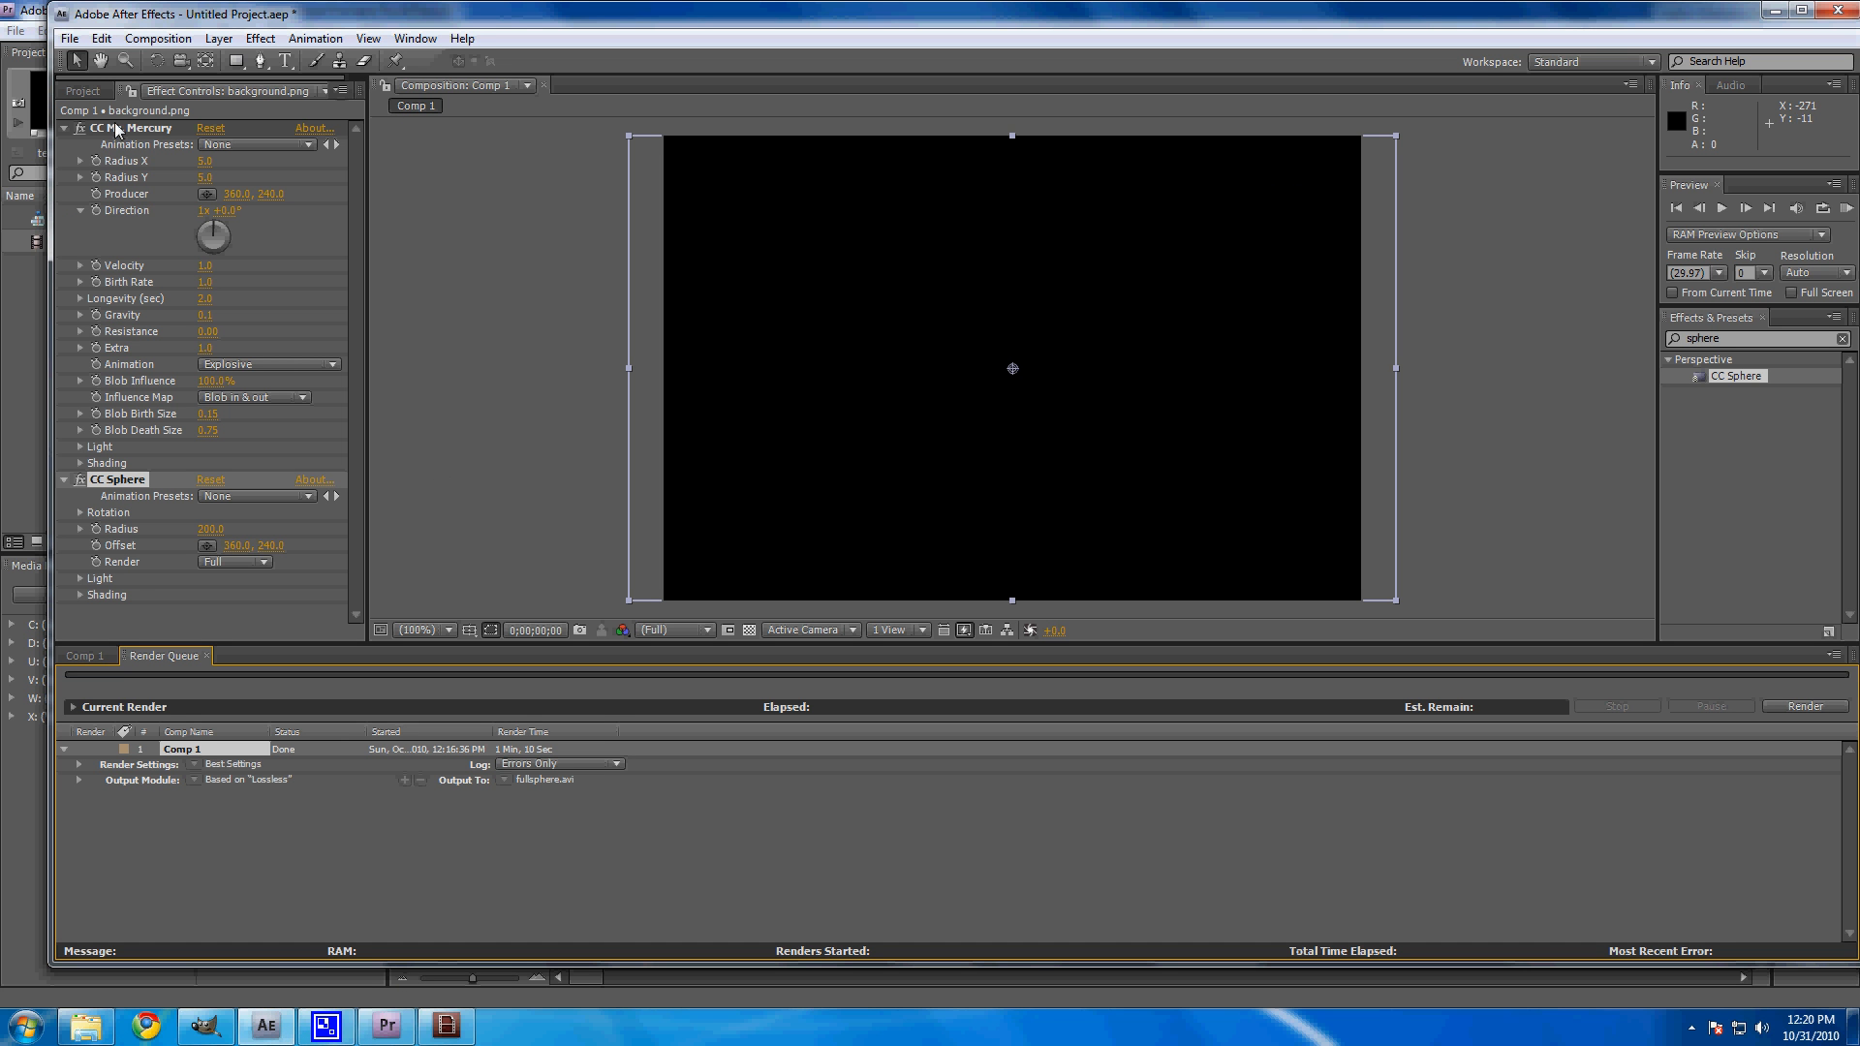
left_click(158, 38)
left_click(146, 56)
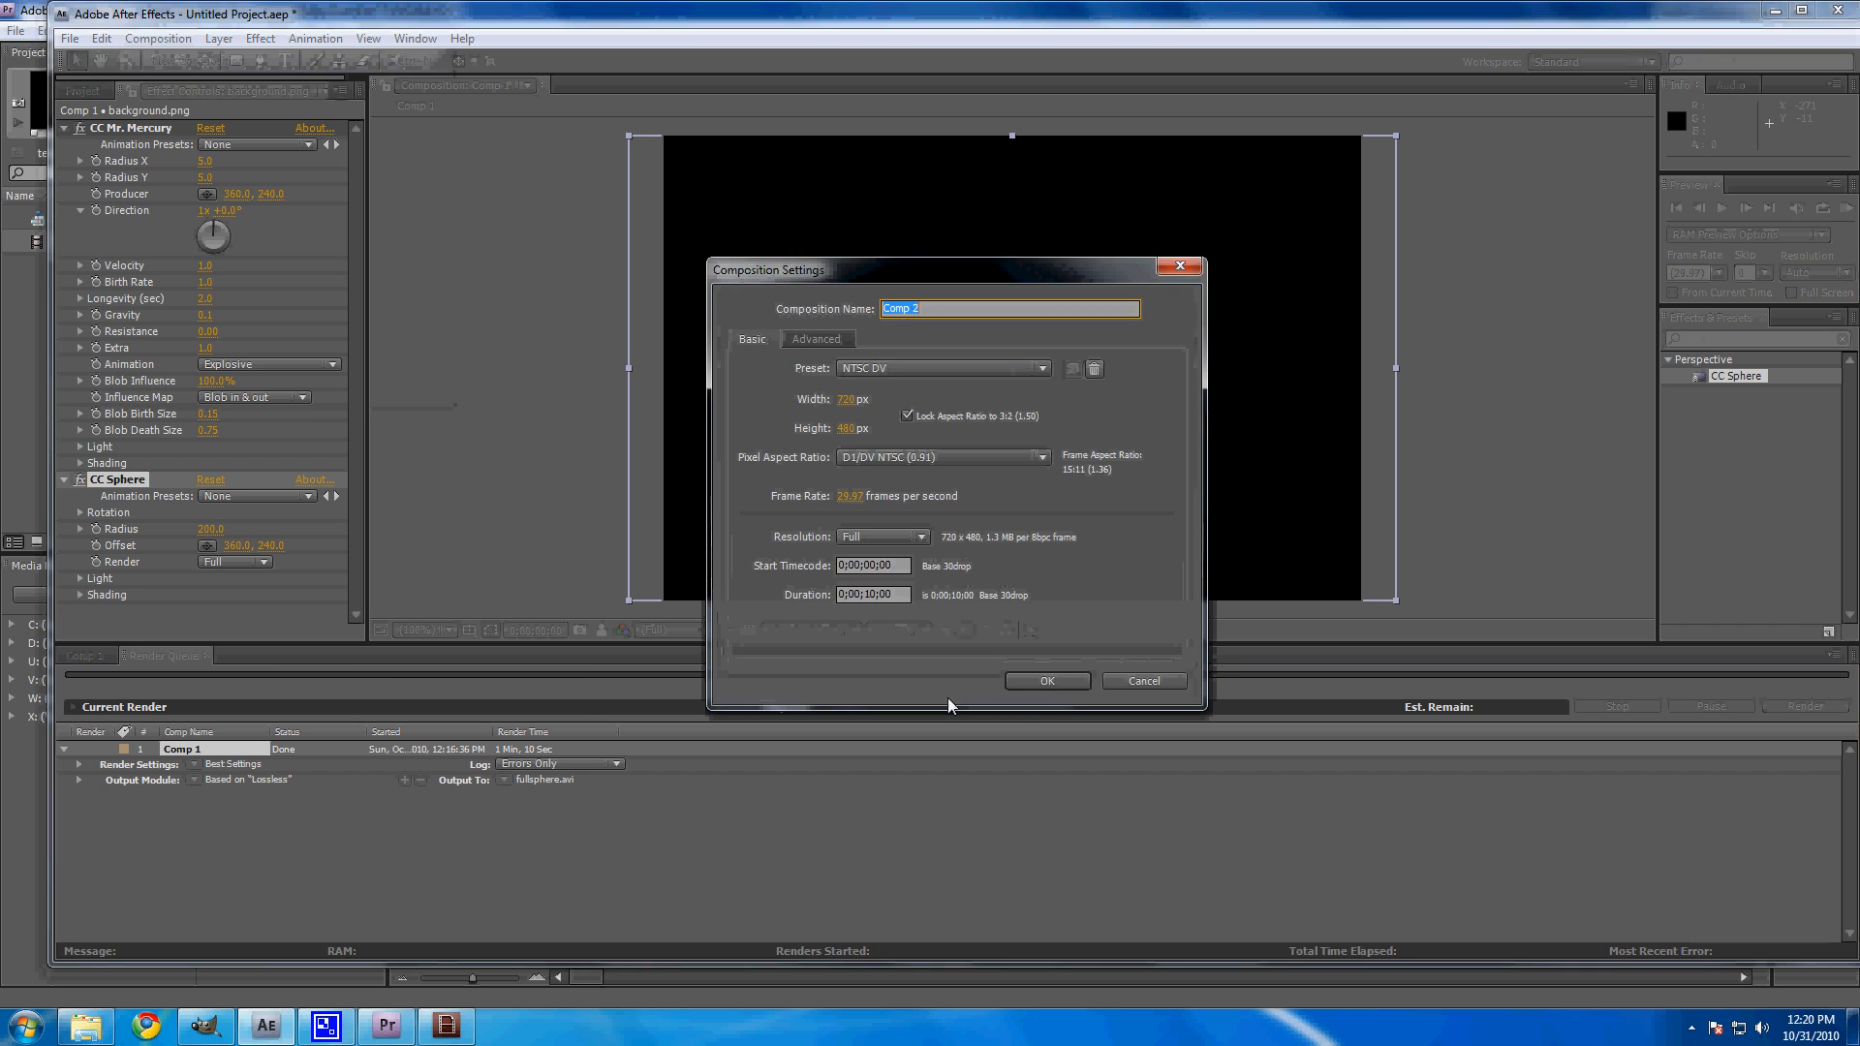
left_click(1056, 683)
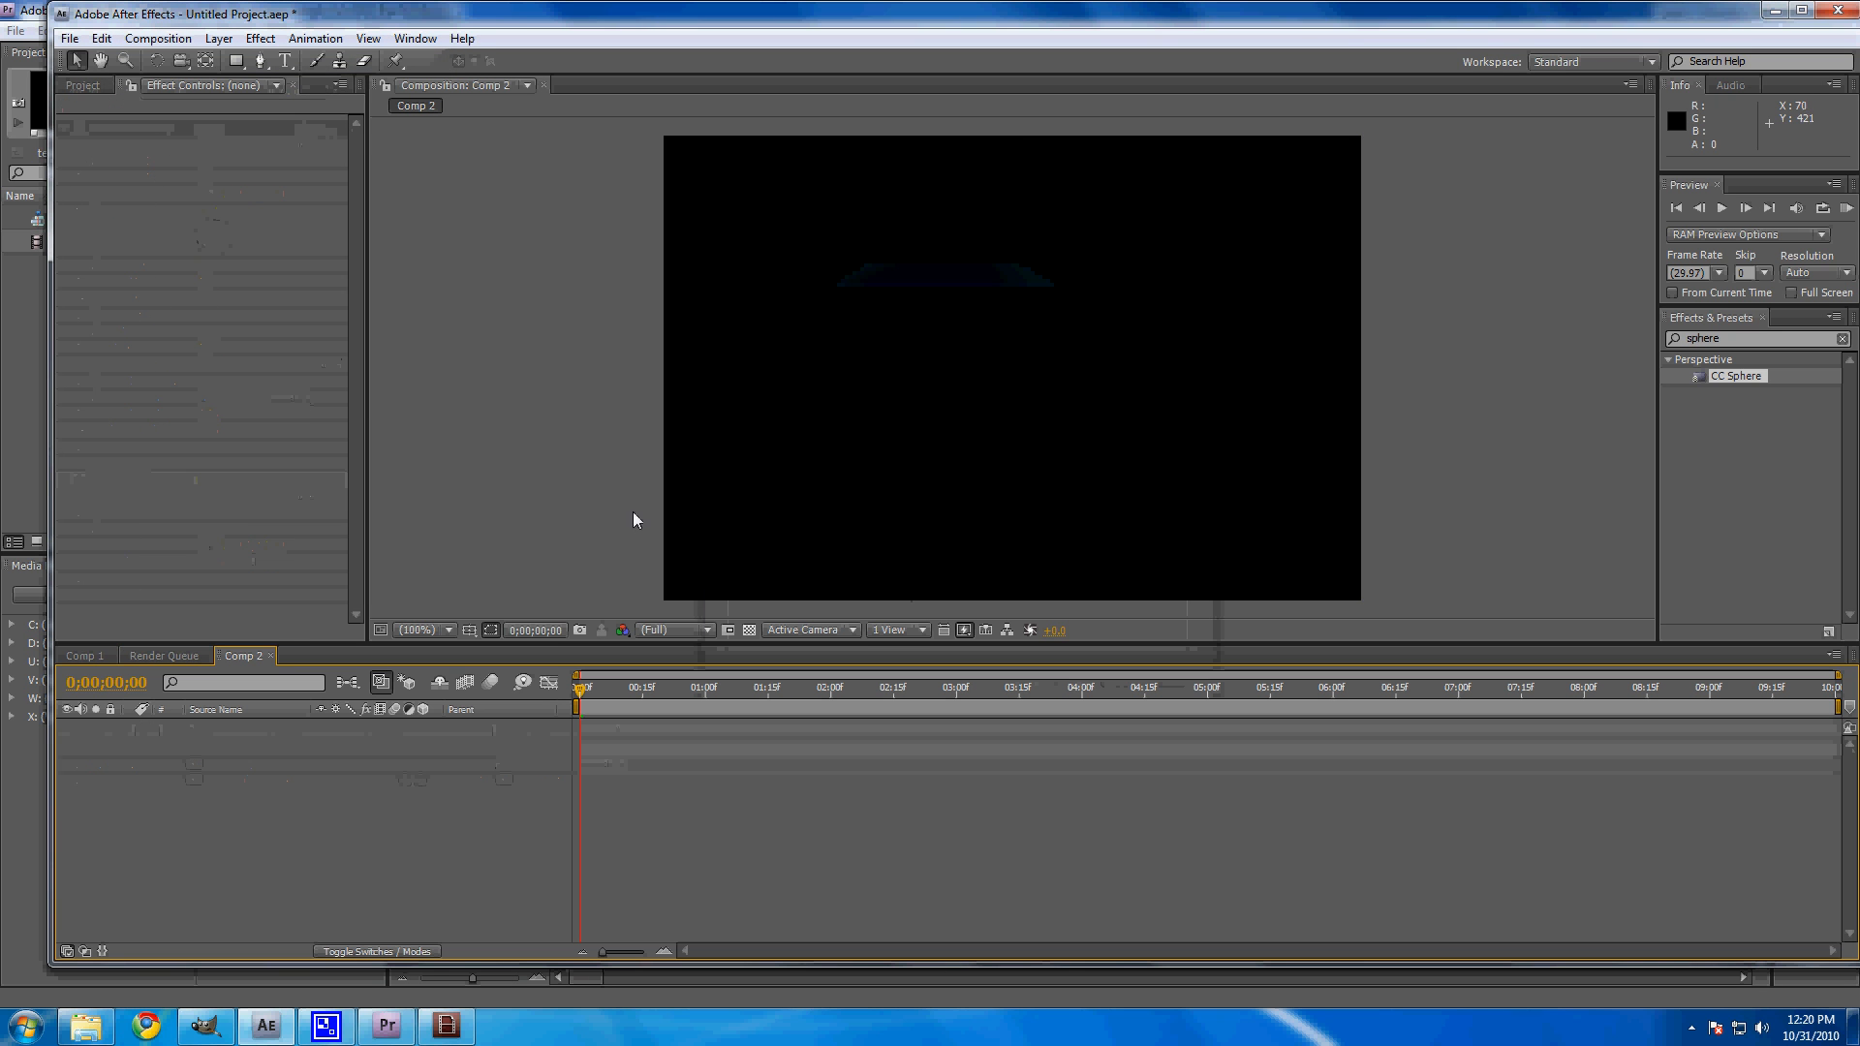
Step: Import part1.avi and part2.avi from workfolder into the project as footage
left_click(70, 38)
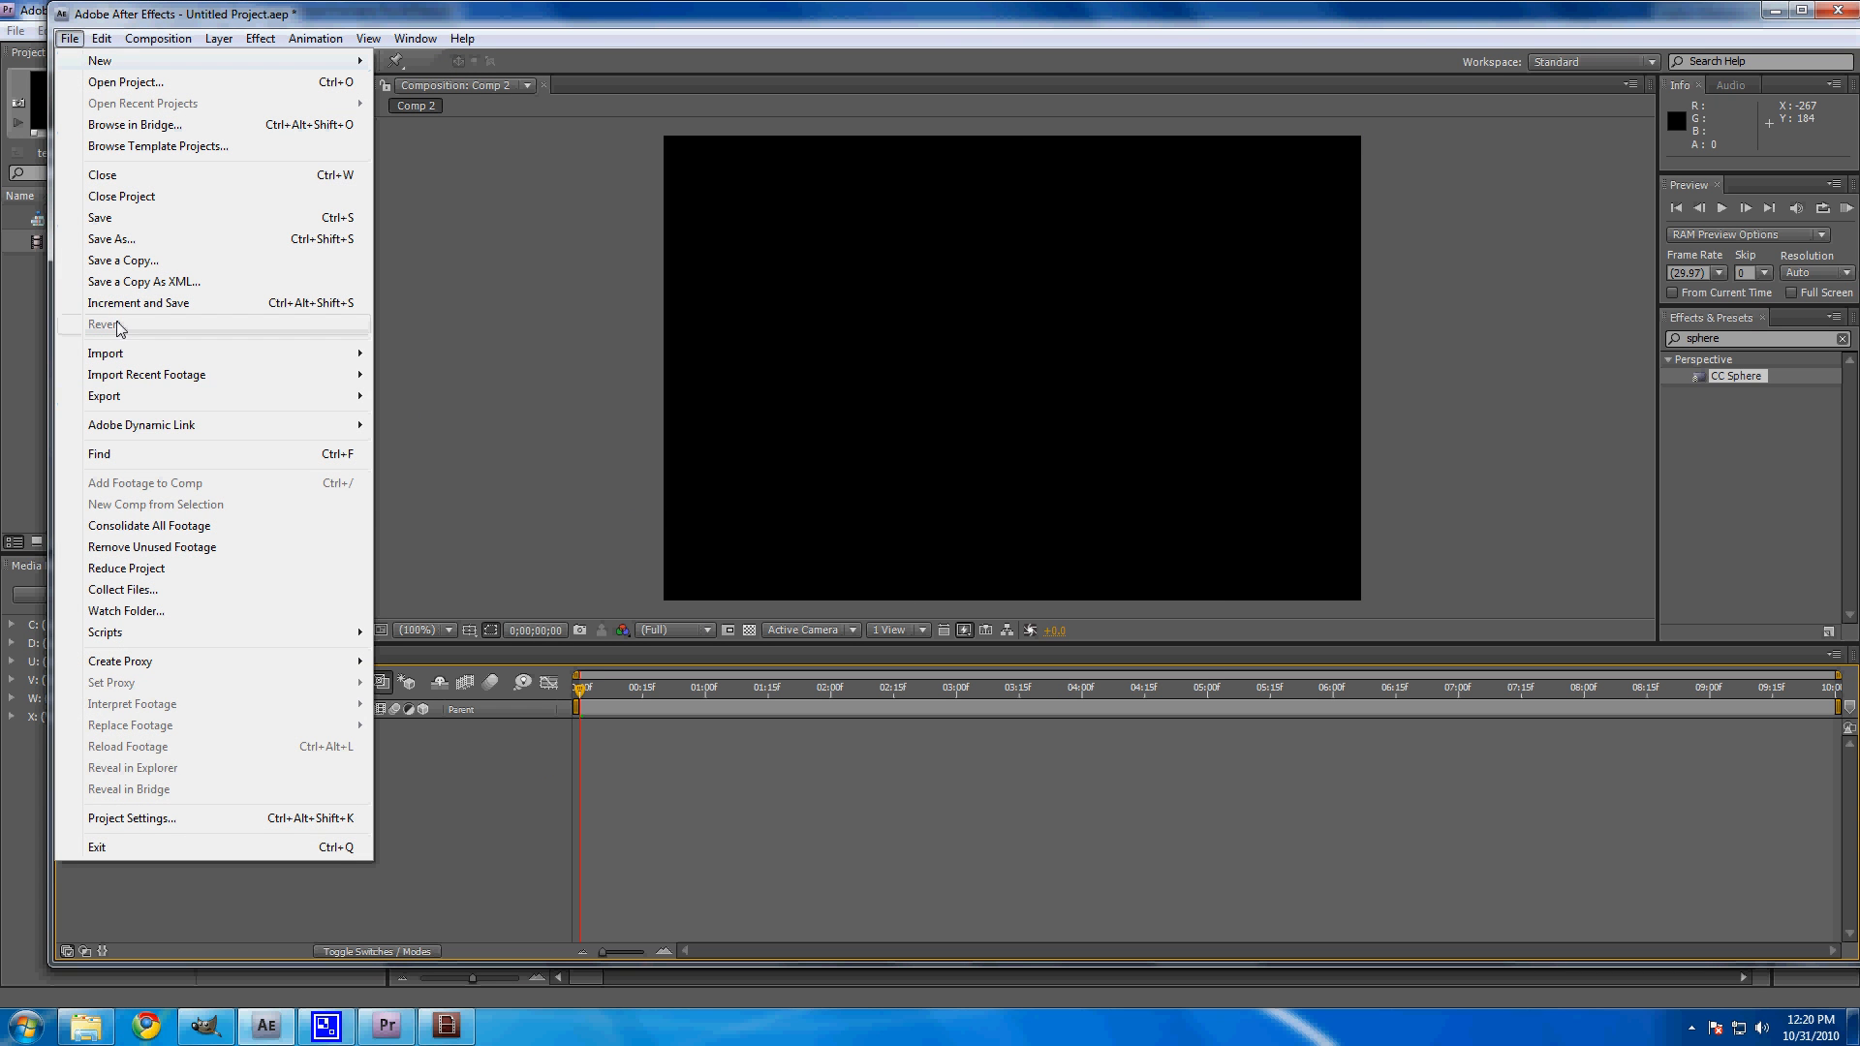
mouse_move(136, 361)
left_click(496, 355)
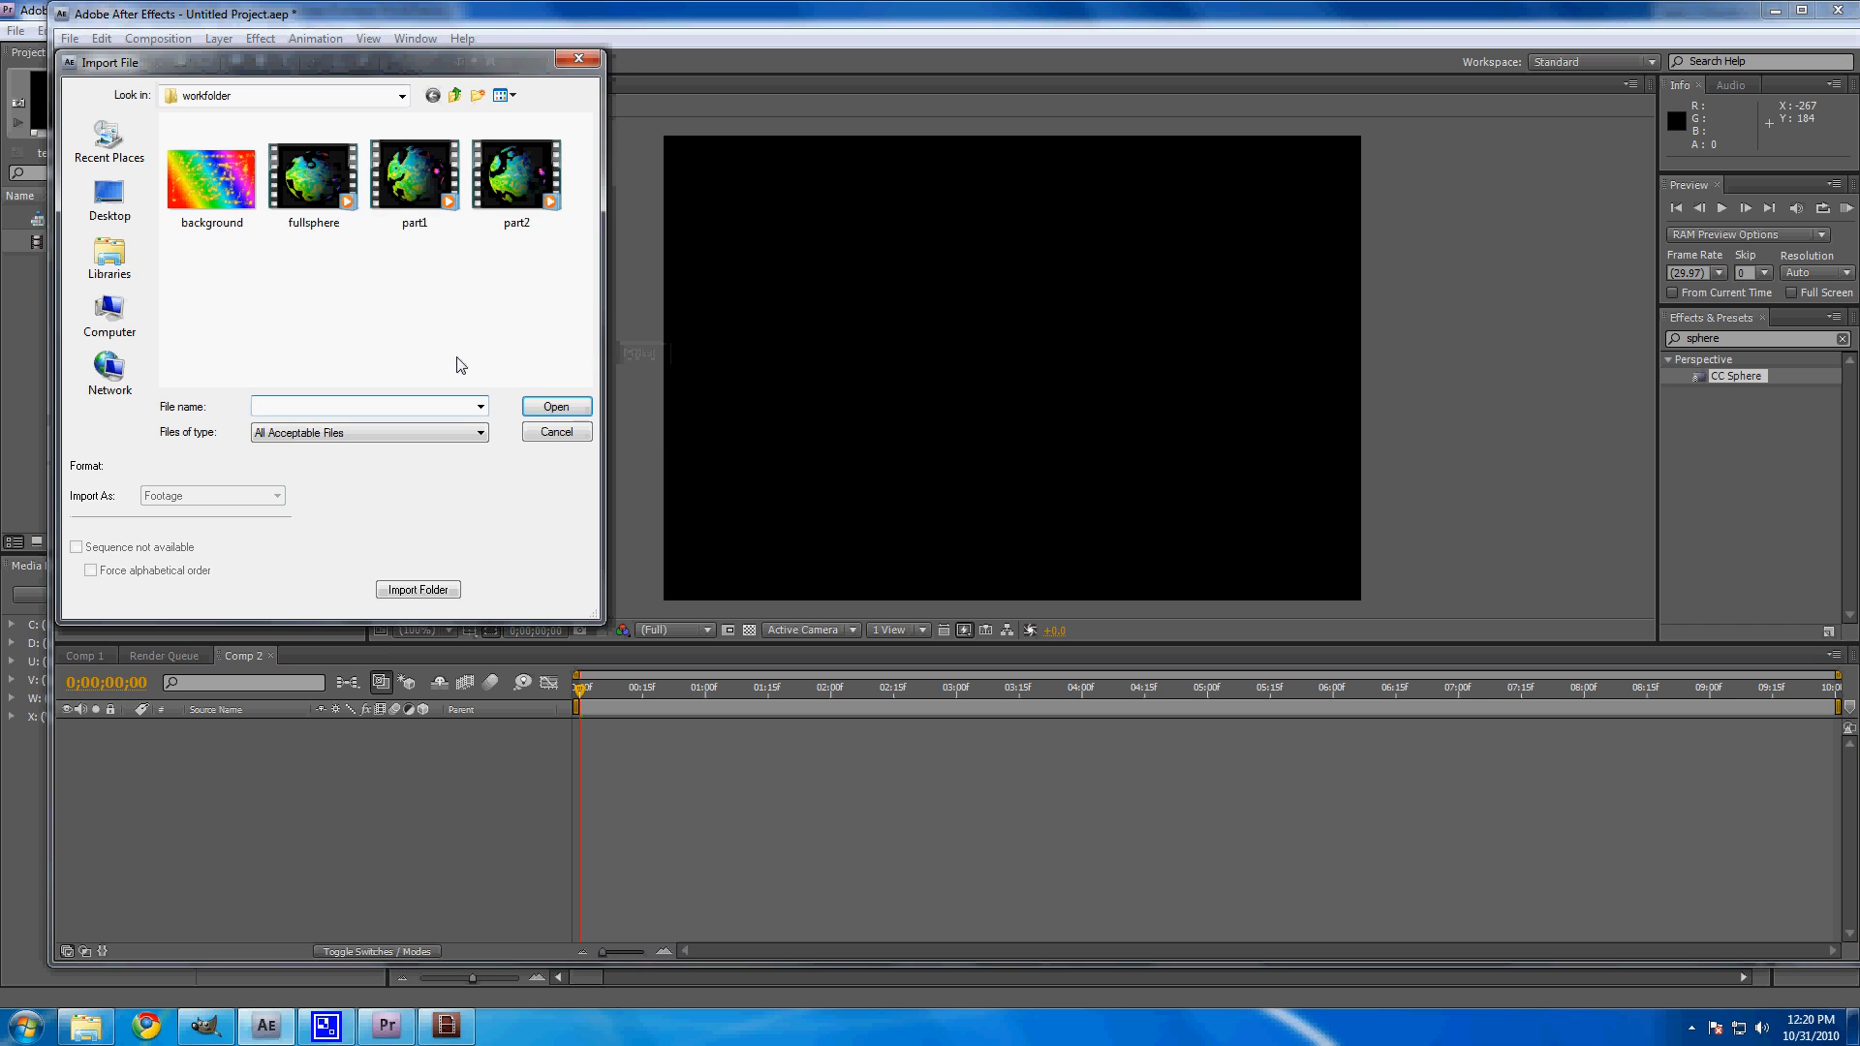
left_click(415, 180)
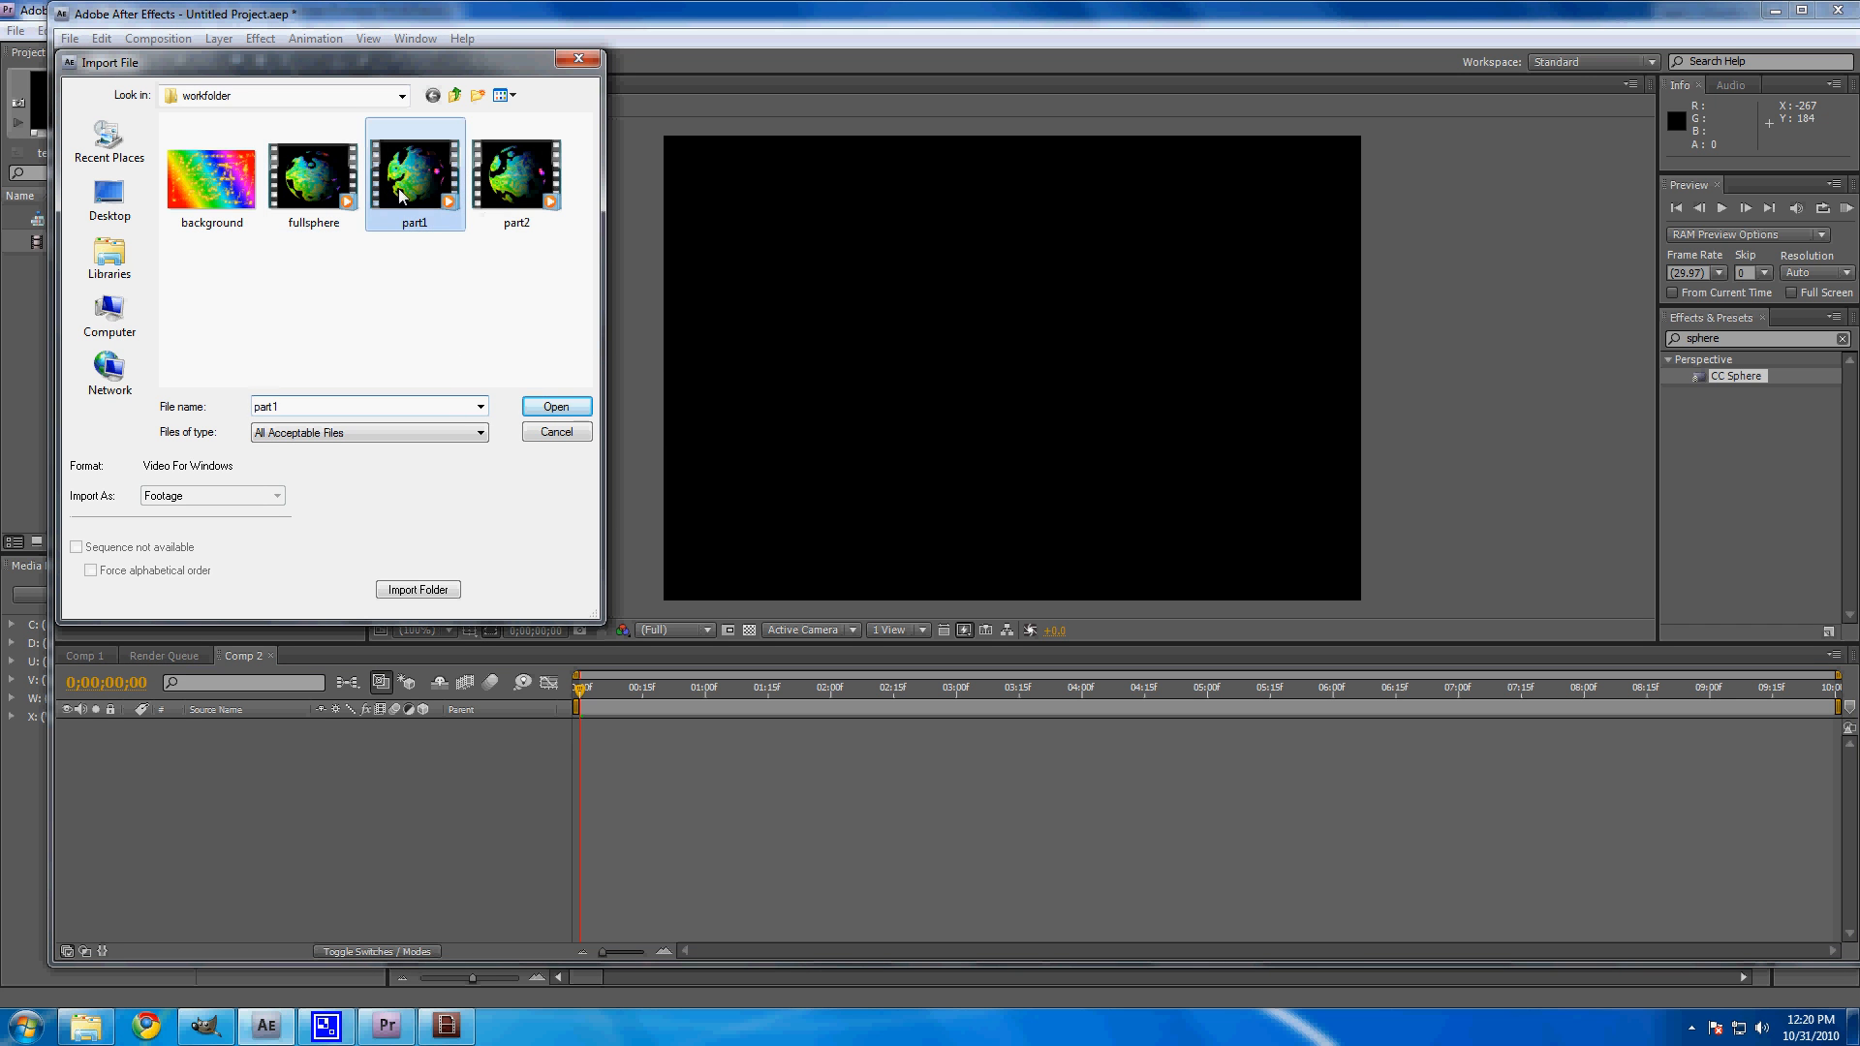
left_click(504, 193, "ctrl")
left_click(579, 414)
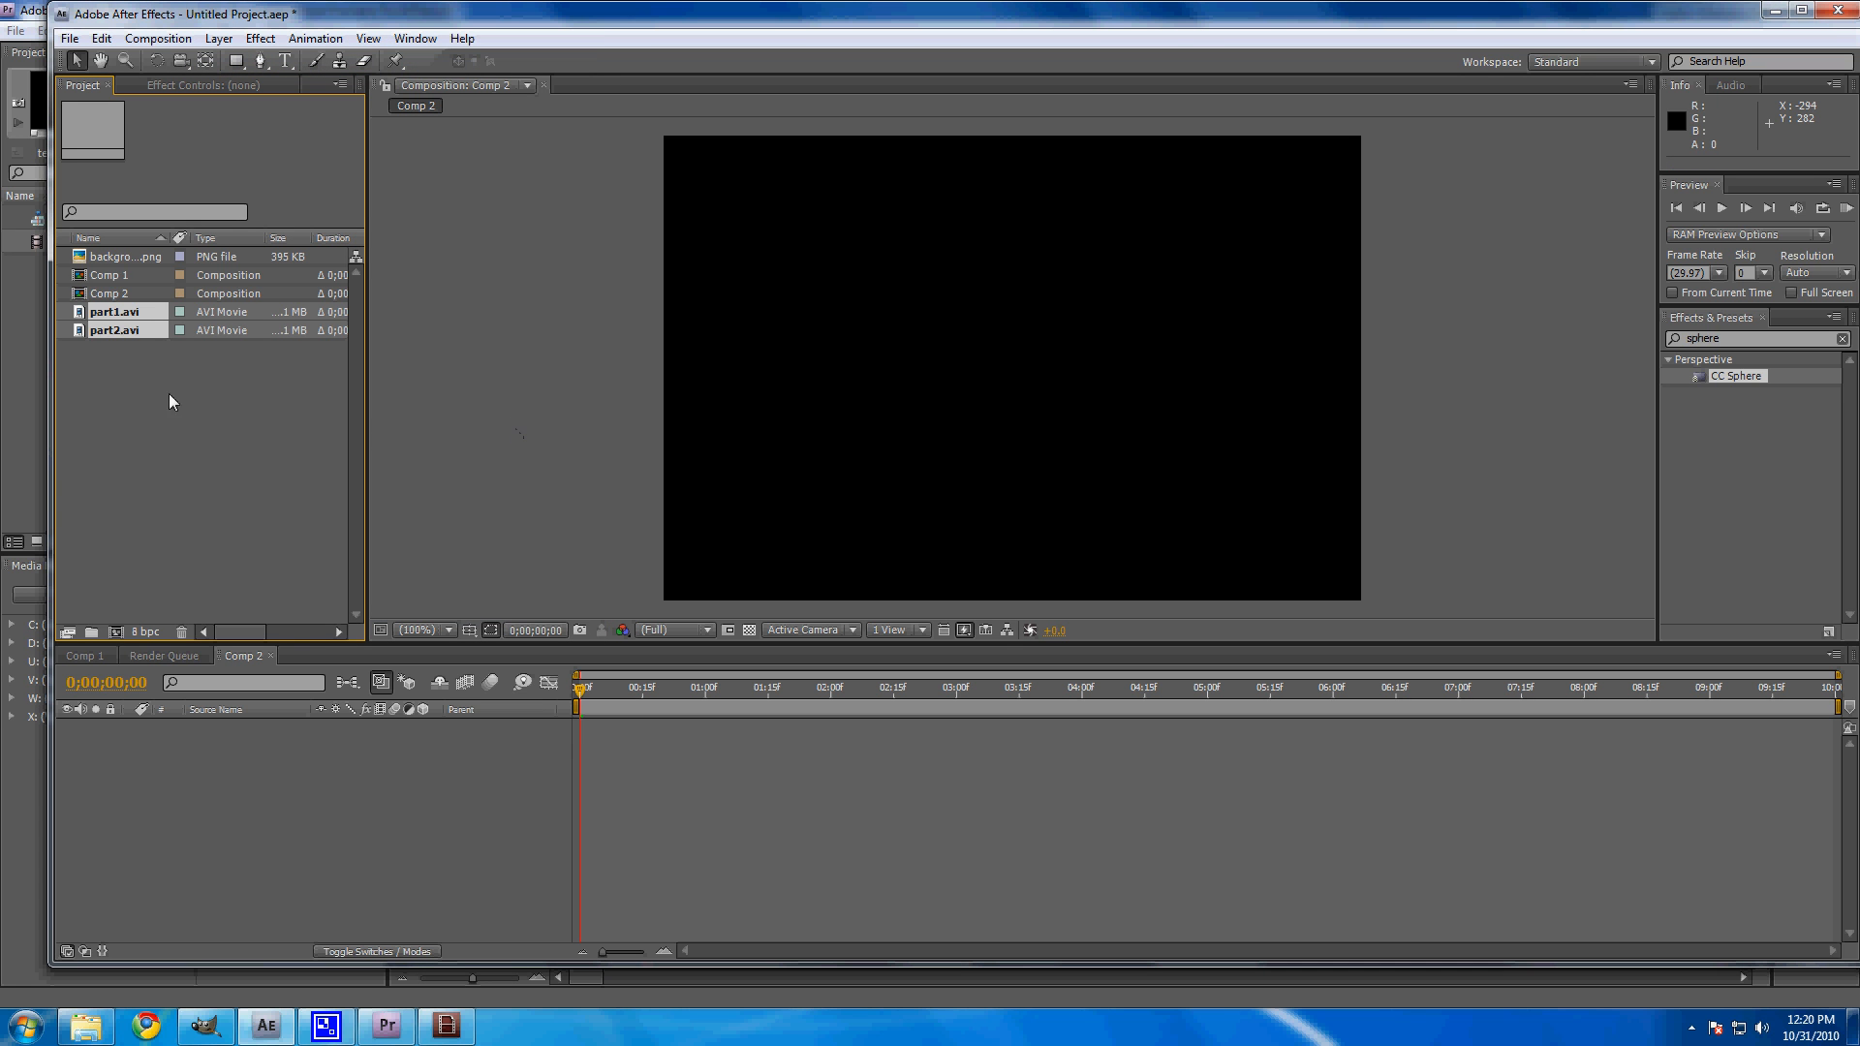
Step: Add part1.avi to the Comp 2 timeline with part2.avi below it, and shift part2.avi to start at 5 seconds, where part1.avi ends
left_click(122, 279)
left_click(120, 295)
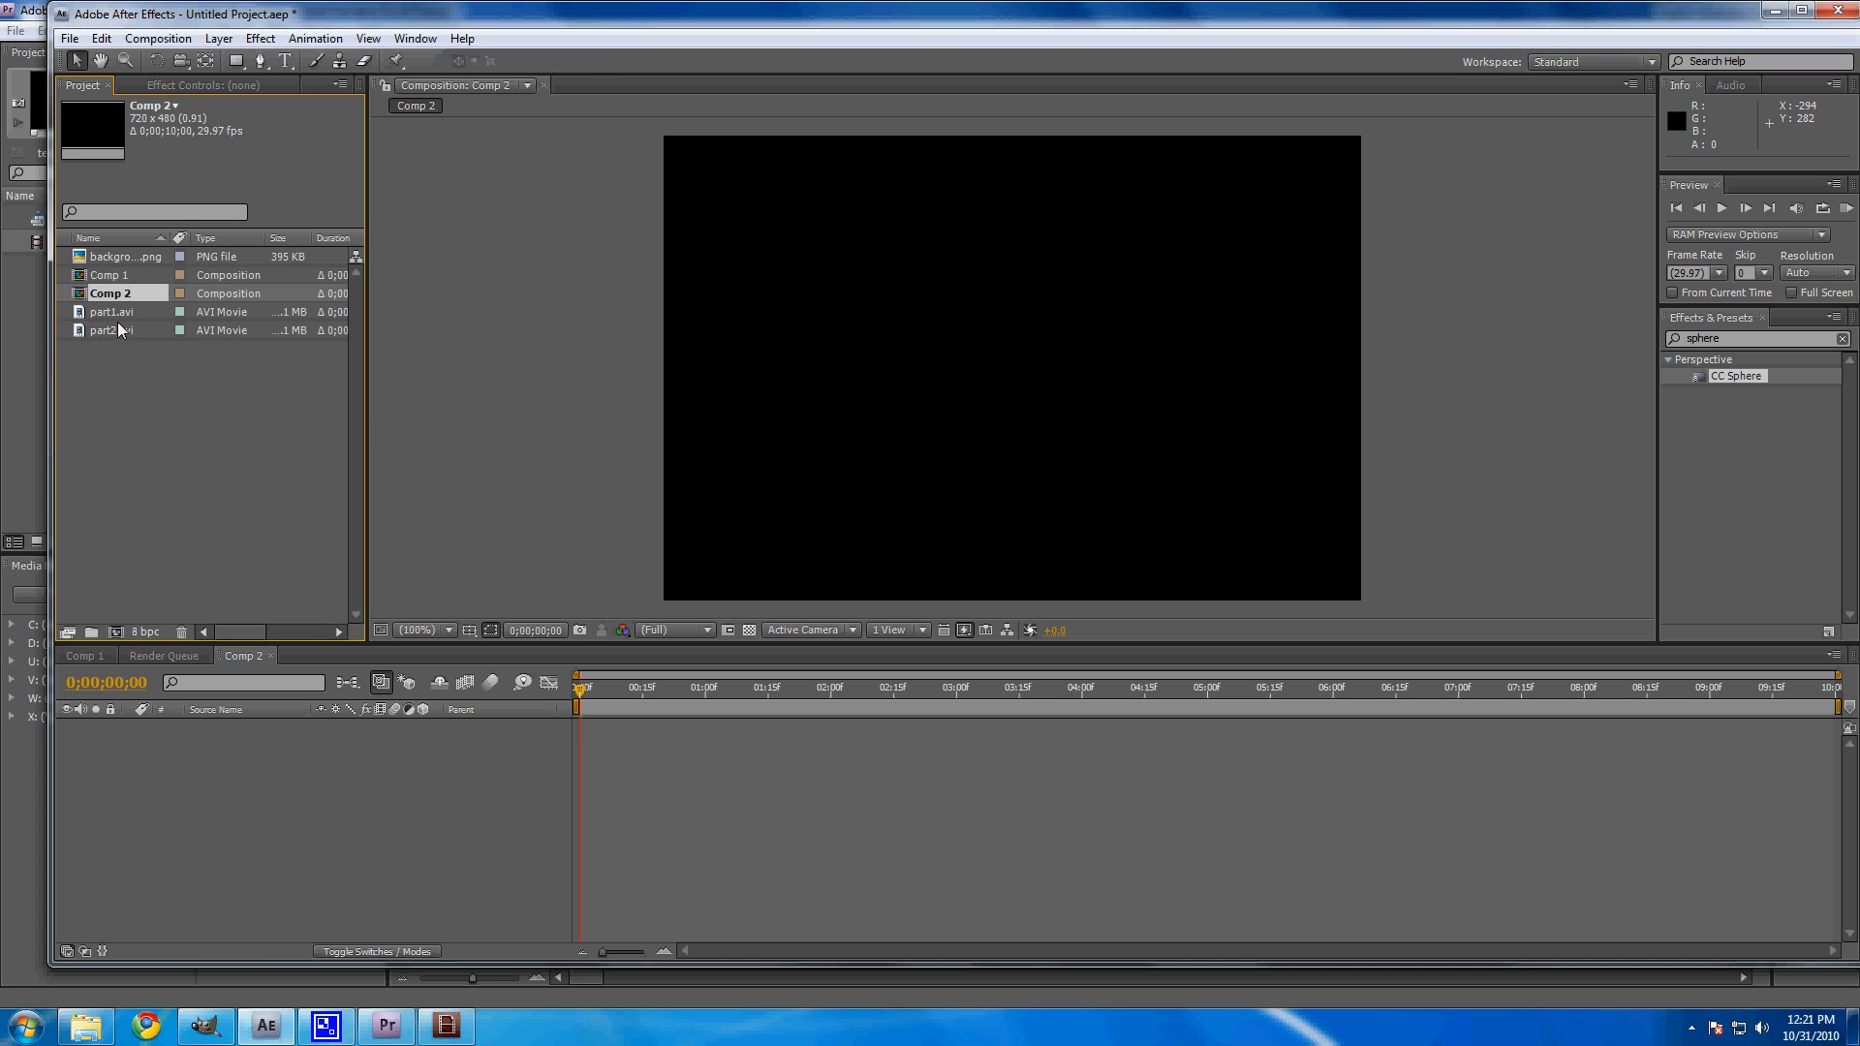
left_click(120, 314)
left_click_drag(113, 340, 142, 769)
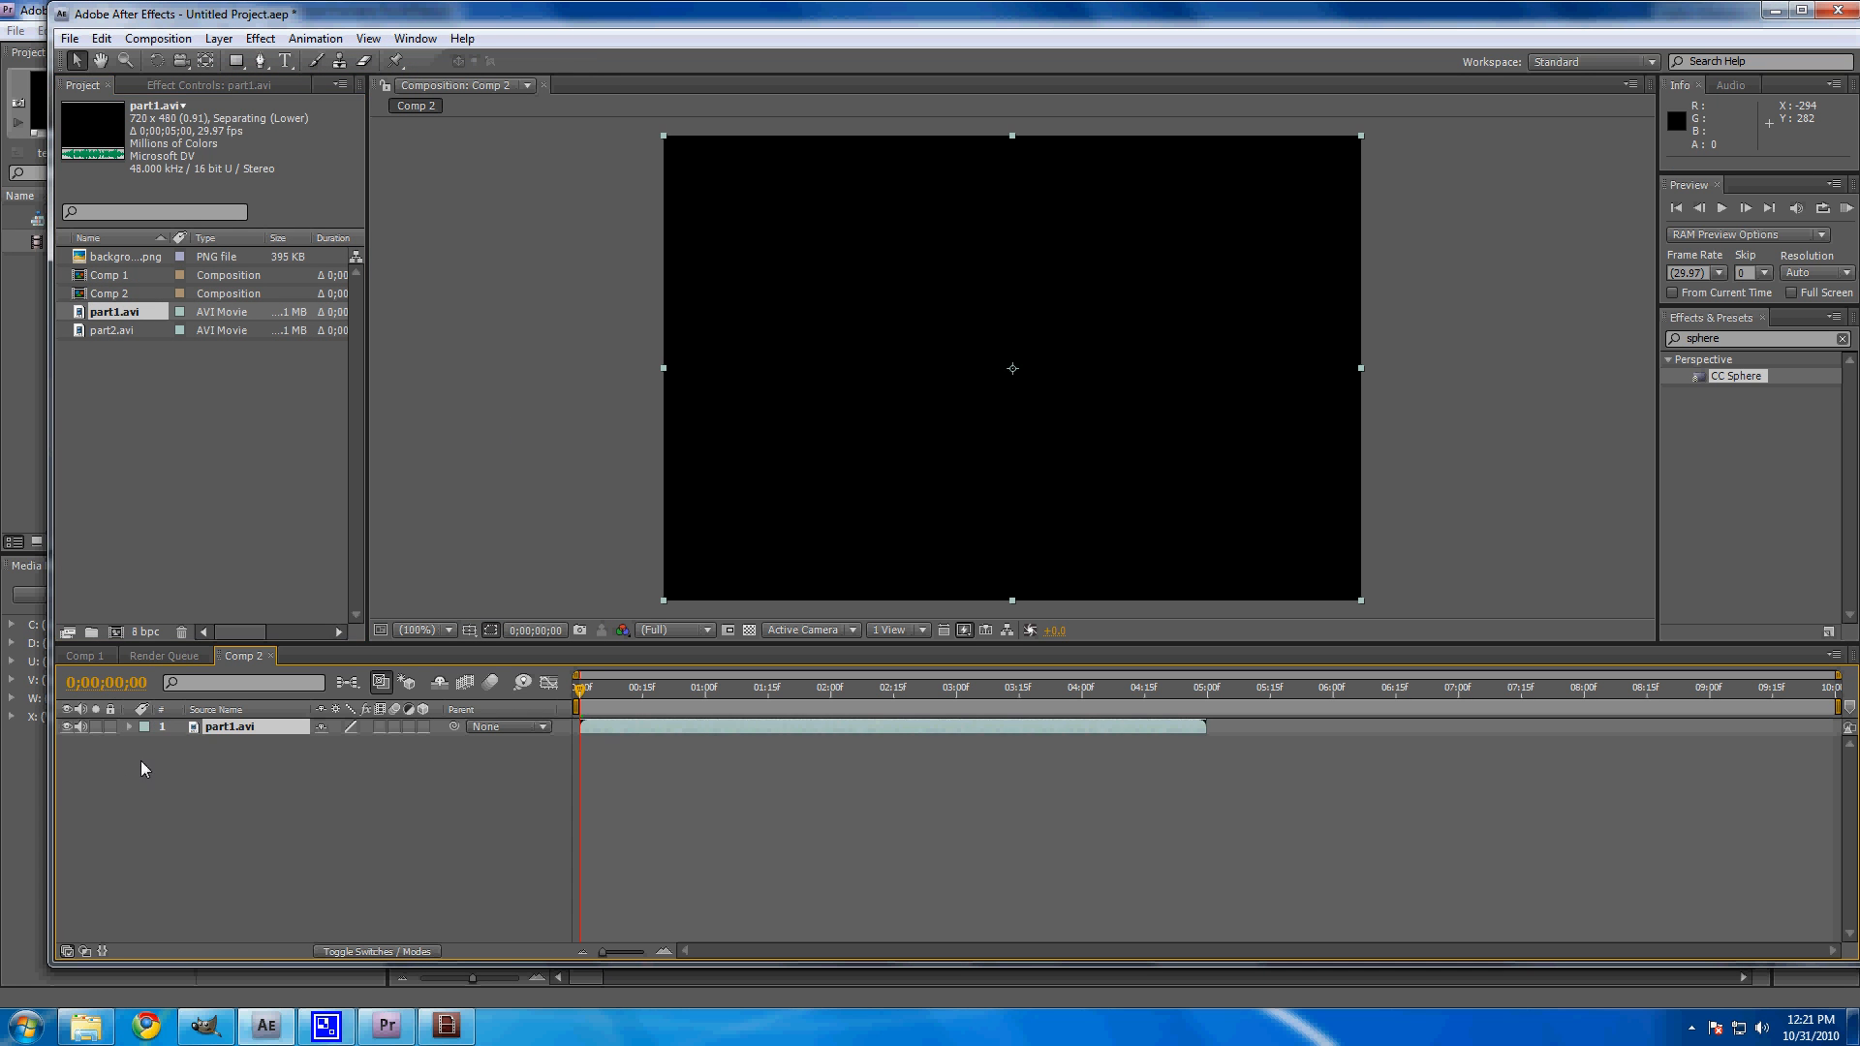
left_click(114, 333)
left_click_drag(120, 339, 176, 803)
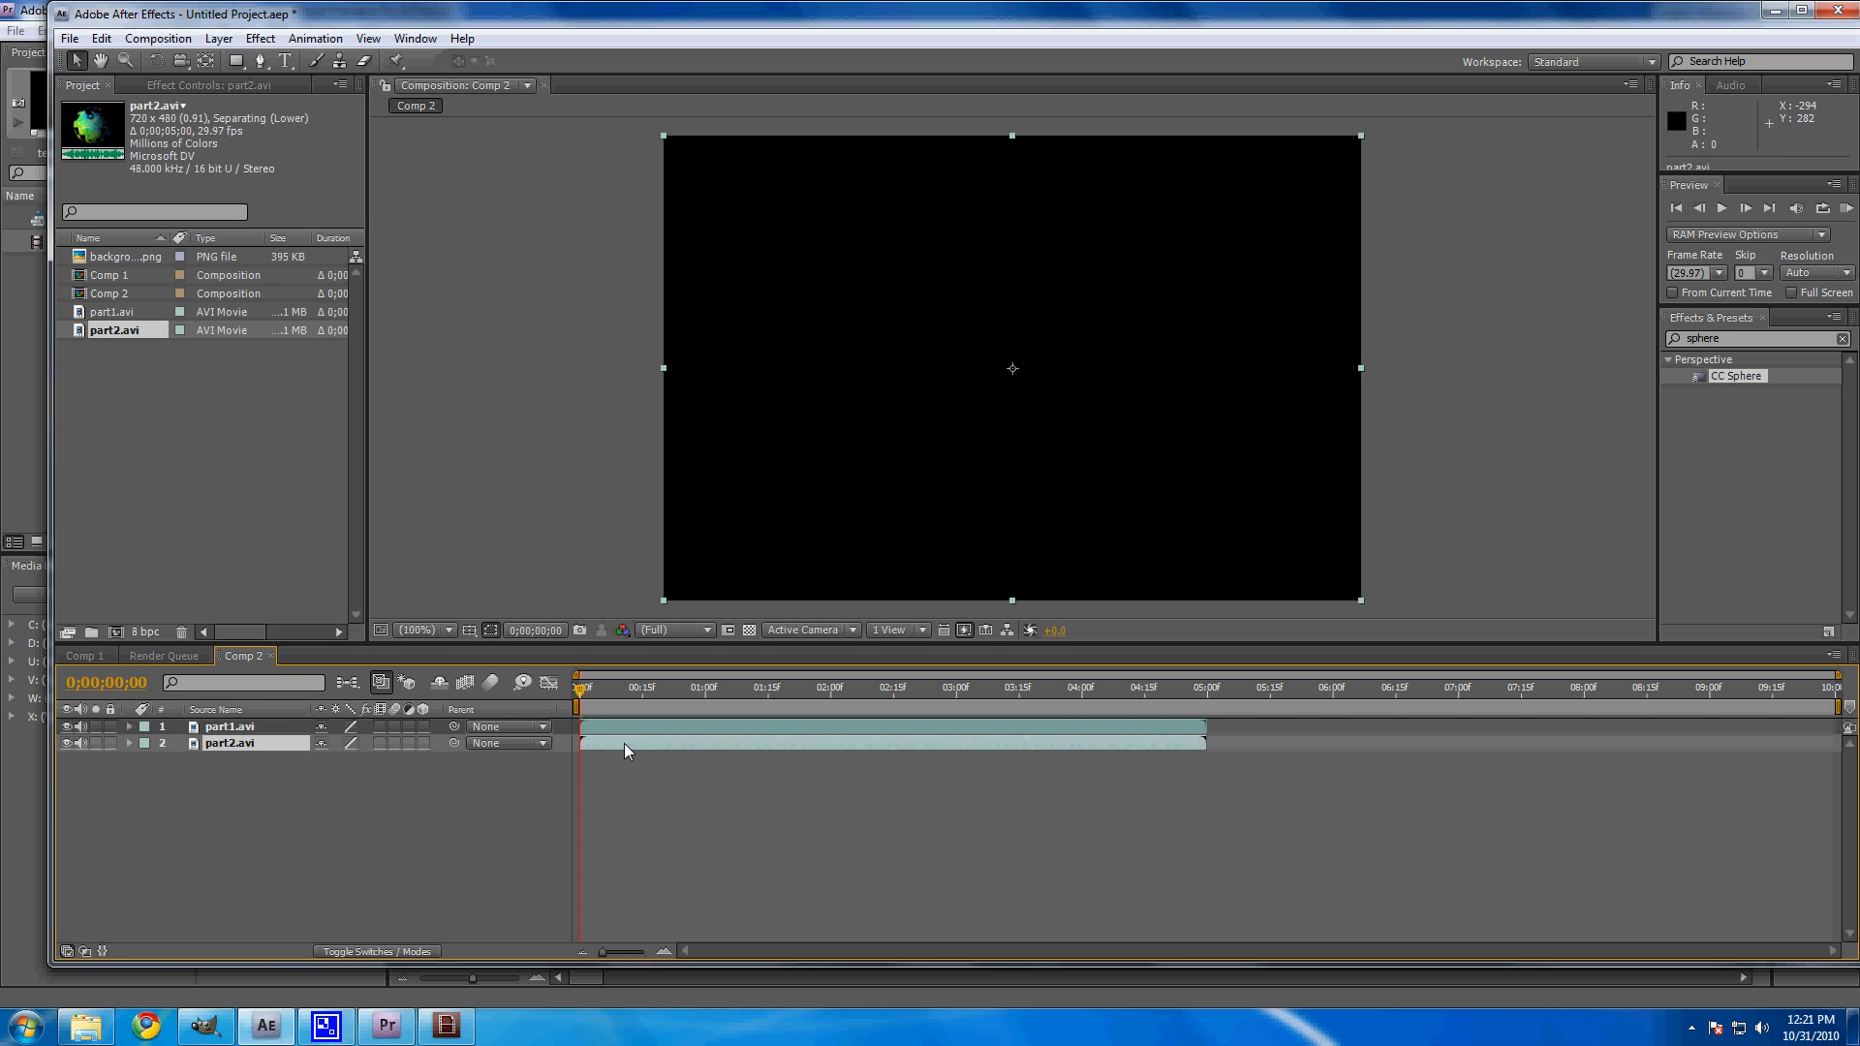
left_click_drag(626, 750, 1255, 781)
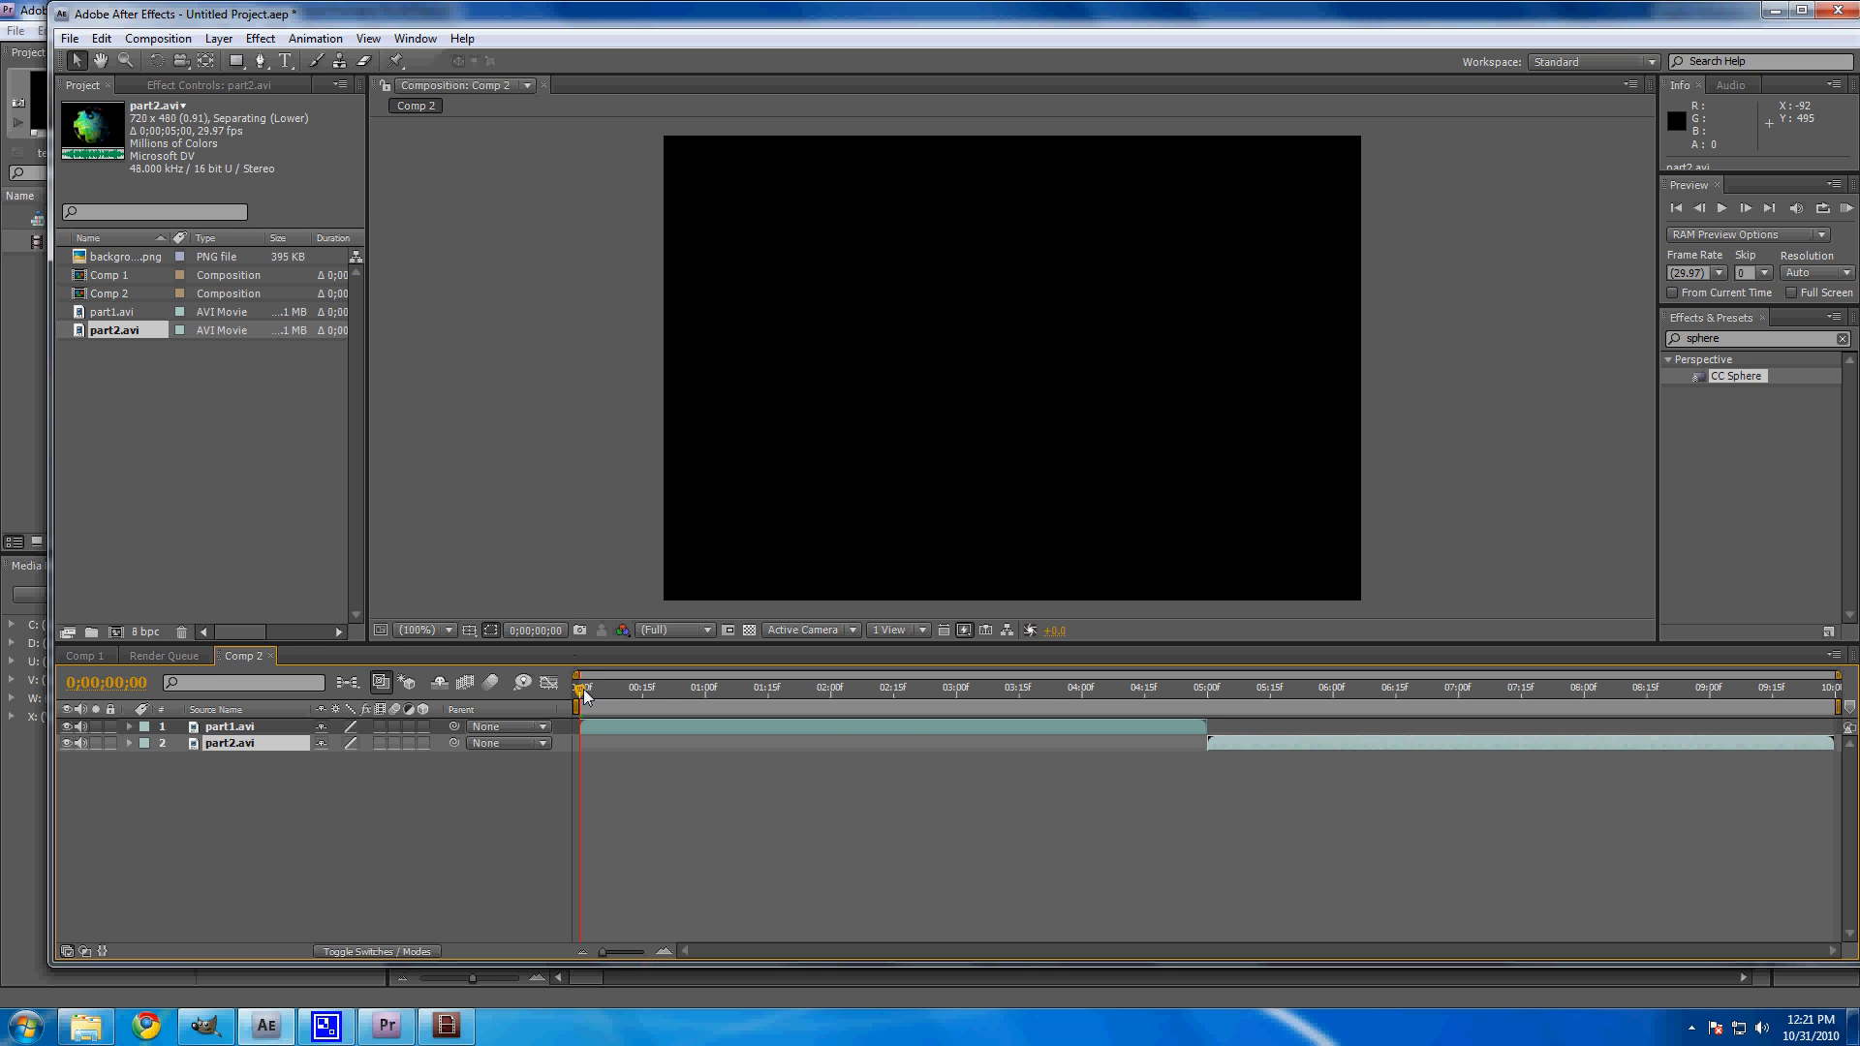
Step: Review the join between the clips up to 0;00;05;04, and apply the Shatter effect to the part2.avi layer
left_click_drag(584, 695, 1057, 728)
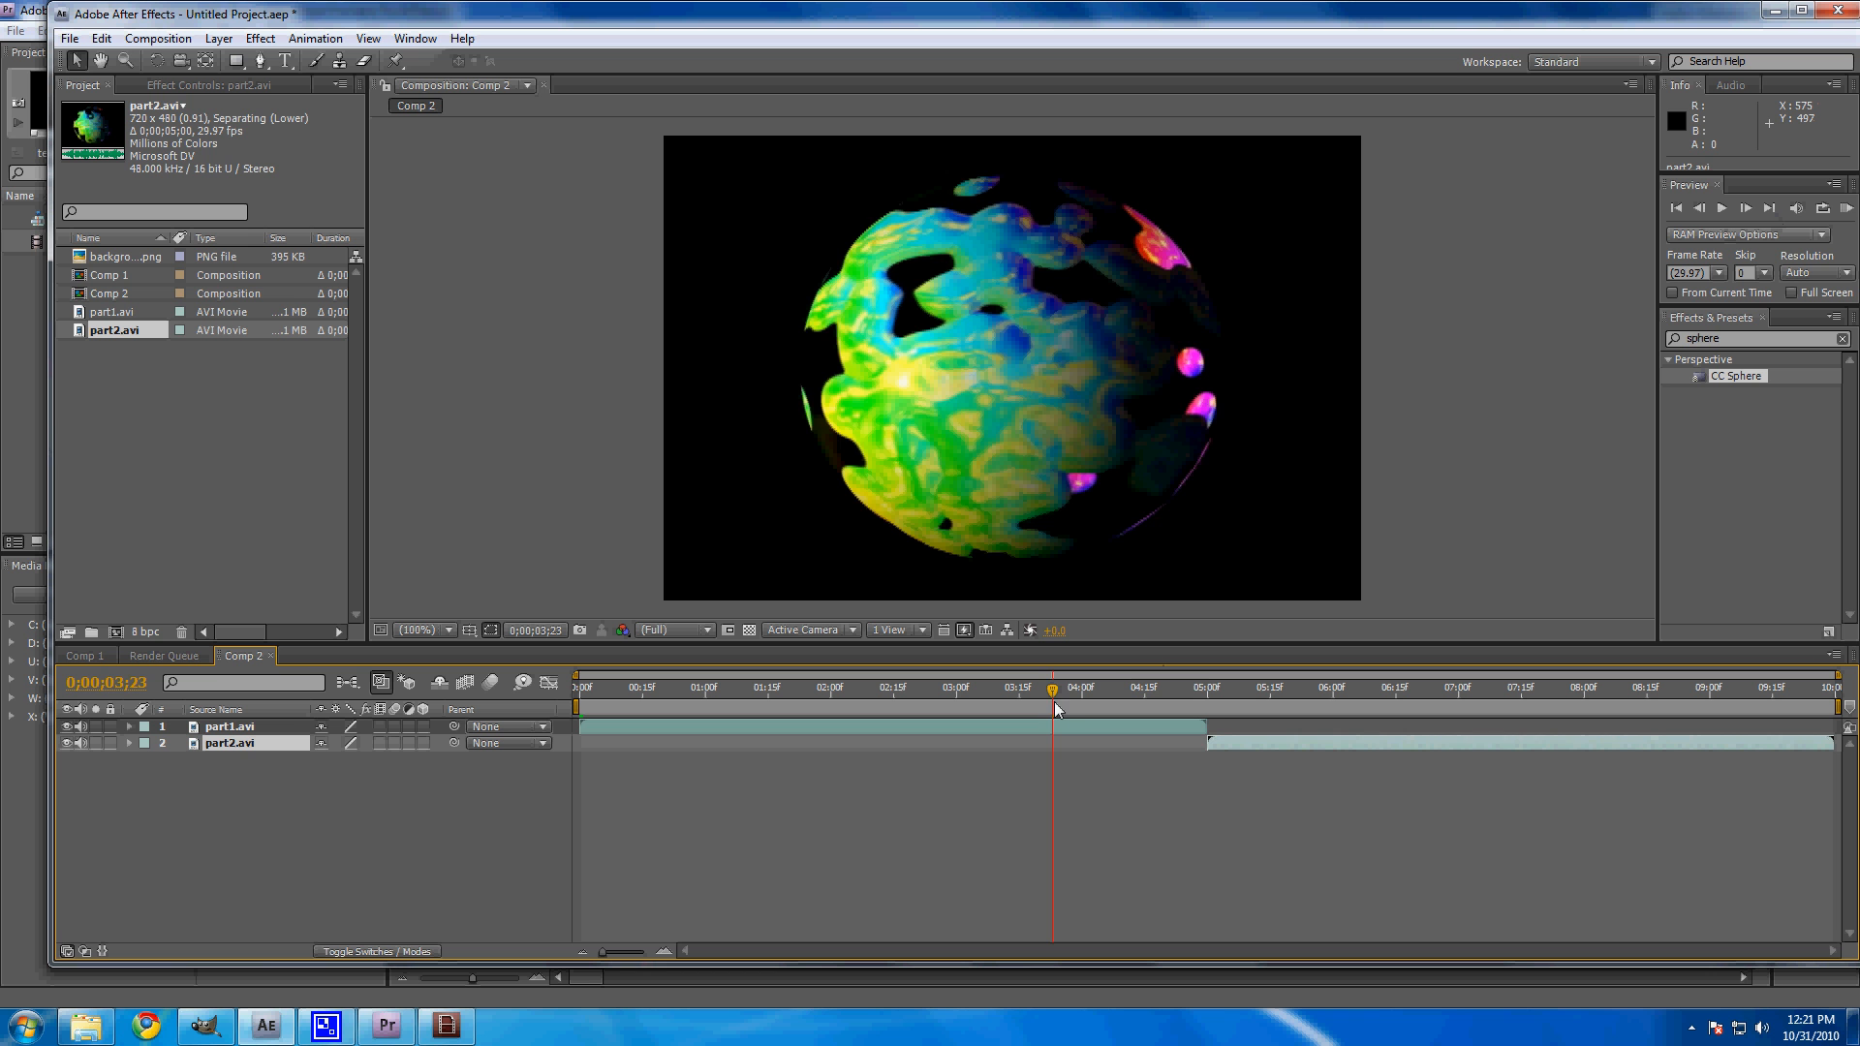
left_click_drag(1055, 702, 1224, 746)
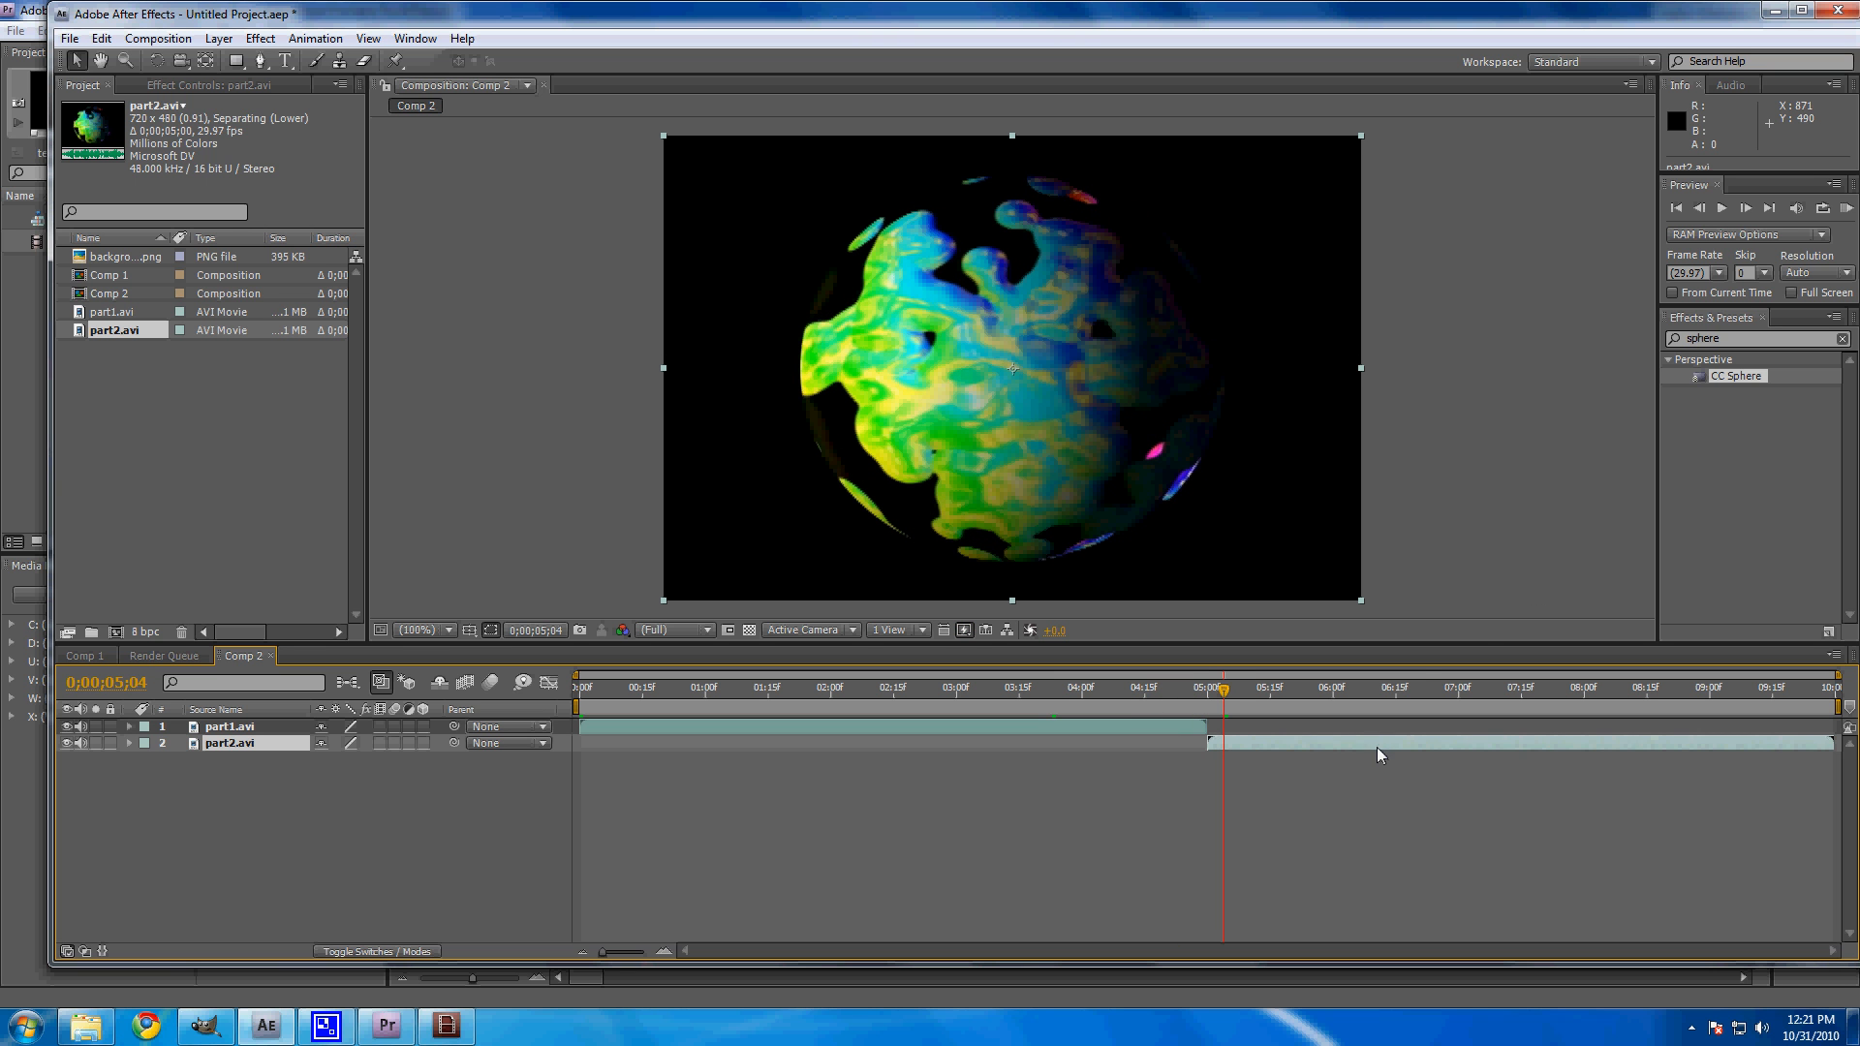
left_click(1725, 341)
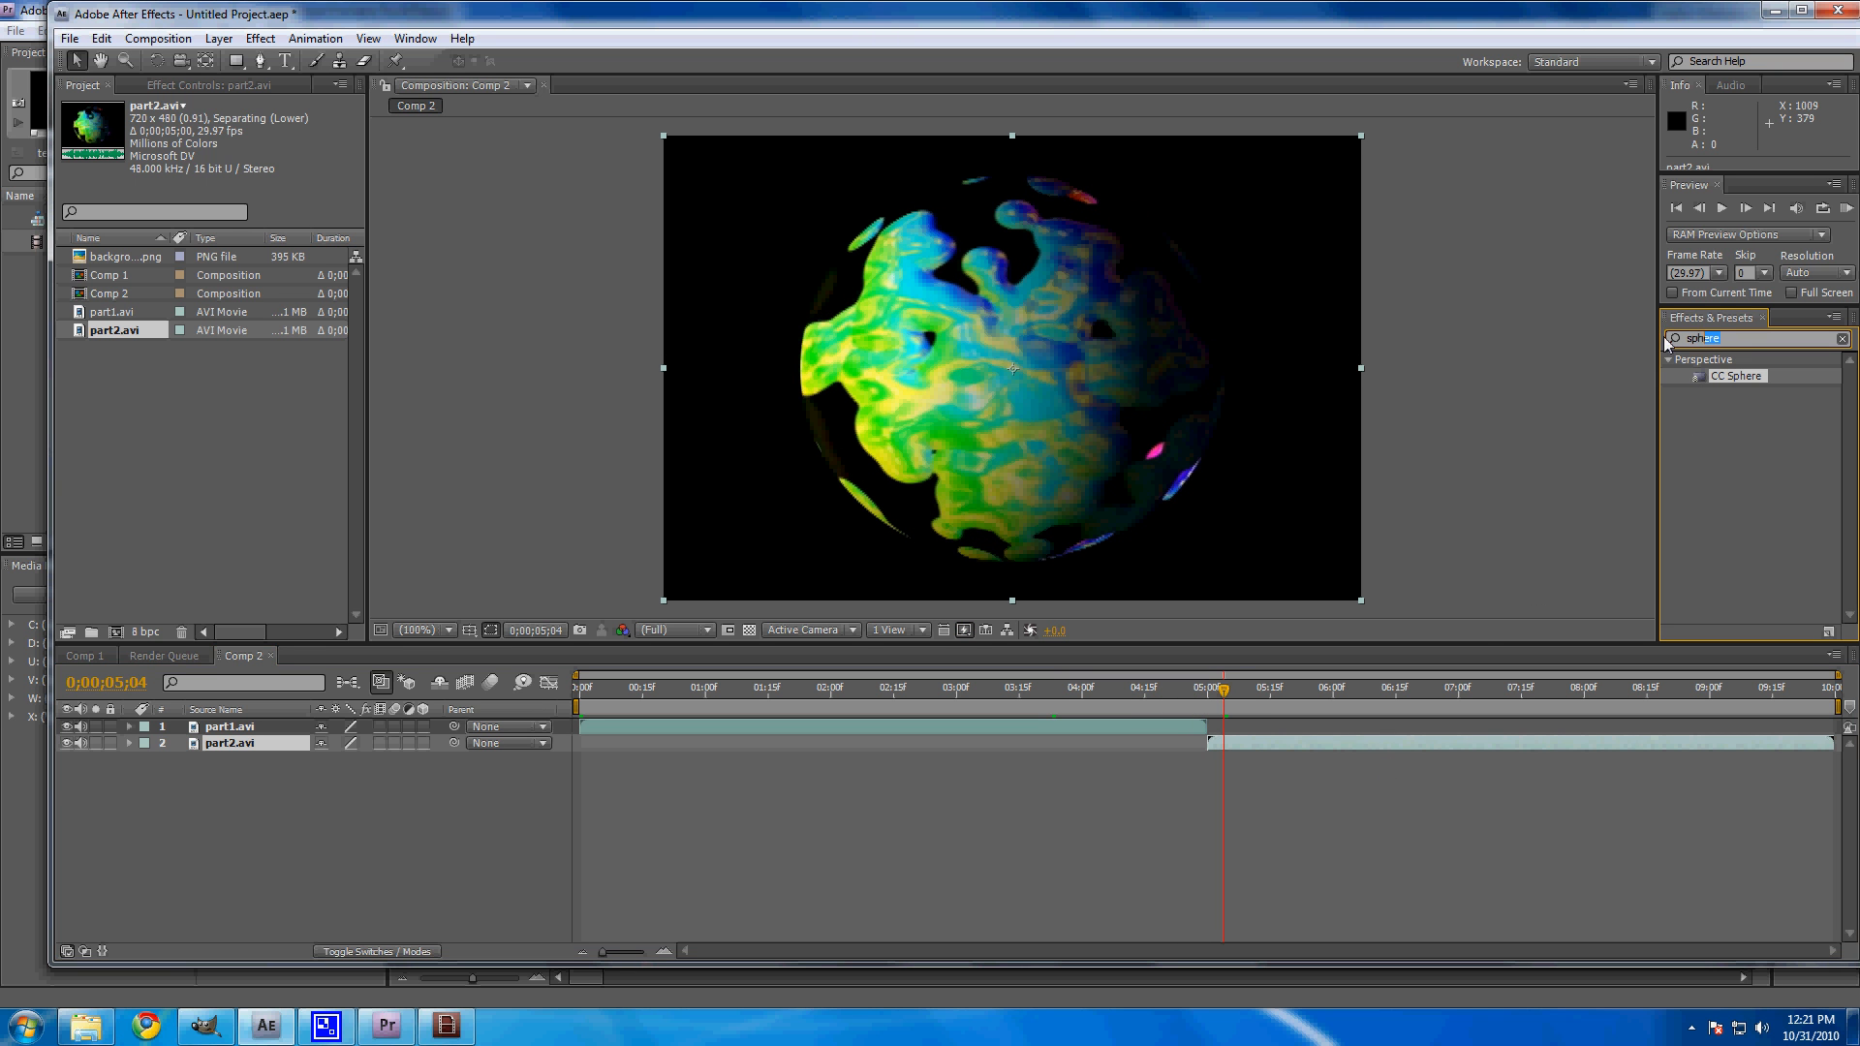
type("shatt")
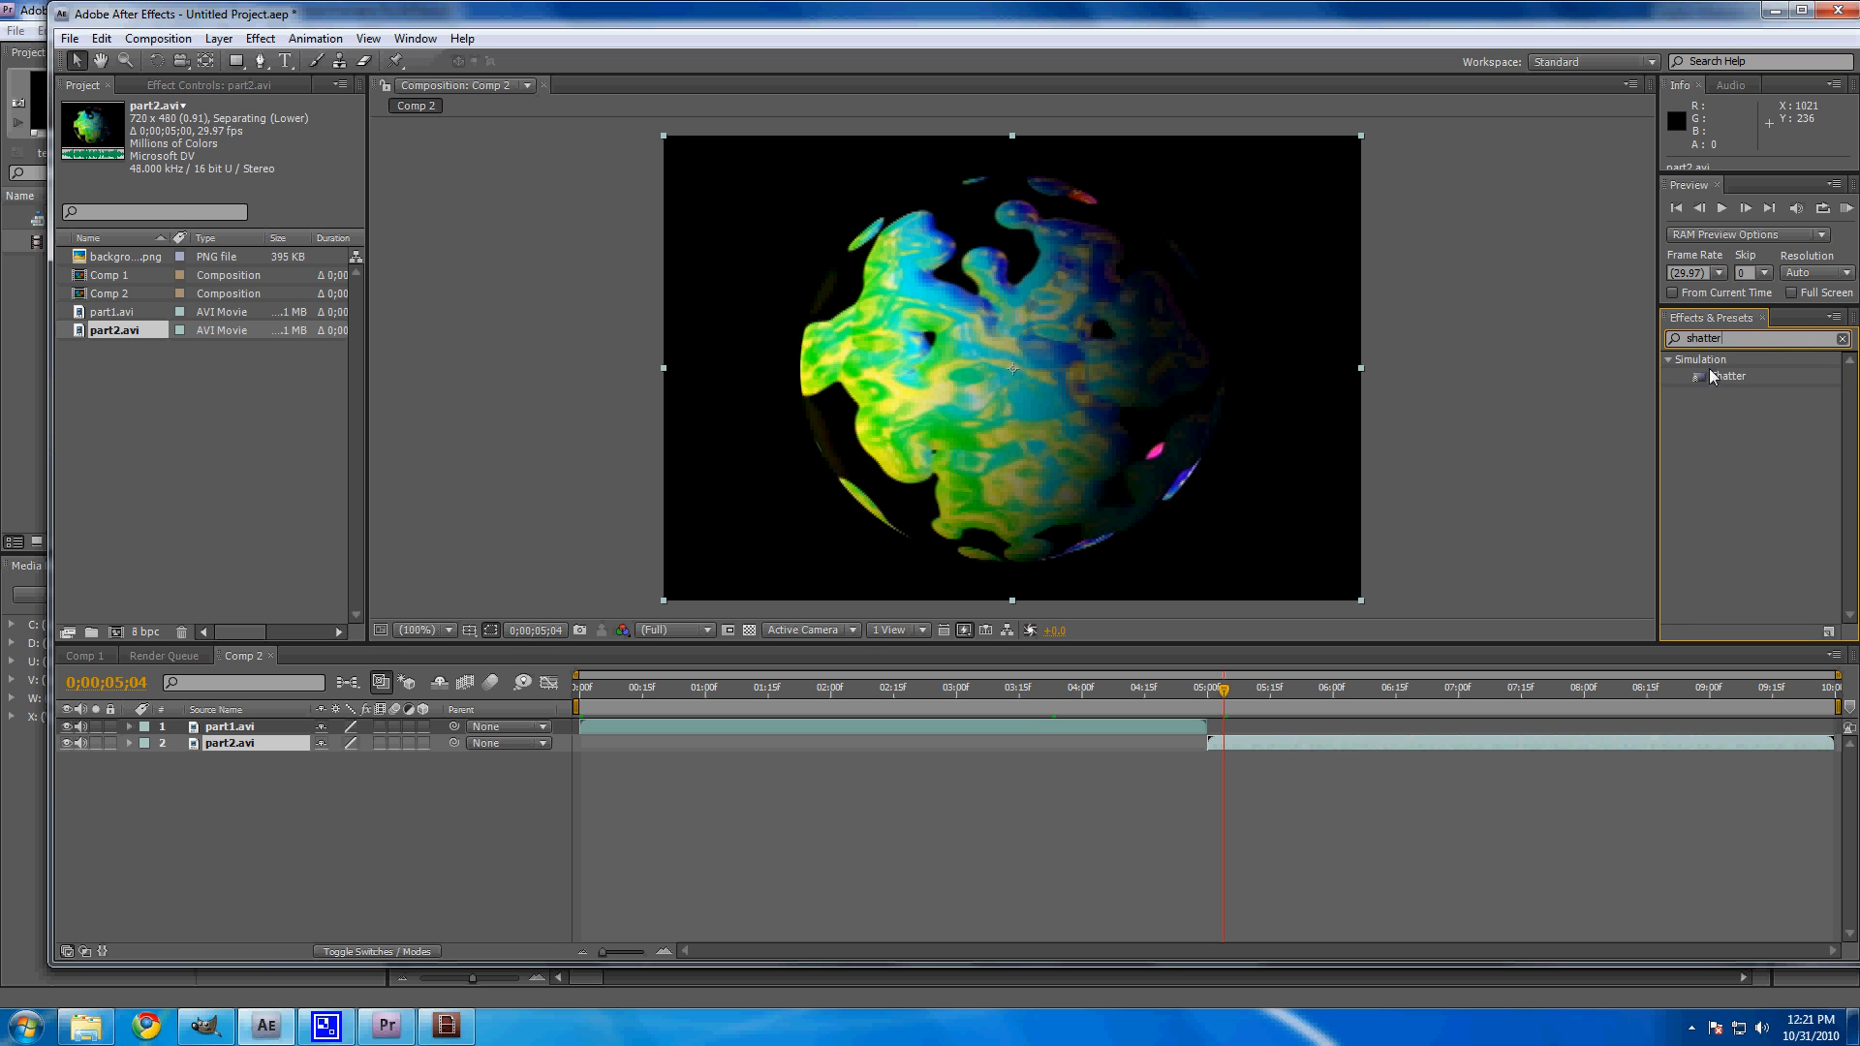
left_click_drag(1717, 377, 1375, 752)
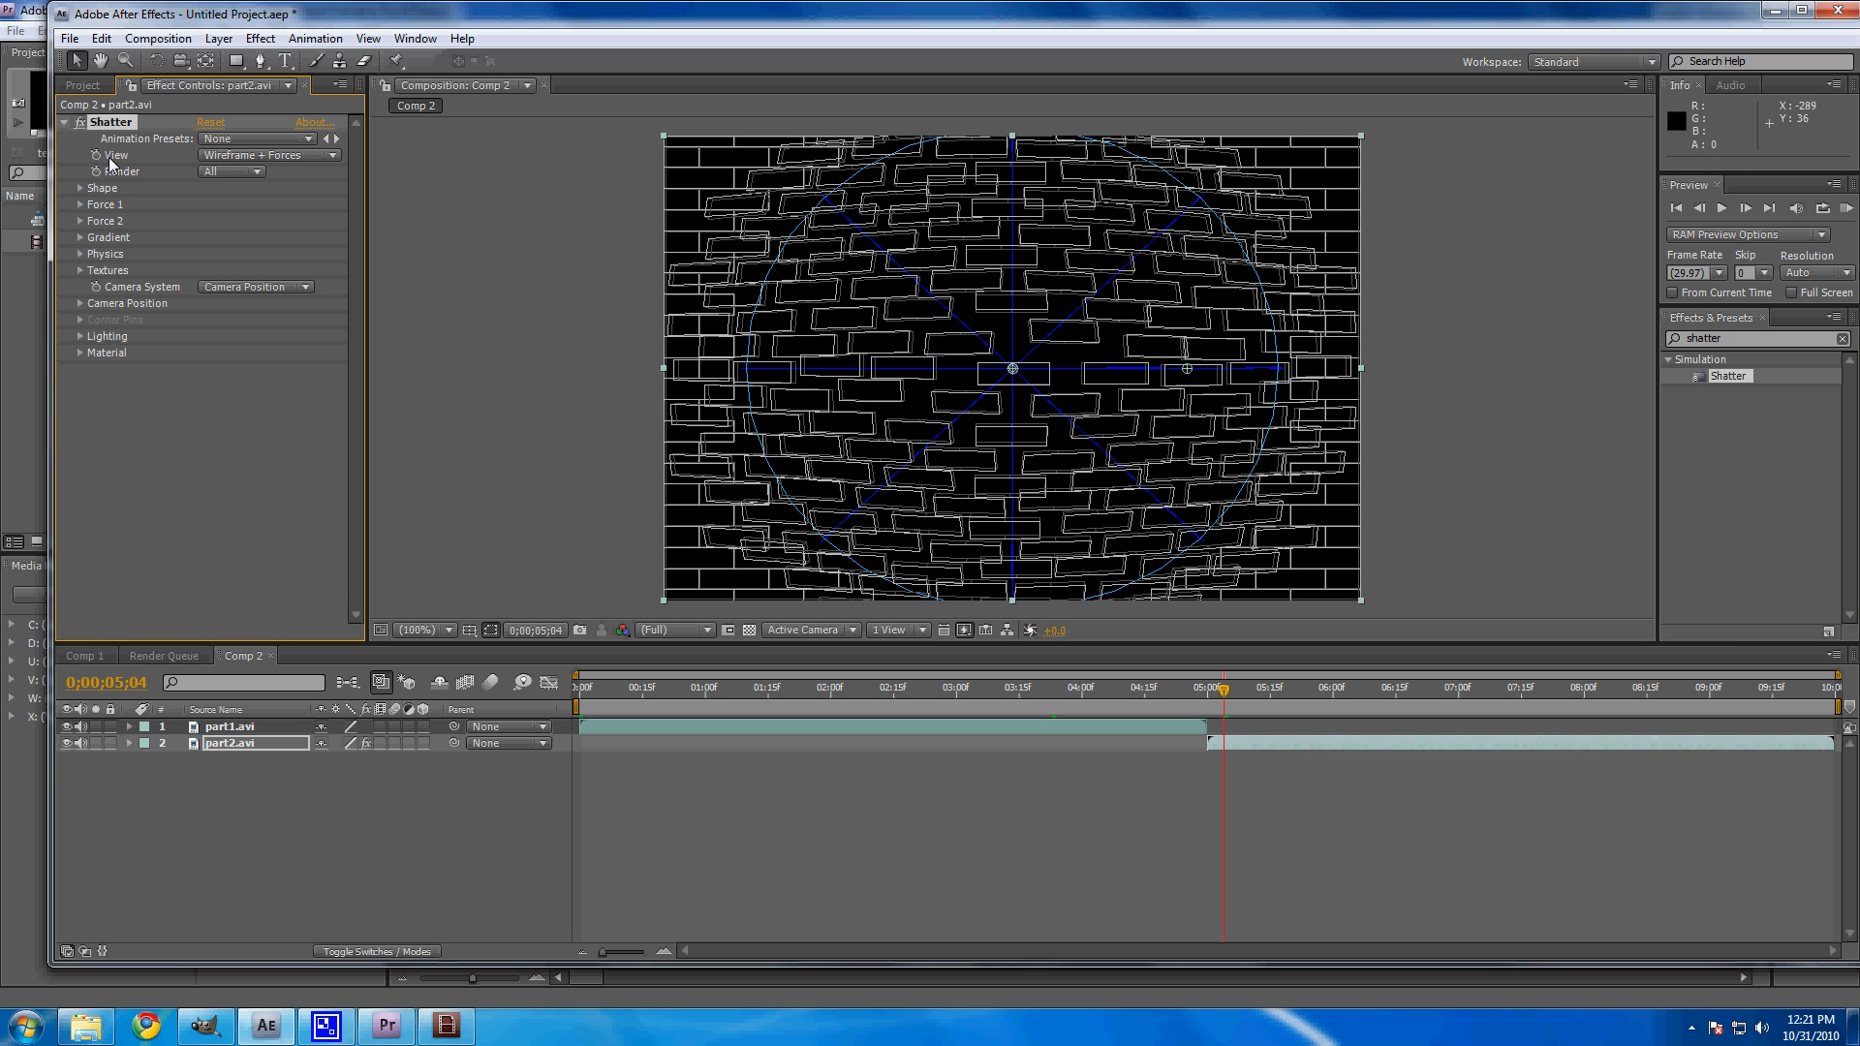
Step: Preview the shattered layer in Rendered view, and return Shatter's view to Wireframe + Forces
left_click(230, 158)
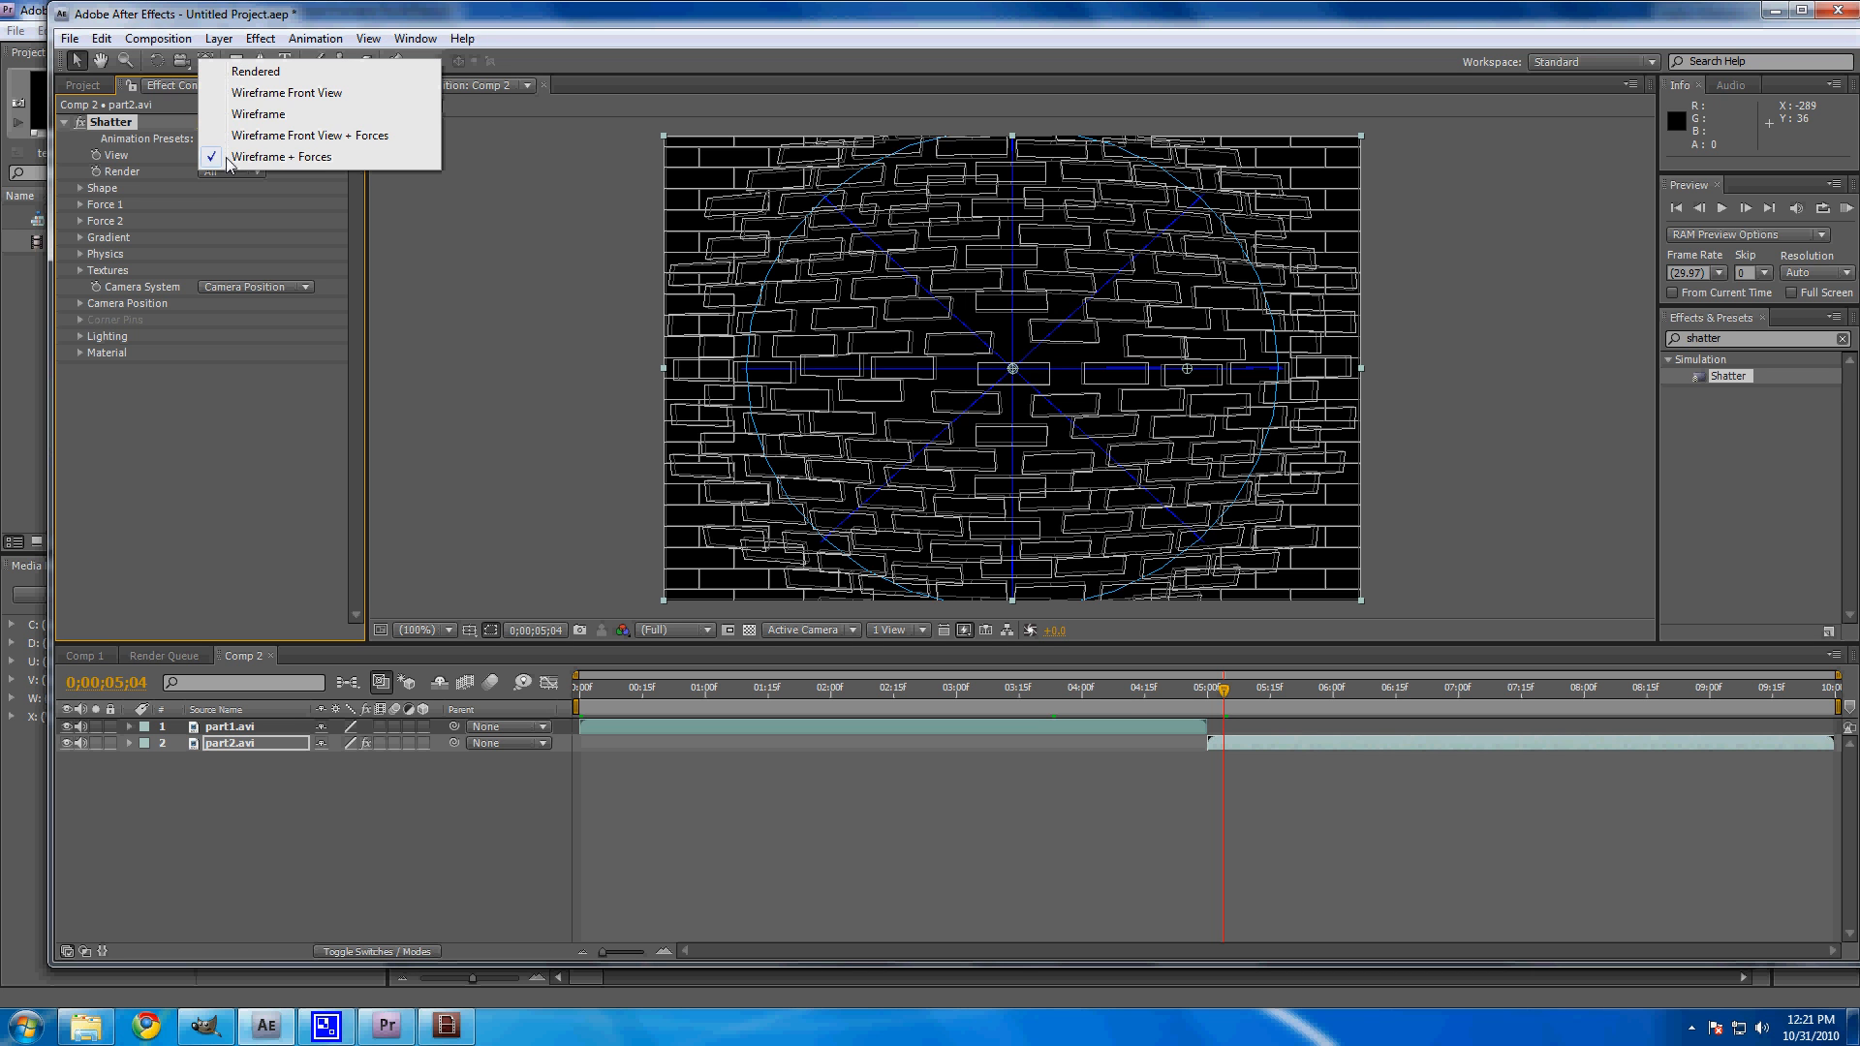
left_click(232, 74)
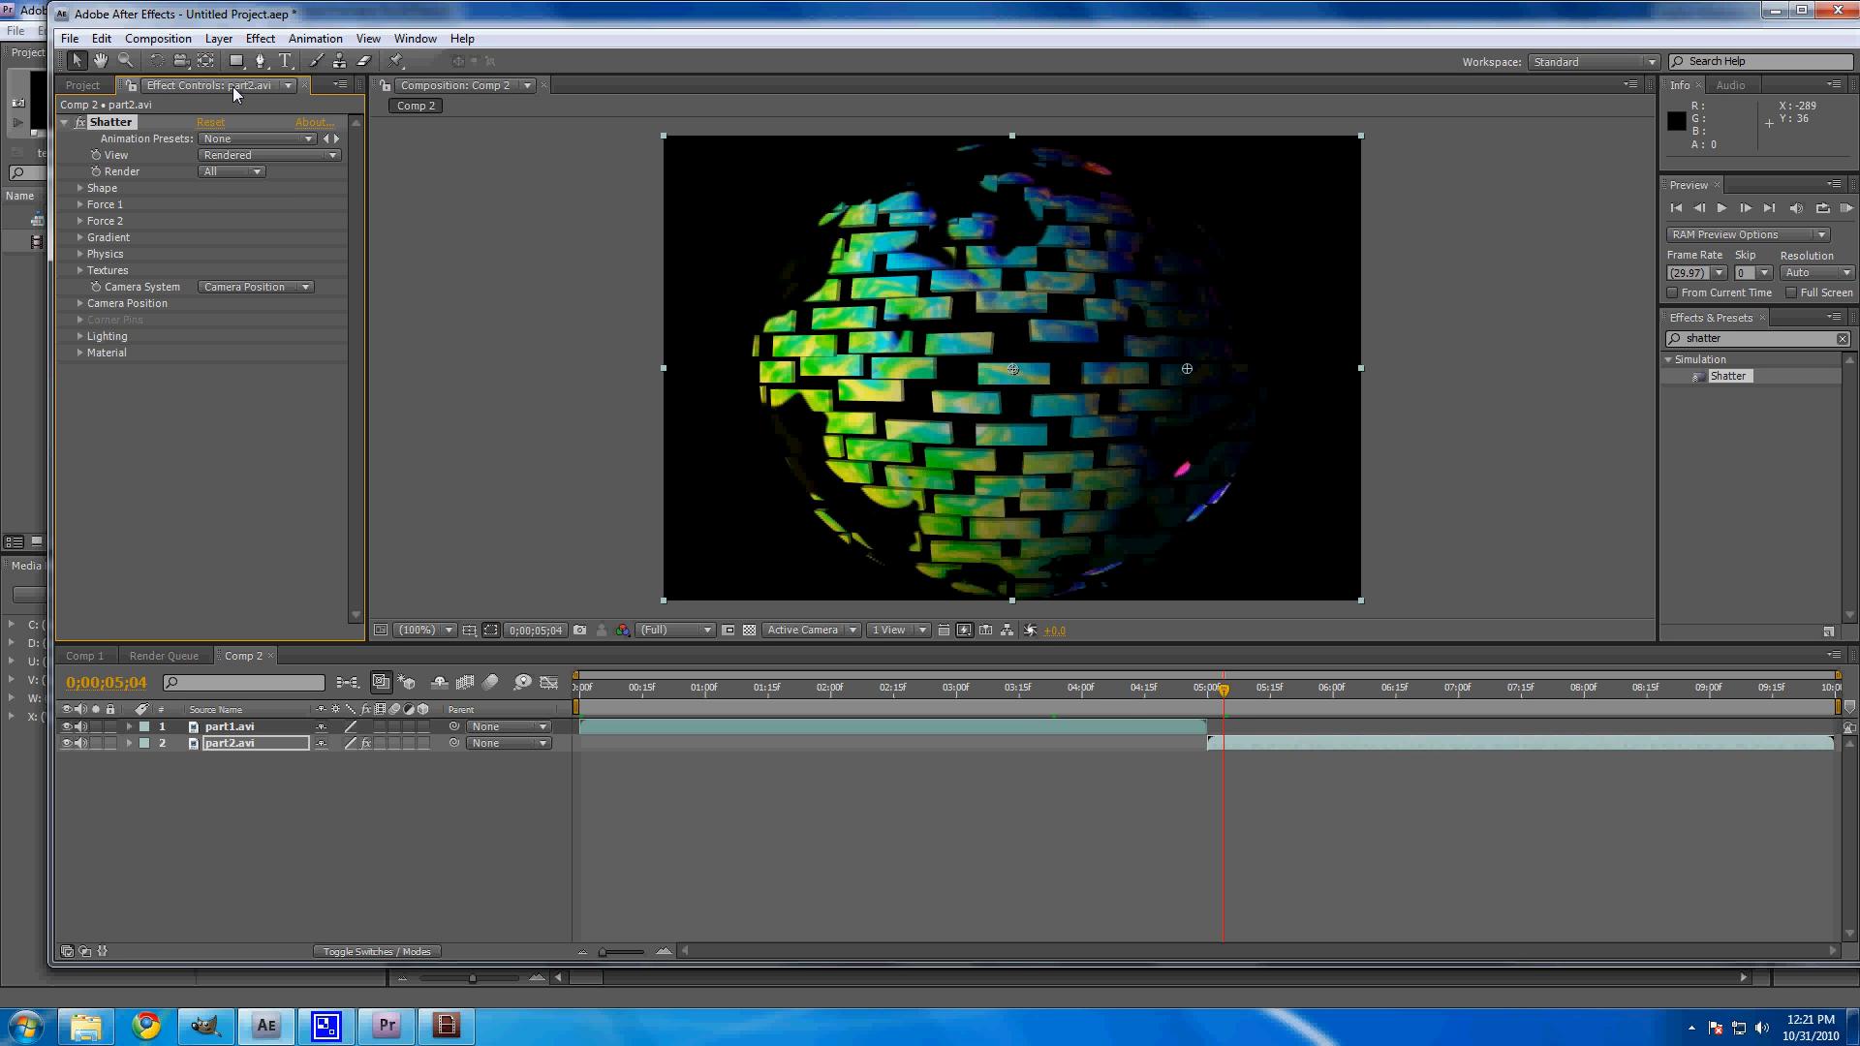
left_click(237, 156)
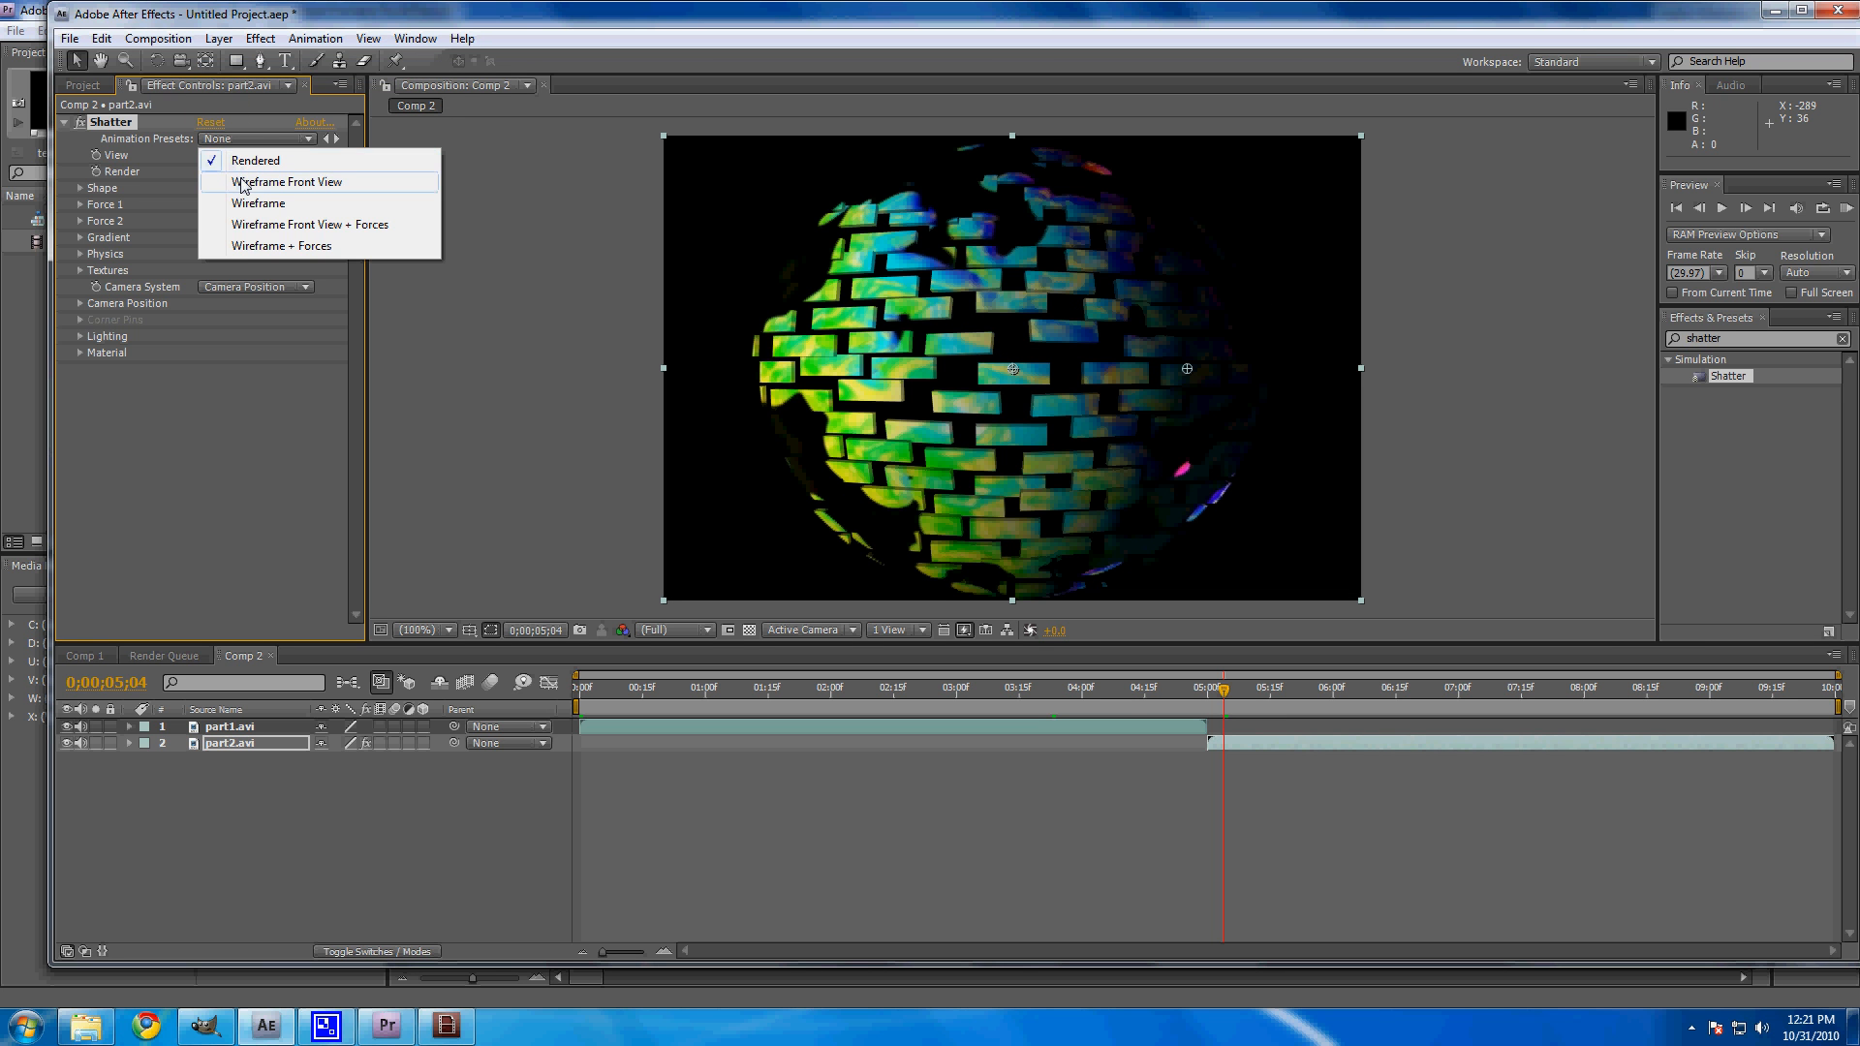
left_click(259, 247)
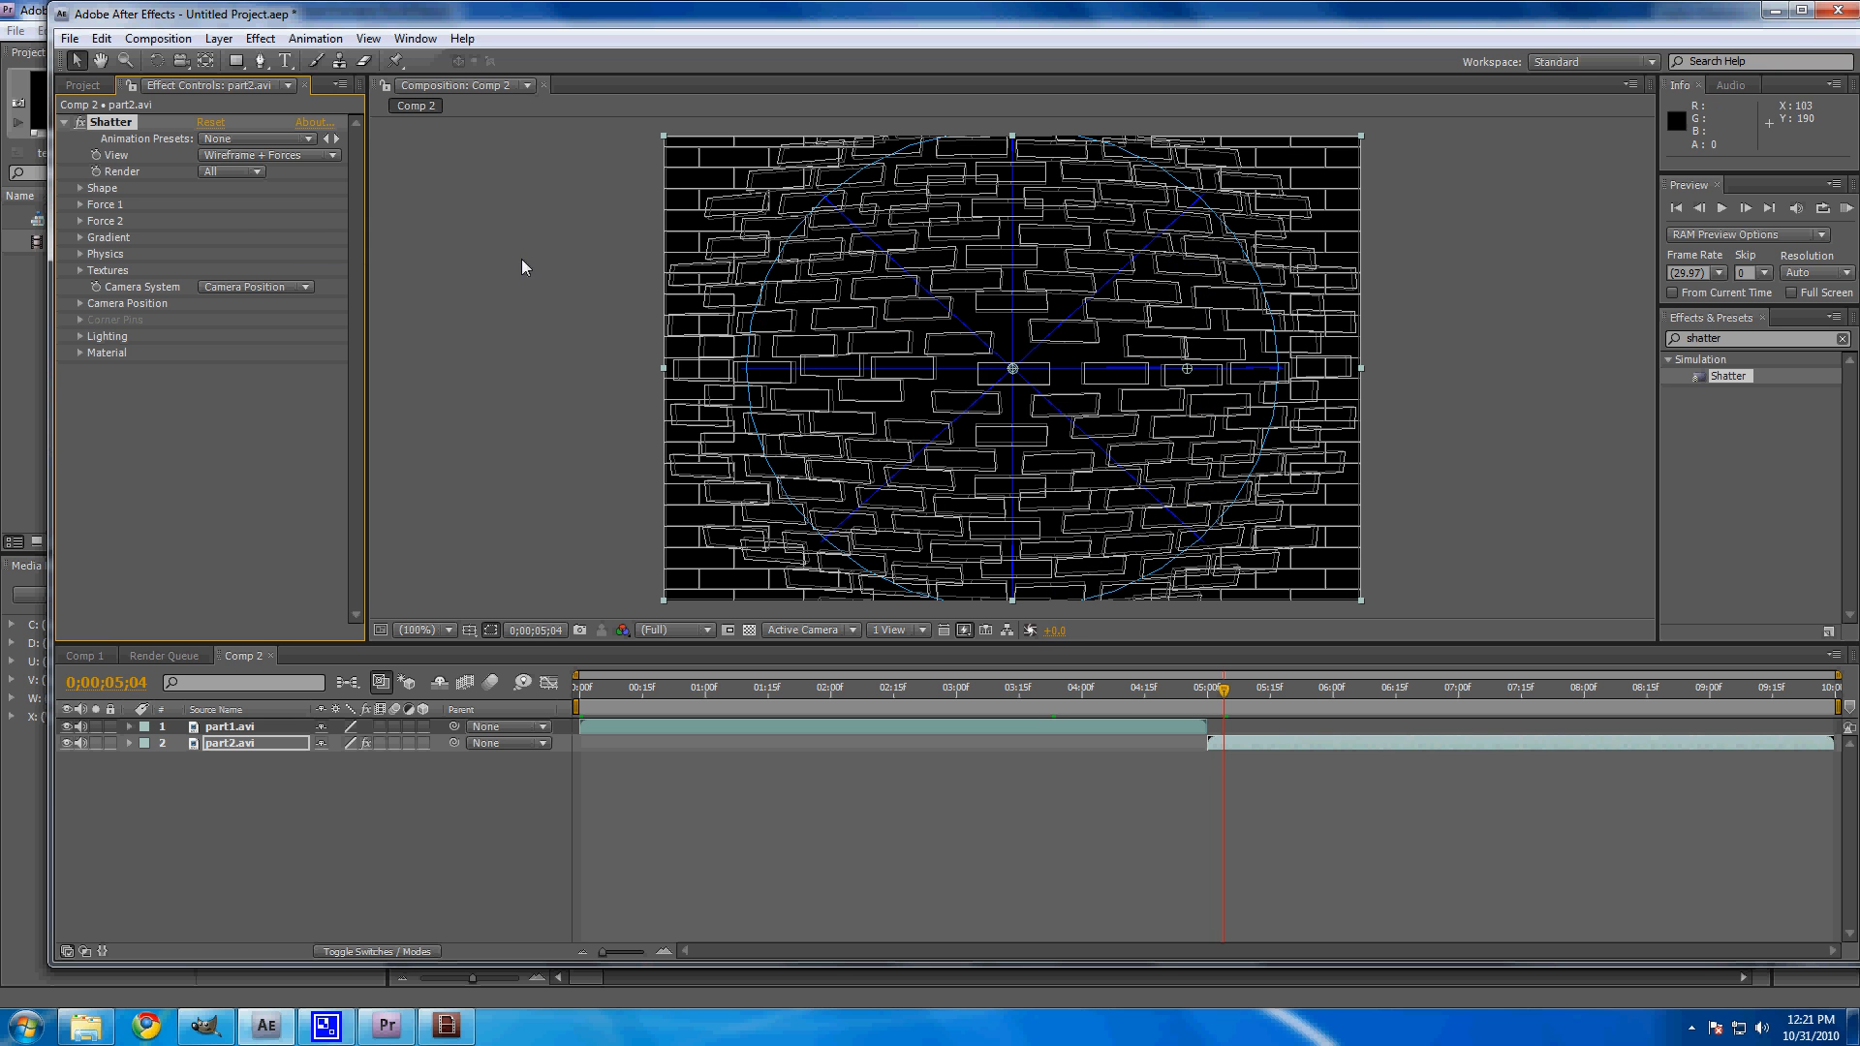
Step: Set Shatter's Force 1 radius to 0.41 and increase the repetitions of the Bricks pattern
left_click(80, 204)
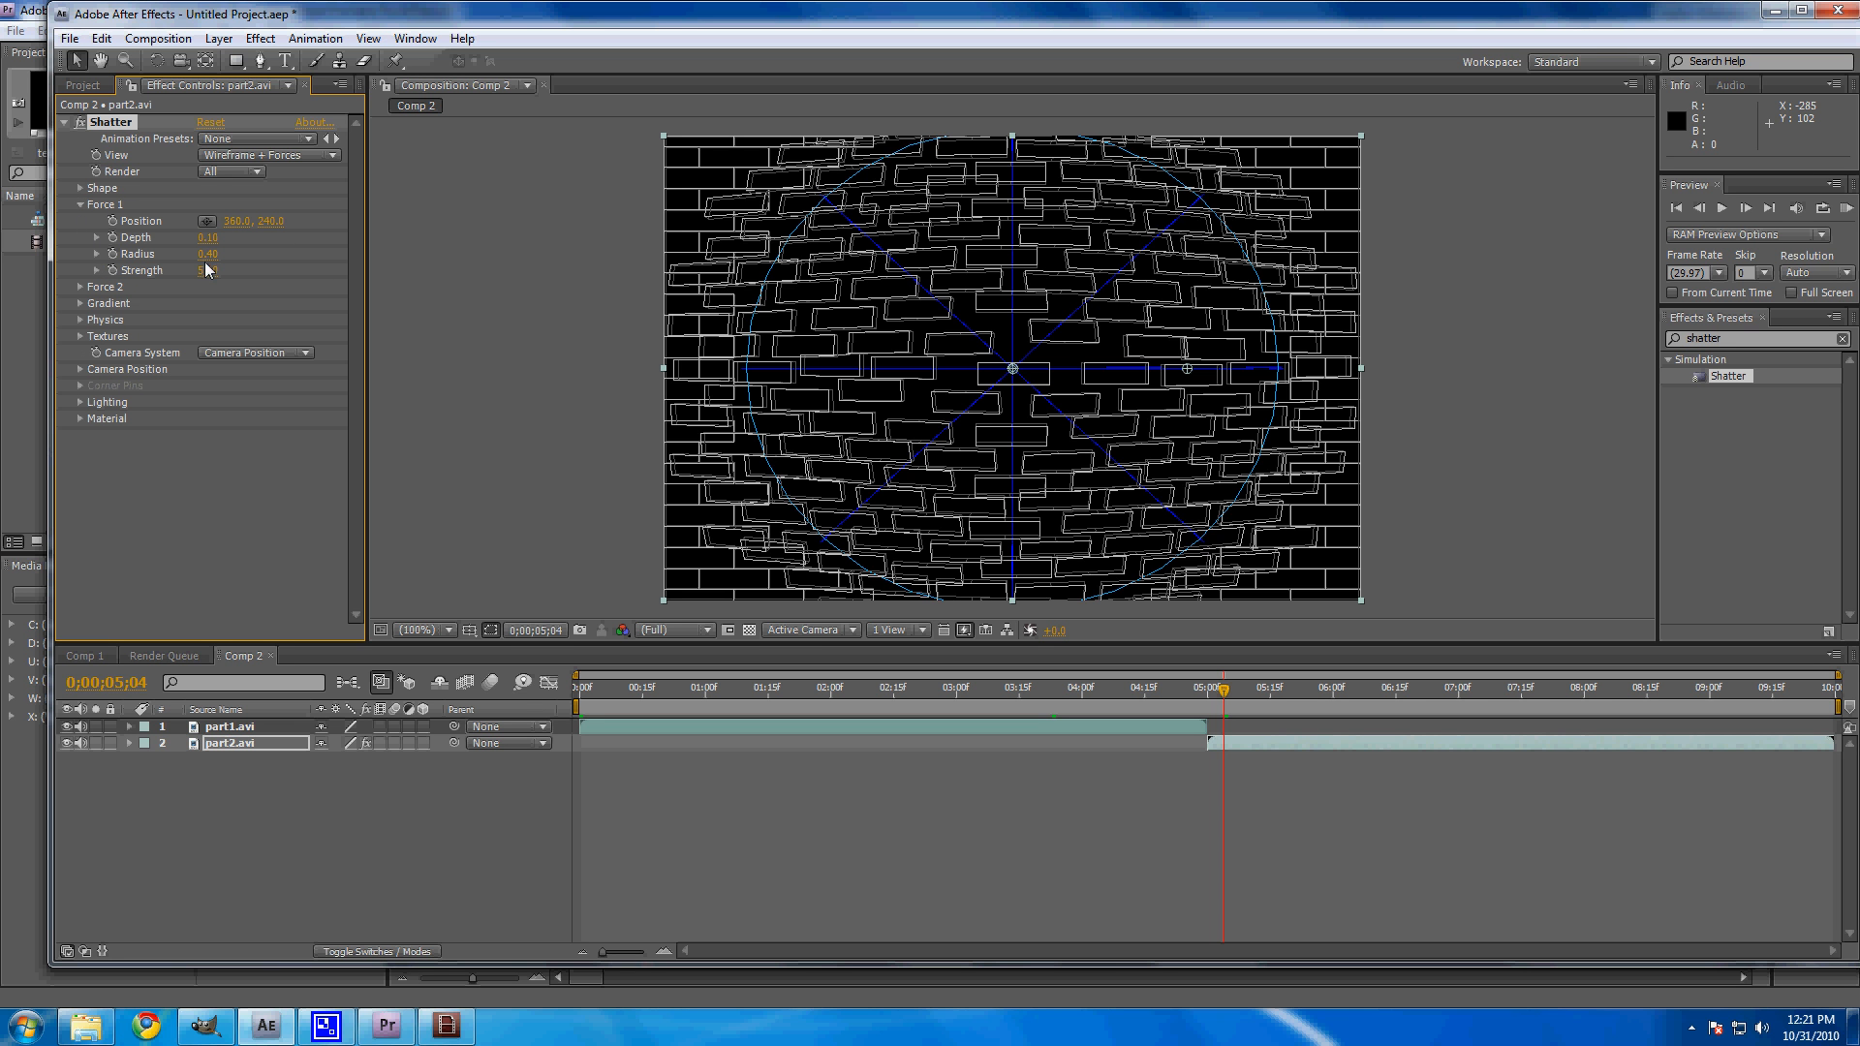
left_click_drag(212, 254, 212, 255)
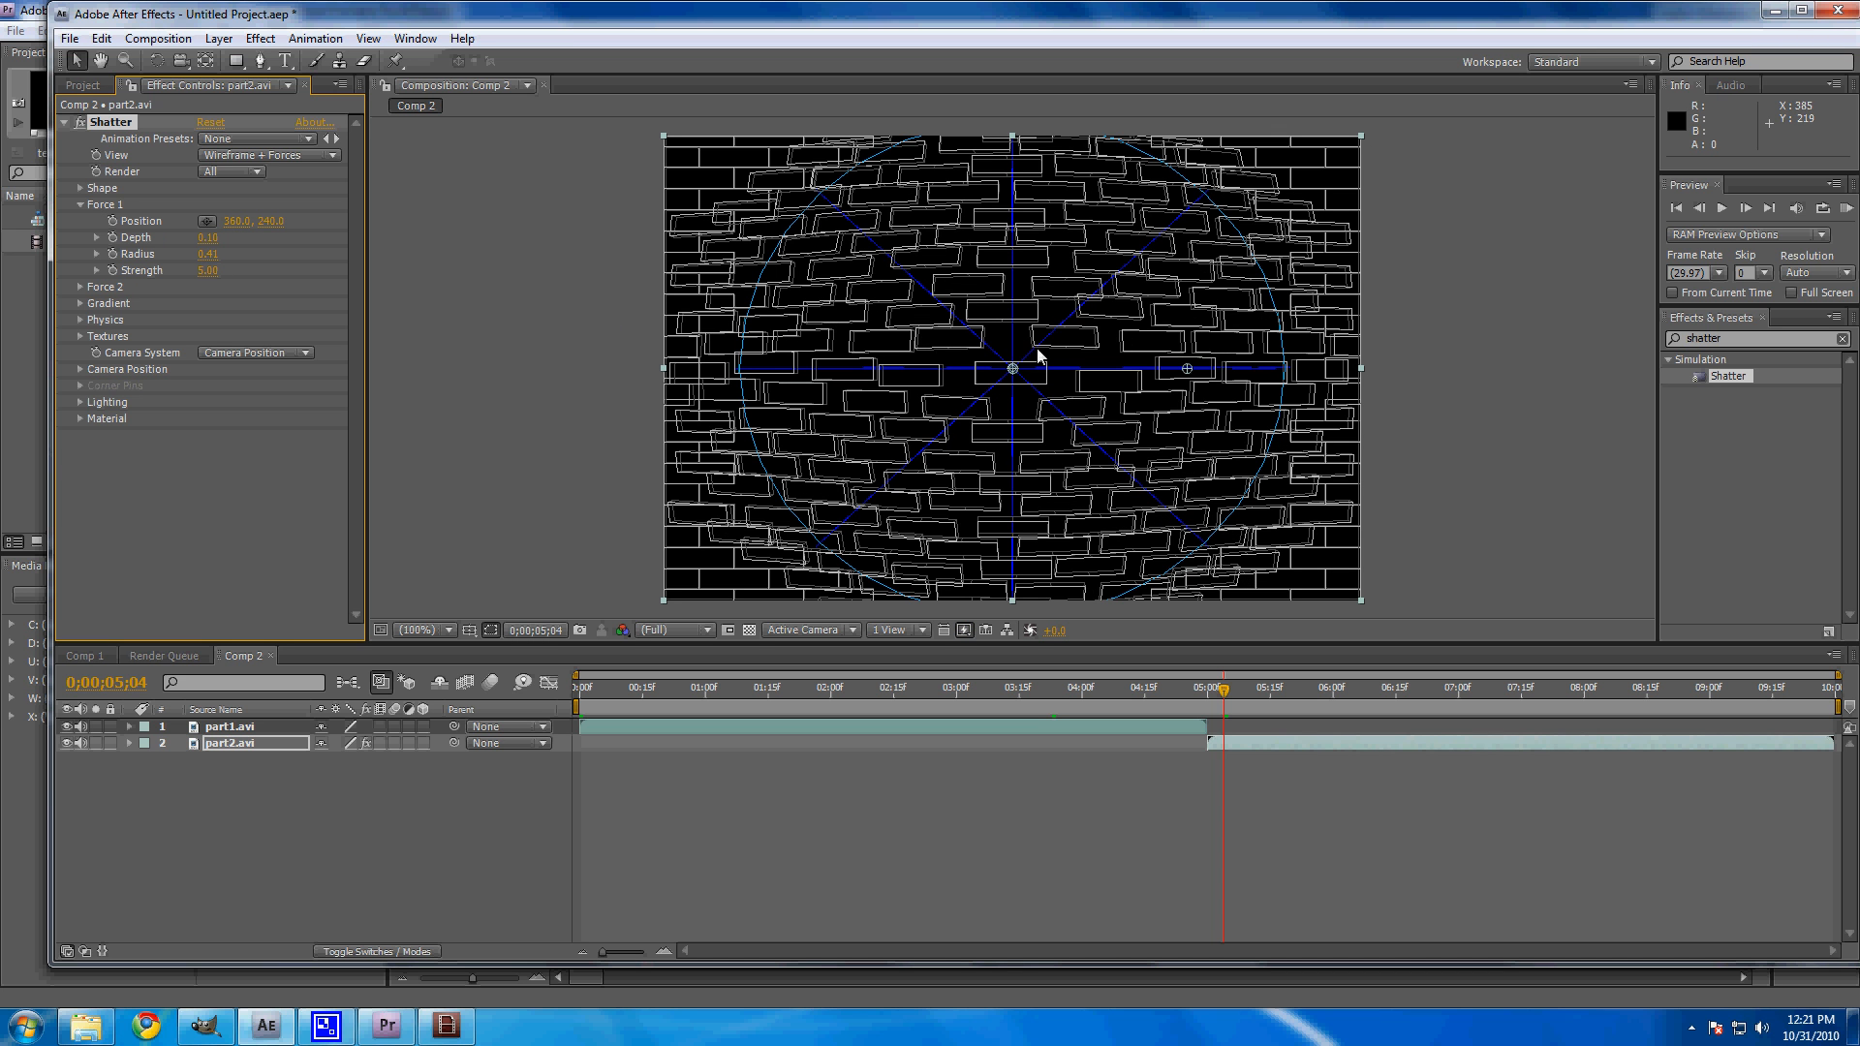
left_click(81, 189)
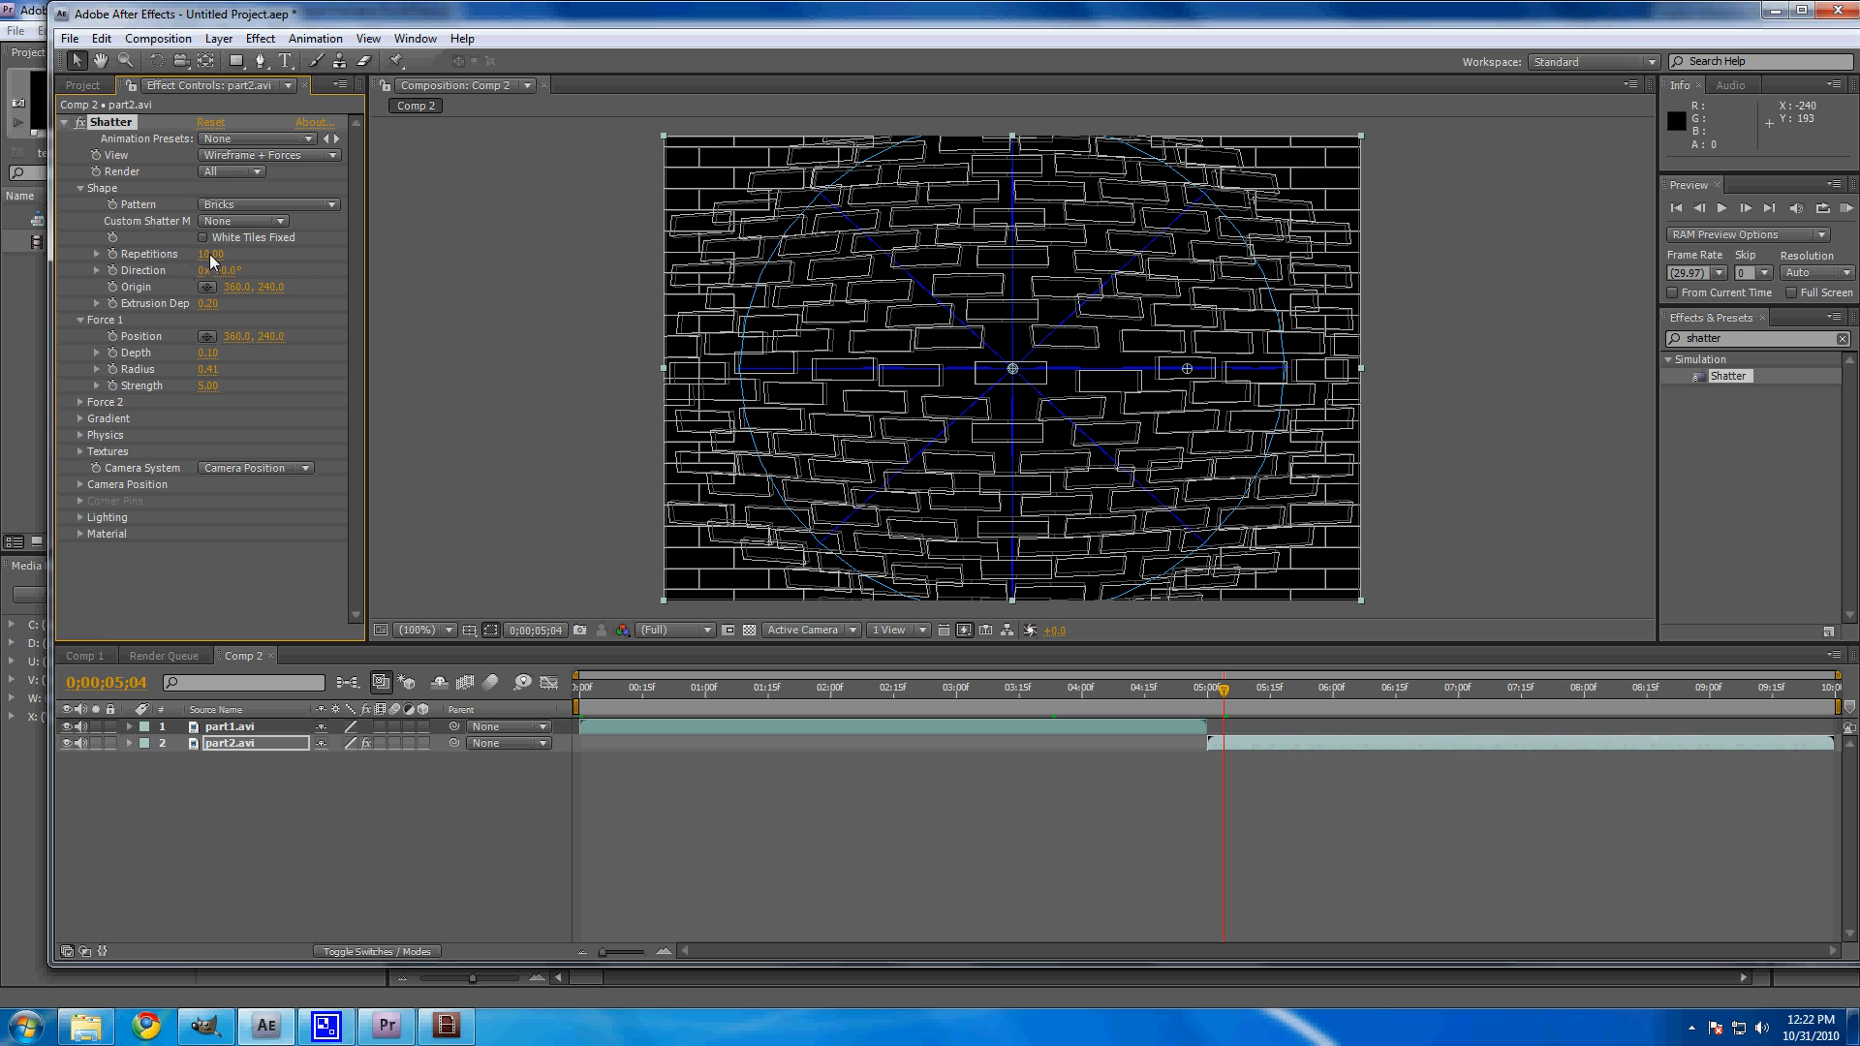
left_click_drag(210, 259, 251, 262)
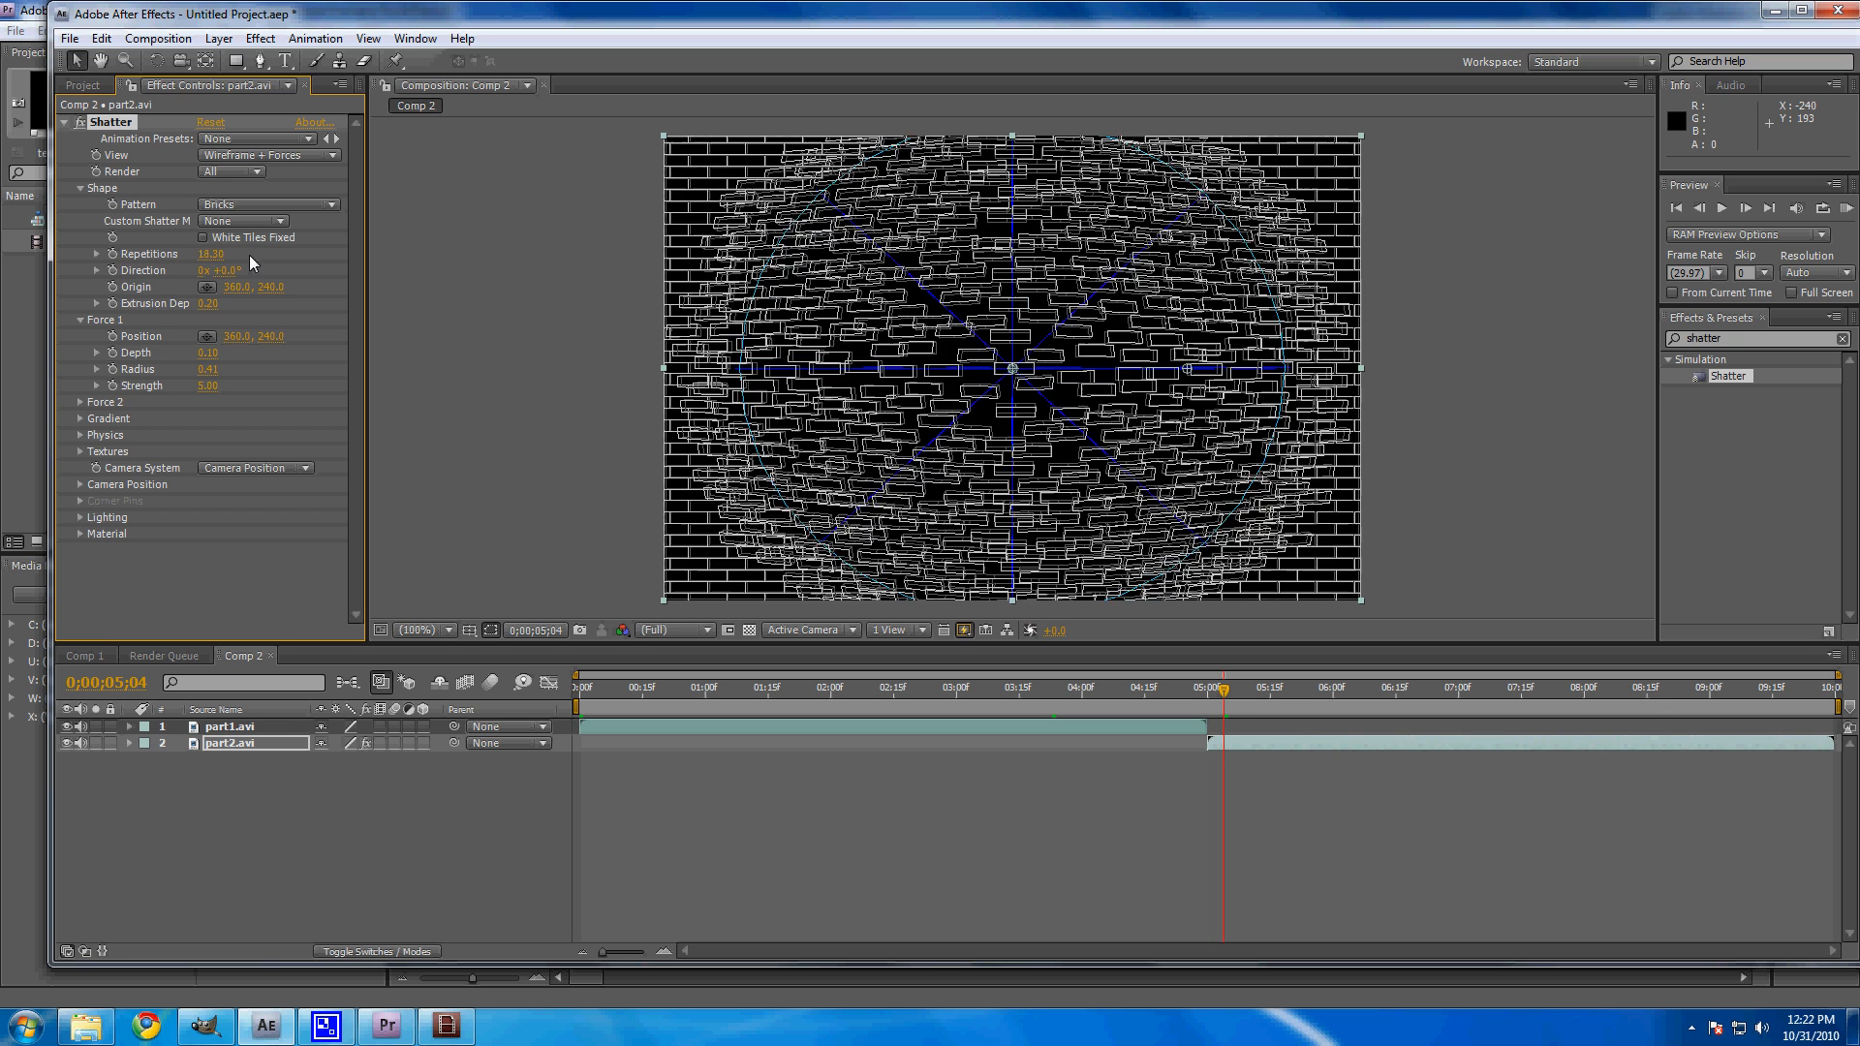
Step: Try the Squares shatter pattern, settle on Triangles 1, and increase its repetitions
left_click(276, 205)
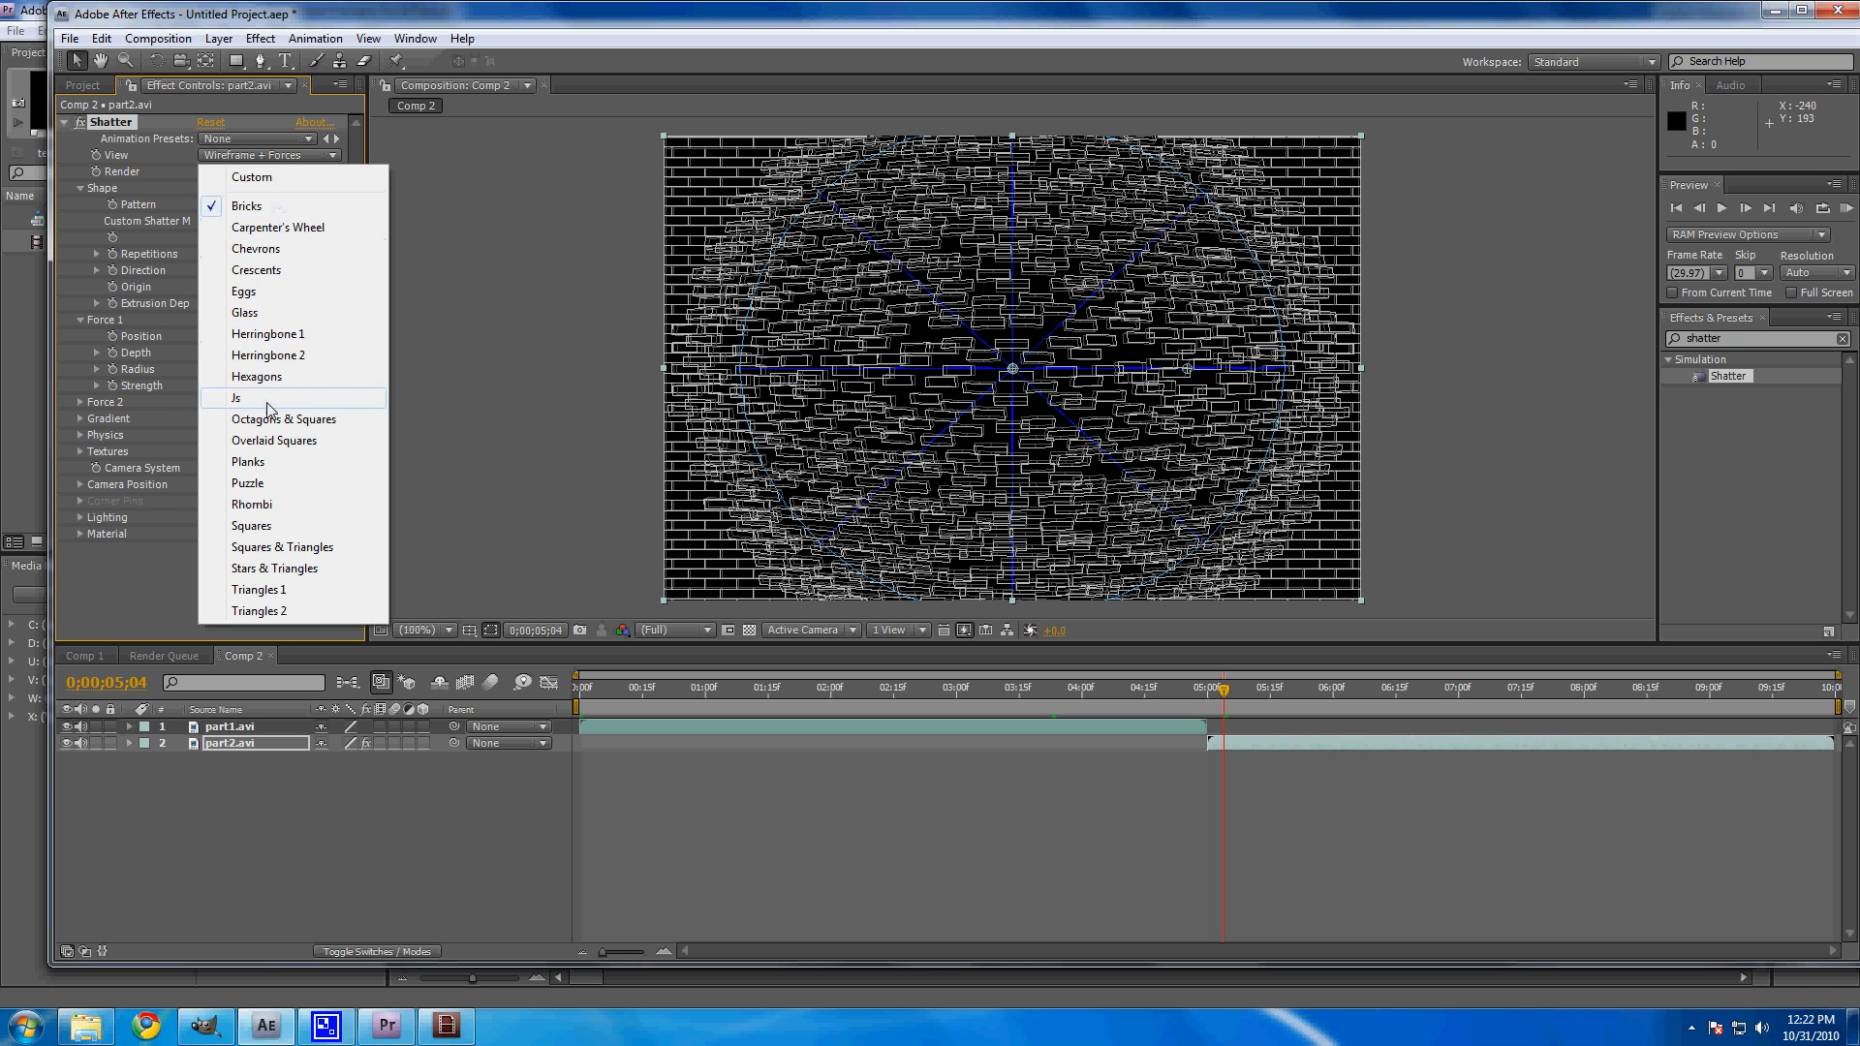
left_click(276, 526)
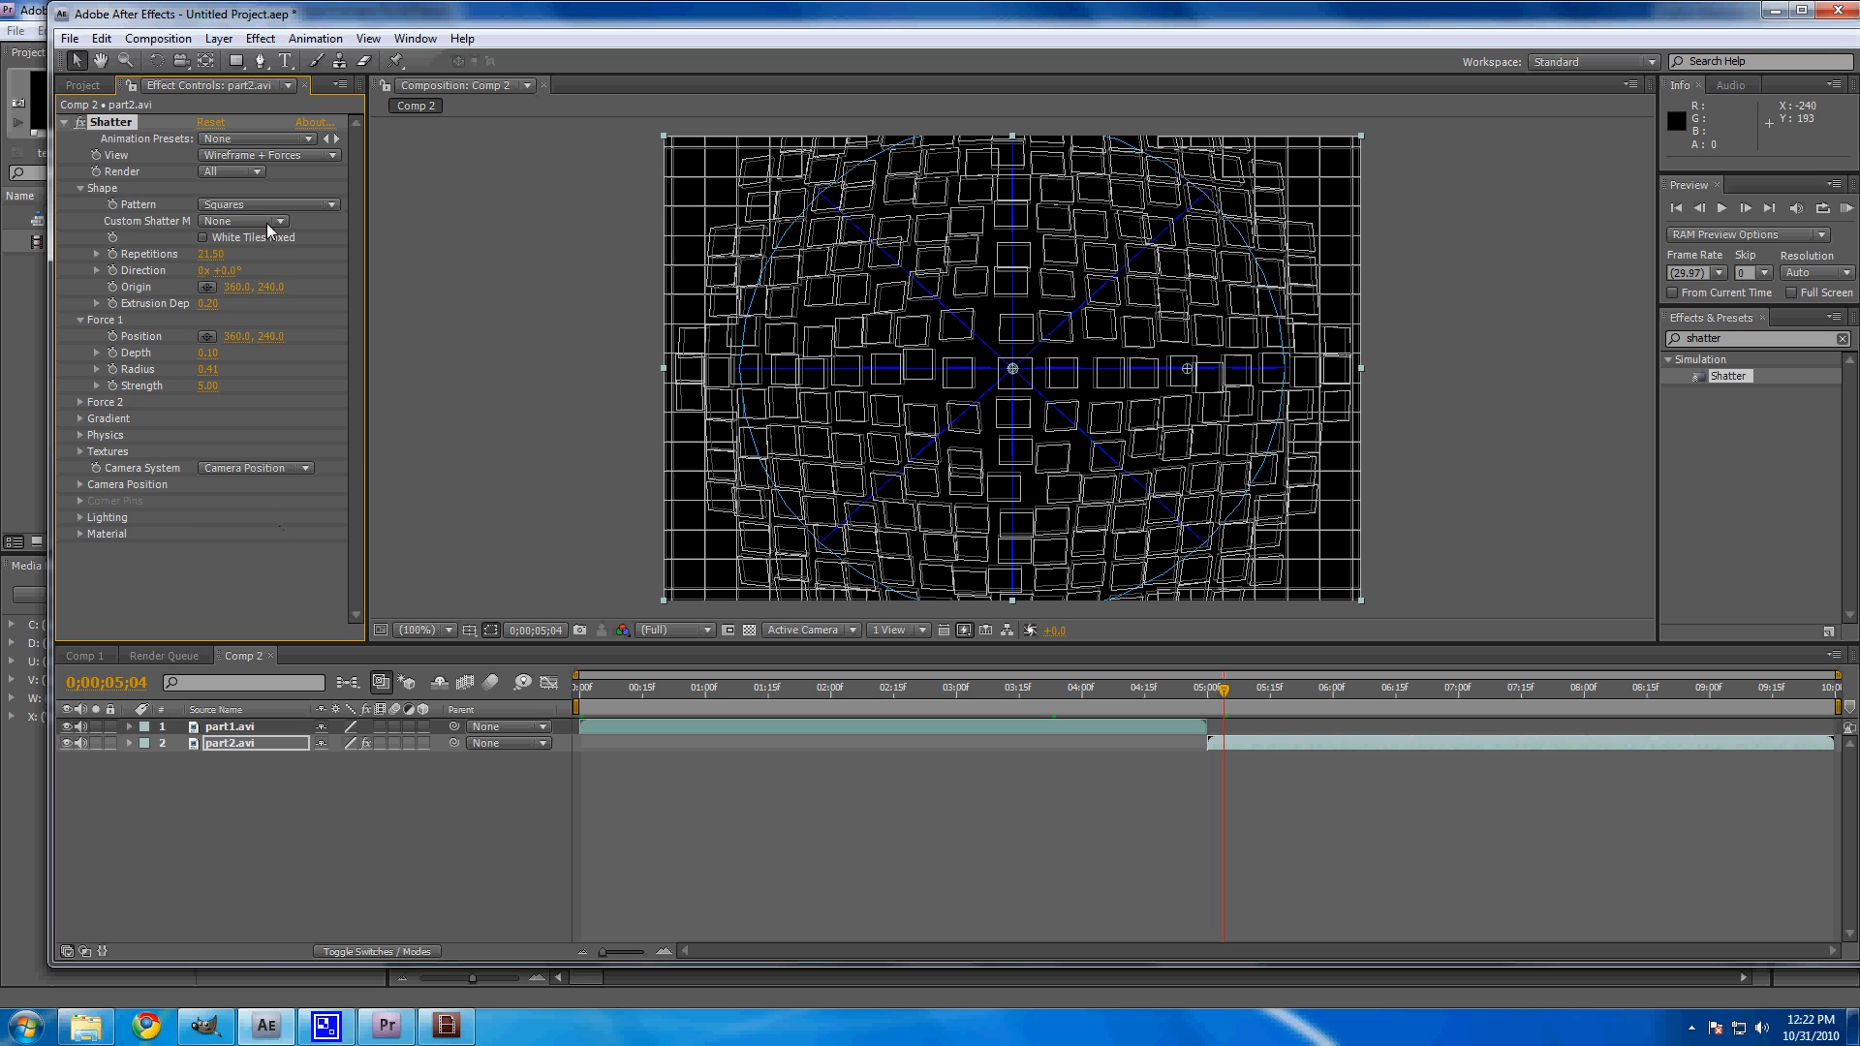
left_click(273, 206)
left_click(289, 423)
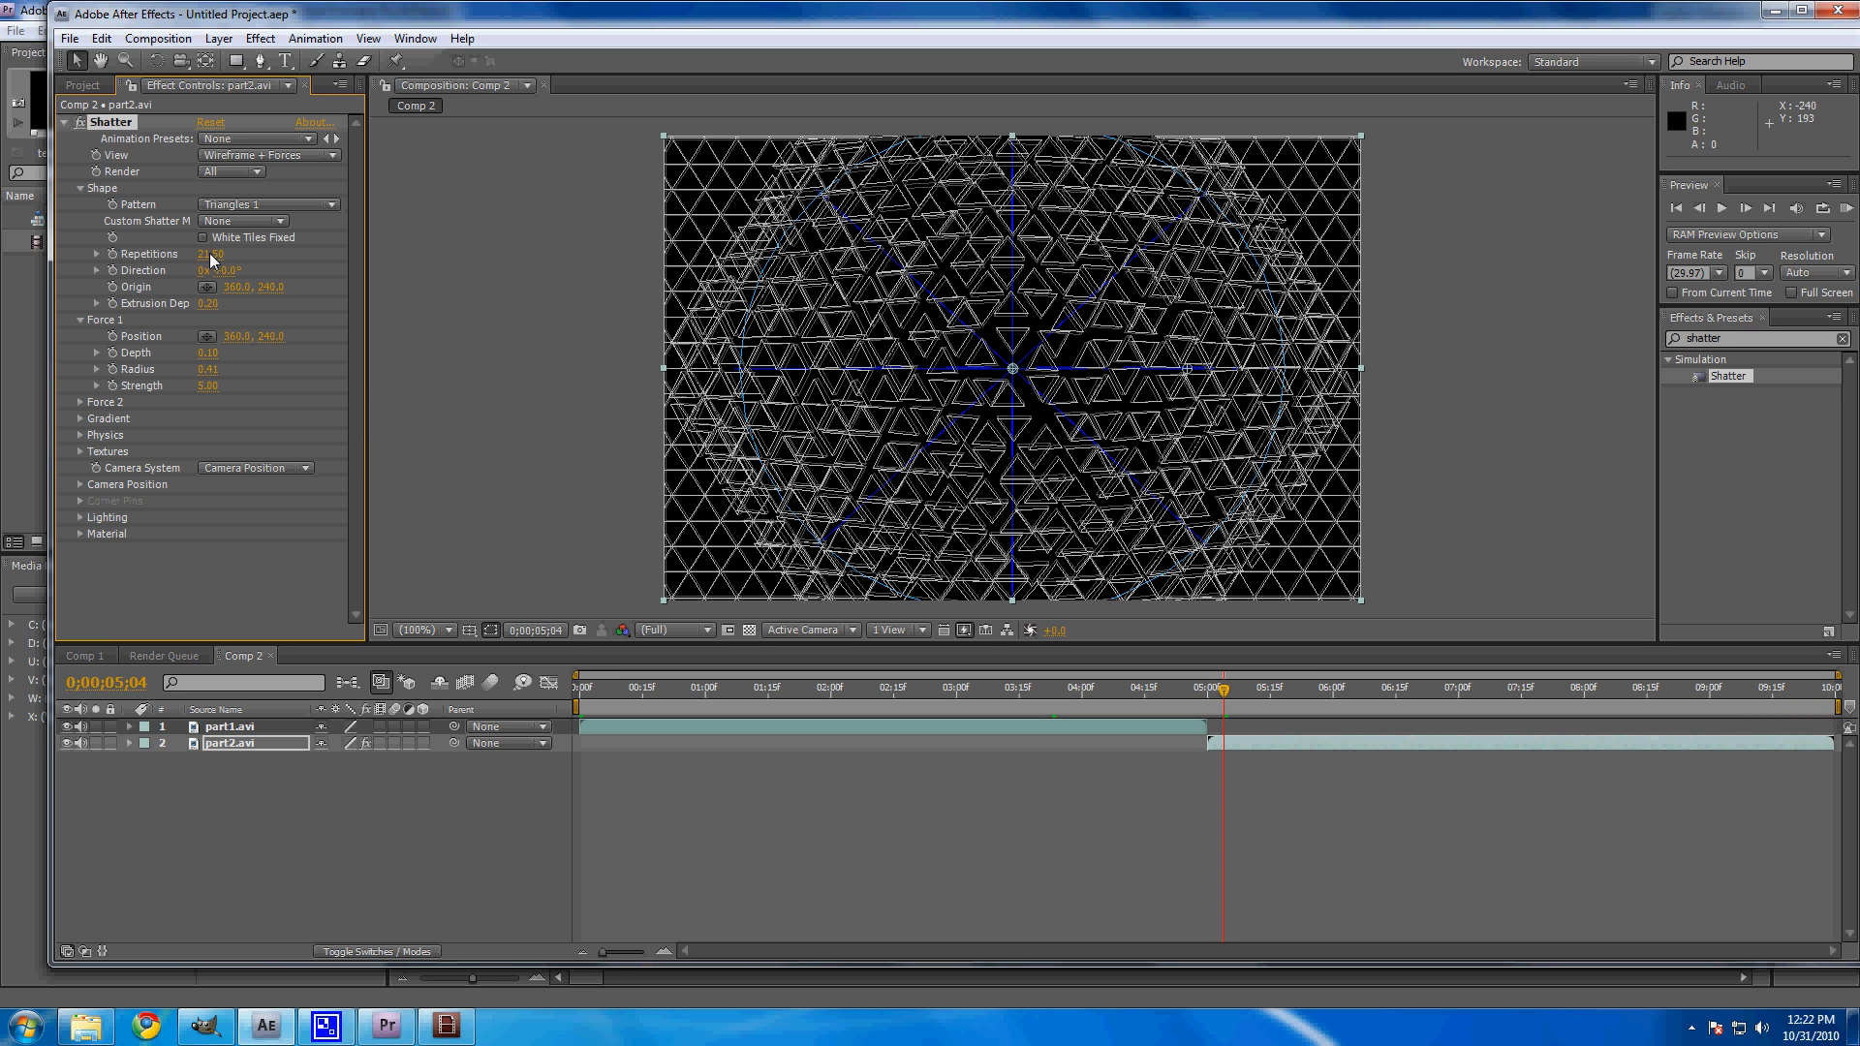
left_click_drag(211, 258, 261, 272)
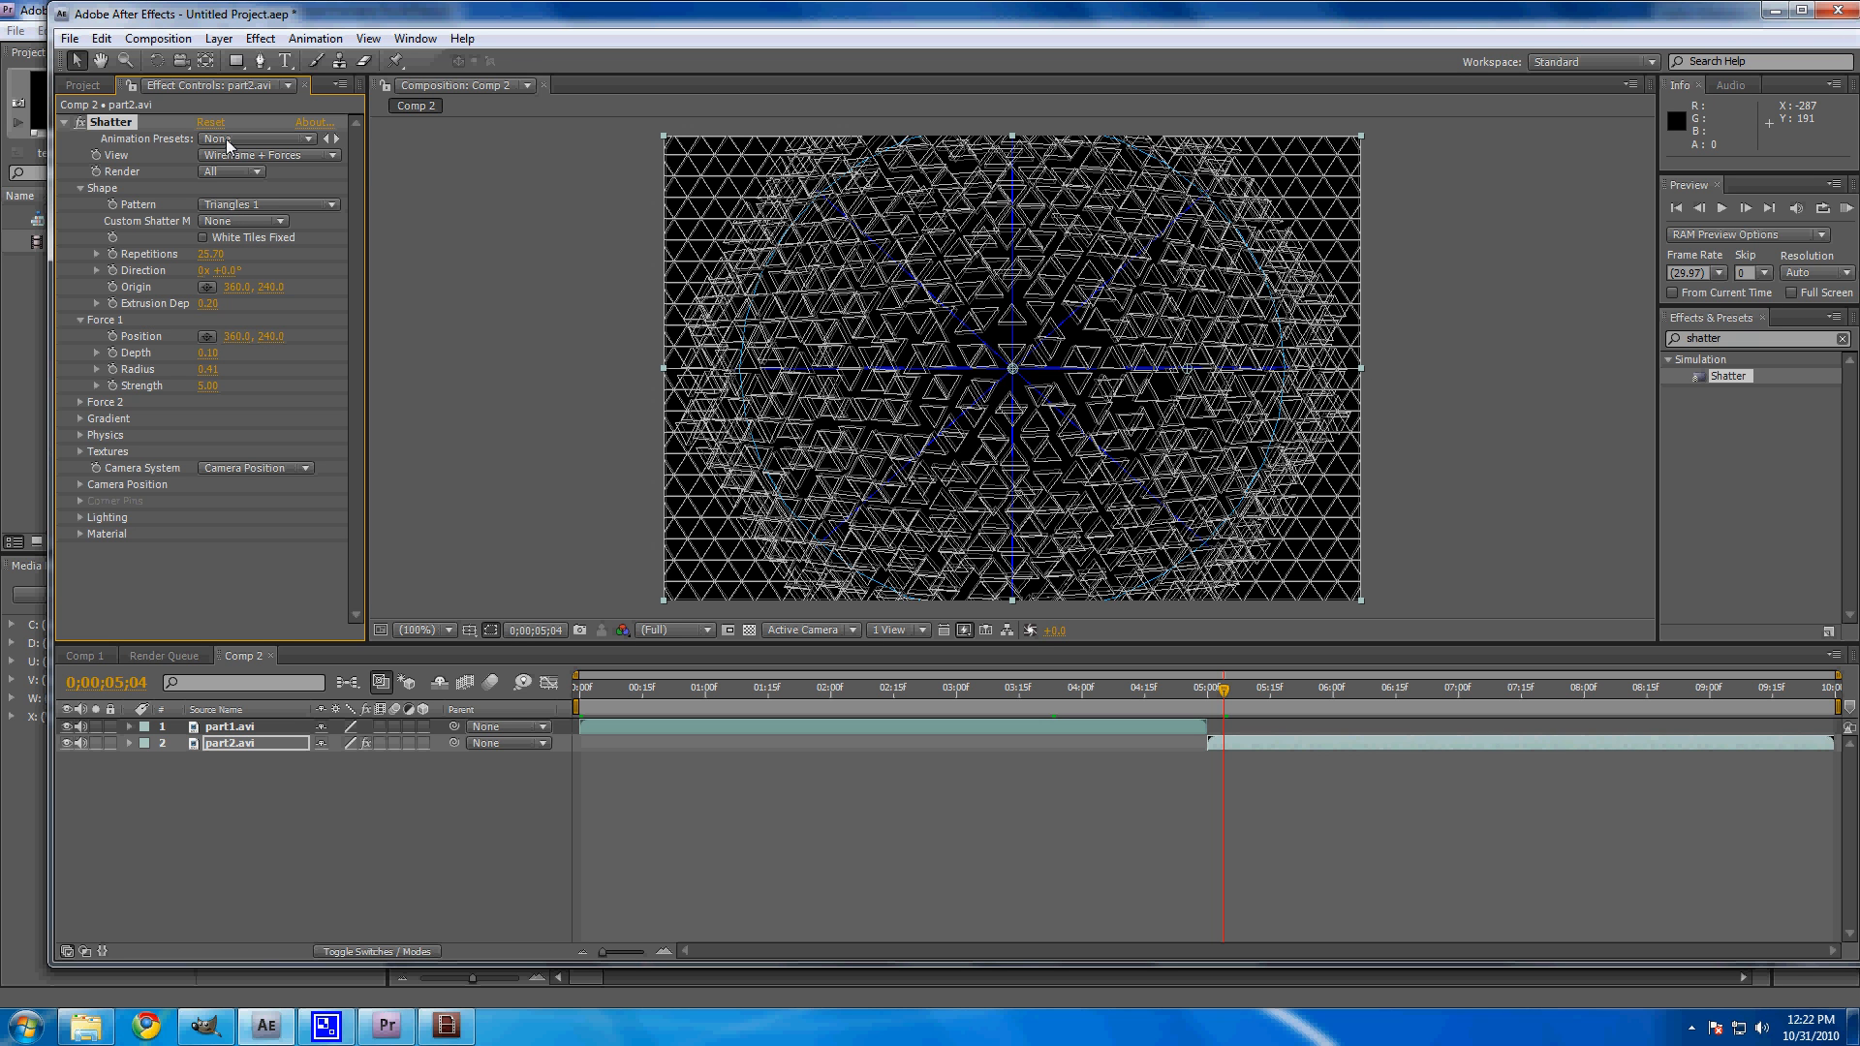
Step: Set Shatter's view to Rendered and move the current time to 0;00;05;02
left_click(261, 155)
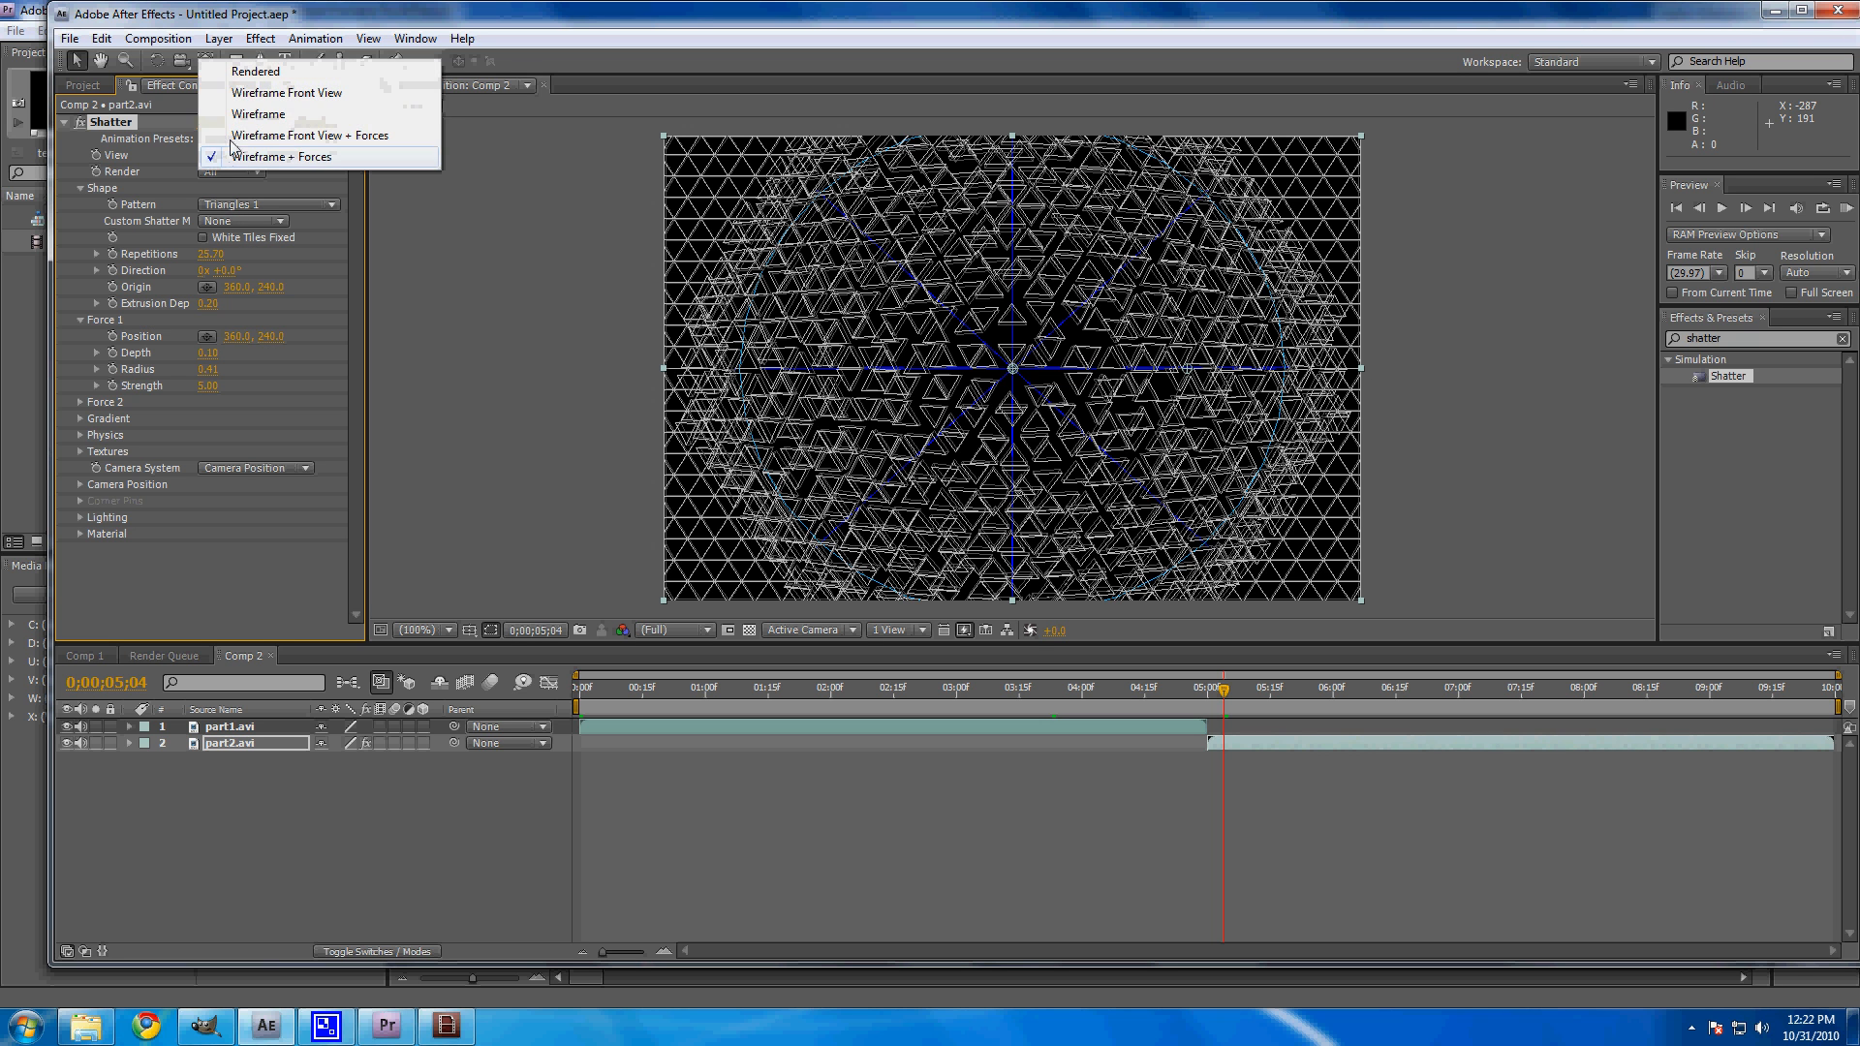
left_click(243, 68)
mouse_move(1225, 693)
left_mouse_down()
mouse_move(1126, 694)
mouse_move(1402, 699)
mouse_move(1216, 698)
left_mouse_up()
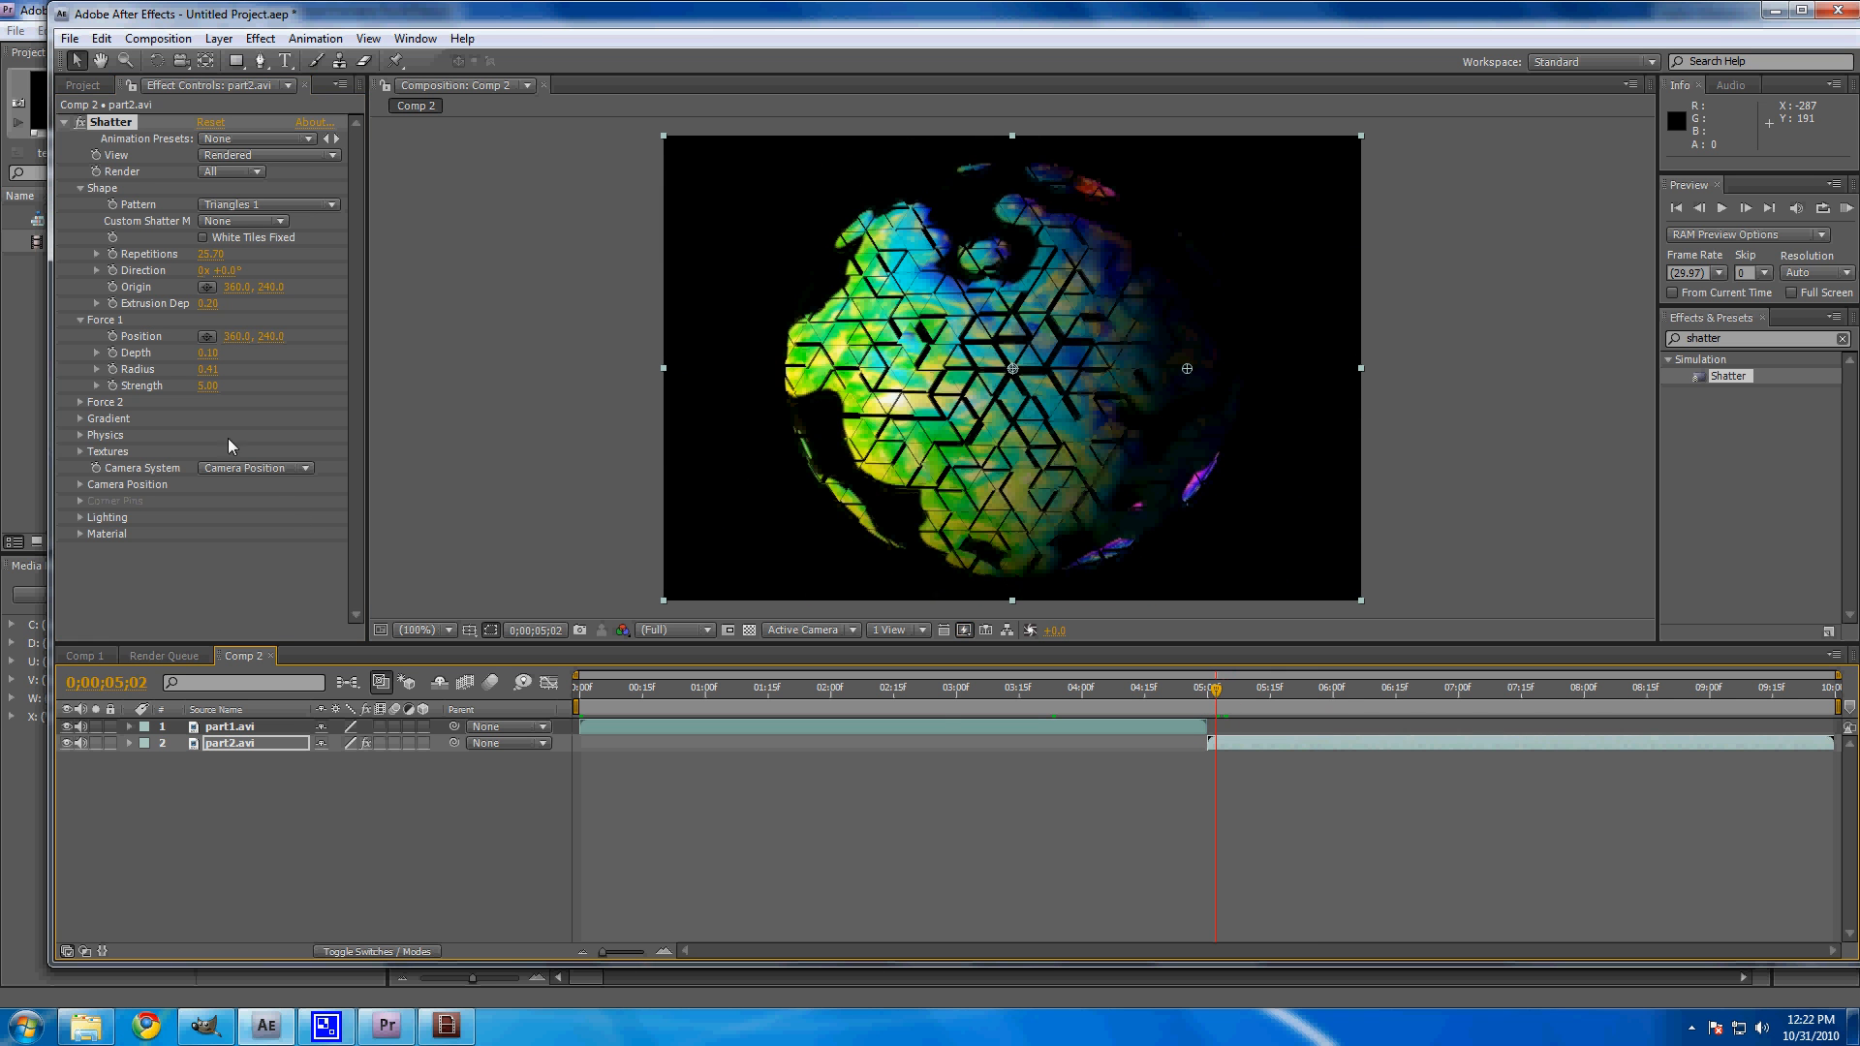
Step: Lower the Gravity in Shatter's Physics settings and return the current time to the start of Comp 2
left_click(82, 436)
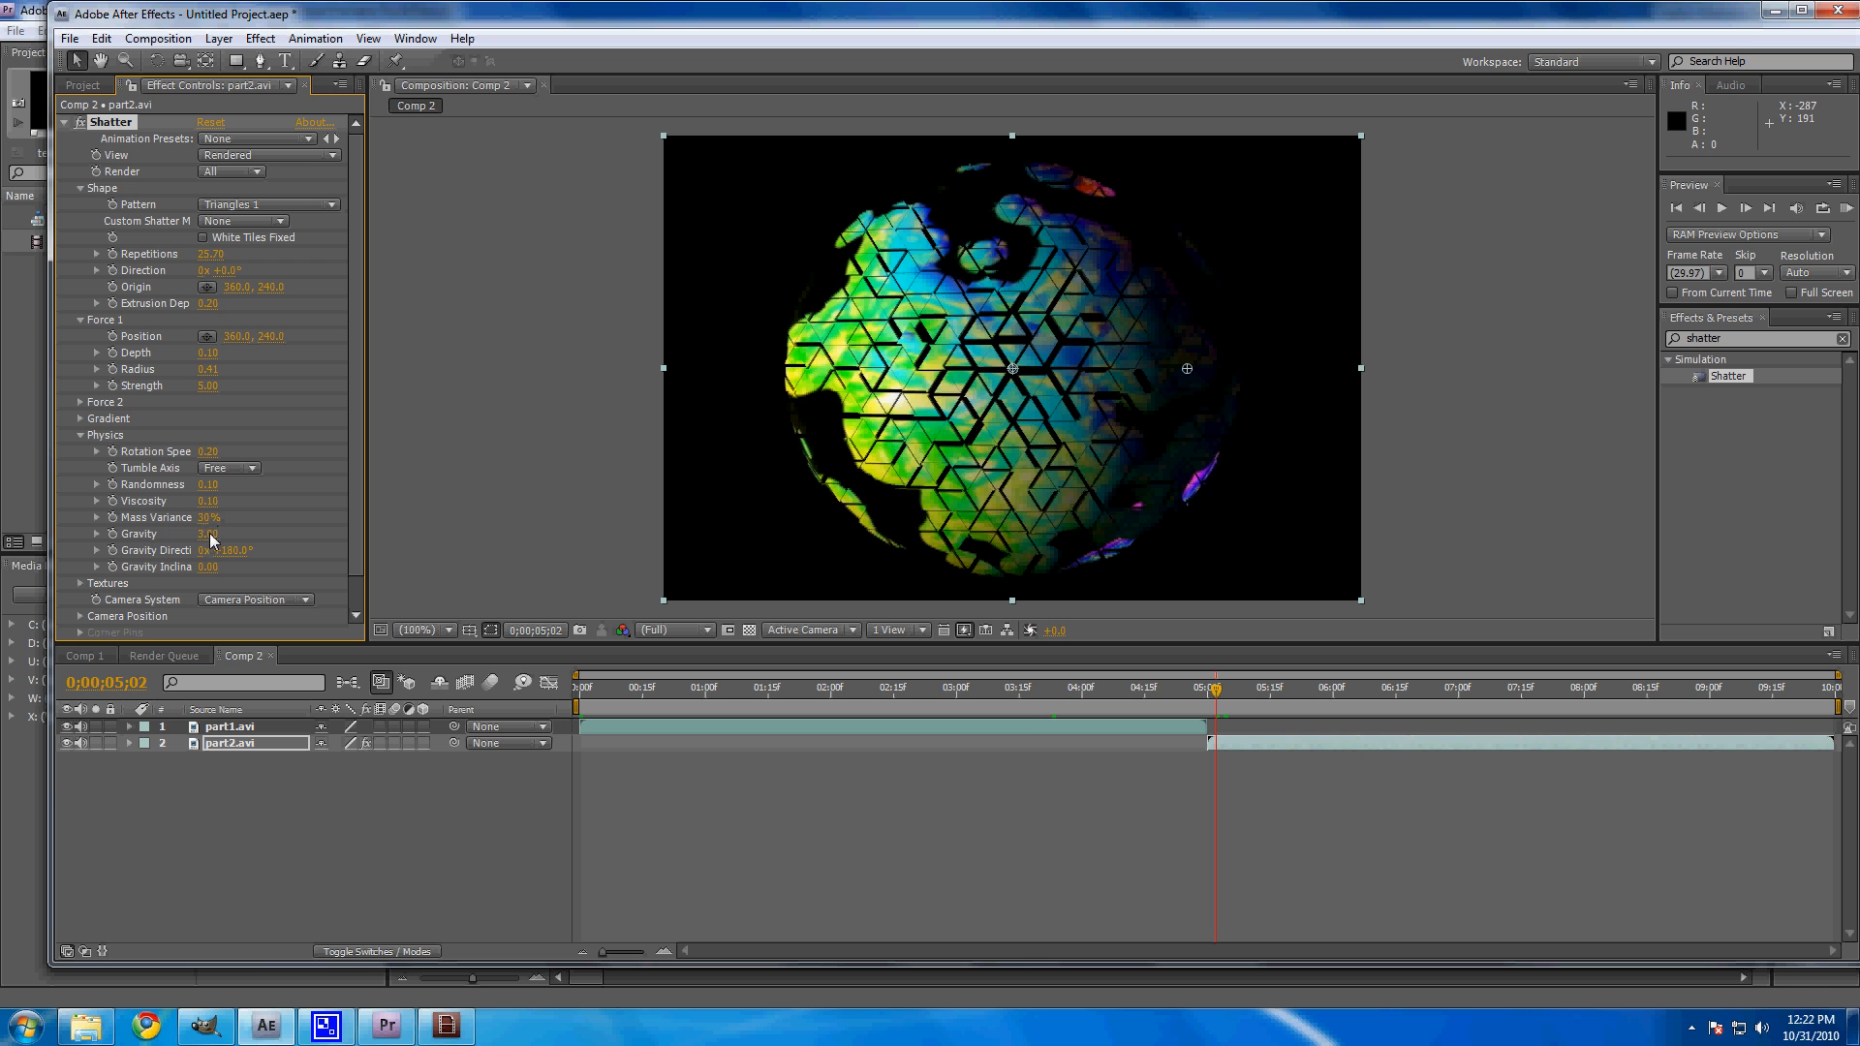
left_click_drag(210, 534, 168, 550)
left_click_drag(1162, 700, 572, 712)
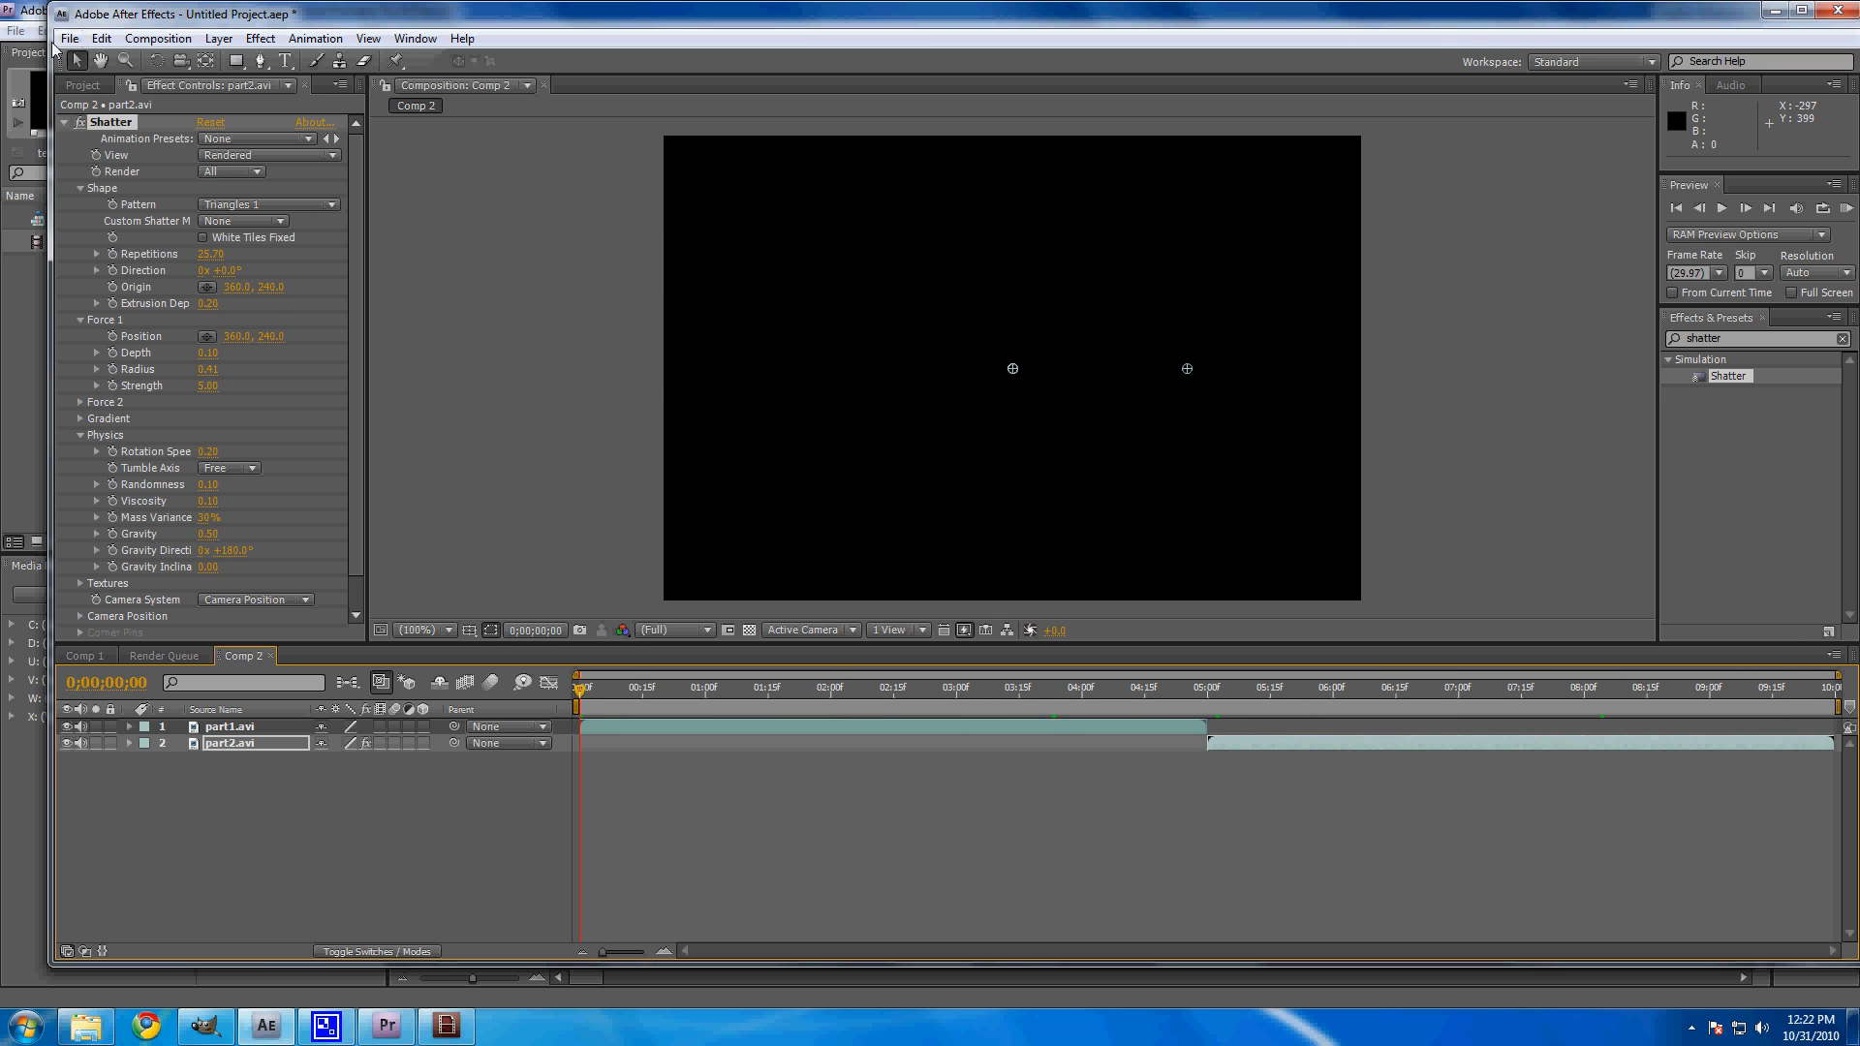
Step: Add Comp 2 to the render queue and confirm its output module settings based on Lossless
left_click(67, 43)
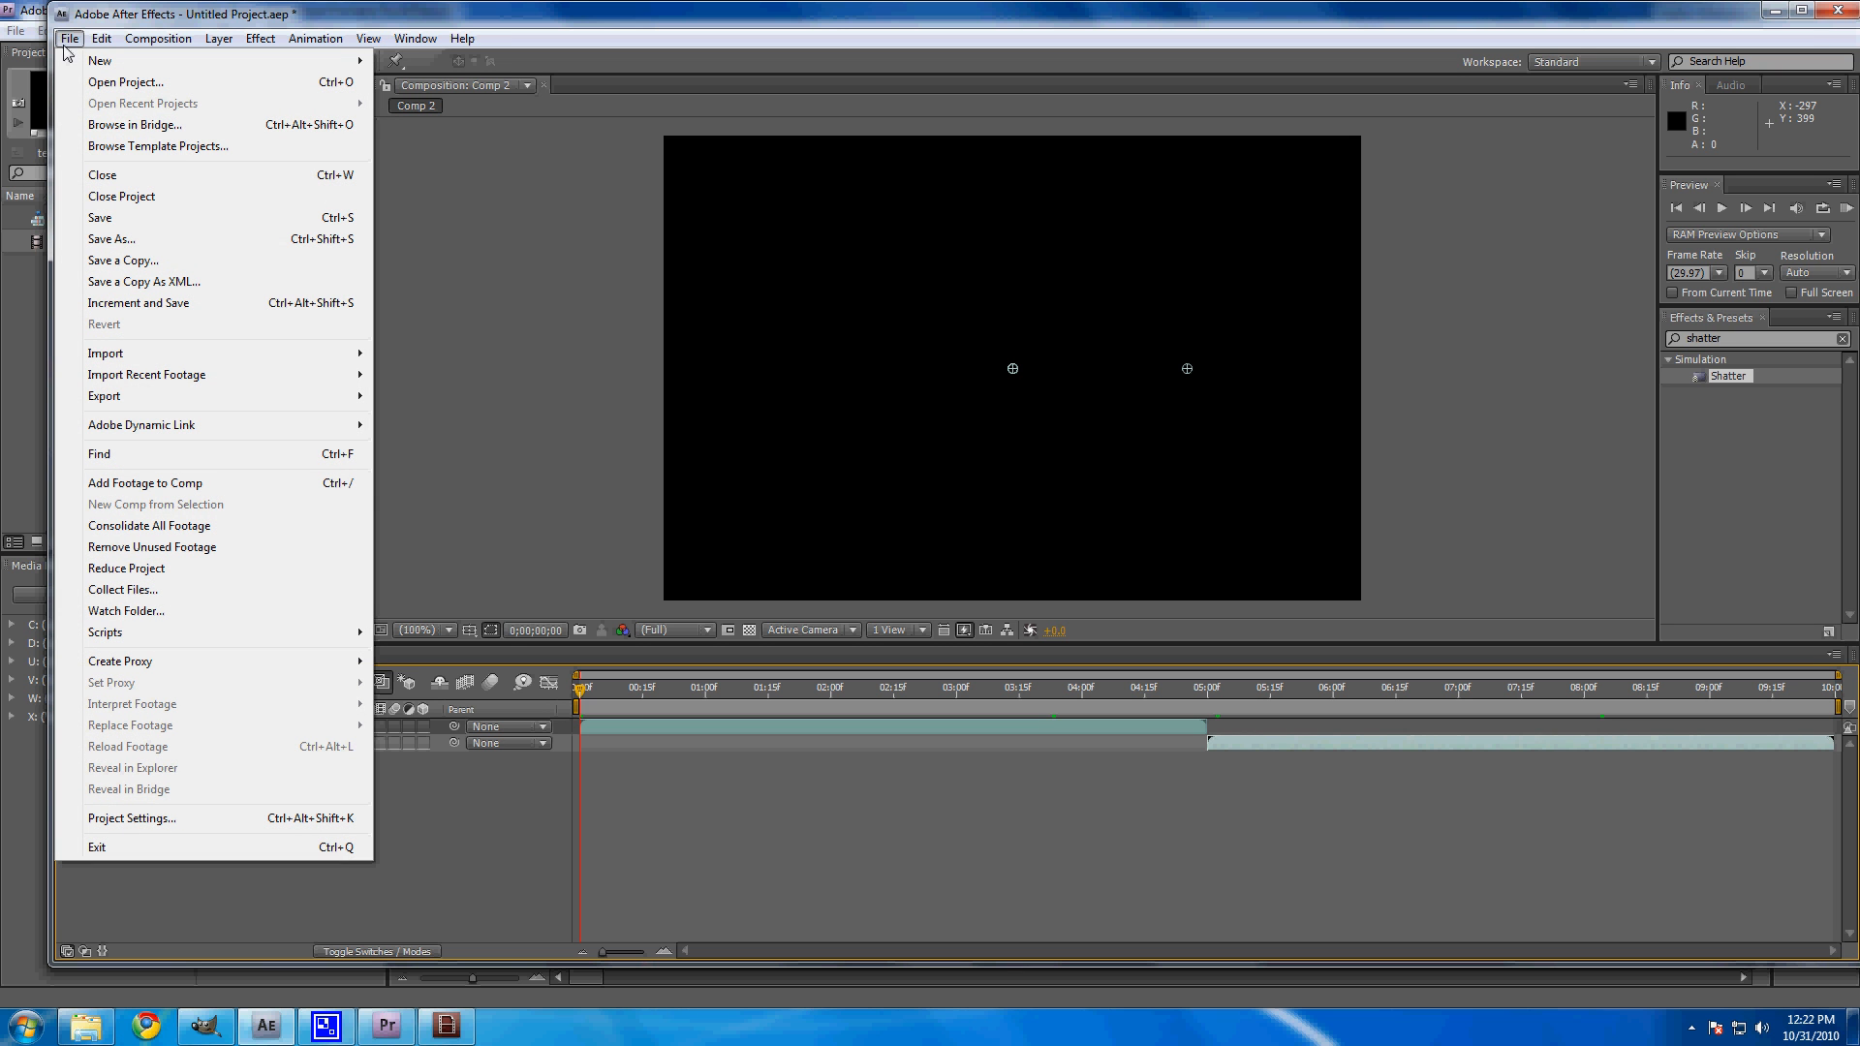
mouse_move(145, 399)
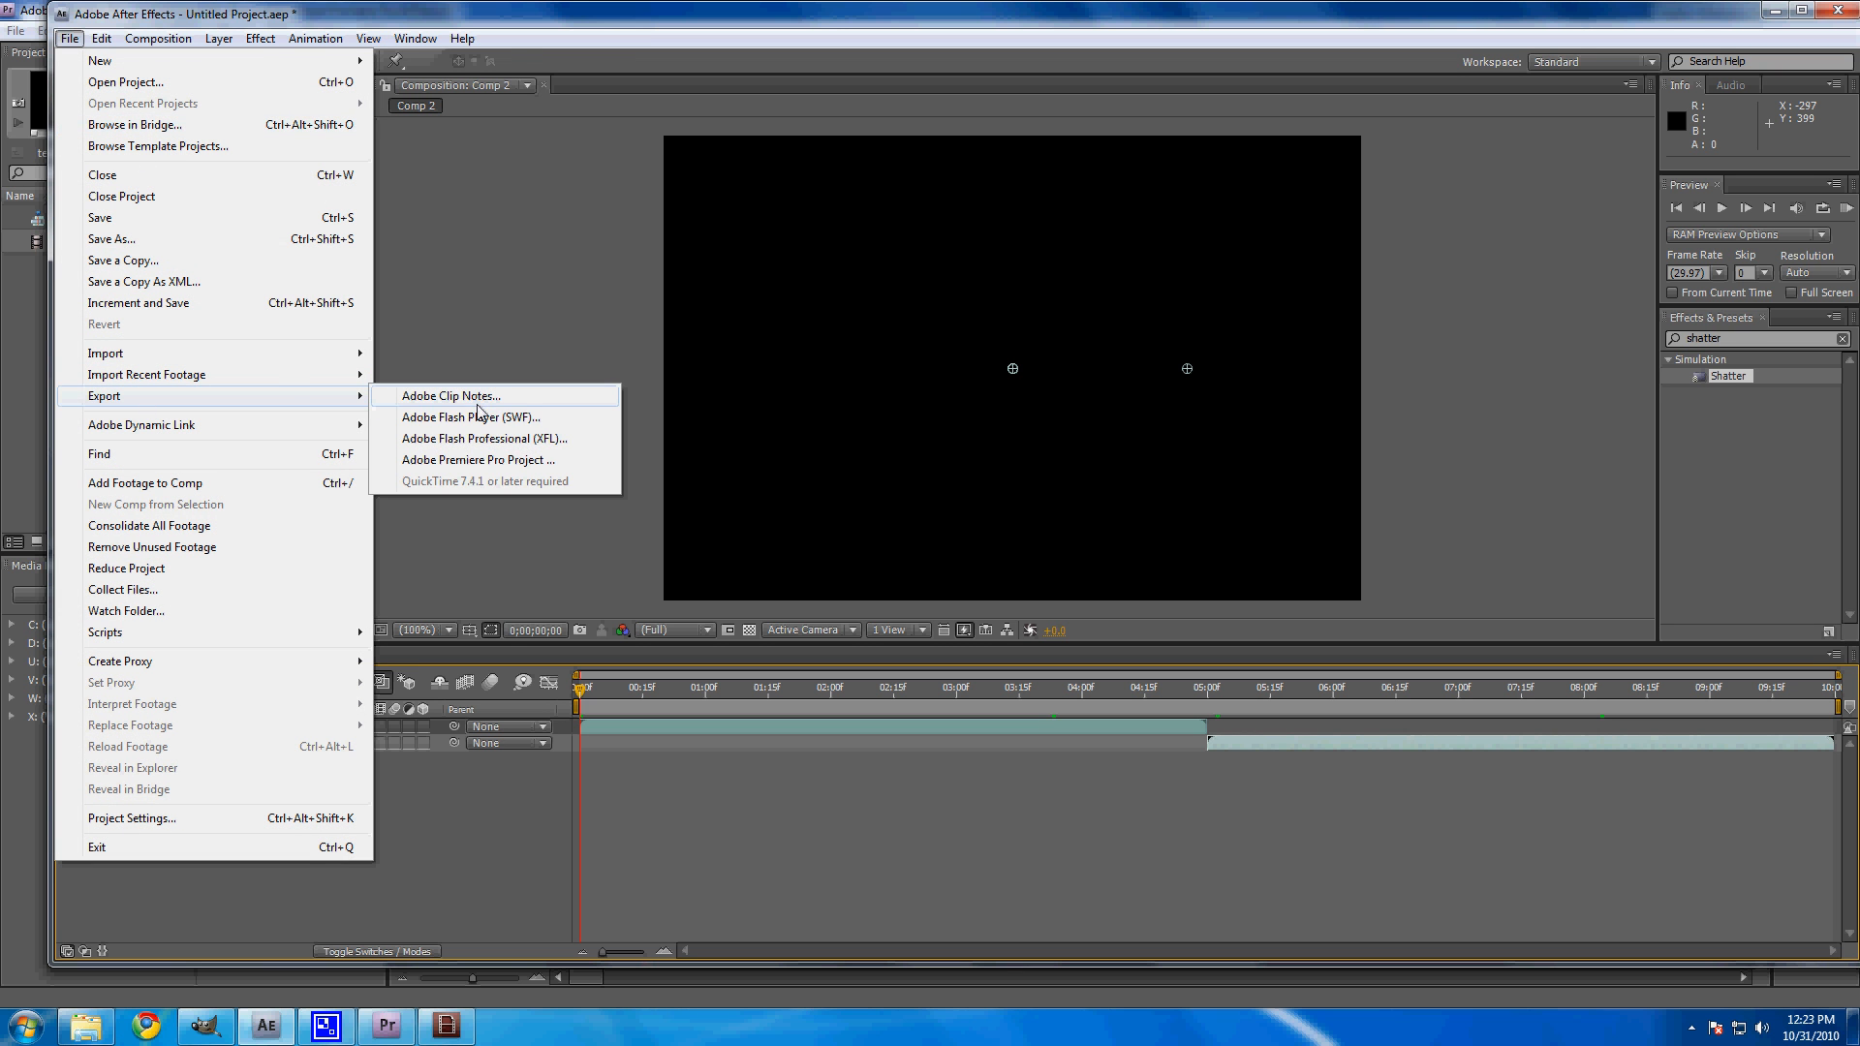
mouse_move(161, 43)
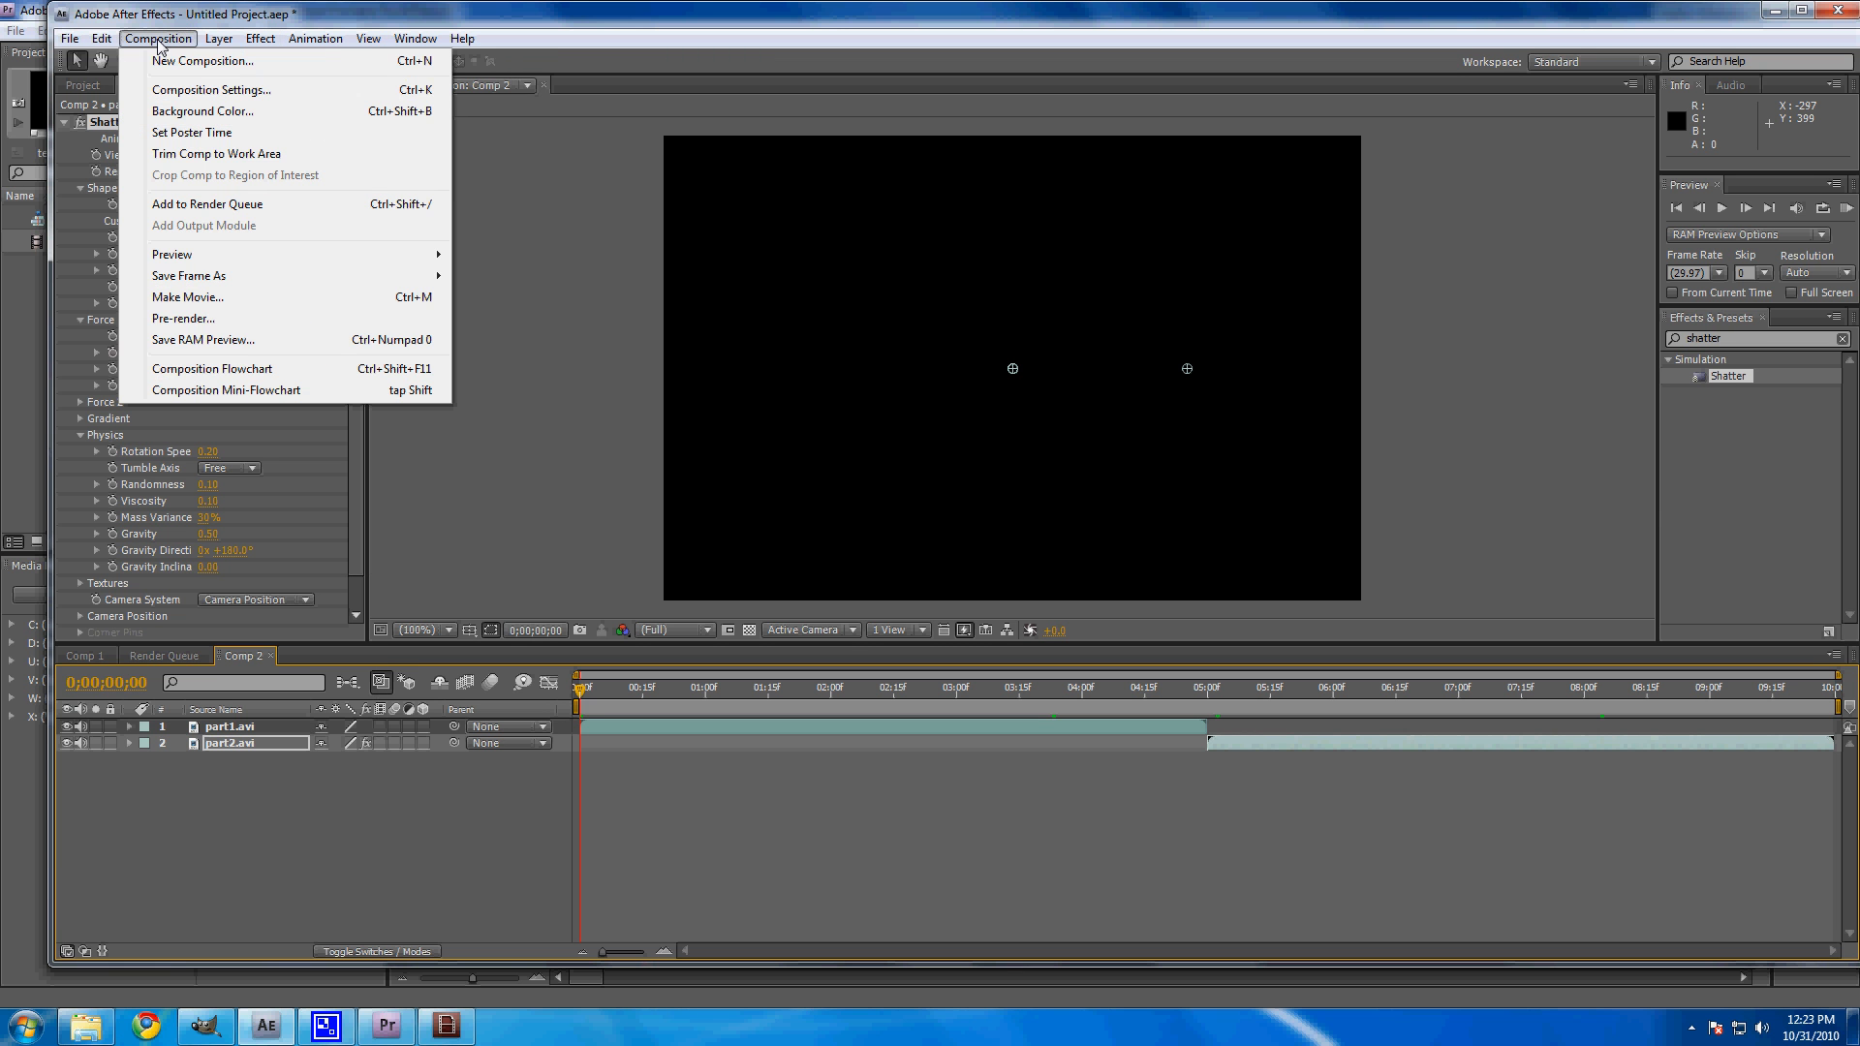
left_click(230, 211)
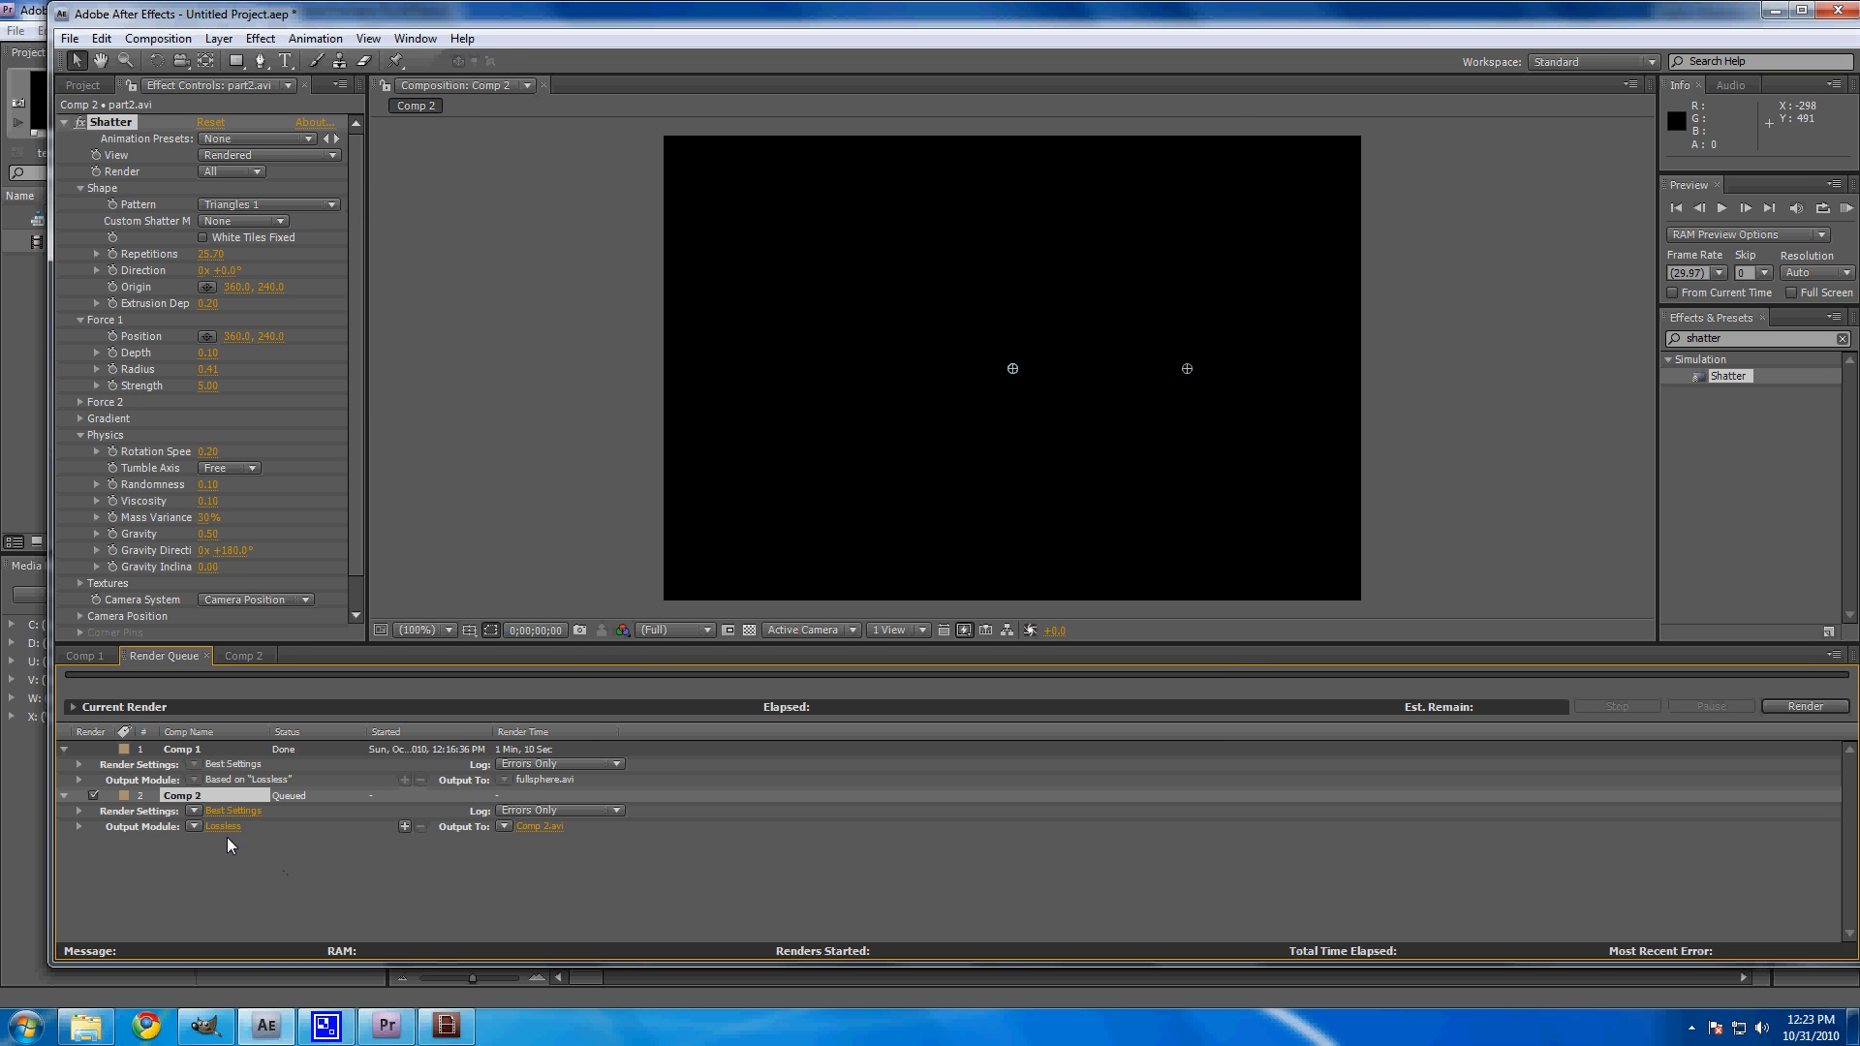
left_click(217, 825)
left_click(1091, 777)
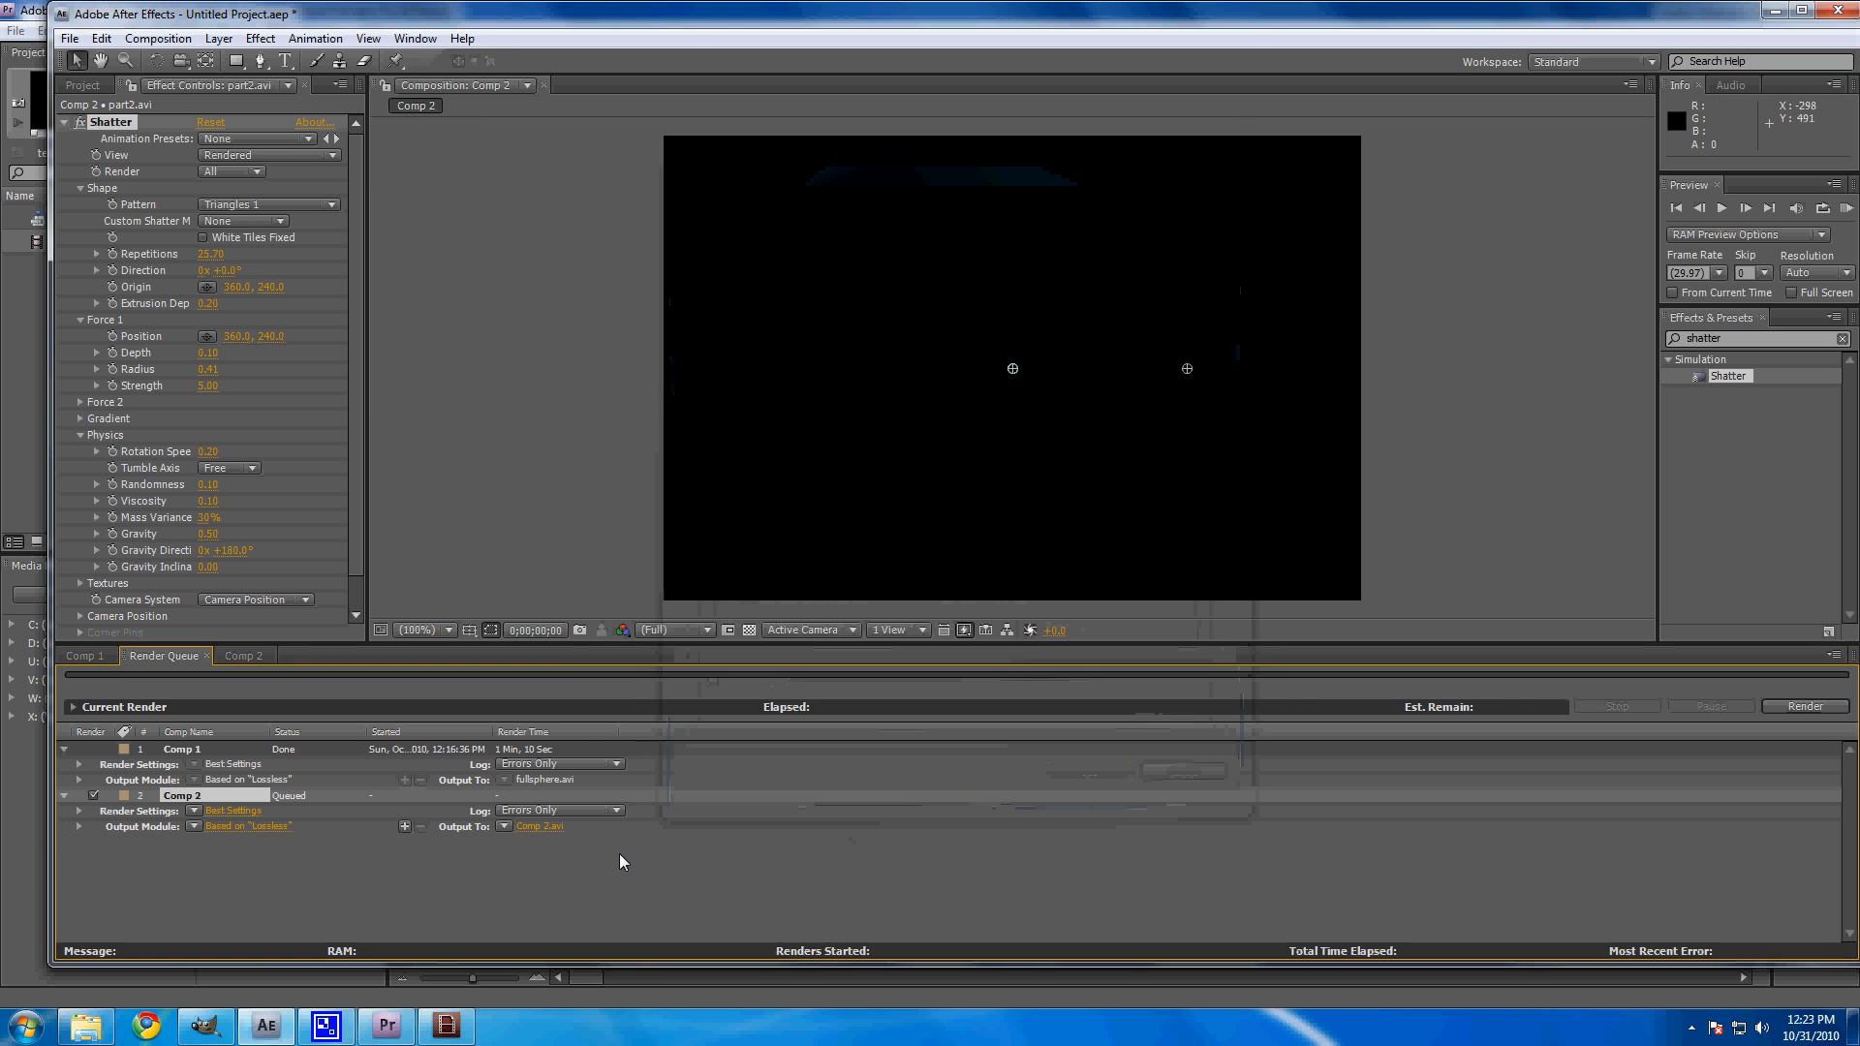
Step: Set Comp 2's output file to finalsphere.avi in workfolder and render the queue
left_click(535, 827)
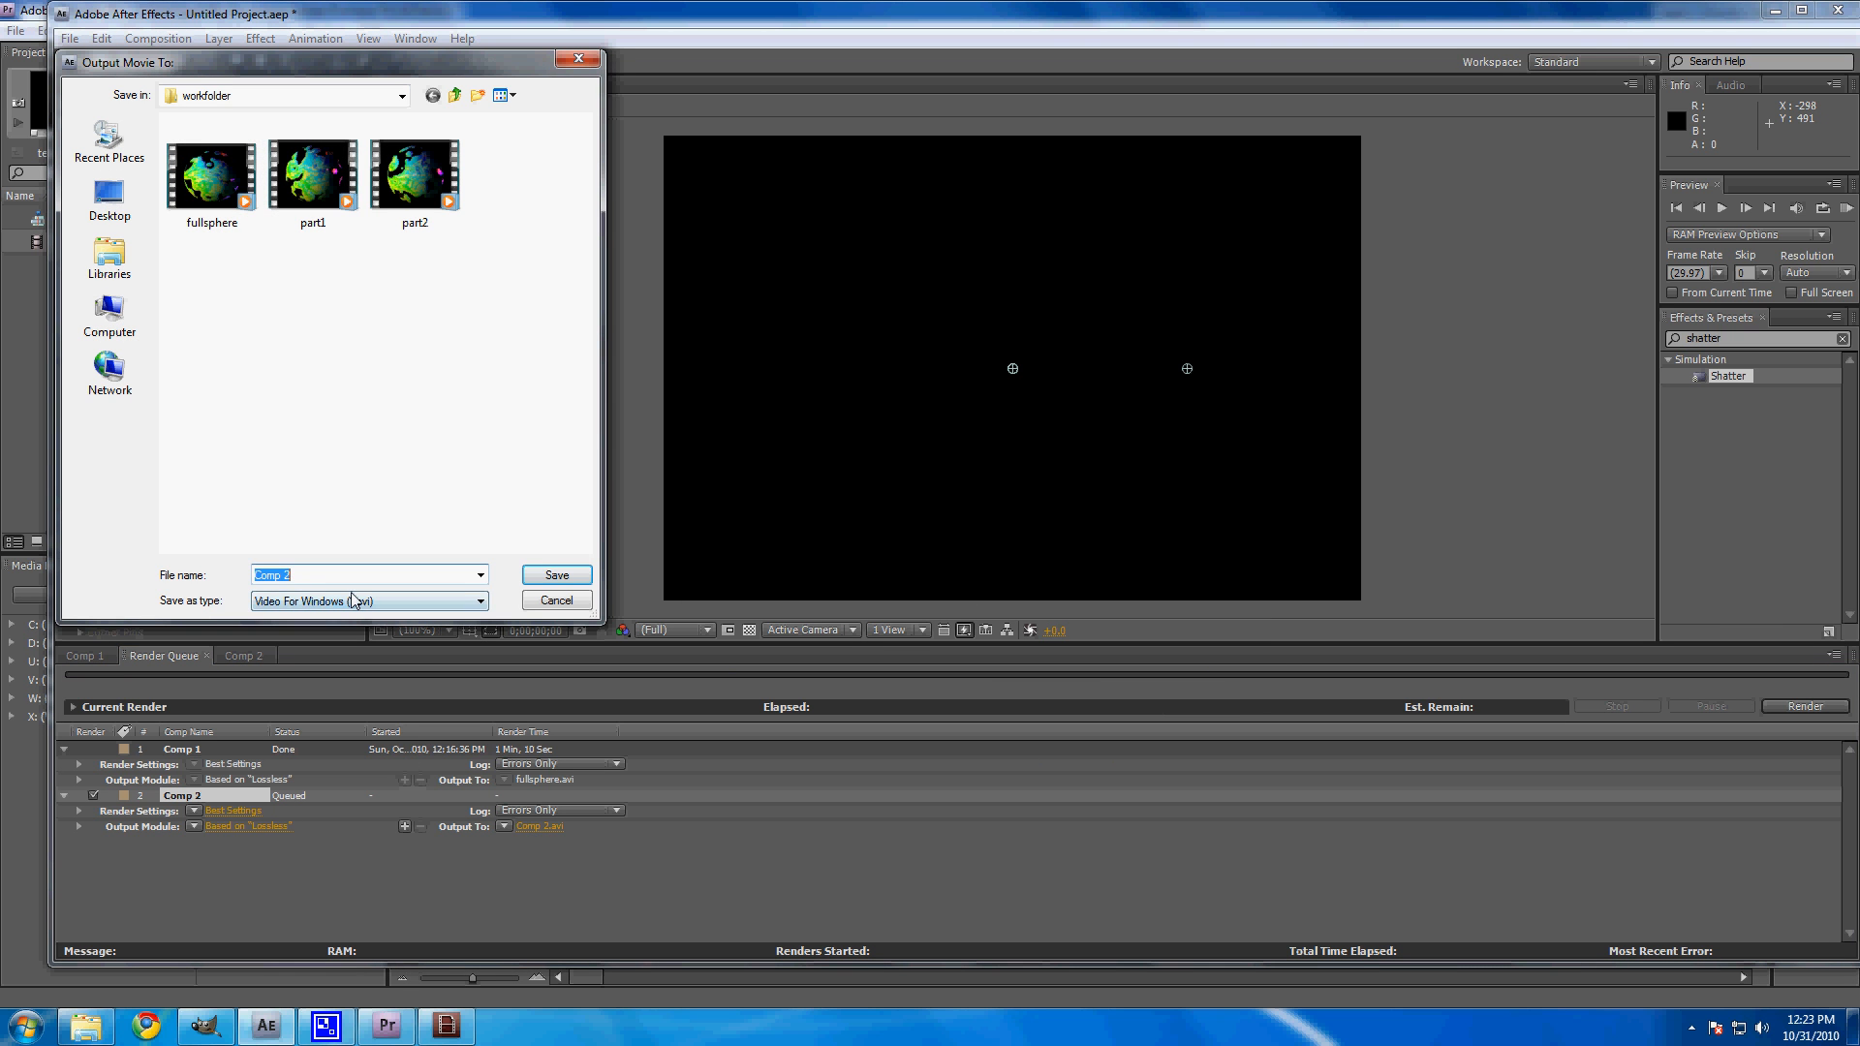
type("fian")
key("BackSpace")
key("BackSpace")
type("nal")
key("BackSpace")
key("BackSpace")
key("BackSpace")
type("ia")
key("BackSpace")
key("BackSpace")
type("ina")
left_click(557, 576)
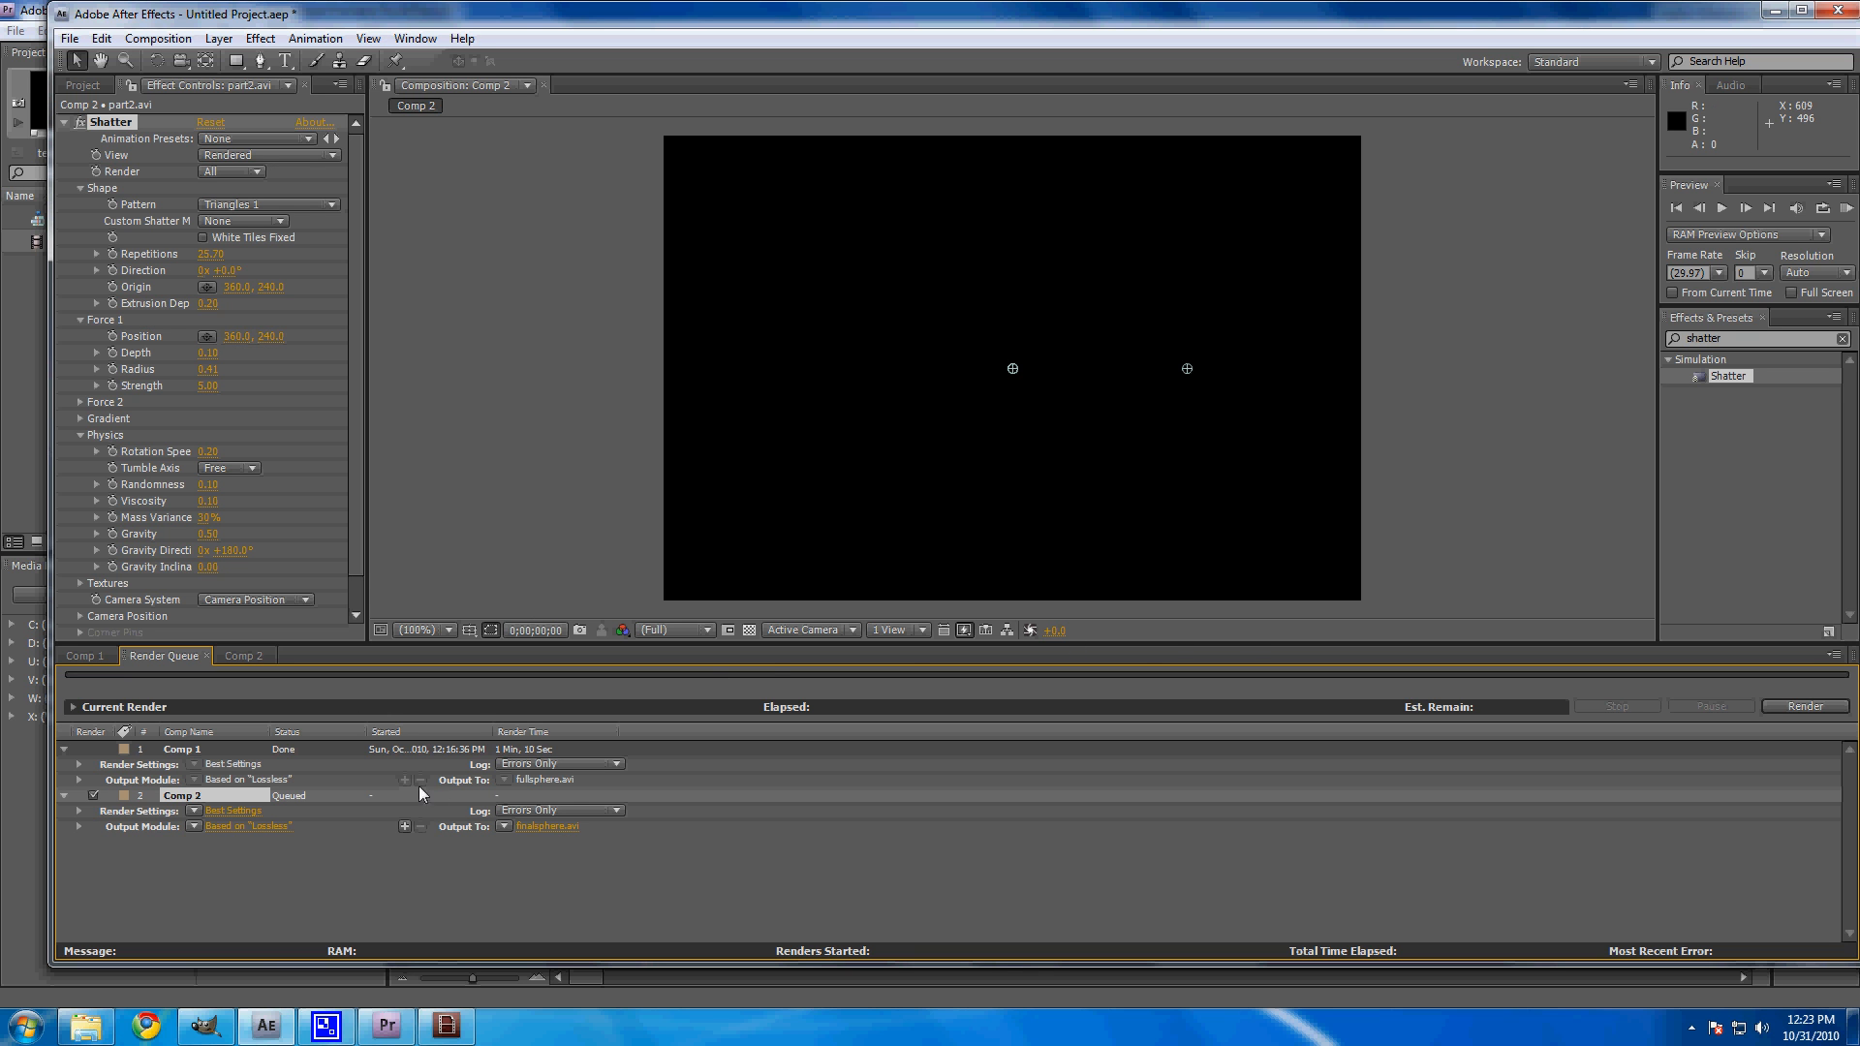
left_click(1808, 708)
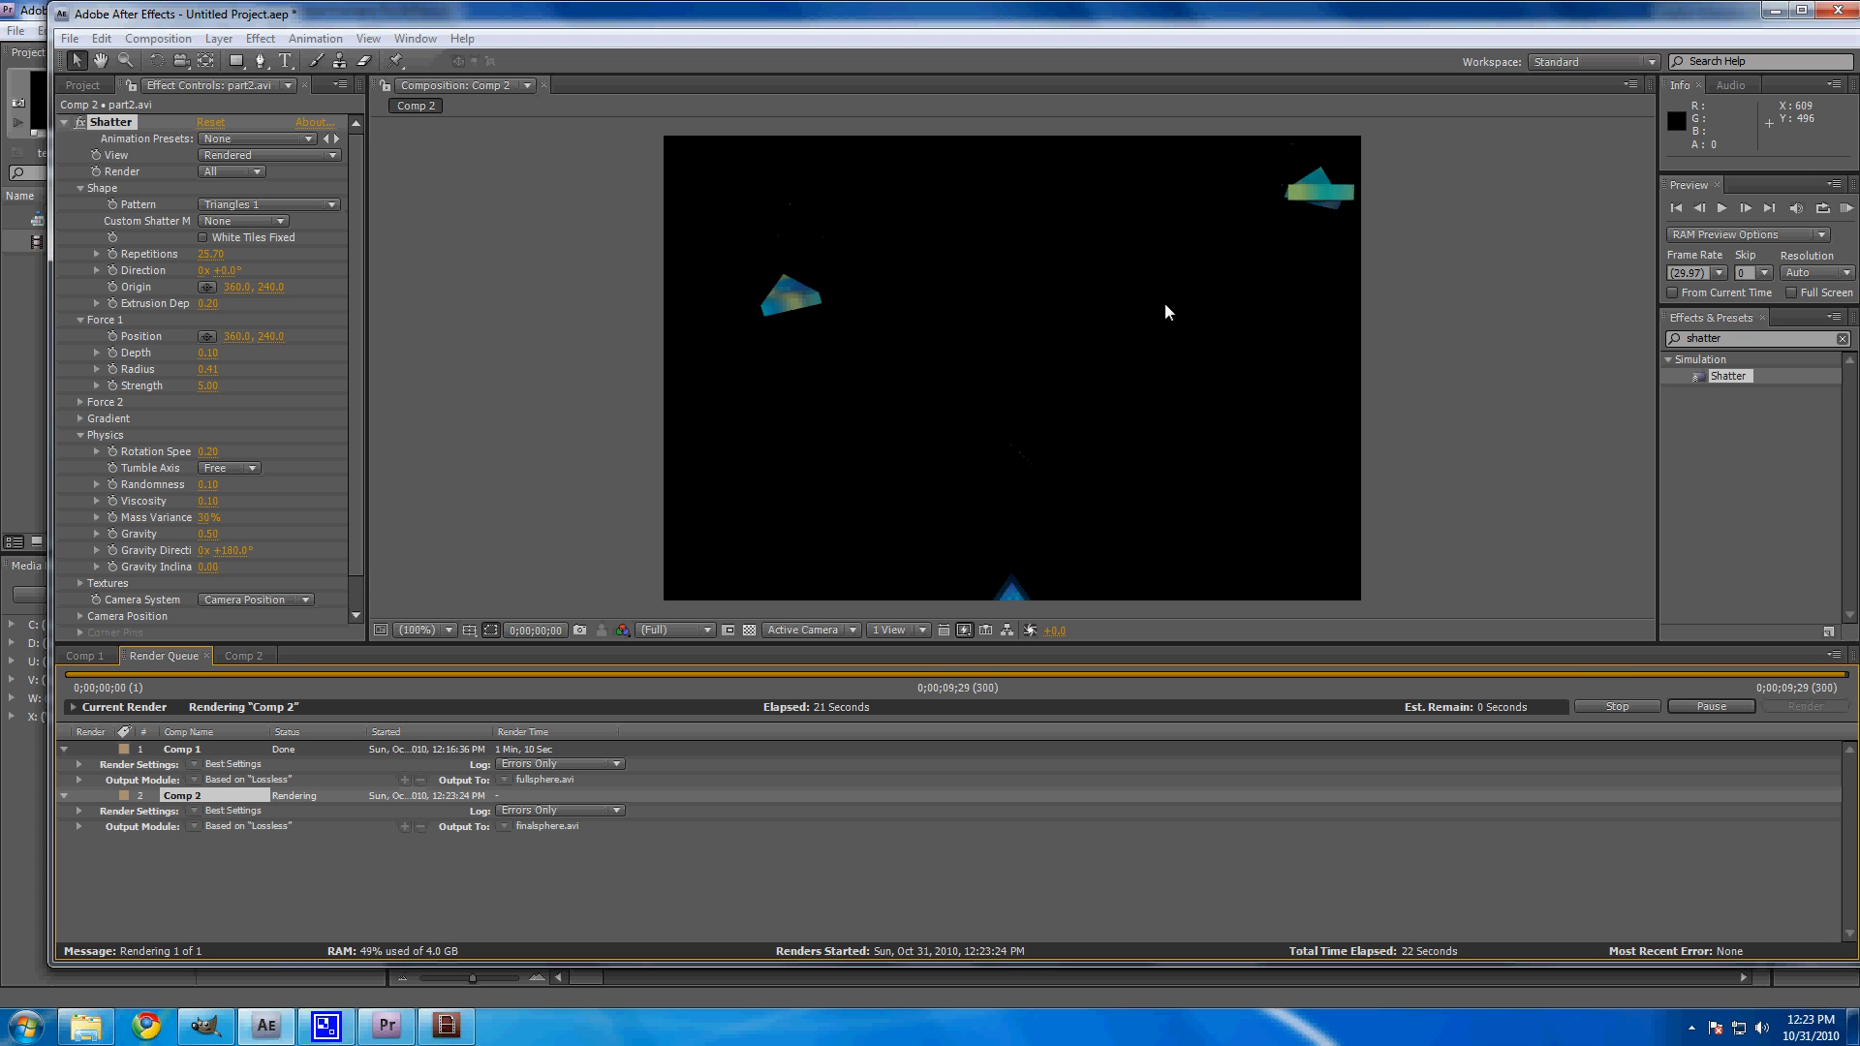
Step: Switch to Windows Explorer, play the rendered finalsphere clip from workfolder, and close the player
left_click(76, 1029)
left_click(830, 319)
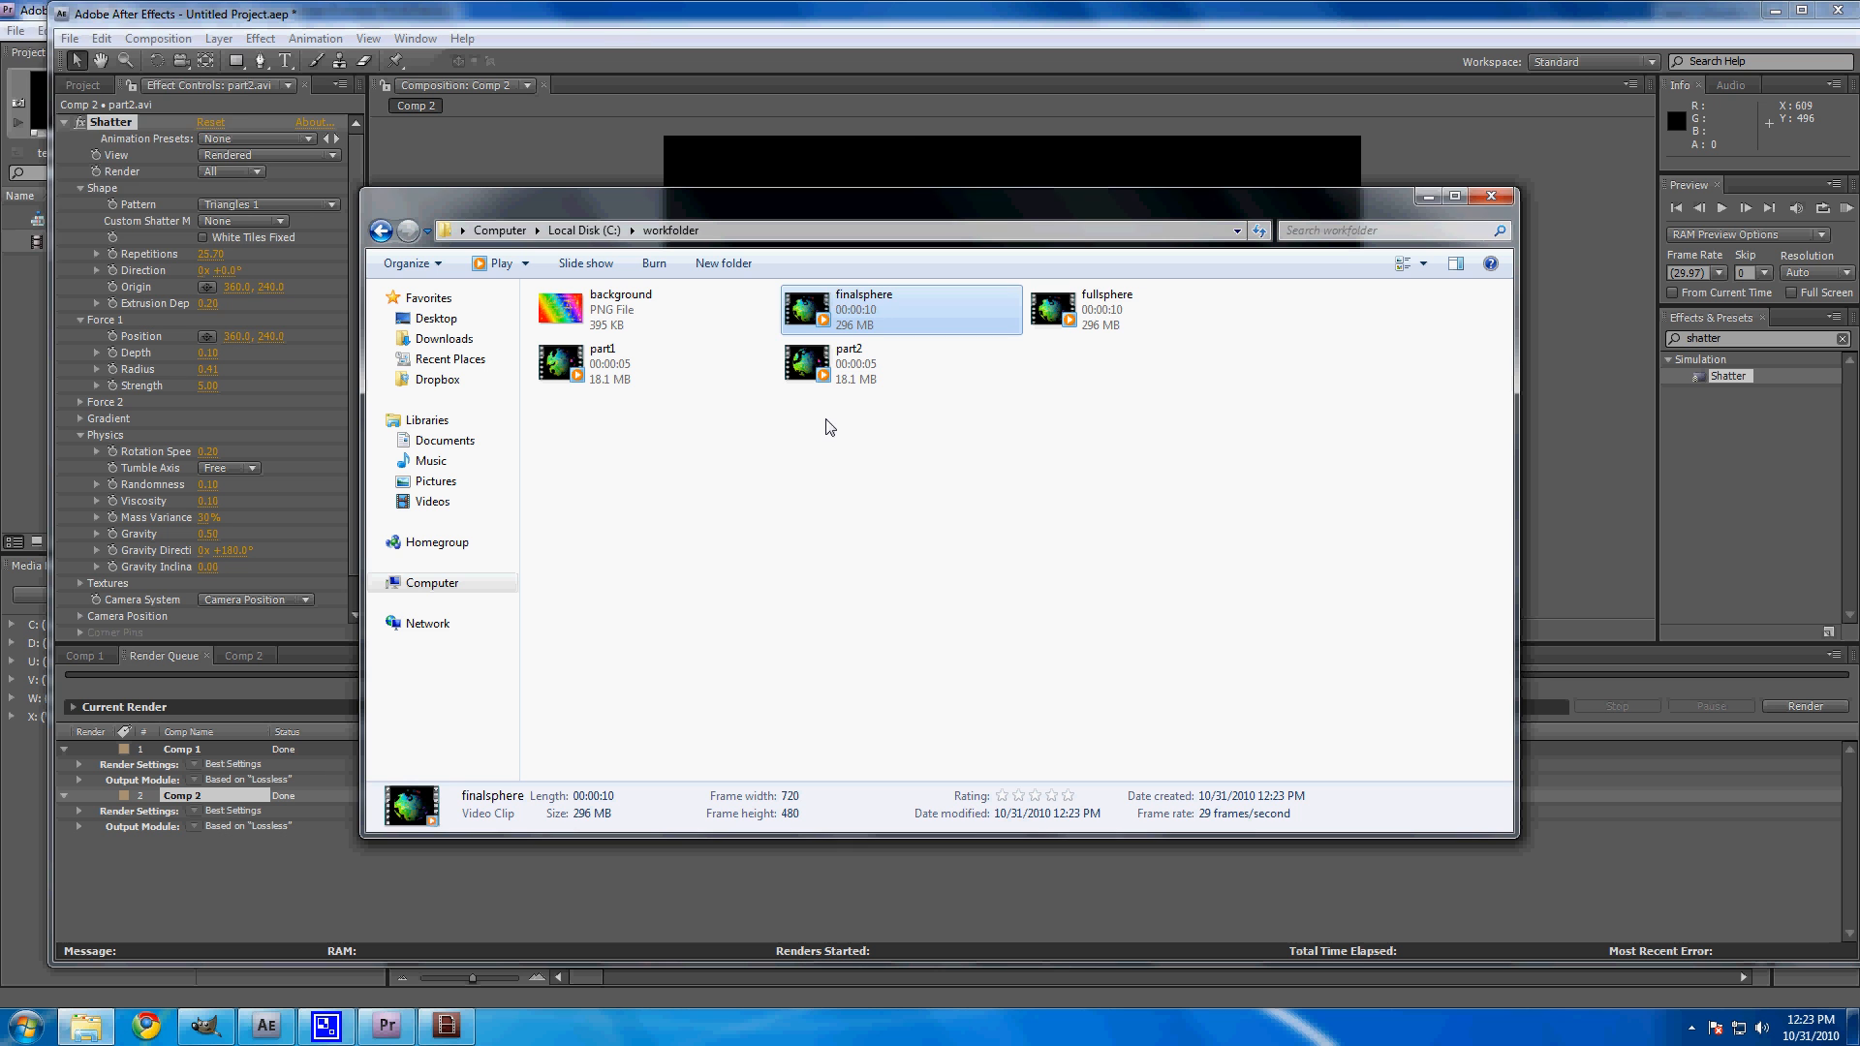
key("Return")
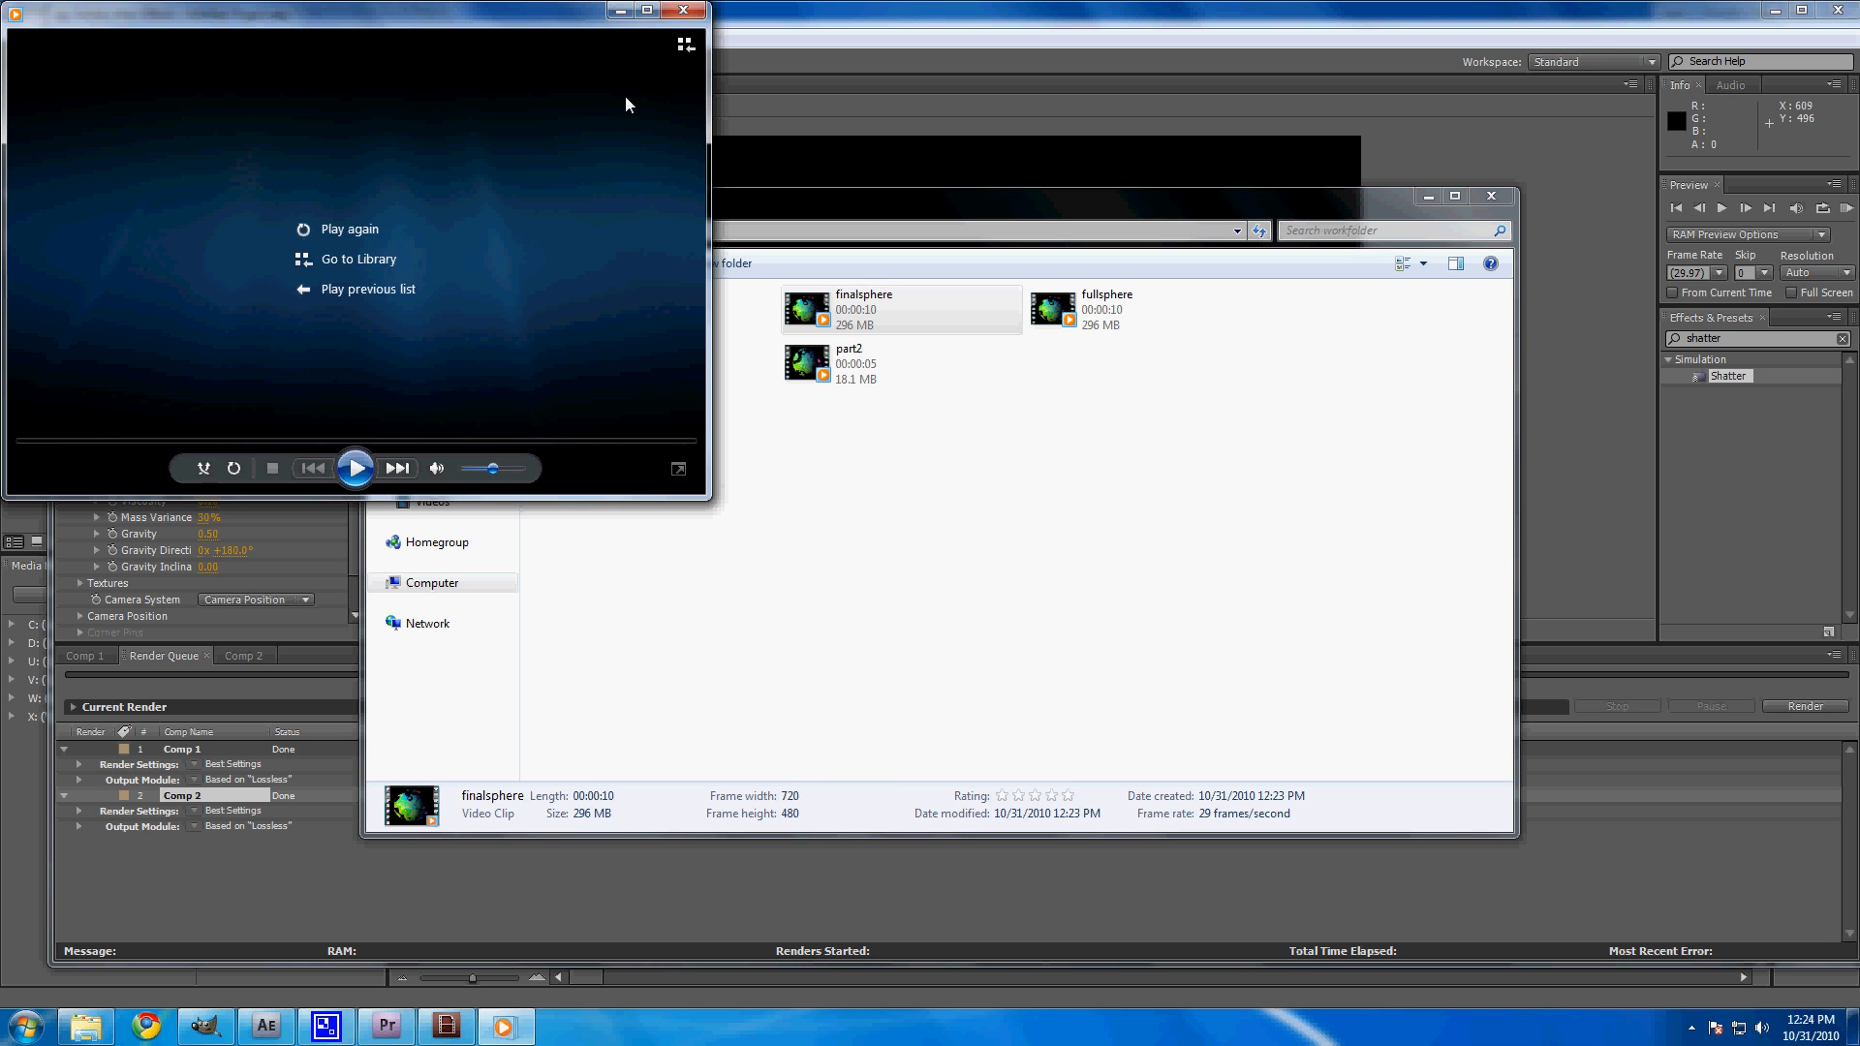
left_click(689, 11)
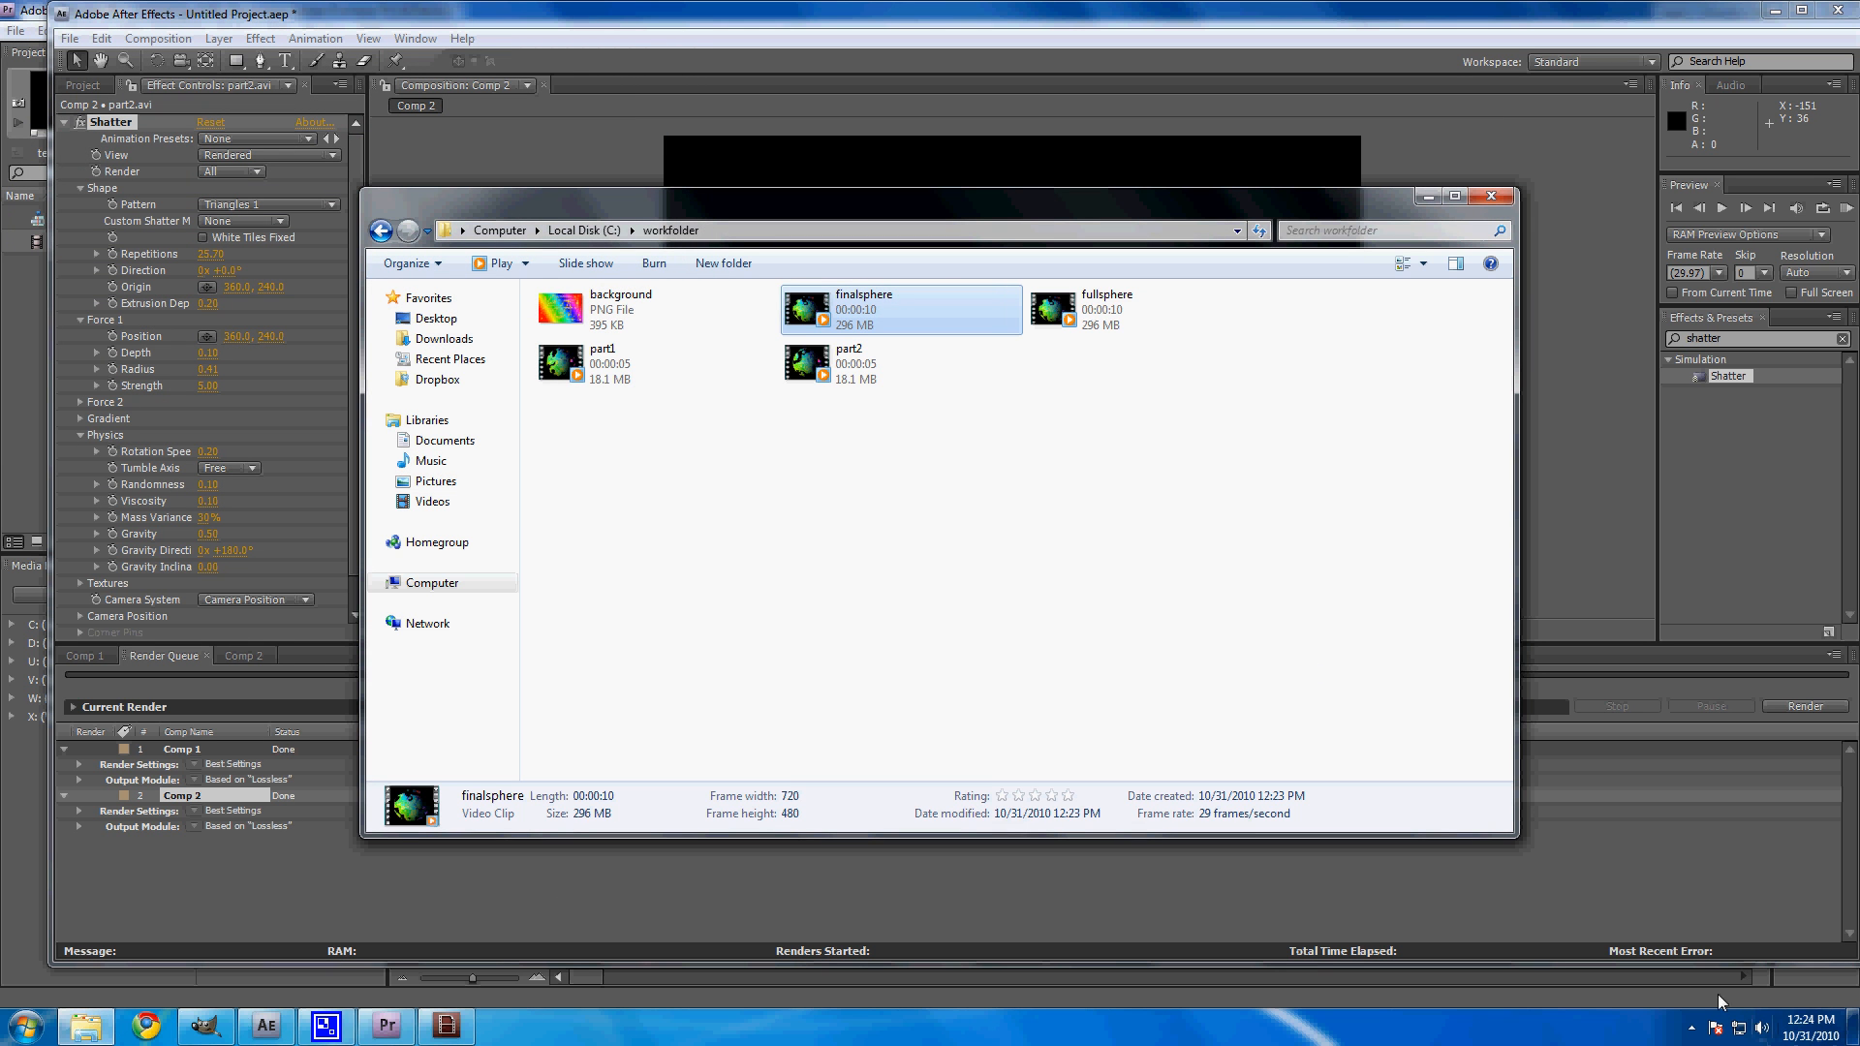
left_click(1694, 1033)
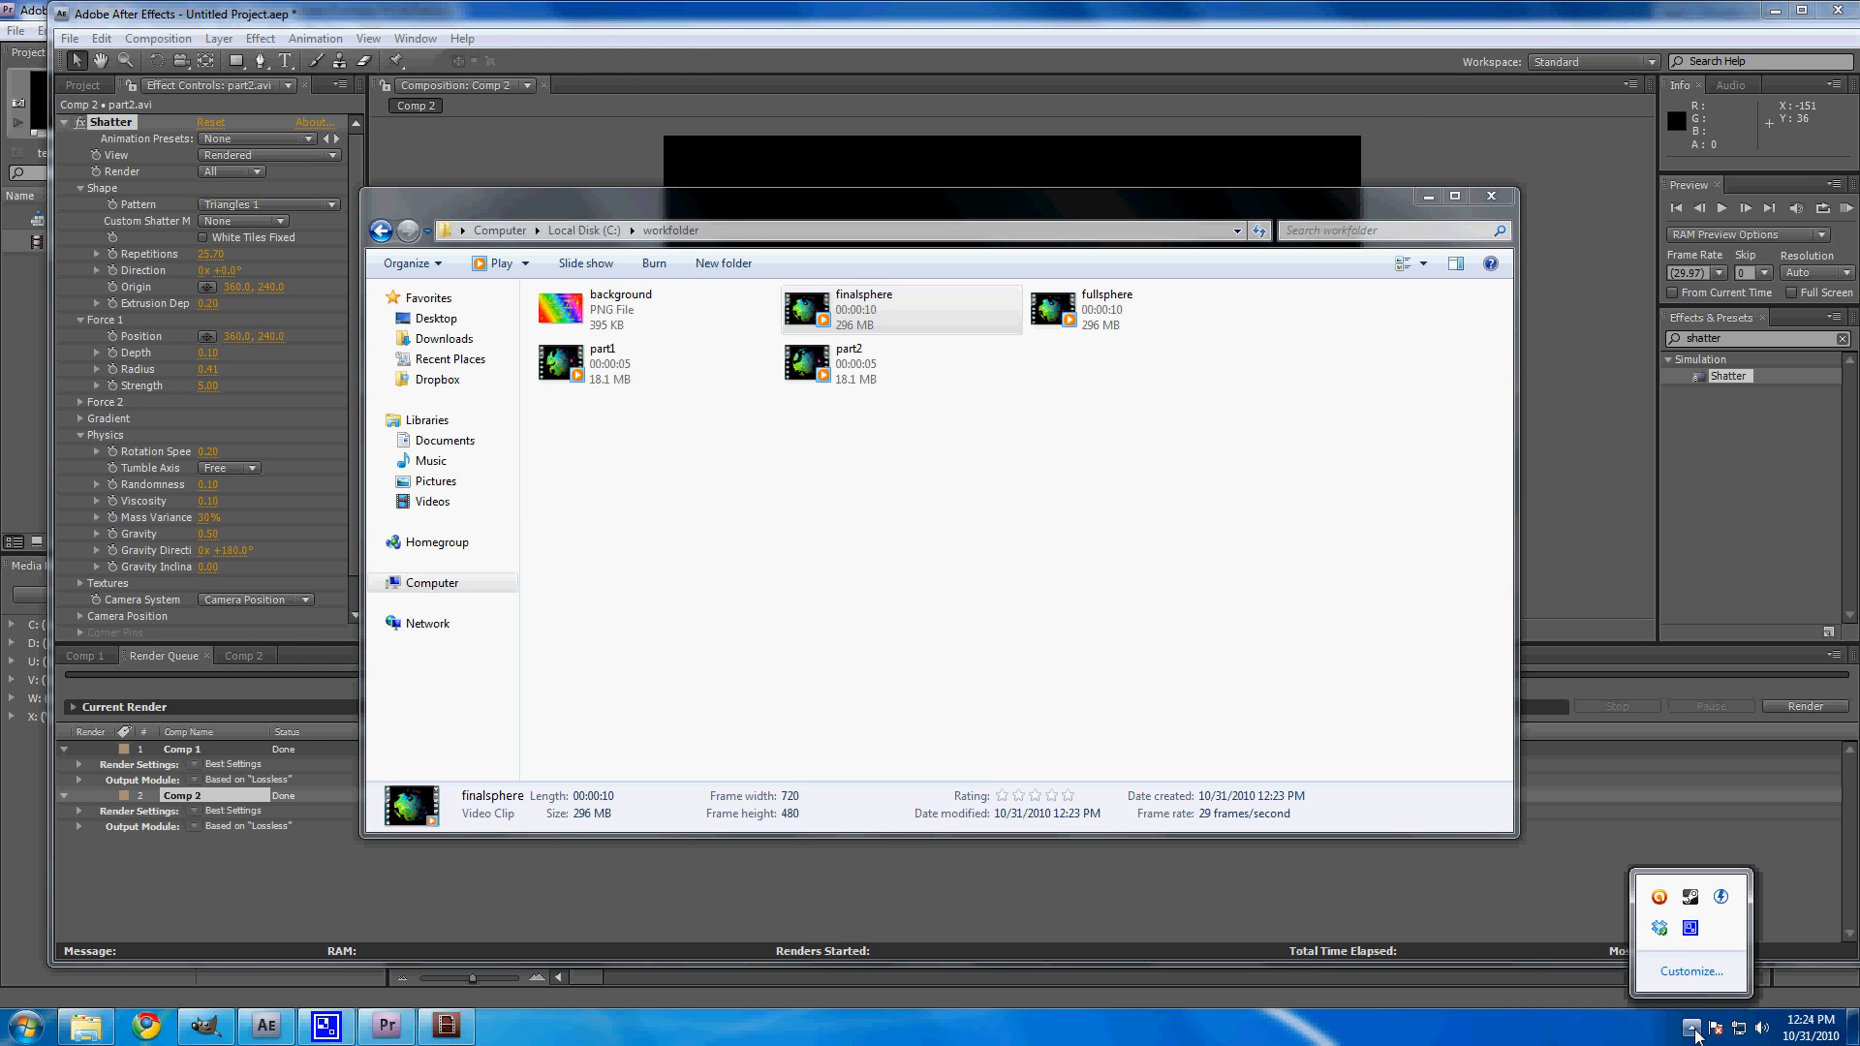
left_click(1690, 928)
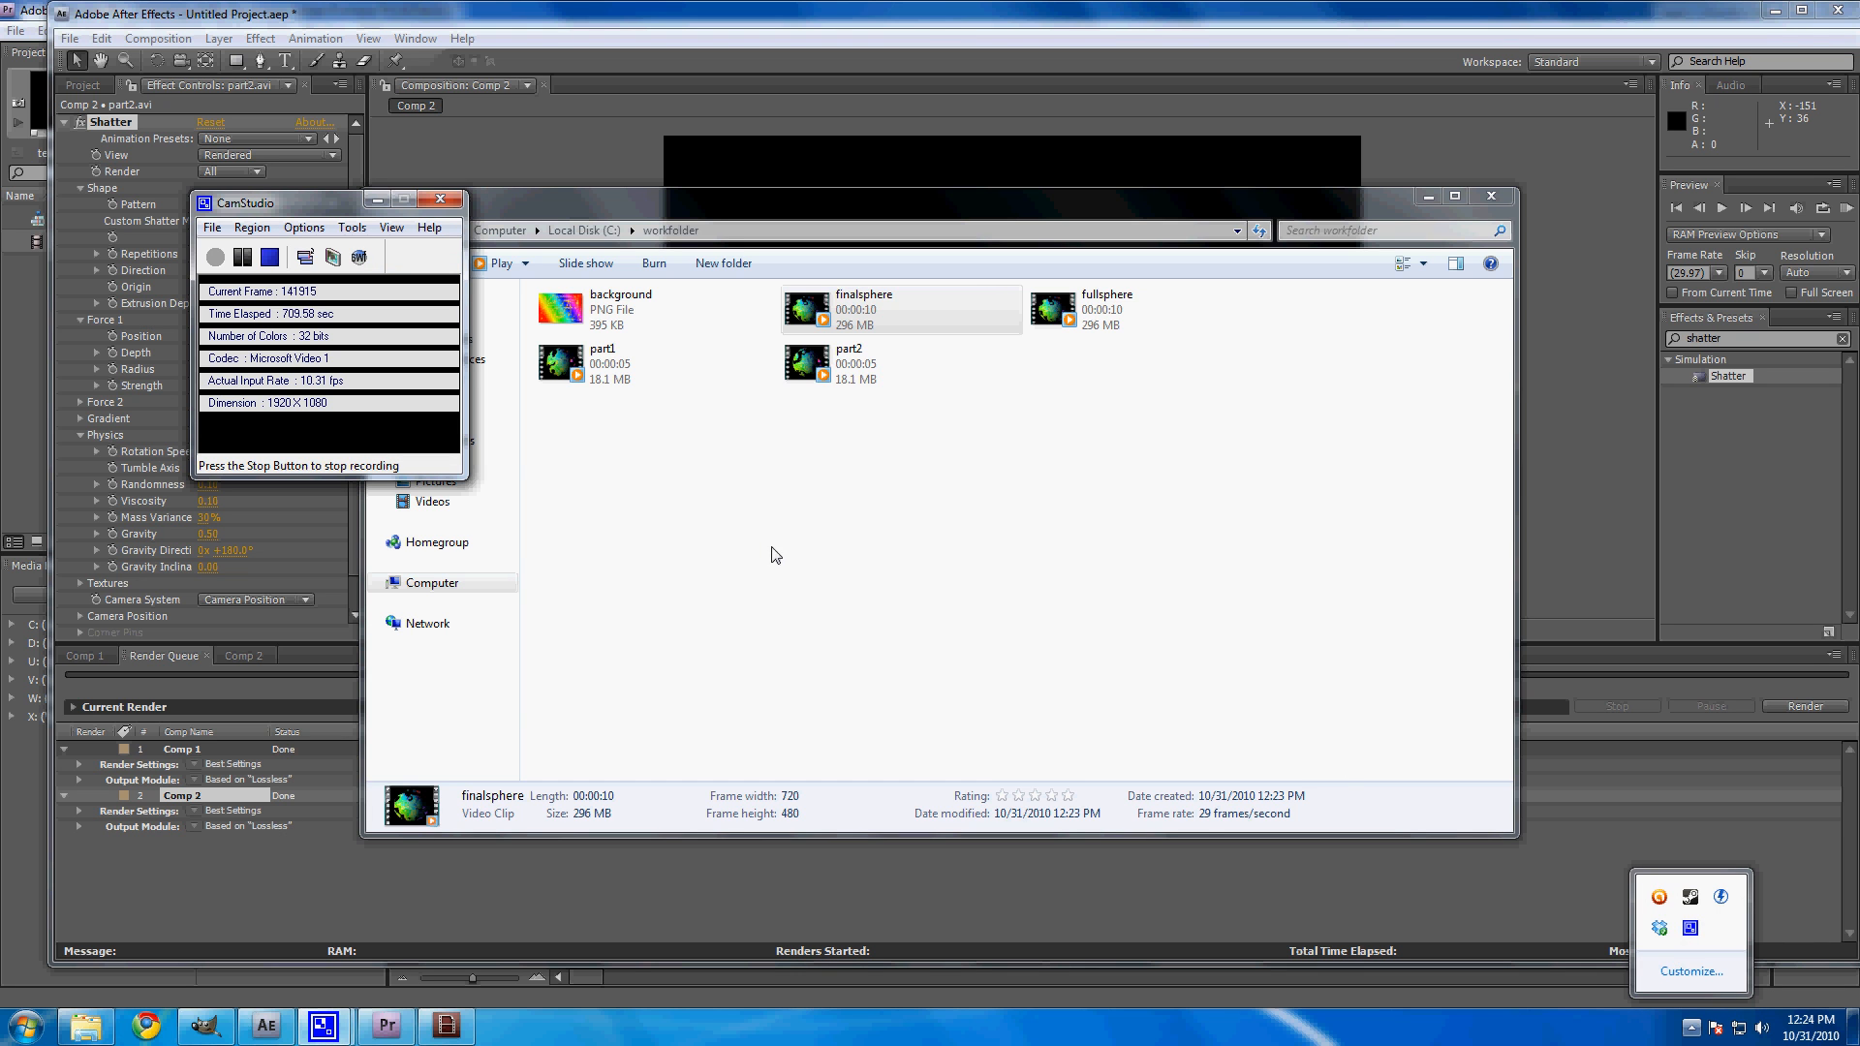